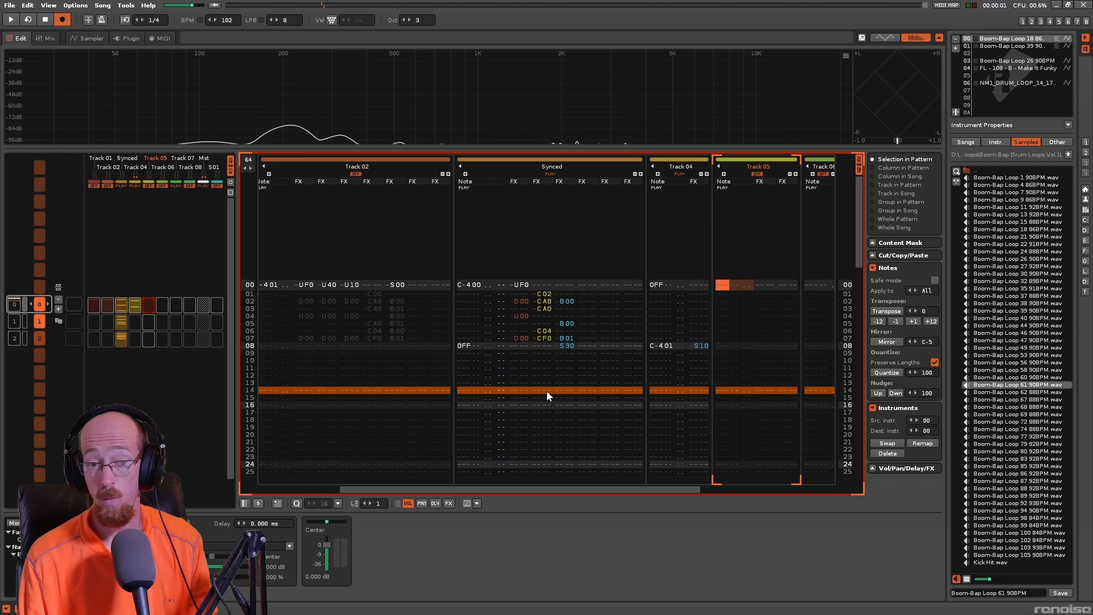
- Select instrument 01, play back pattern 1 and review the effect commands on its Synced track
{"action": "left_click", "coordinate": [1012, 46]}
{"action": "left_click", "coordinate": [1018, 40]}
{"action": "left_click", "coordinate": [1003, 47]}
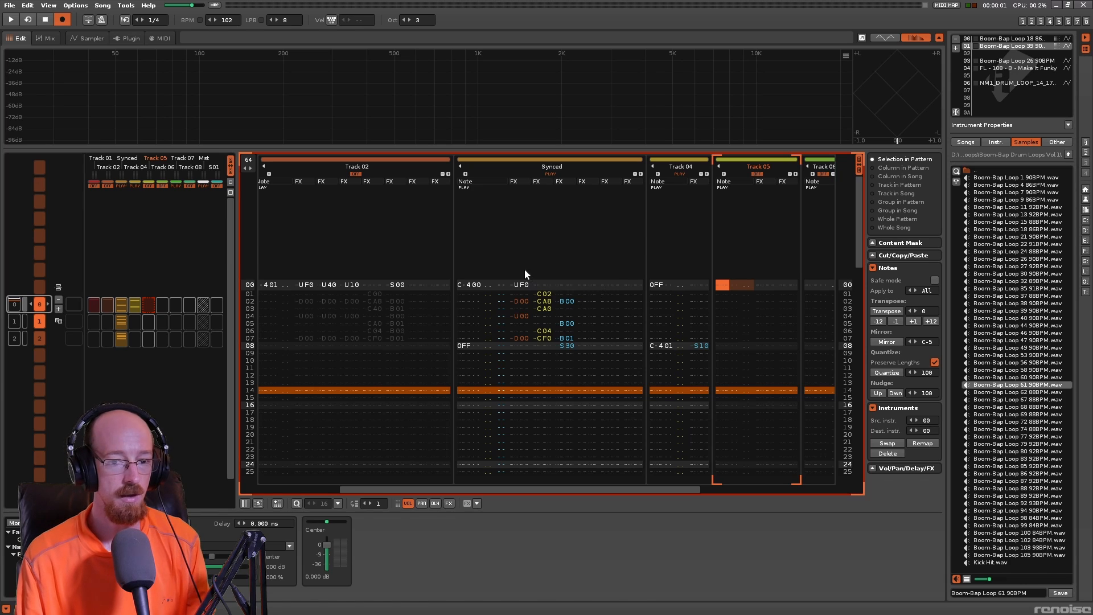
{"action": "key", "text": "ctrl+Down"}
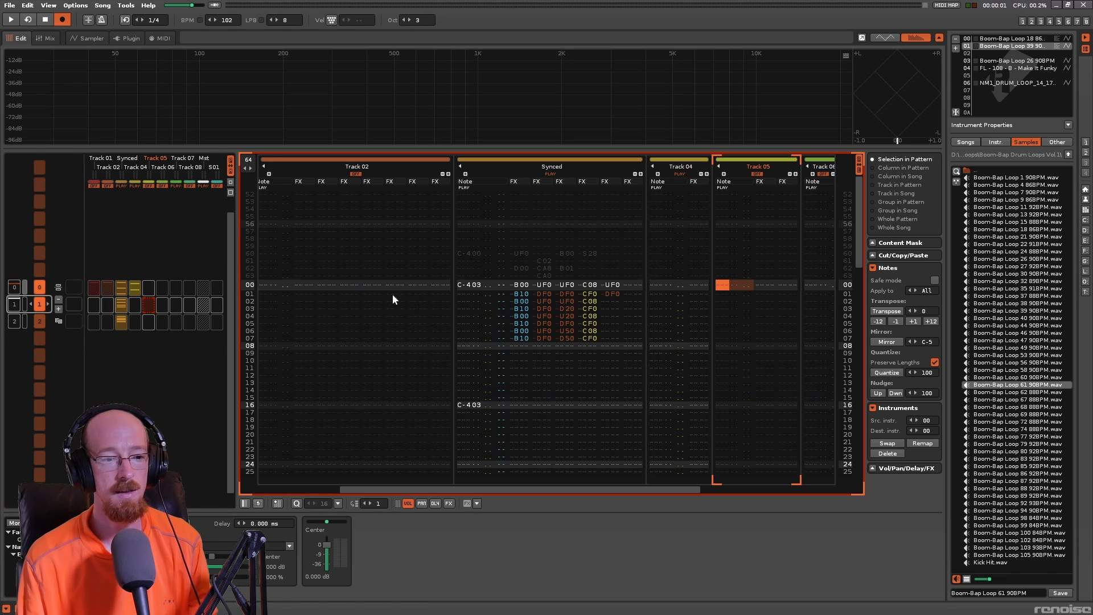
{"action": "left_click", "coordinate": [479, 285]}
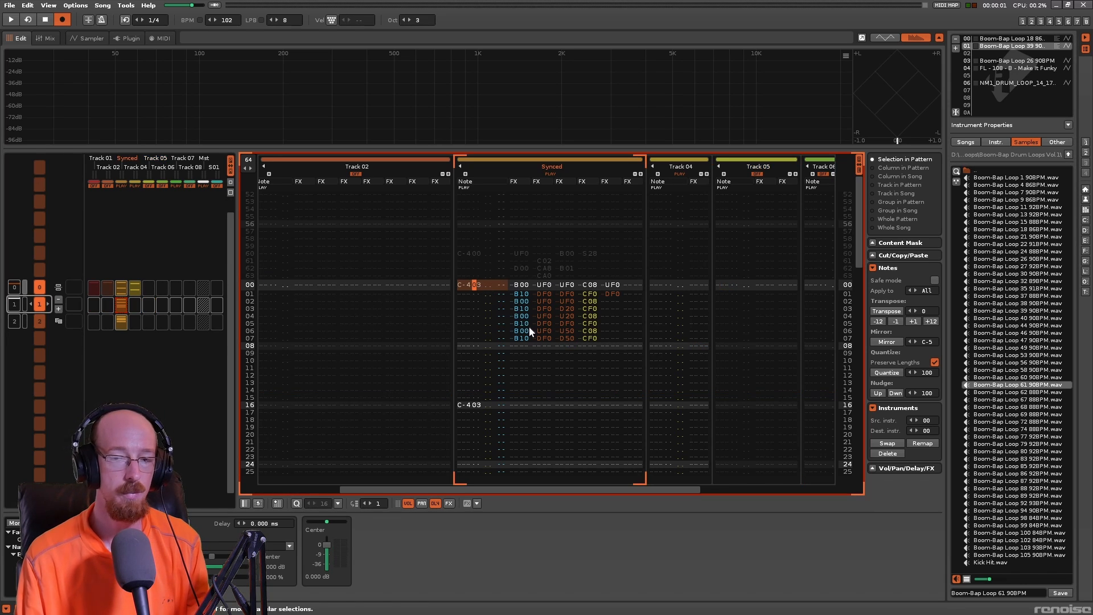
{"action": "key", "text": "space"}
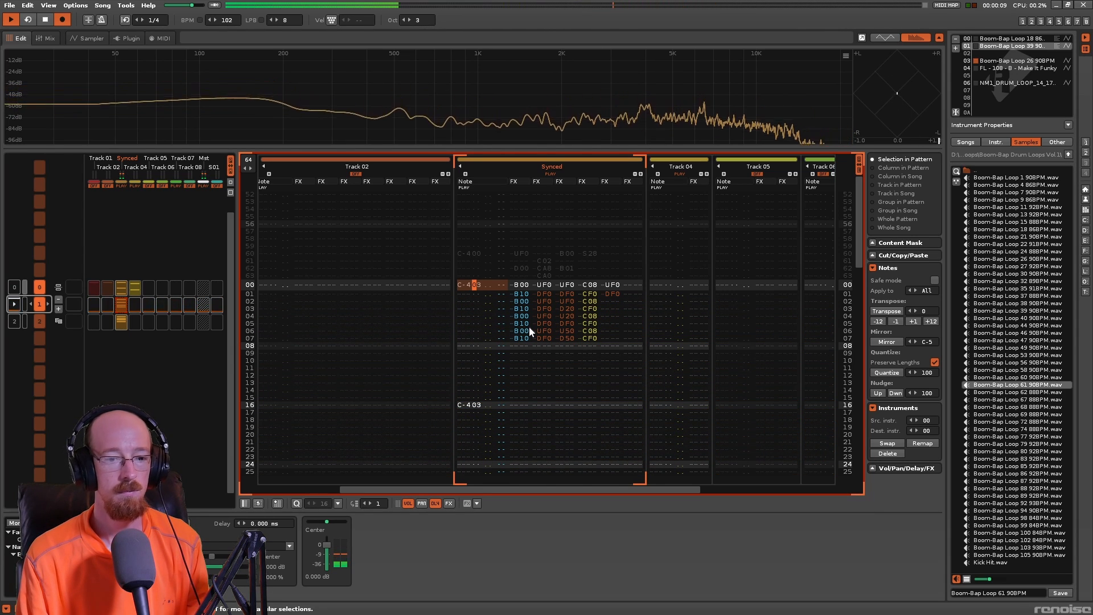
{"action": "key", "text": "space"}
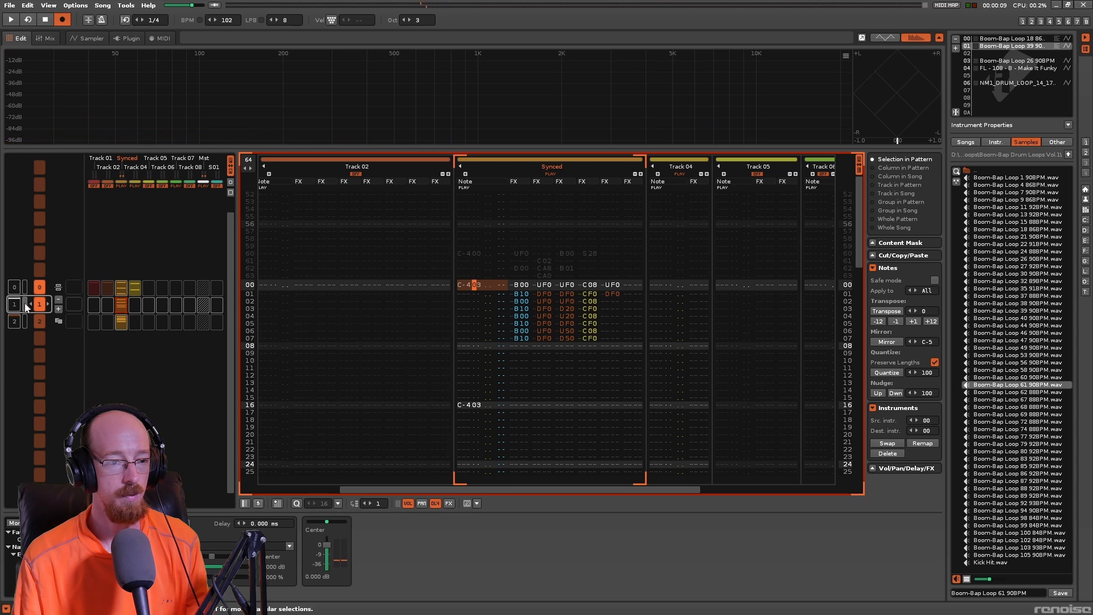
{"action": "key", "text": "space"}
{"action": "key", "text": "space"}
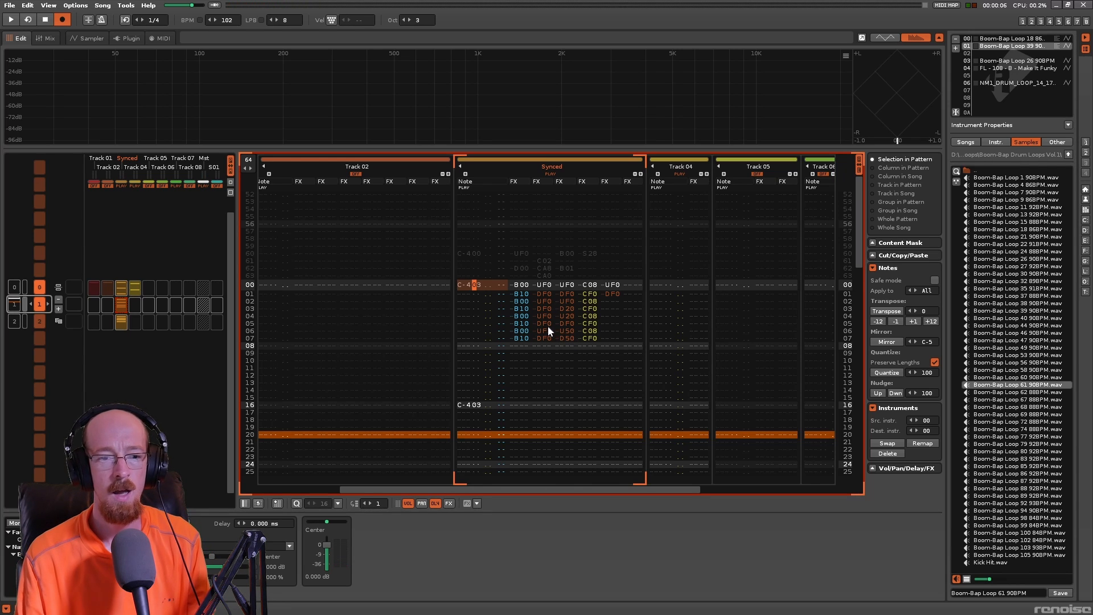
{"action": "scroll", "coordinate": [548, 326], "scroll_direction": "down", "scroll_amount": 4}
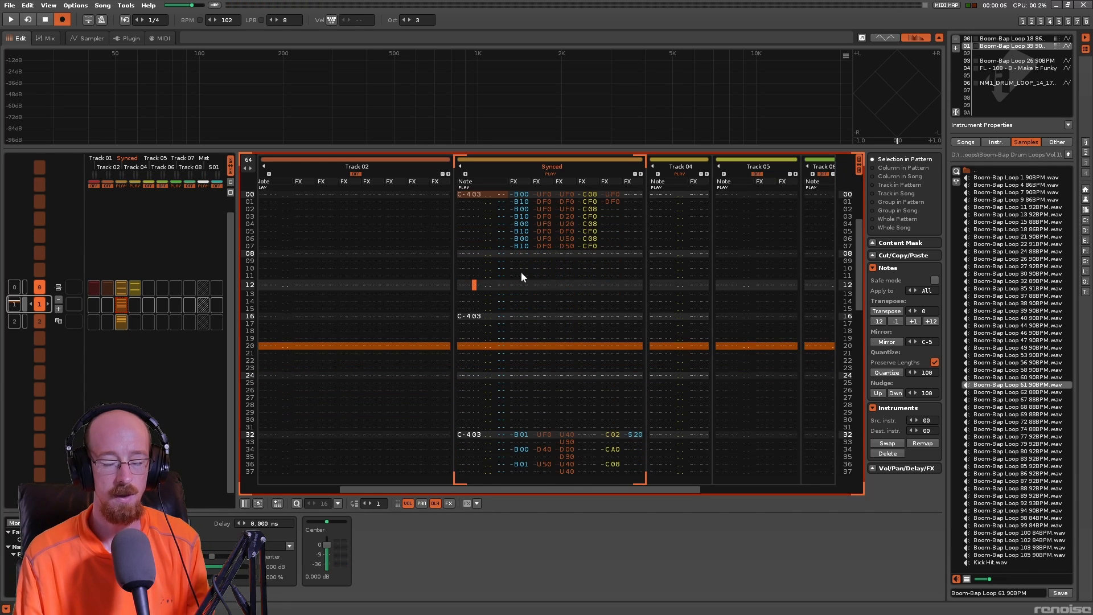
{"action": "scroll", "coordinate": [546, 250], "scroll_direction": "down", "scroll_amount": 9}
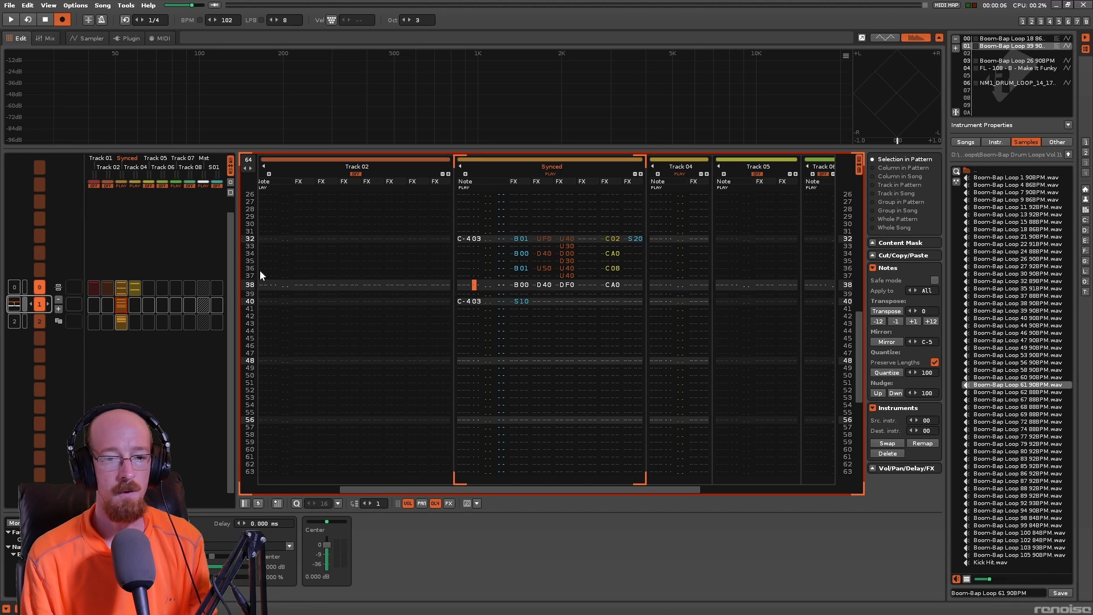
- Switch to pattern 2 and inspect the sliced waveform of instrument 06, NM1_DRUM_LOOP_14, before returning to the pattern editor
{"action": "key", "text": "ctrl+Down"}
{"action": "scroll", "coordinate": [386, 272], "scroll_direction": "up", "scroll_amount": 2}
{"action": "scroll", "coordinate": [542, 290], "scroll_direction": "up", "scroll_amount": 9}
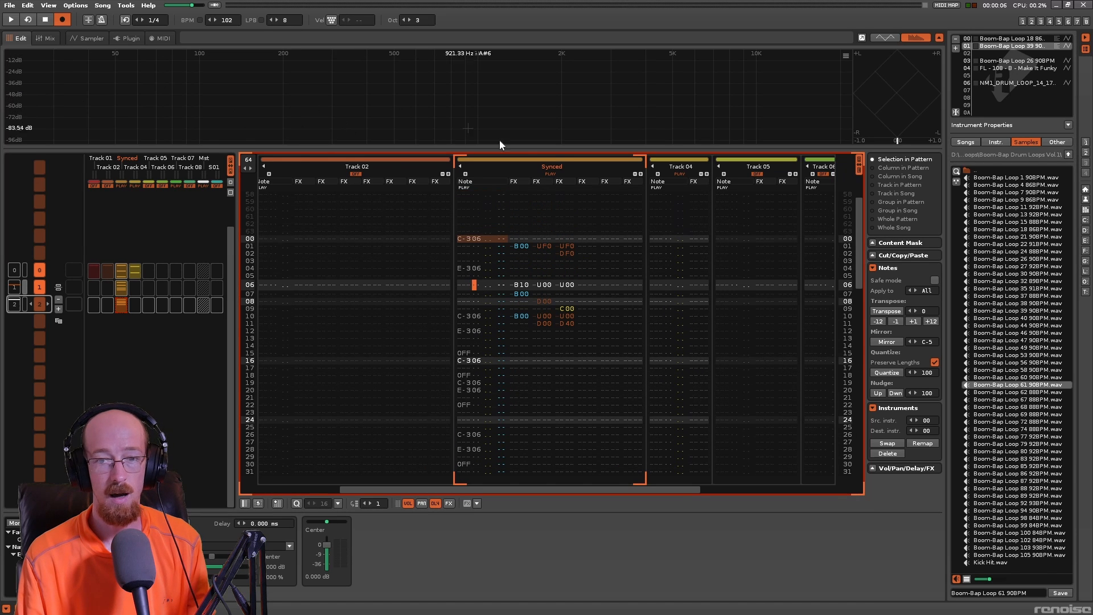
{"action": "left_click", "coordinate": [1013, 82]}
{"action": "key", "text": "F4"}
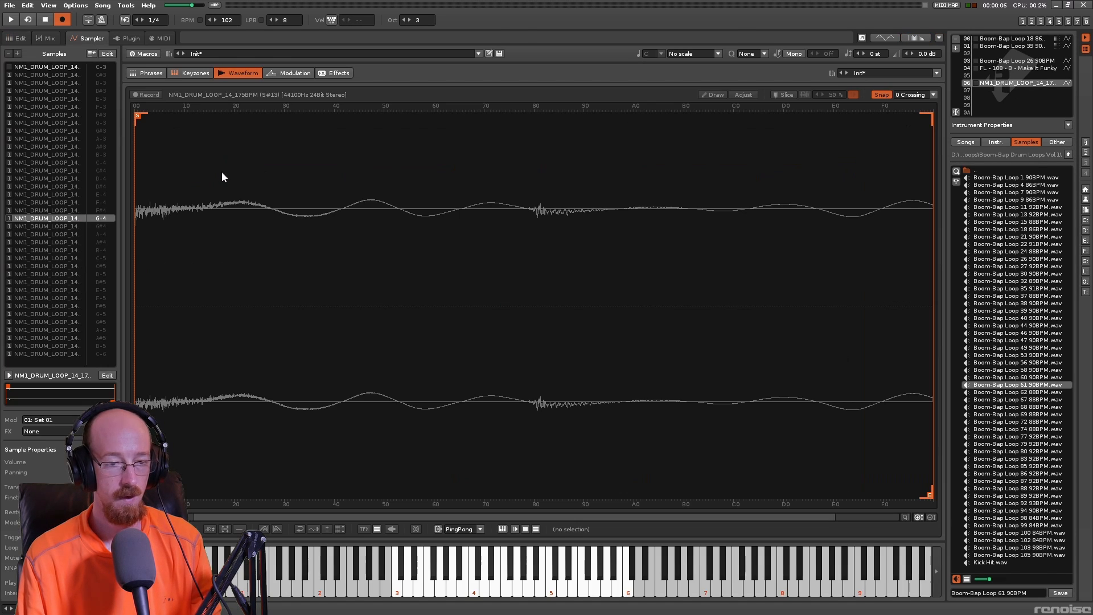
{"action": "left_click", "coordinate": [54, 68]}
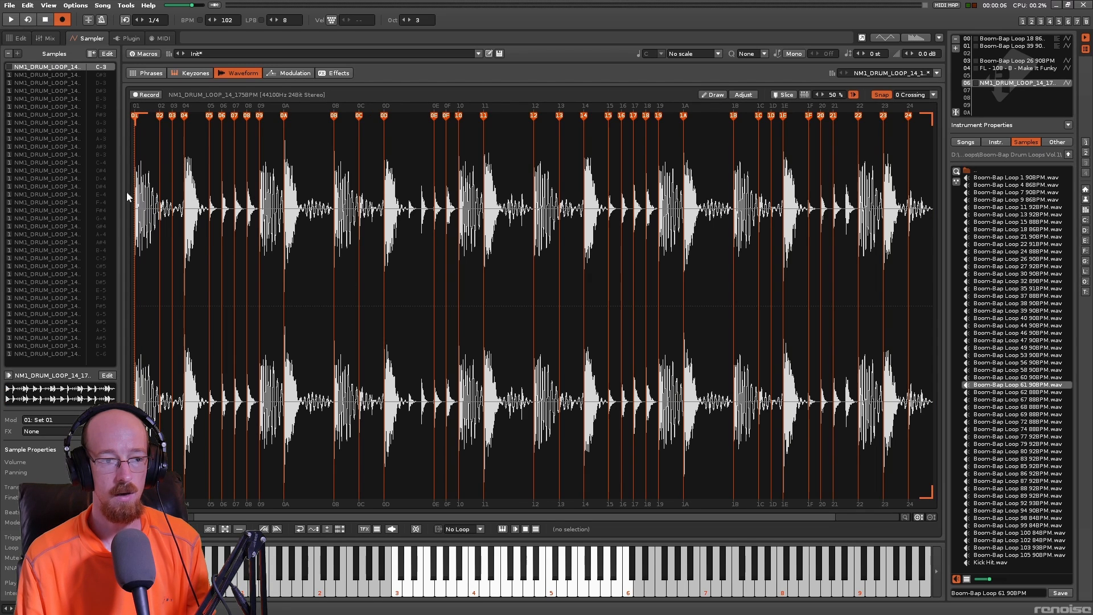
{"action": "left_click", "coordinate": [24, 42]}
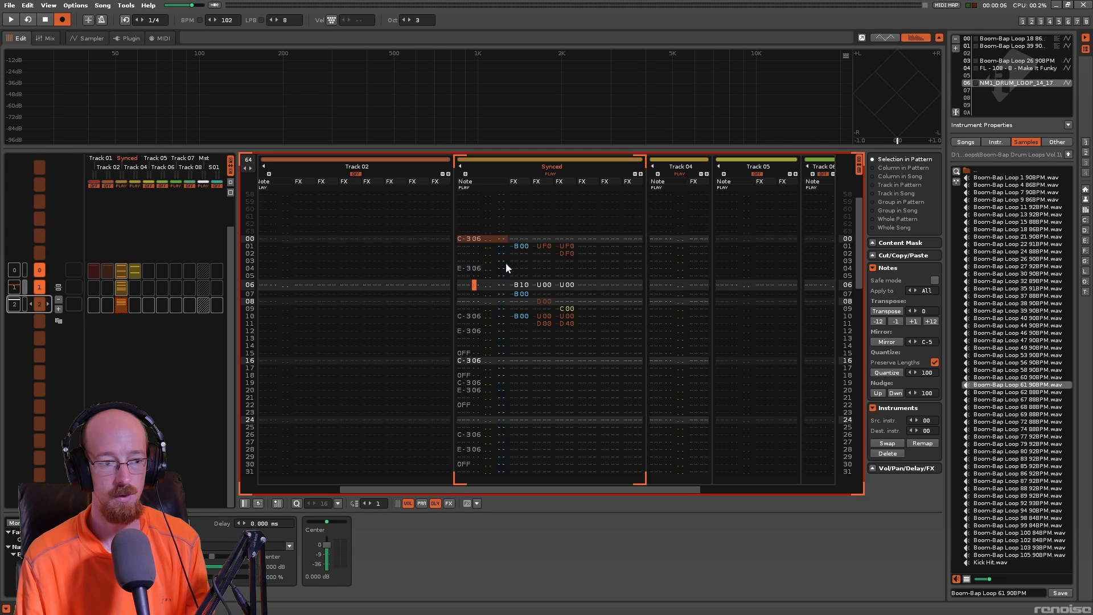
- Play back pattern 2 to hear the sliced drum loop on the Synced track
{"action": "key", "text": "space"}
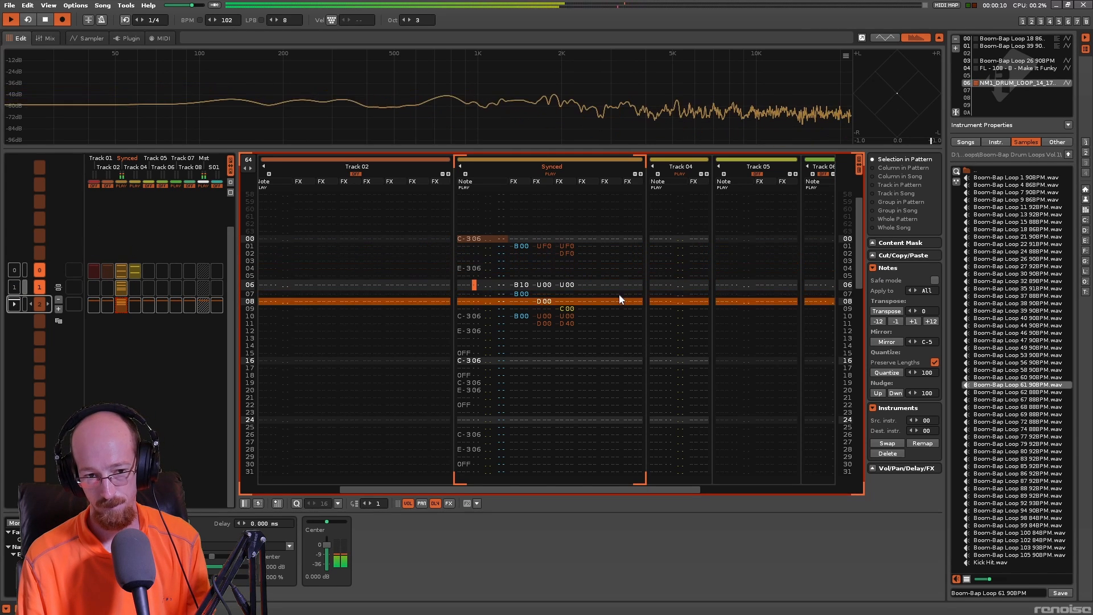
{"action": "key", "text": "space"}
{"action": "key", "text": "space"}
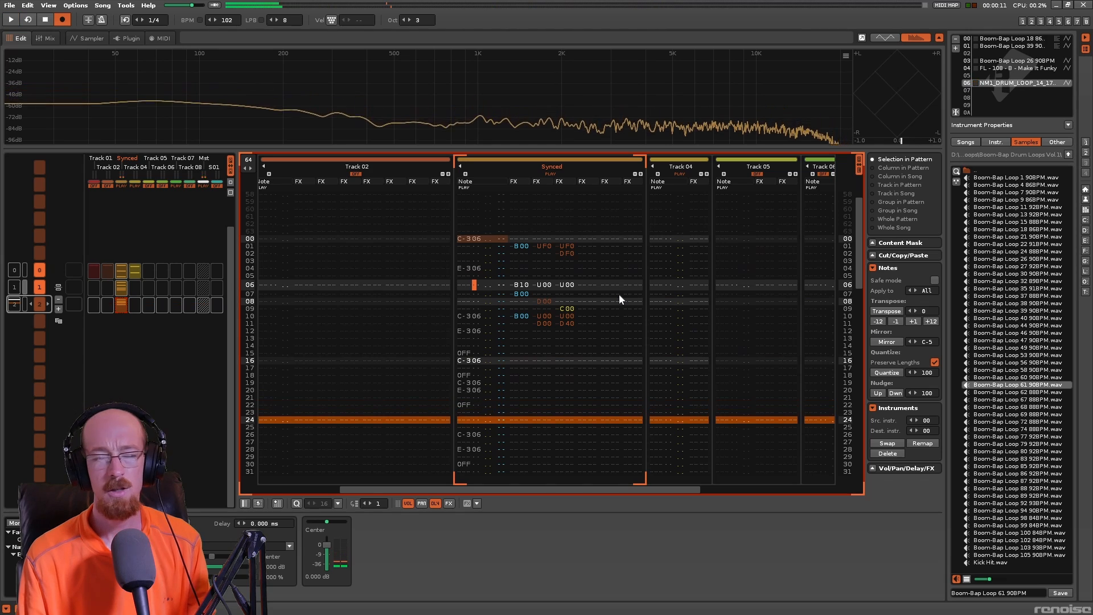
{"action": "key", "text": "space"}
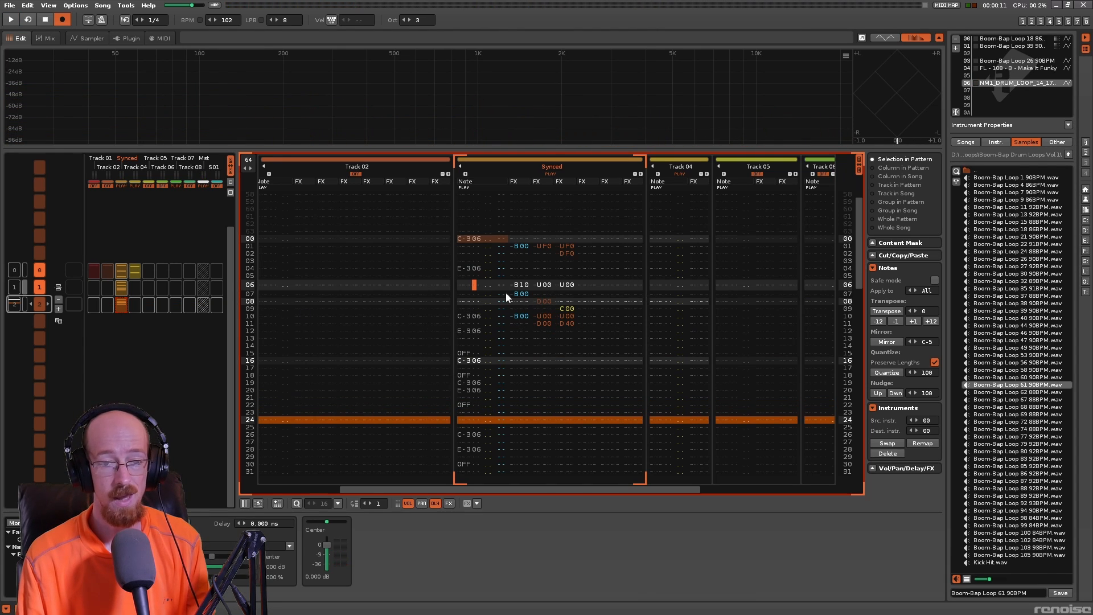
- Return to pattern 0, solo Track 05, enter a C-4 note with instrument 00 on line 00 and play it back
{"action": "left_click_drag", "start_coordinate": [859, 266], "coordinate": [857, 230]}
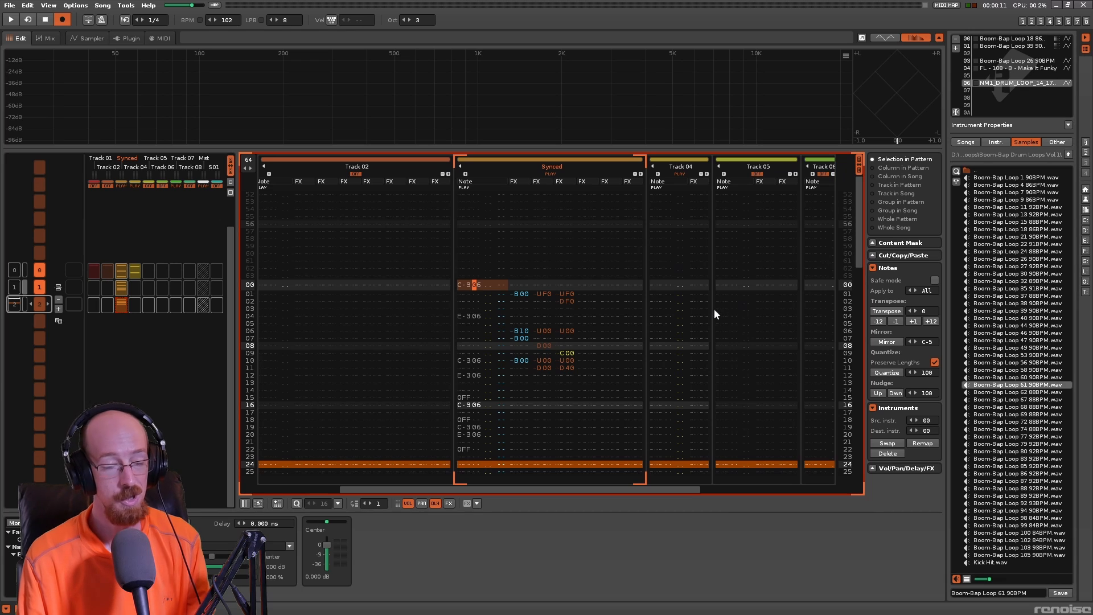
{"action": "key", "text": "ctrl+Up"}
{"action": "key", "text": "ctrl+Up"}
{"action": "left_click", "coordinate": [670, 316]}
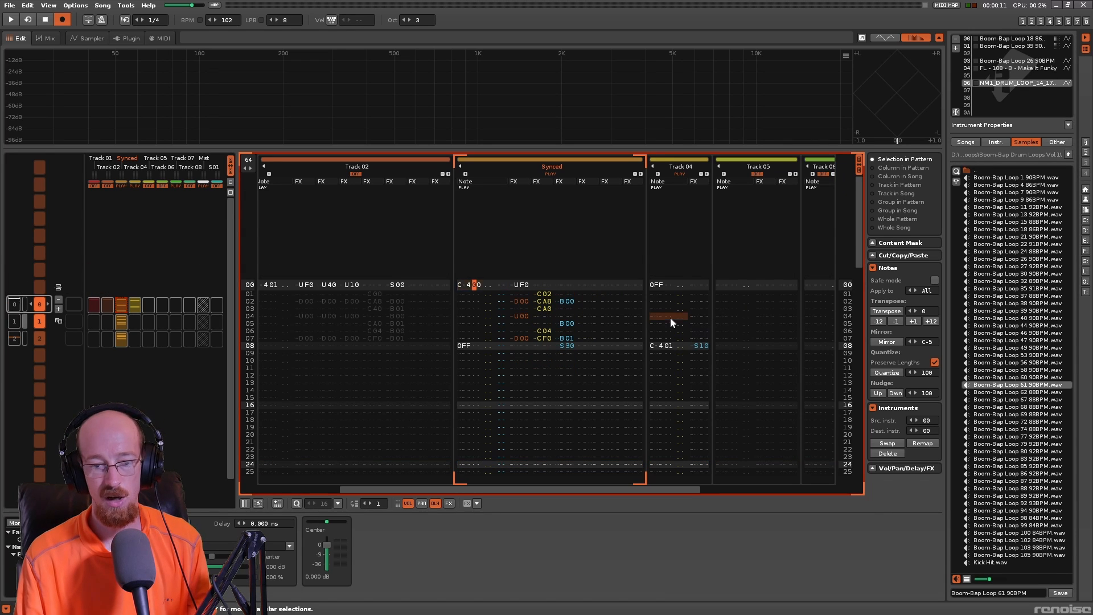
{"action": "left_click_drag", "start_coordinate": [583, 487], "coordinate": [695, 488]}
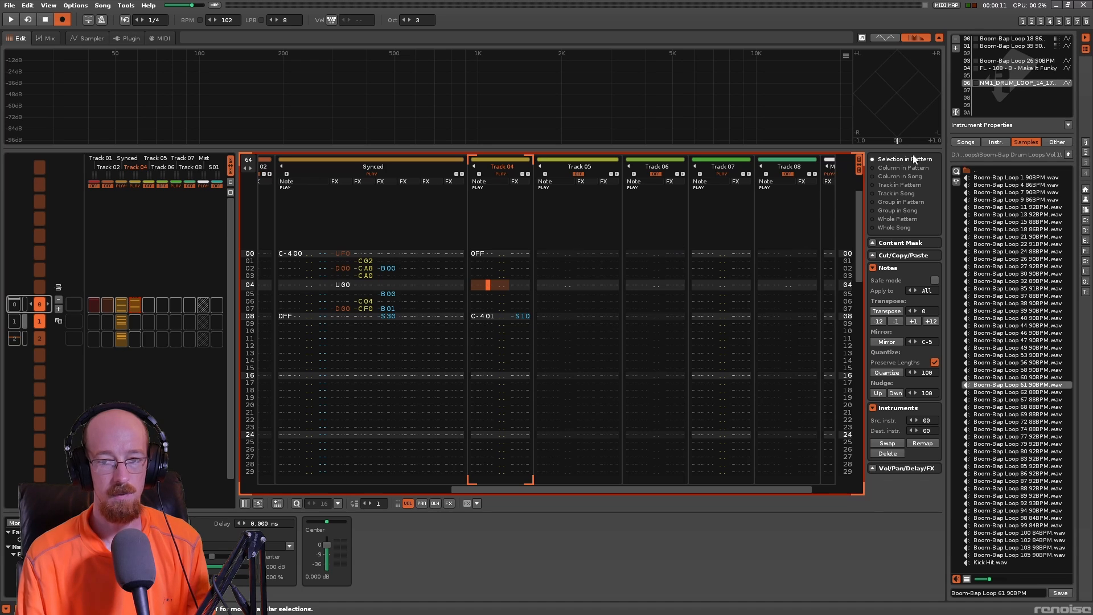
{"action": "left_click", "coordinate": [1003, 40]}
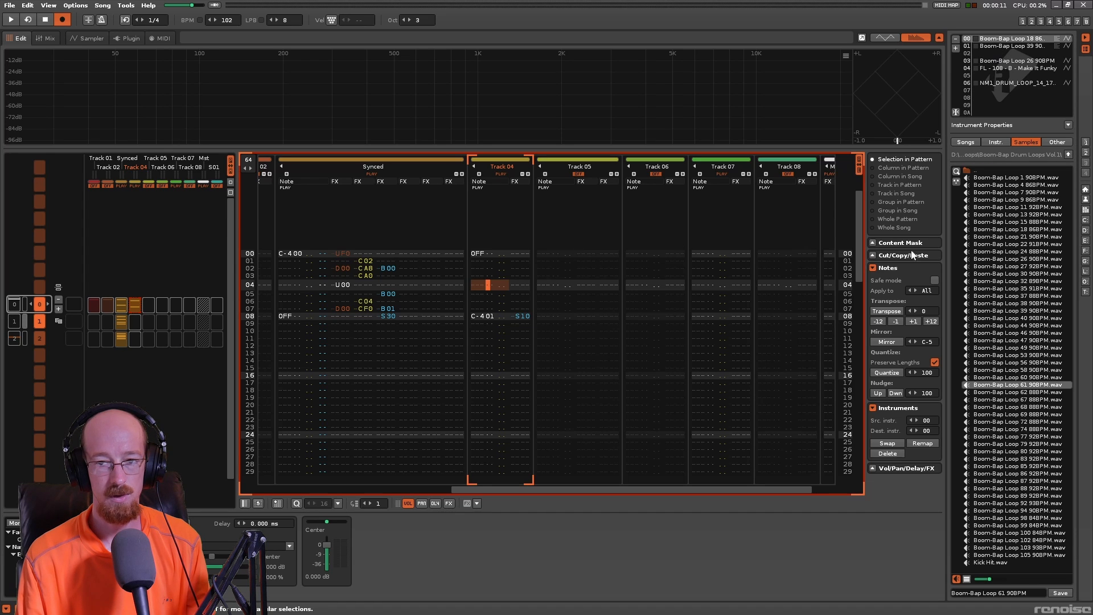
{"action": "left_click", "coordinate": [546, 253]}
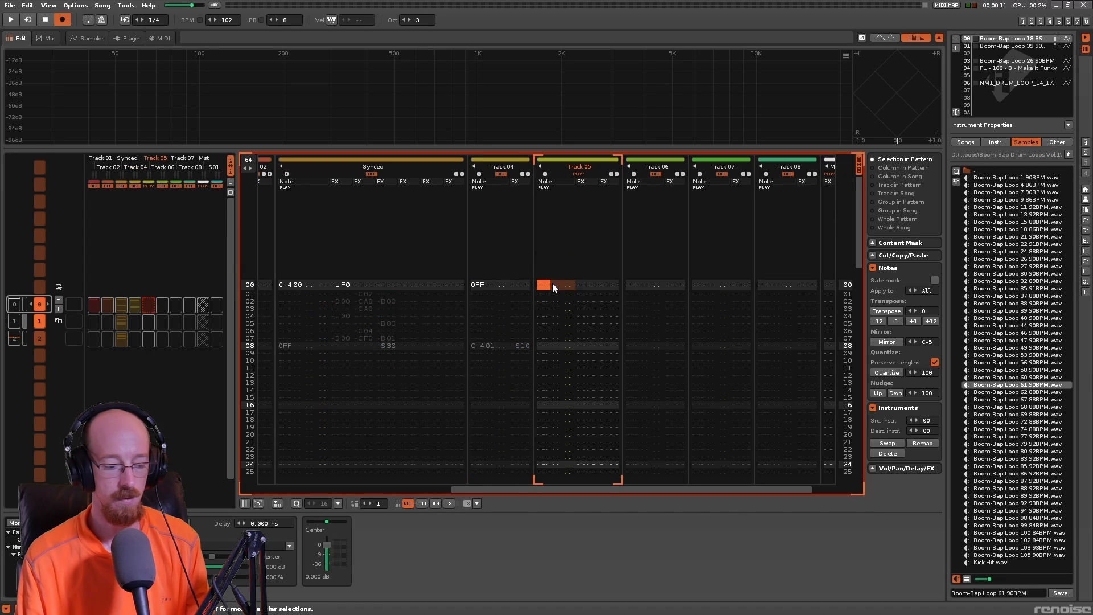
{"action": "key", "text": "q"}
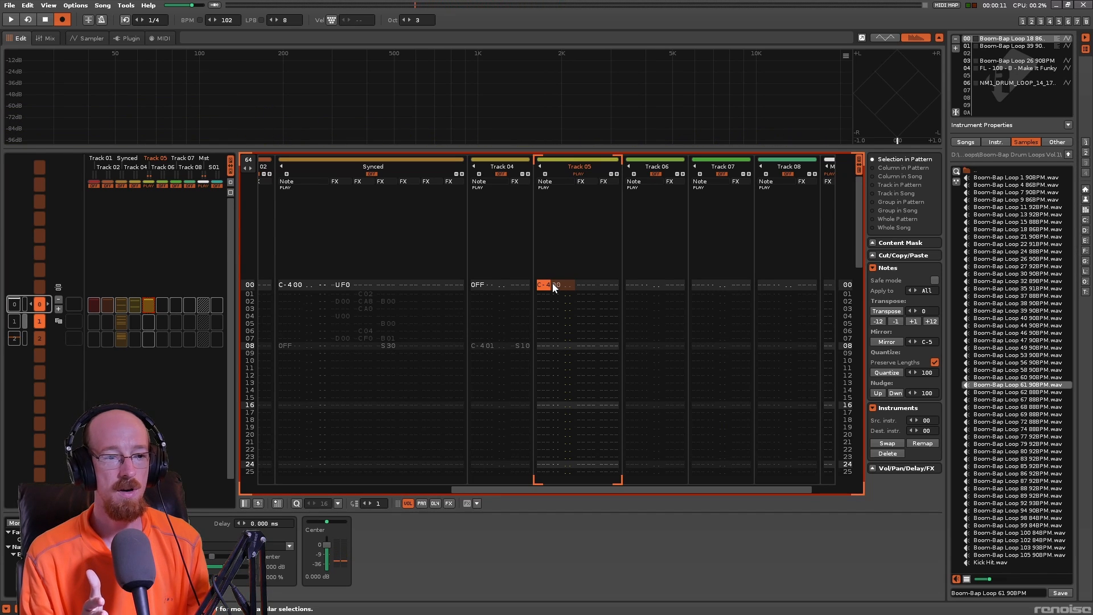
{"action": "key", "text": "space"}
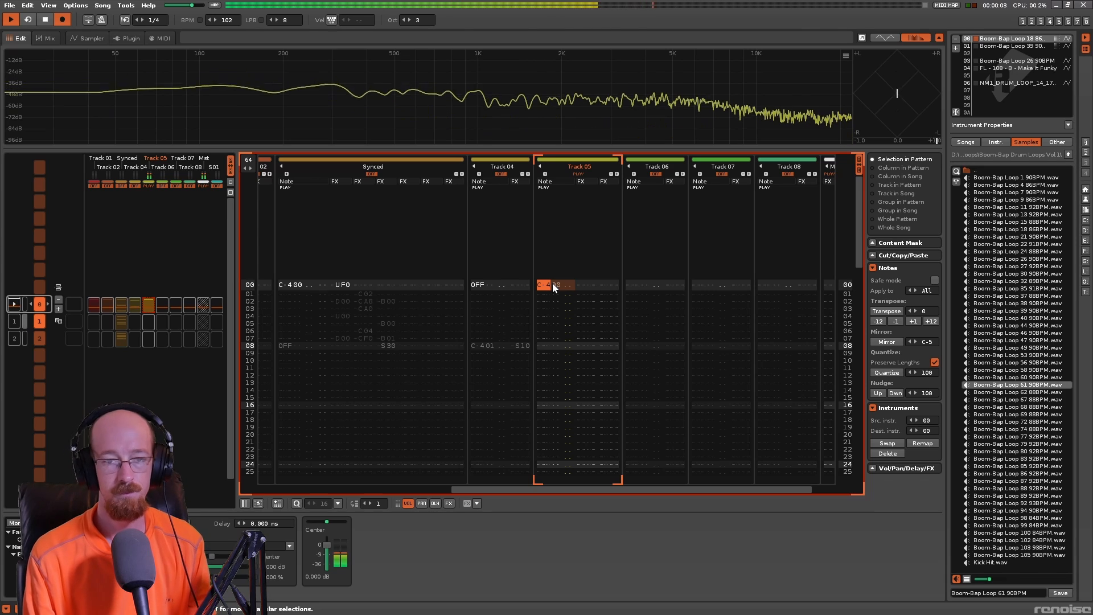
{"action": "key", "text": "space"}
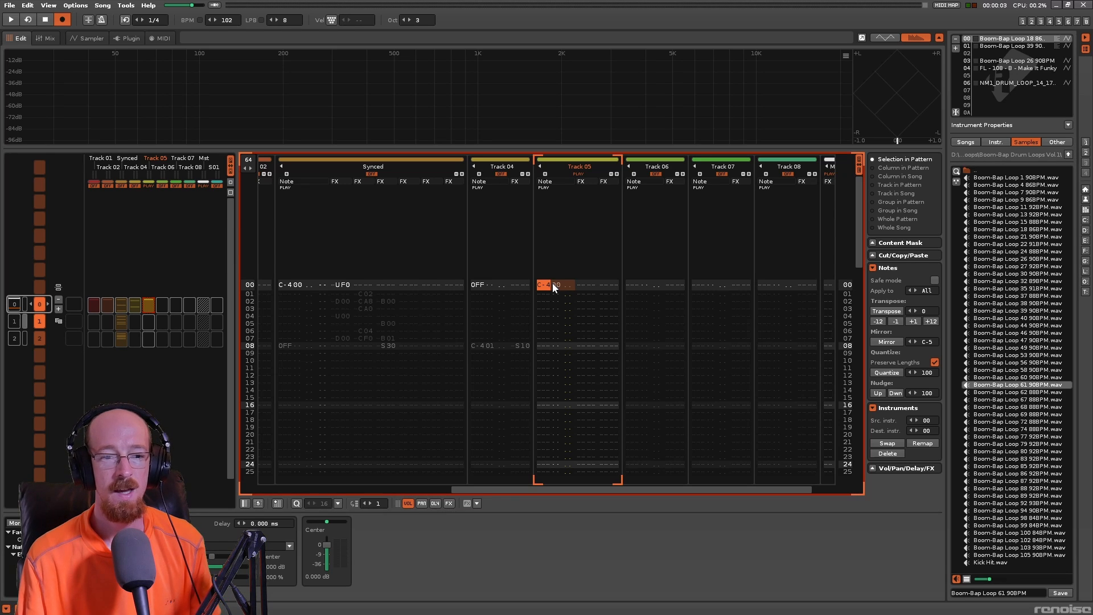
- Add the effect command U00 beside the C-4 note on line 00 of Track 05
{"action": "left_click", "coordinate": [580, 286]}
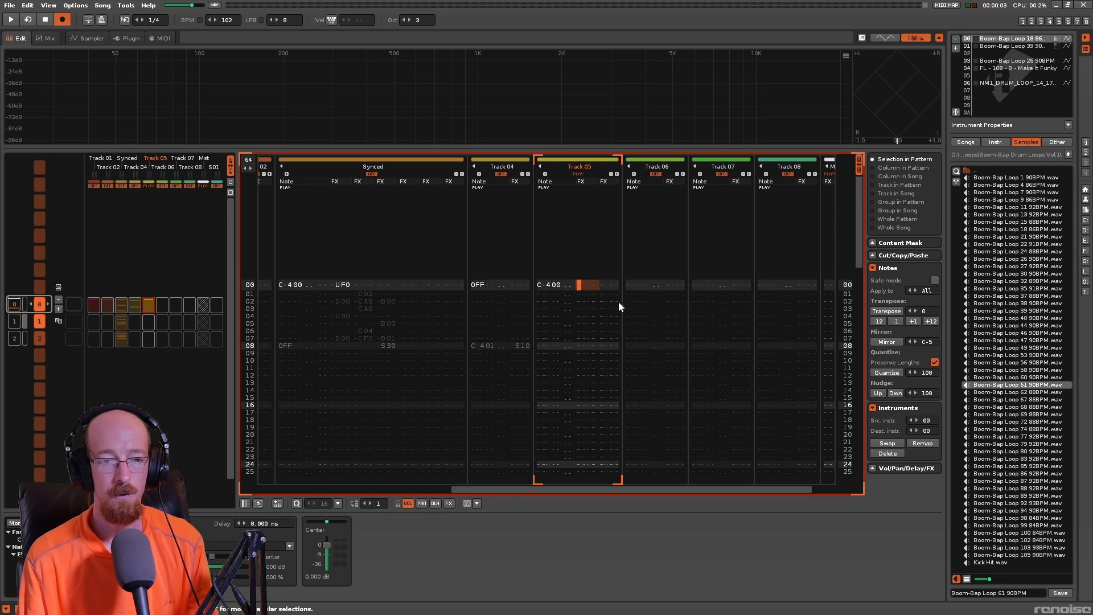
{"action": "key", "text": "Right"}
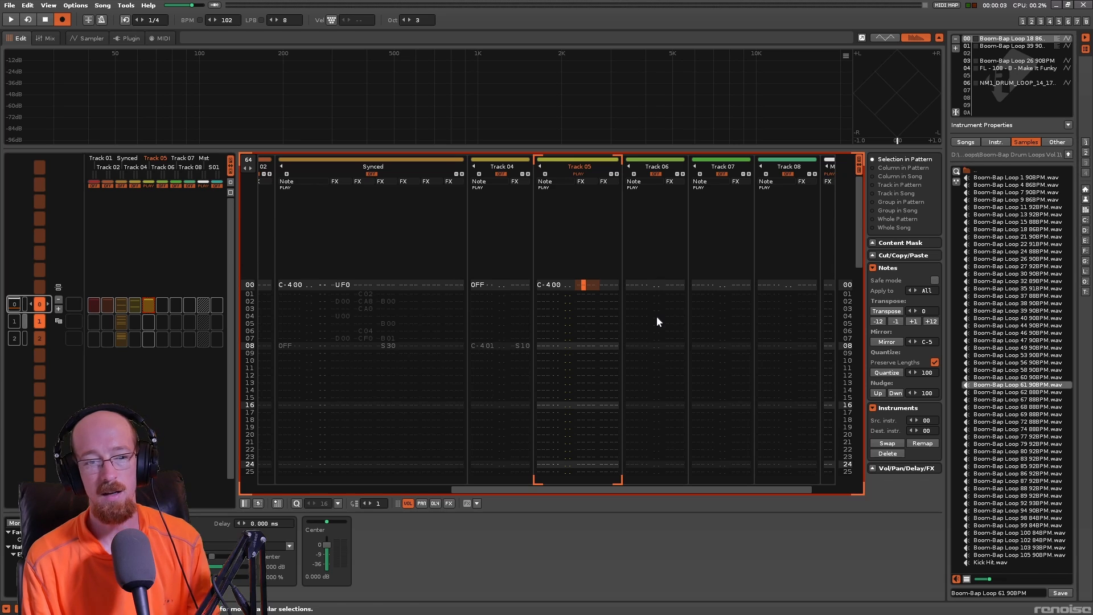
{"action": "key", "text": "Down"}
{"action": "key", "text": "Up"}
{"action": "type", "text": "u"}
{"action": "key", "text": "Down"}
{"action": "type", "text": "d"}
{"action": "key", "text": "Up"}
{"action": "key", "text": "Delete"}
{"action": "key", "text": "Up"}
{"action": "key", "text": "Up"}
{"action": "key", "text": "Up"}
{"action": "key", "text": "Right"}
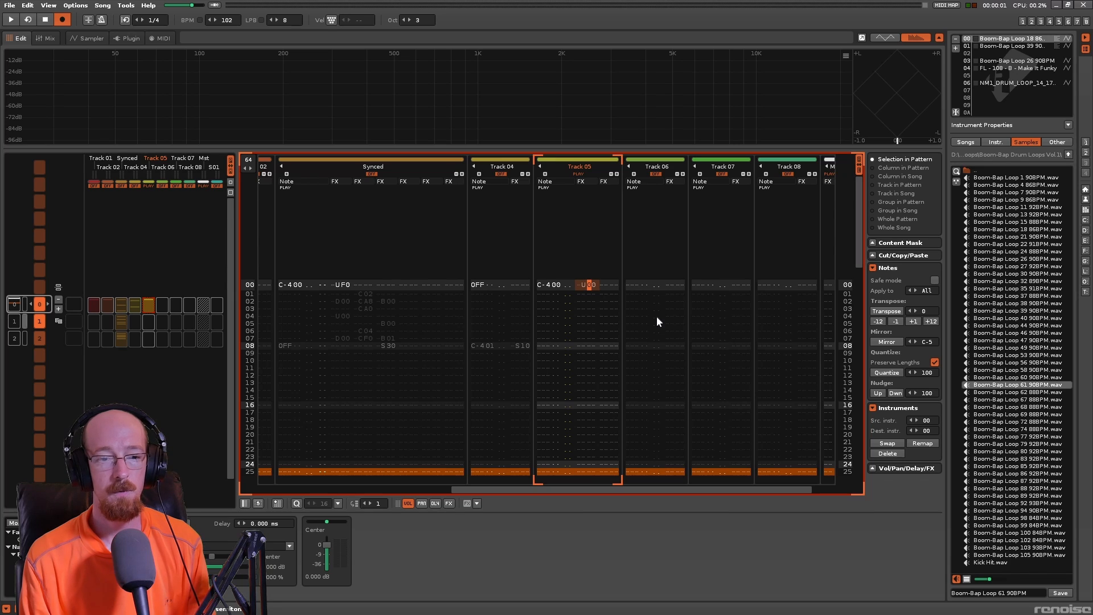
{"action": "key", "text": "Right"}
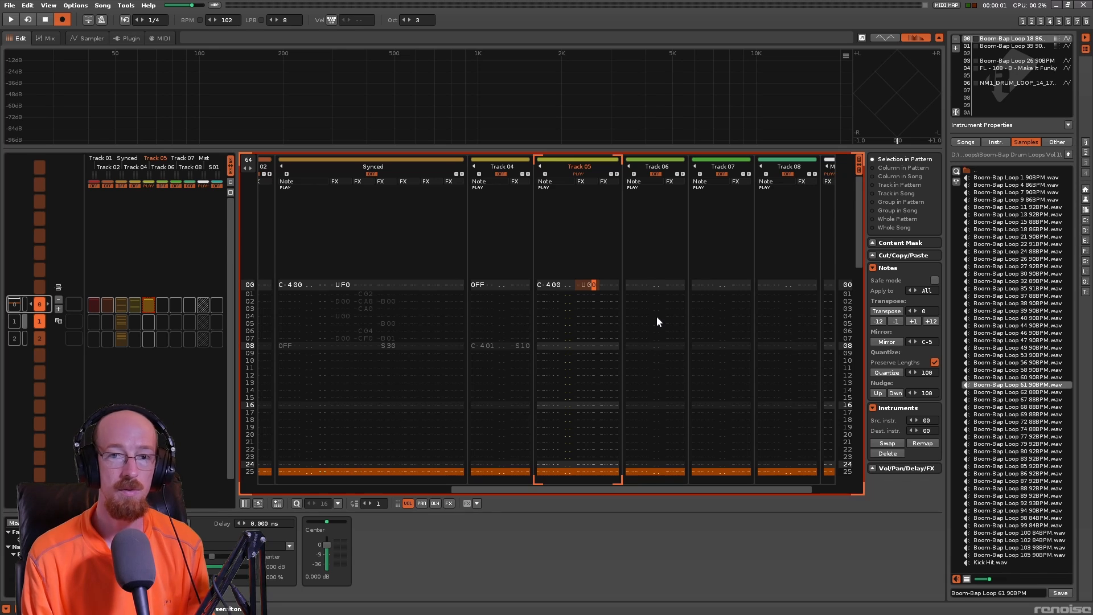
- Set the U command on line 00 of Track 05 to U10
{"action": "key", "text": "Left"}
{"action": "key", "text": "1"}
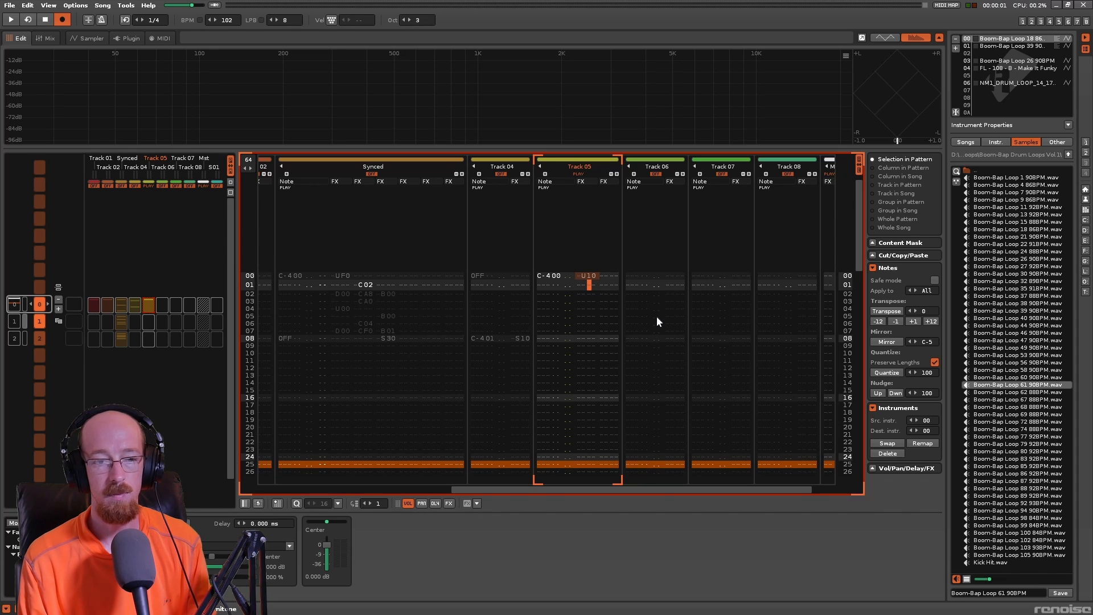
{"action": "key", "text": "Up"}
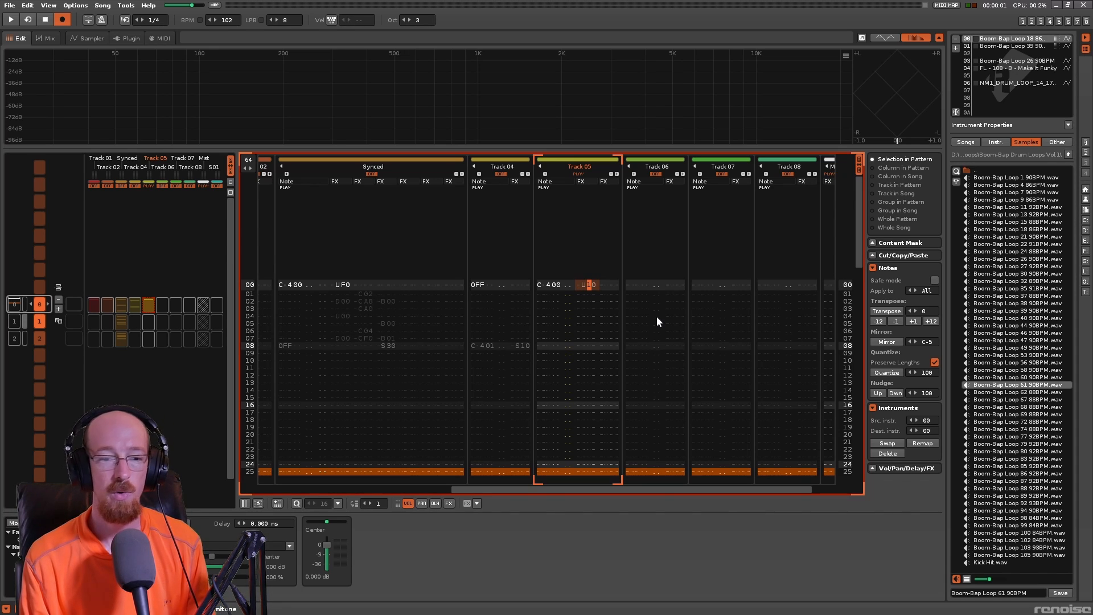
- Raise the pitch slide on line 00 of Track 05 to UFF and play it back
{"action": "key", "text": "f"}
{"action": "key", "text": "Up"}
{"action": "key", "text": "Right"}
{"action": "key", "text": "f"}
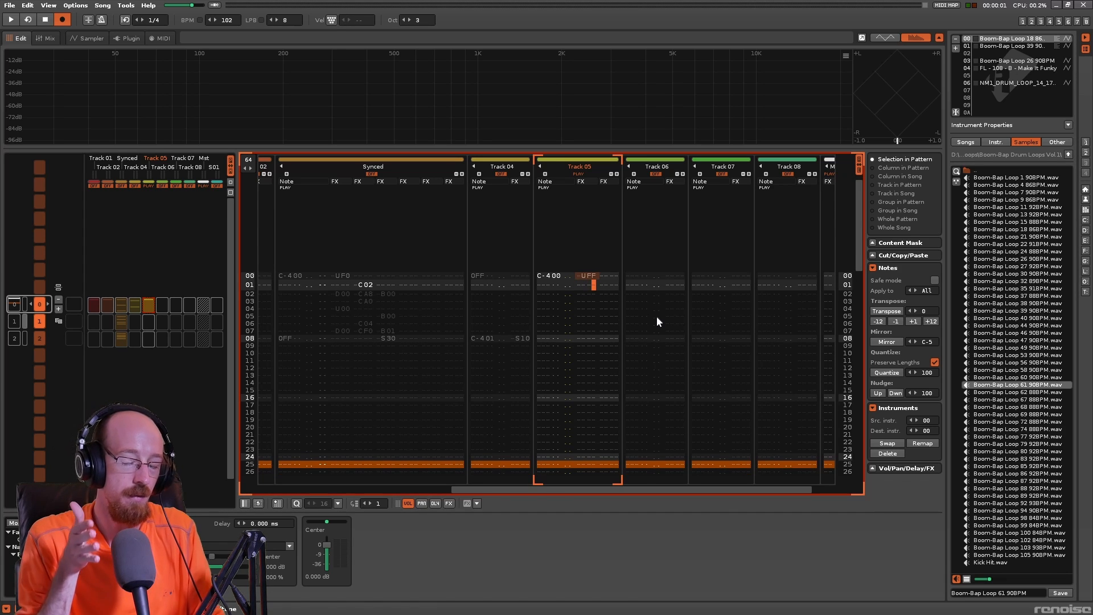
{"action": "key", "text": "space"}
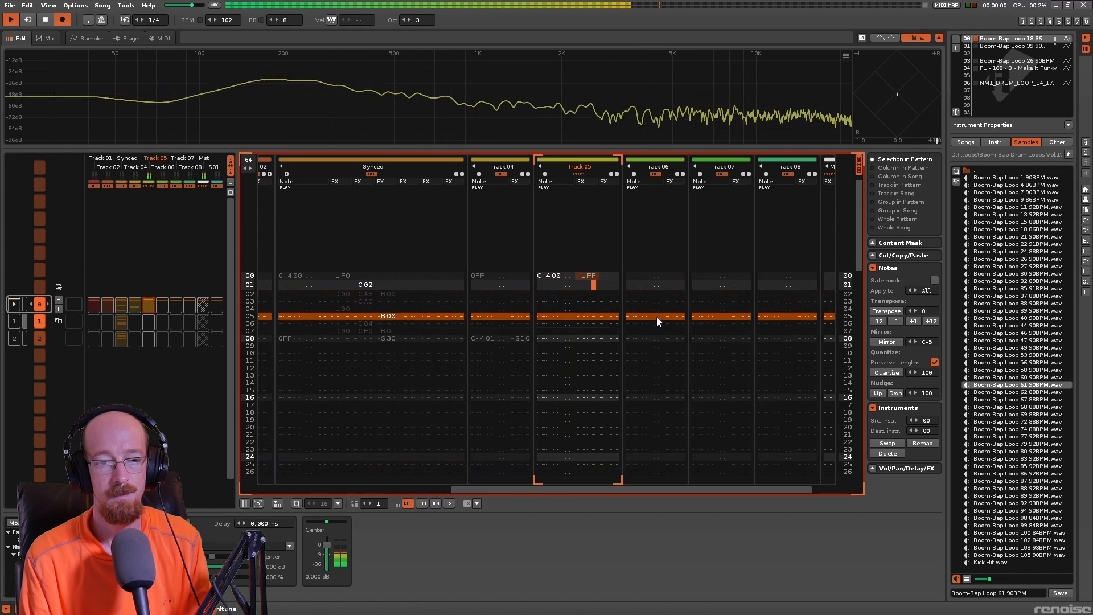
- Change the pitch slide command on line 00 of Track 05 to UF0
{"action": "key", "text": "Right"}
{"action": "key", "text": "0"}
{"action": "key", "text": "Left"}
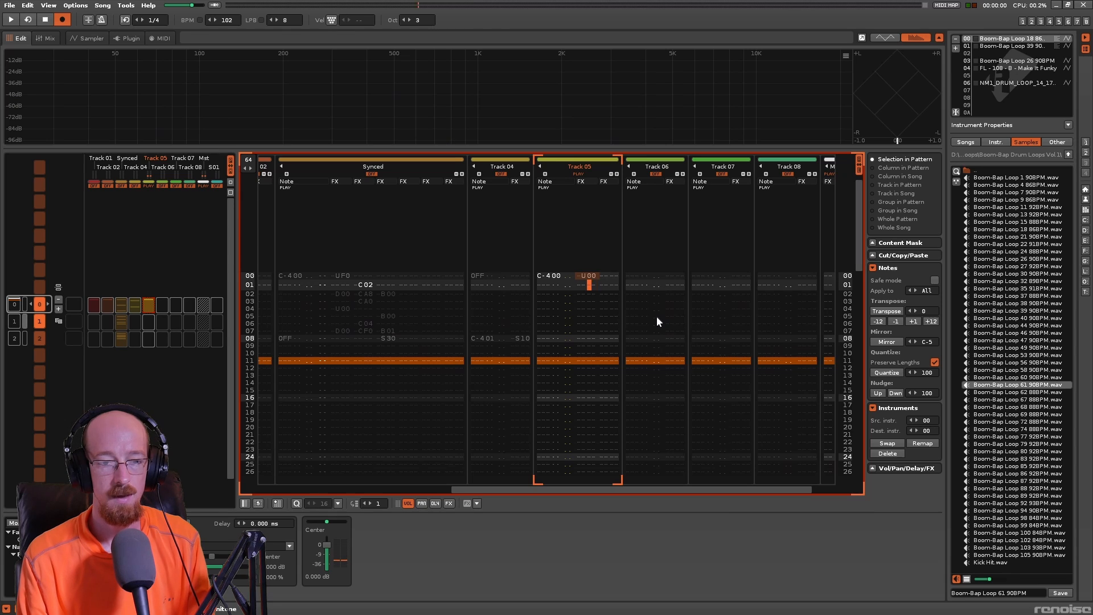
{"action": "key", "text": "Up"}
{"action": "key", "text": "0"}
{"action": "key", "text": "Up"}
{"action": "key", "text": "f"}
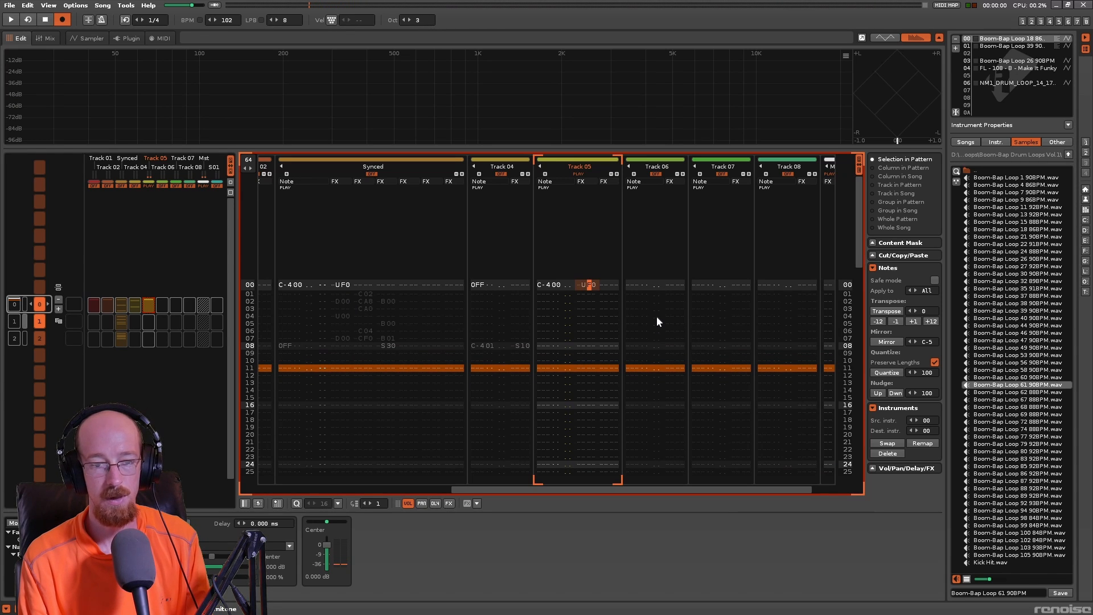
- Set the slide command on line 00 of Track 05 to U40 and play it back
{"action": "key", "text": "4"}
{"action": "key", "text": "space"}
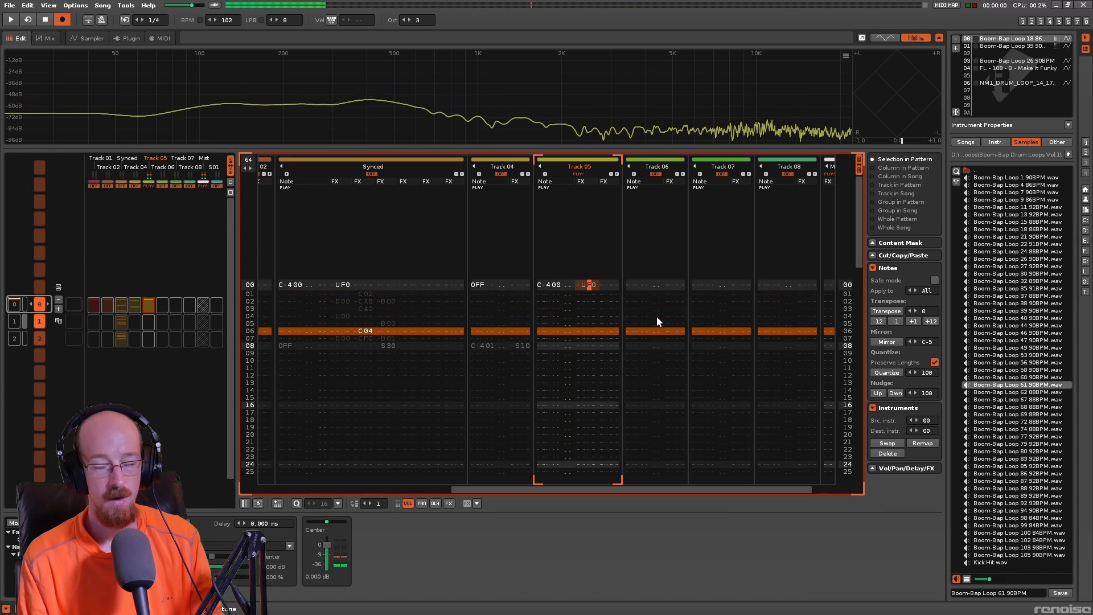
{"action": "key", "text": "space"}
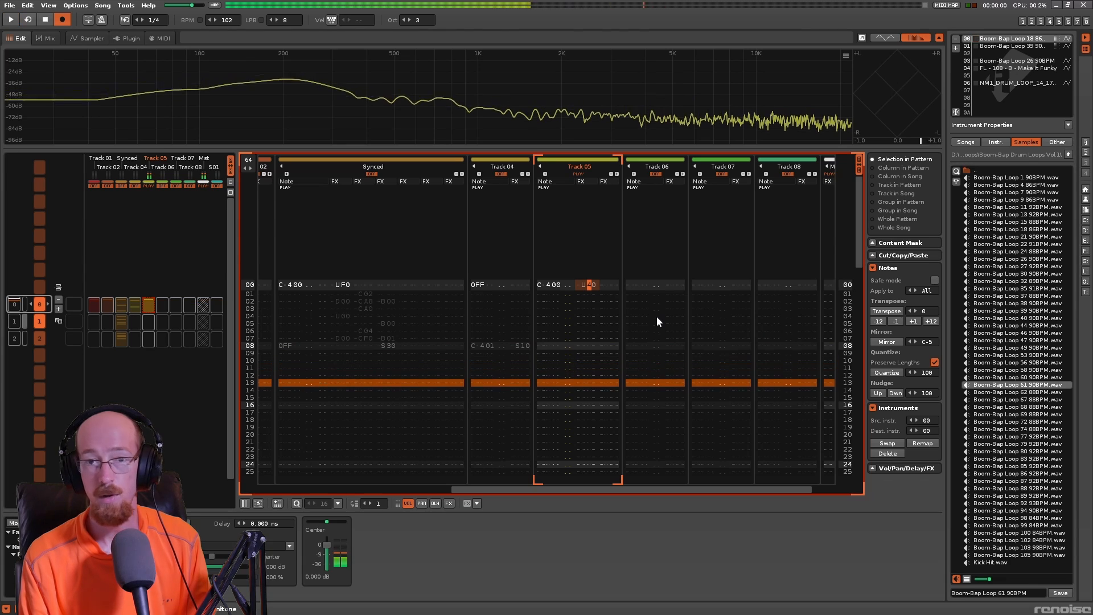
- Set the slide command on line 00 of Track 05 to UF0 and enter a second UF0 in the adjacent effect column
{"action": "key", "text": "f"}
{"action": "key", "text": "Up"}
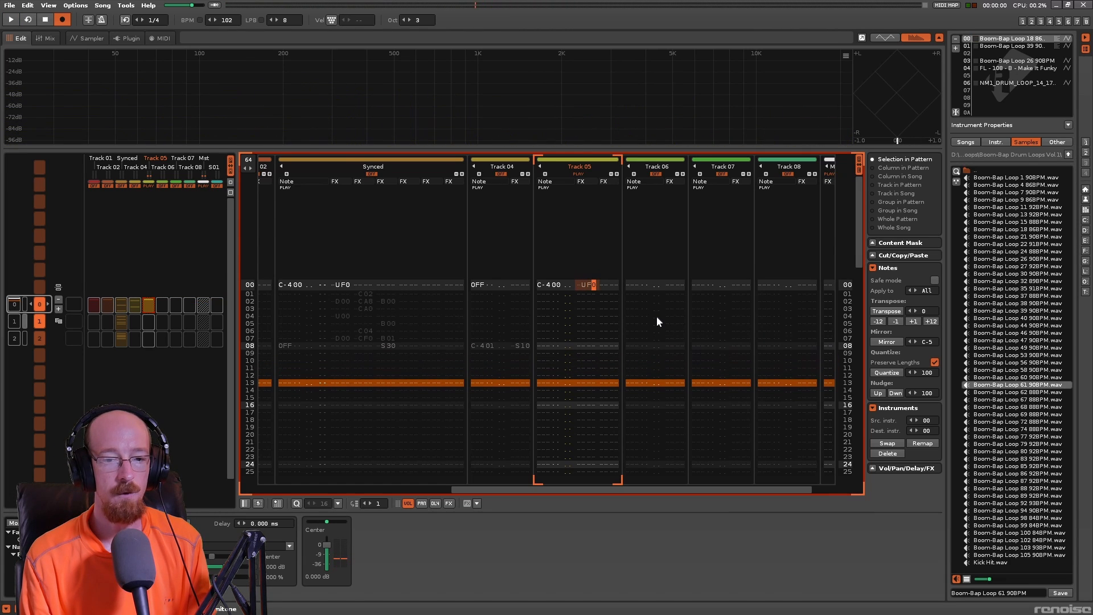
{"action": "key", "text": "Right"}
{"action": "key", "text": "Right"}
{"action": "key", "text": "Right"}
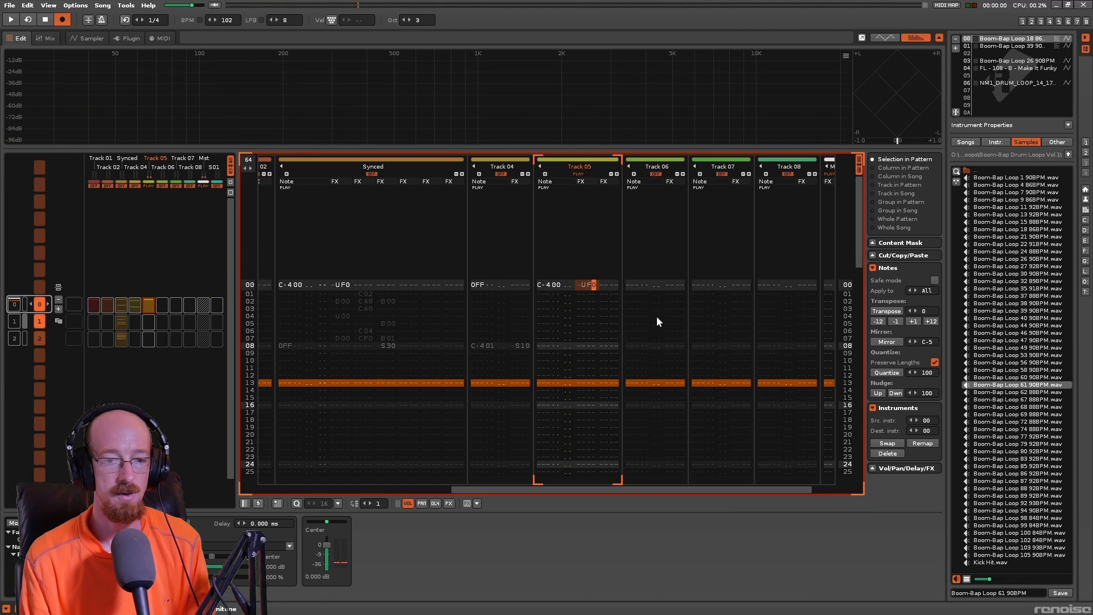
{"action": "type", "text": "u"}
{"action": "key", "text": "Up"}
{"action": "key", "text": "Right"}
{"action": "type", "text": "f"}
{"action": "key", "text": "Up"}
{"action": "key", "text": "Left"}
{"action": "key", "text": "Up"}
{"action": "key", "text": "Down"}
{"action": "key", "text": "Left"}
- Play back the doubled pitch slide and delete the second UF0 command from line 00 of Track 05
{"action": "key", "text": "space"}
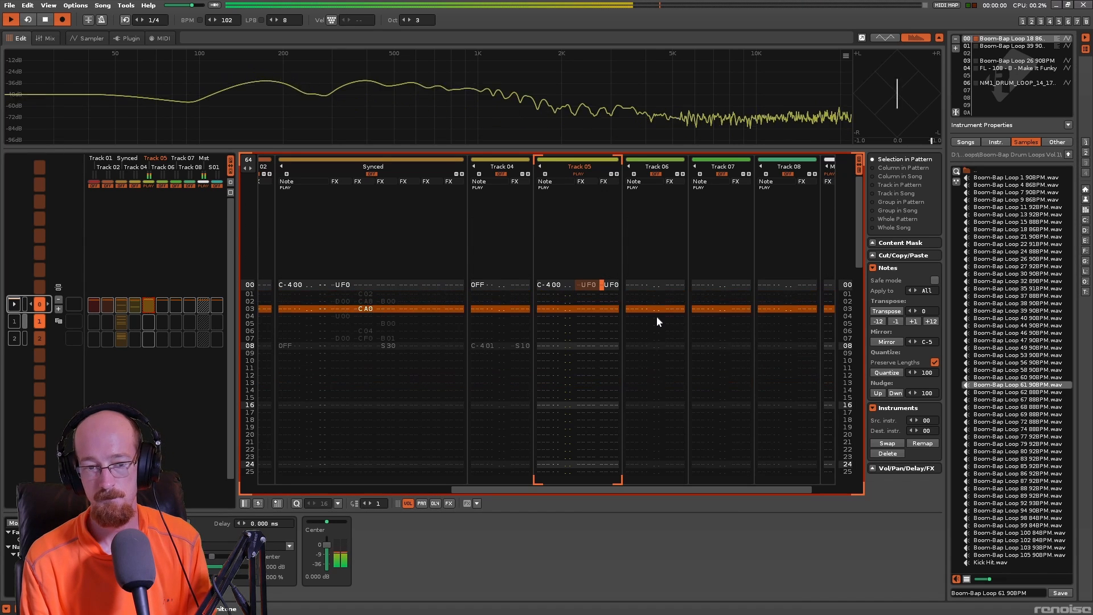
{"action": "key", "text": "space"}
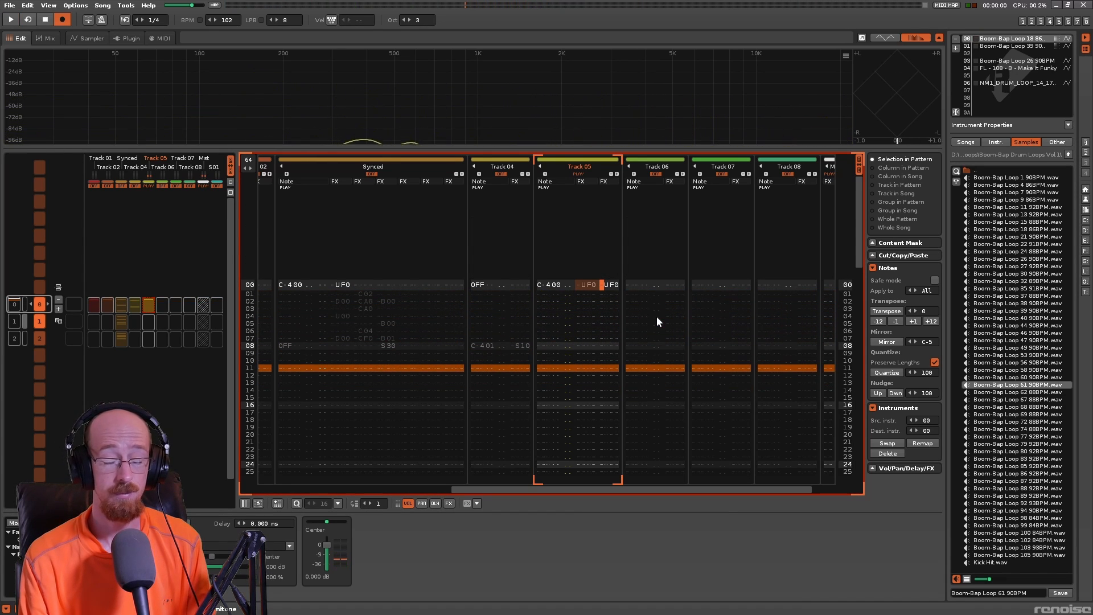
{"action": "key", "text": "Delete"}
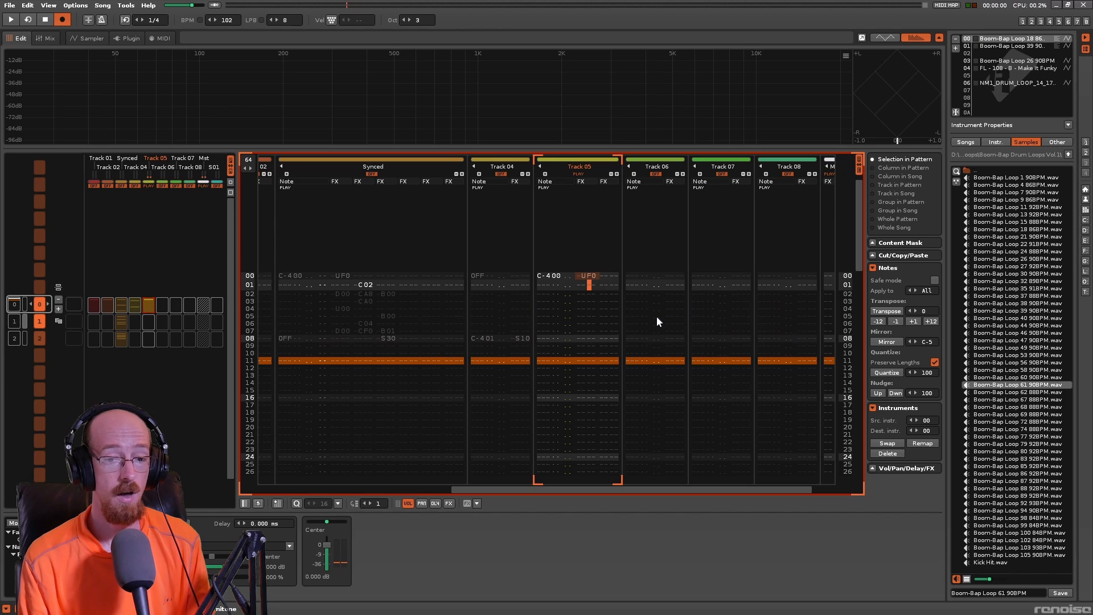
{"action": "key", "text": "Left"}
{"action": "key", "text": "Left"}
{"action": "key", "text": "Up"}
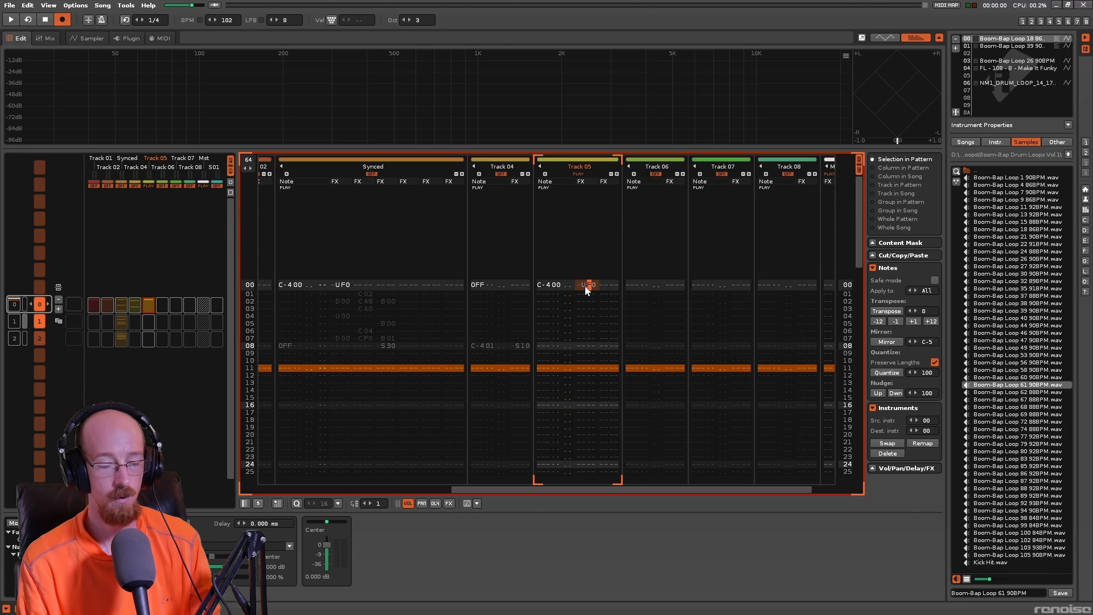
- Play the pattern while watching the playback position in the drum loop's waveform, and return to the pattern
{"action": "key", "text": "F4"}
{"action": "key", "text": "space"}
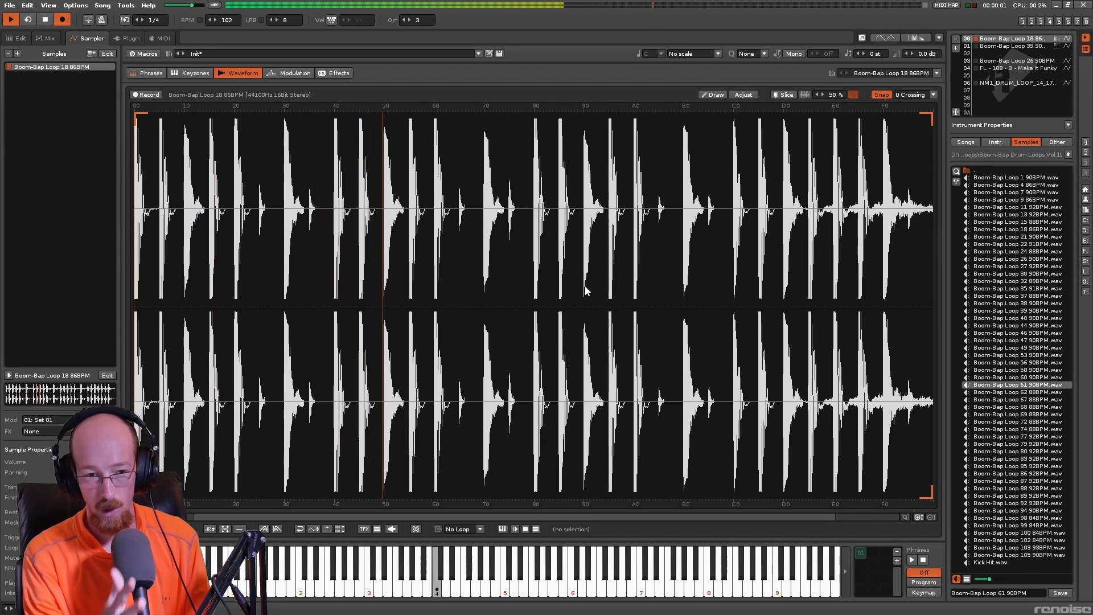
{"action": "key", "text": "space"}
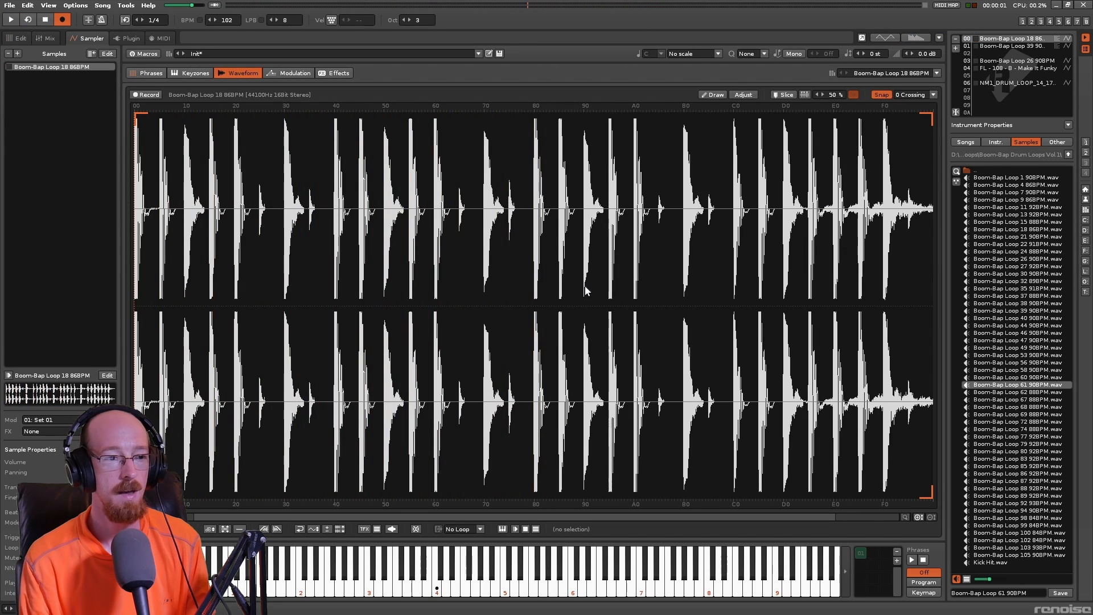
{"action": "key", "text": "F2"}
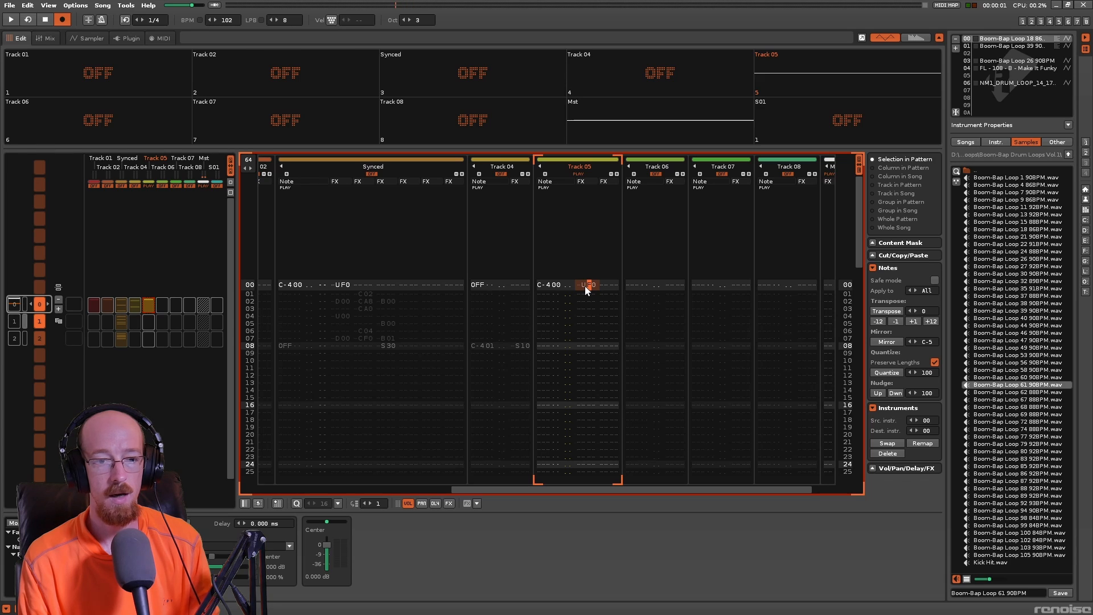
- Add a B00 command beside UF0 on line 00 of Track 05 and watch its playback in the loop's waveform
{"action": "type", "text": "b"}
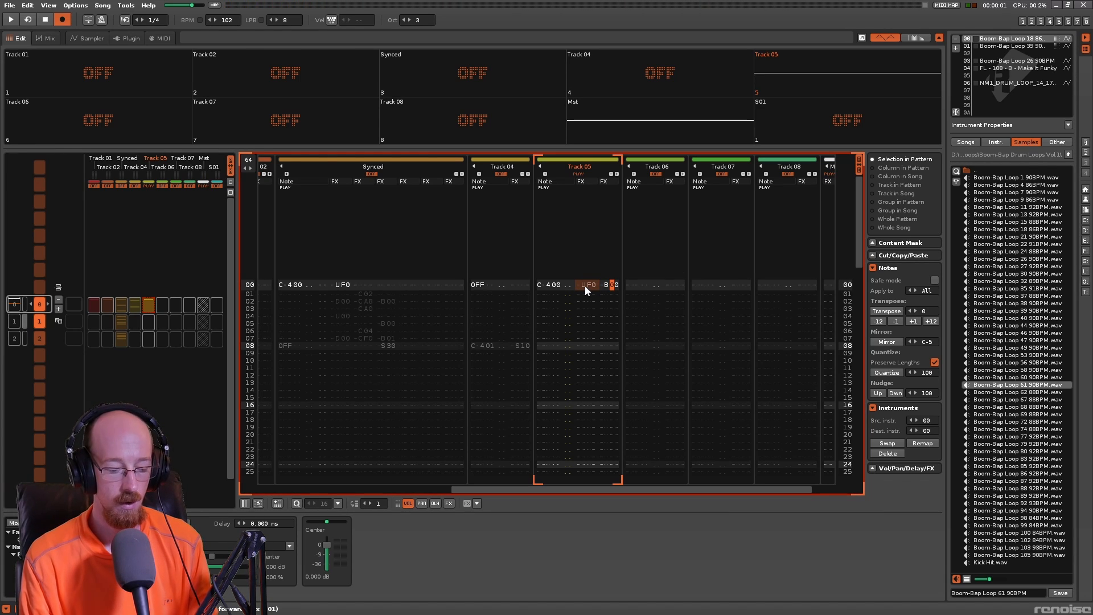
{"action": "key", "text": "F6"}
{"action": "key", "text": "space"}
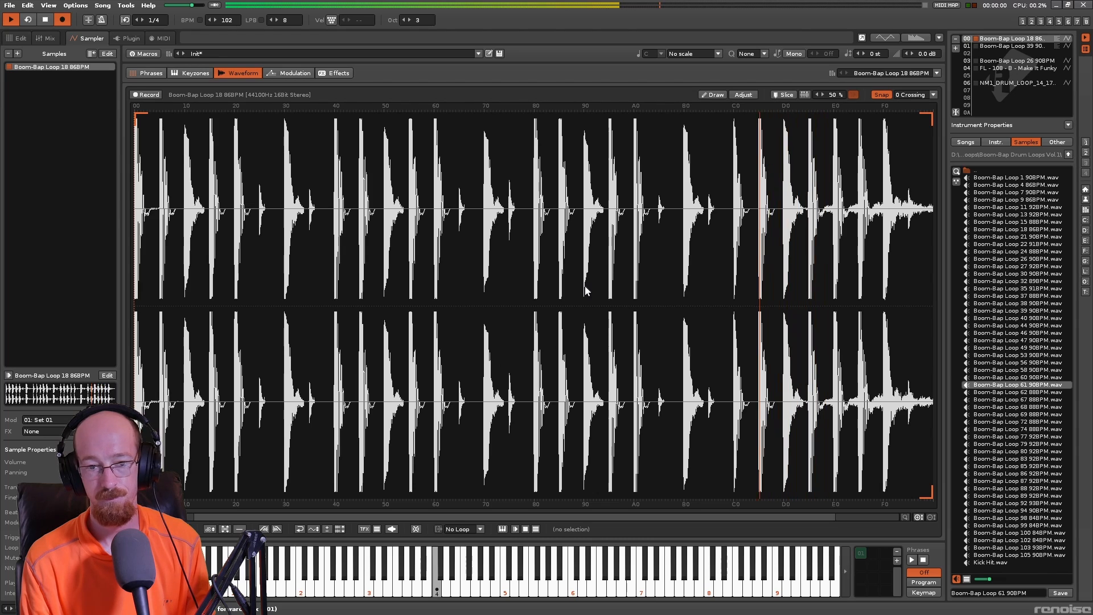
{"action": "key", "text": "space"}
{"action": "key", "text": "F2"}
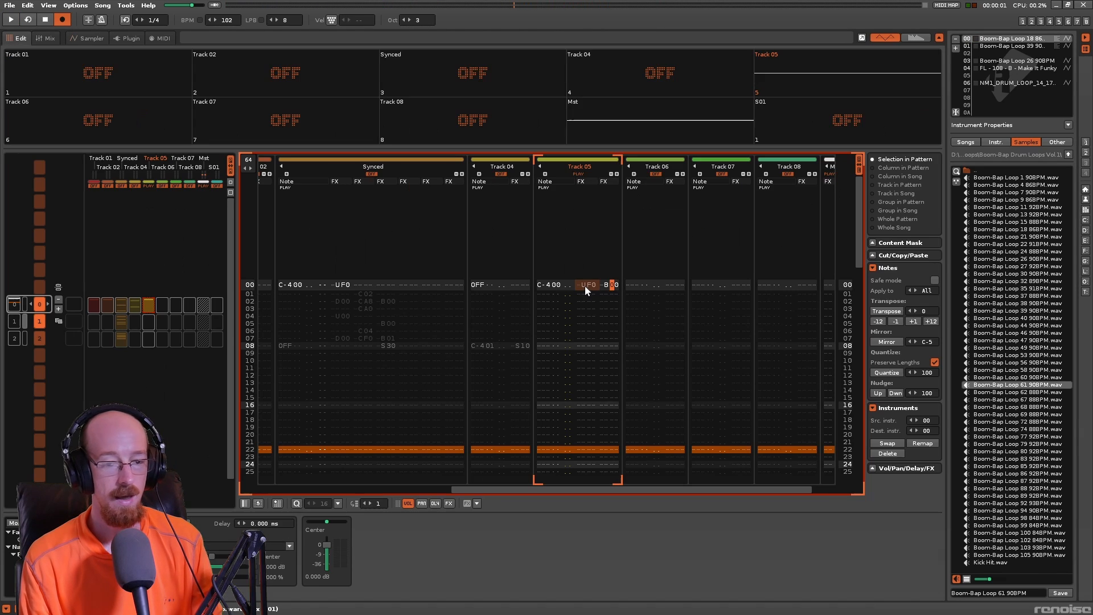
- Remove the B00 command from line 00 of Track 05 and go back to the UF0 command
{"action": "key", "text": "Delete"}
{"action": "key", "text": "Left"}
{"action": "key", "text": "Left"}
{"action": "key", "text": "Left"}
{"action": "key", "text": "Left"}
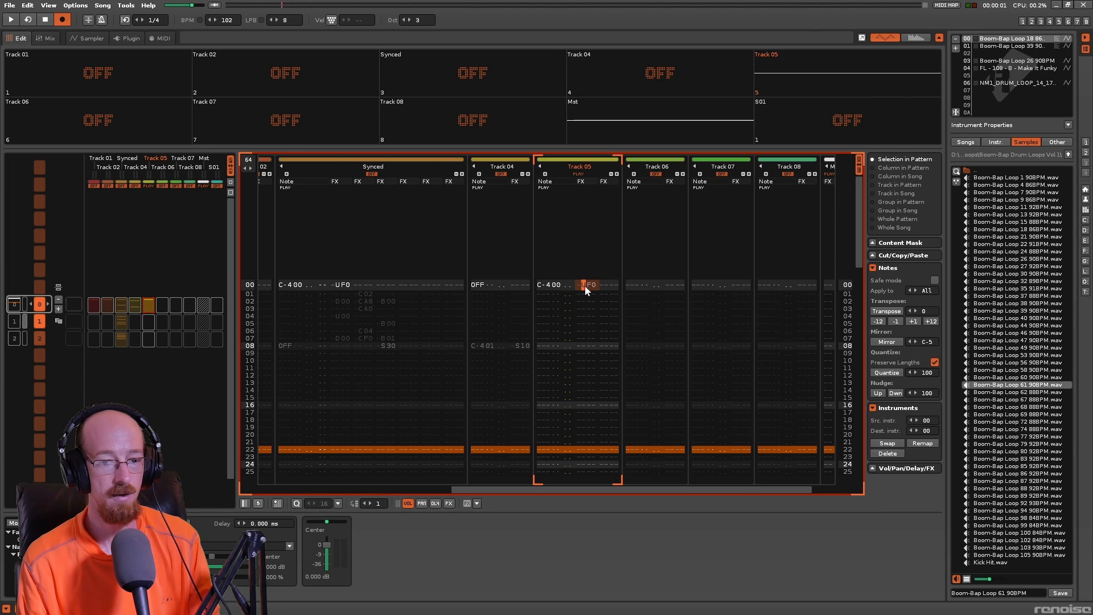
- Set the drum loop's Beatsync mode to Time-Stretch (Percussion) and play the UF0 slide in both the waveform and pattern views
{"action": "key", "text": "F3"}
{"action": "key", "text": "F6"}
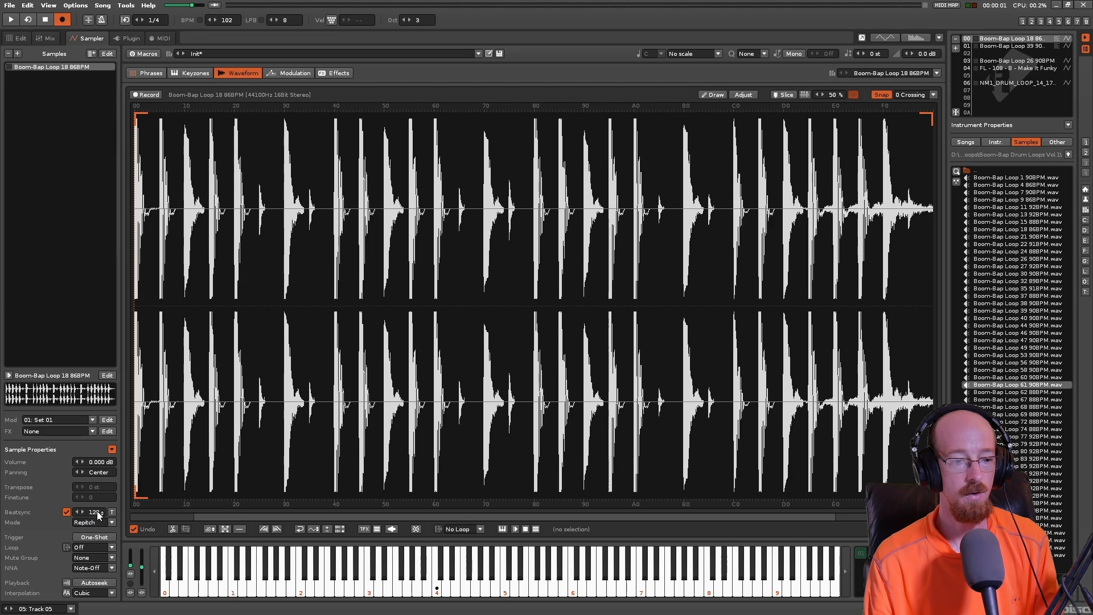
{"action": "left_click", "coordinate": [89, 523]}
{"action": "left_click", "coordinate": [93, 506]}
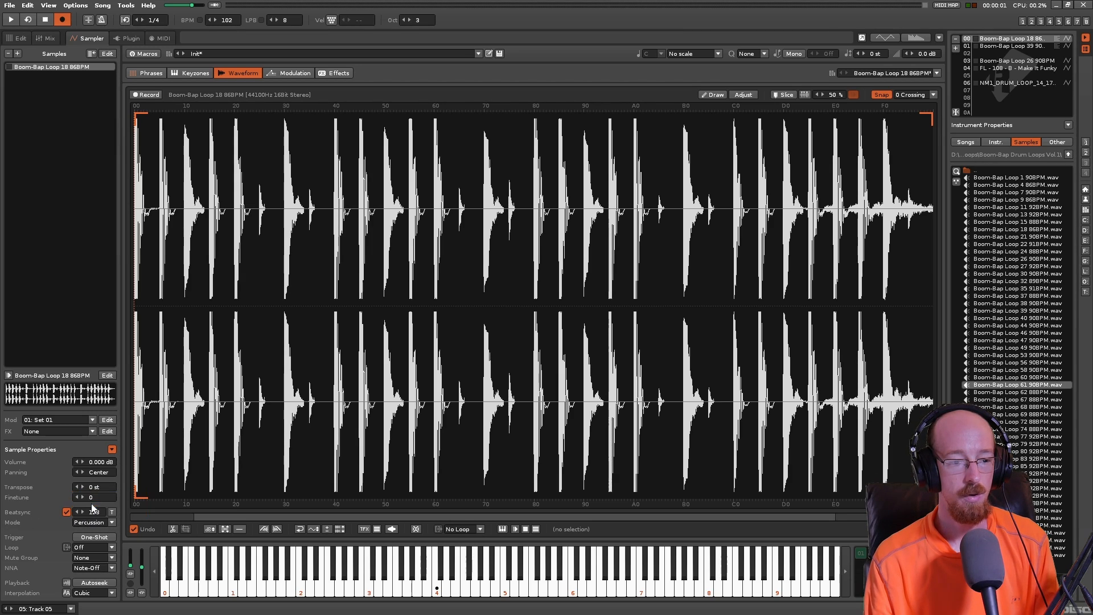
{"action": "key", "text": "space"}
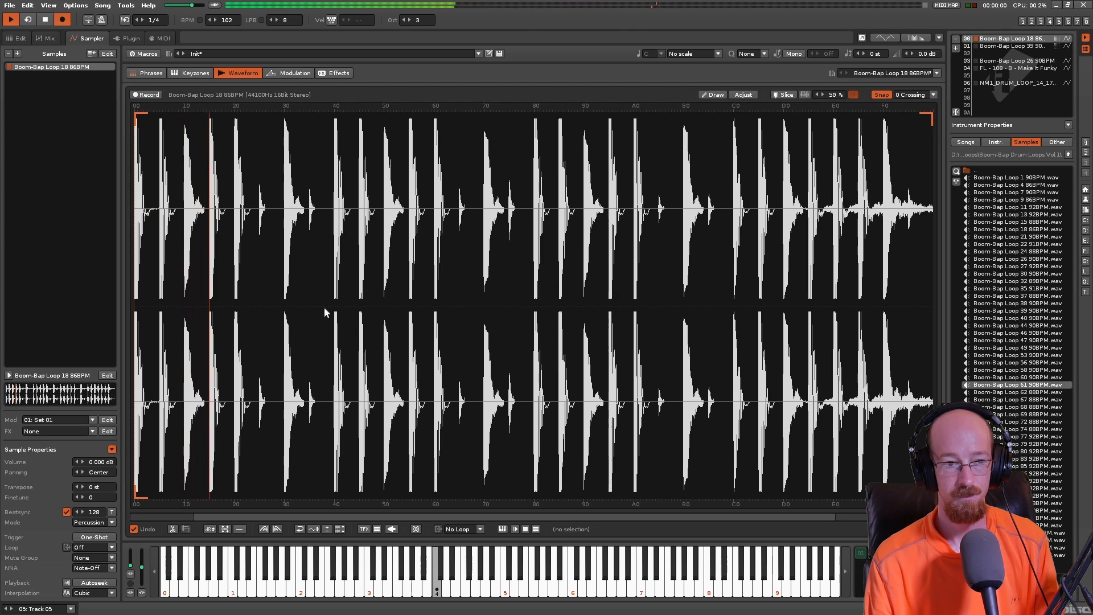
{"action": "key", "text": "space"}
{"action": "left_click", "coordinate": [25, 39]}
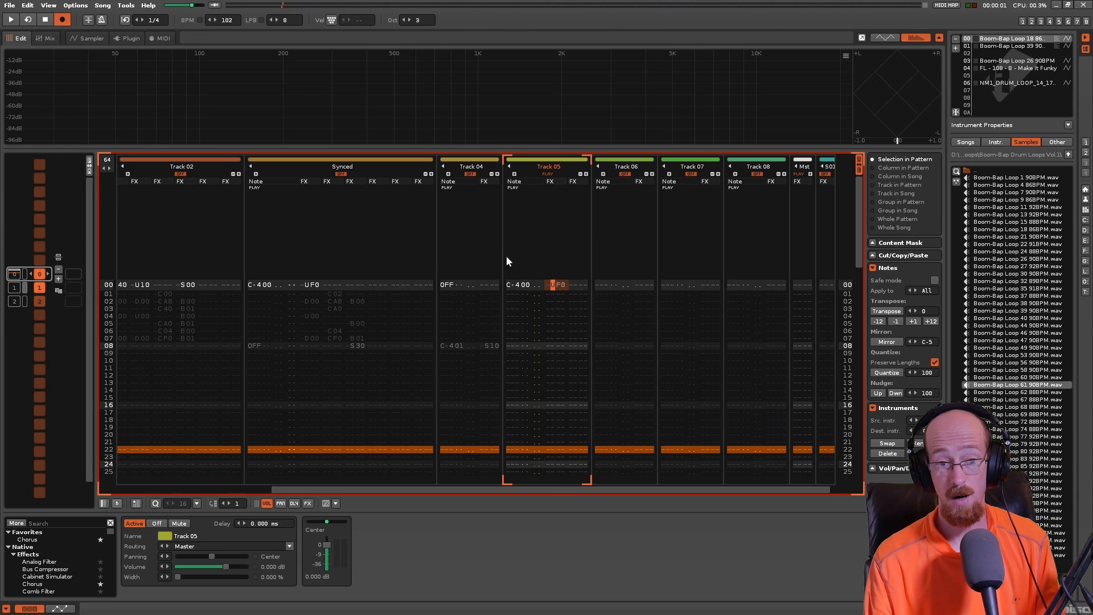
{"action": "key", "text": "space"}
{"action": "key", "text": "space"}
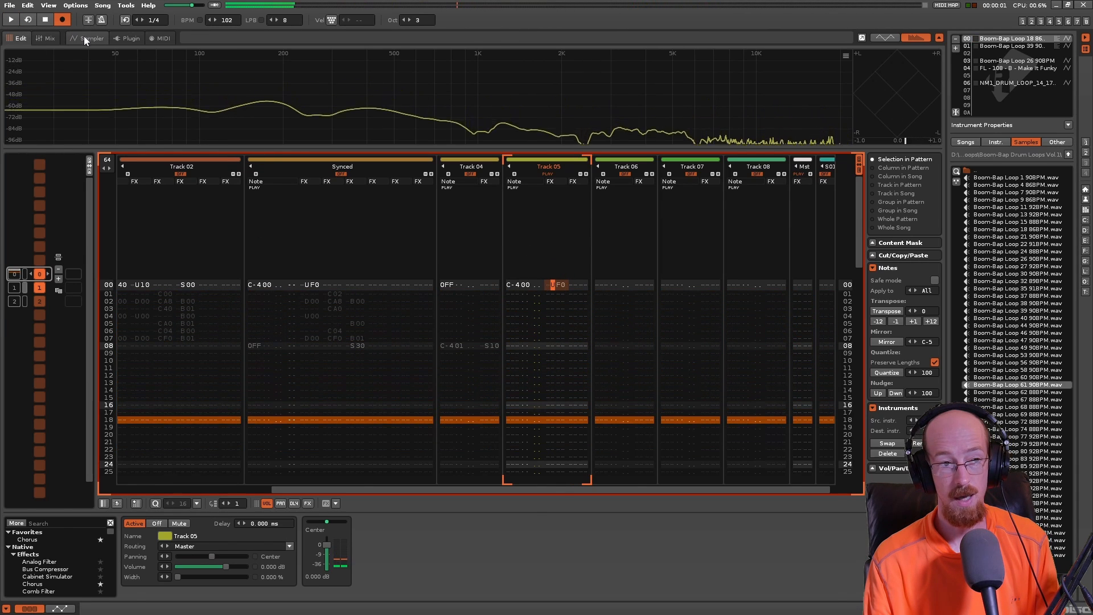
- Set the drum loop's Beatsync mode back to Repitch and review the available modes
{"action": "left_click", "coordinate": [86, 38]}
{"action": "left_click", "coordinate": [103, 523]}
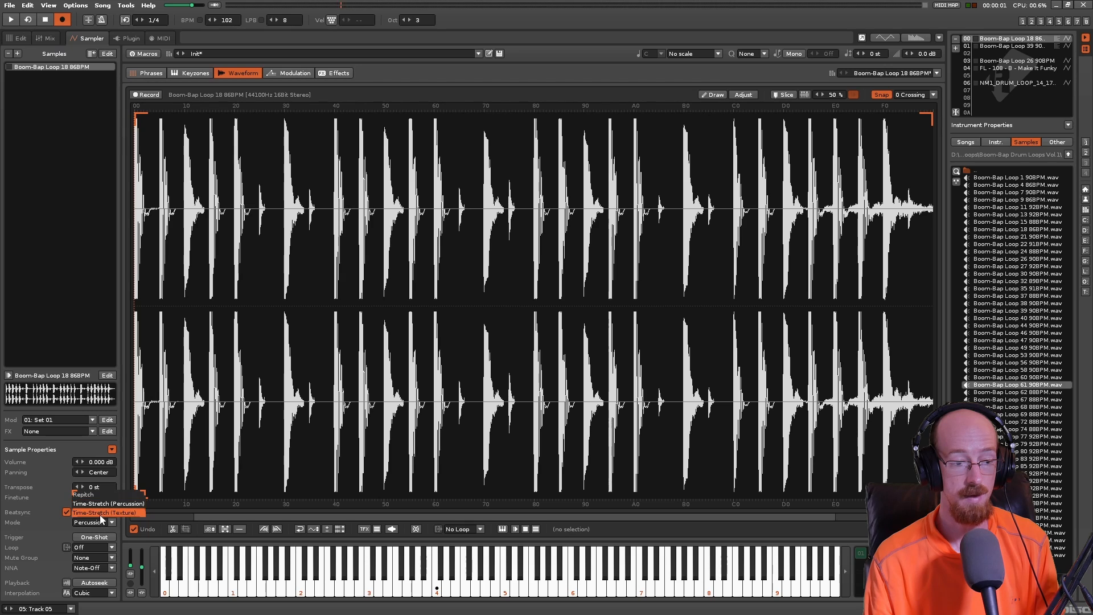
{"action": "left_click", "coordinate": [98, 493]}
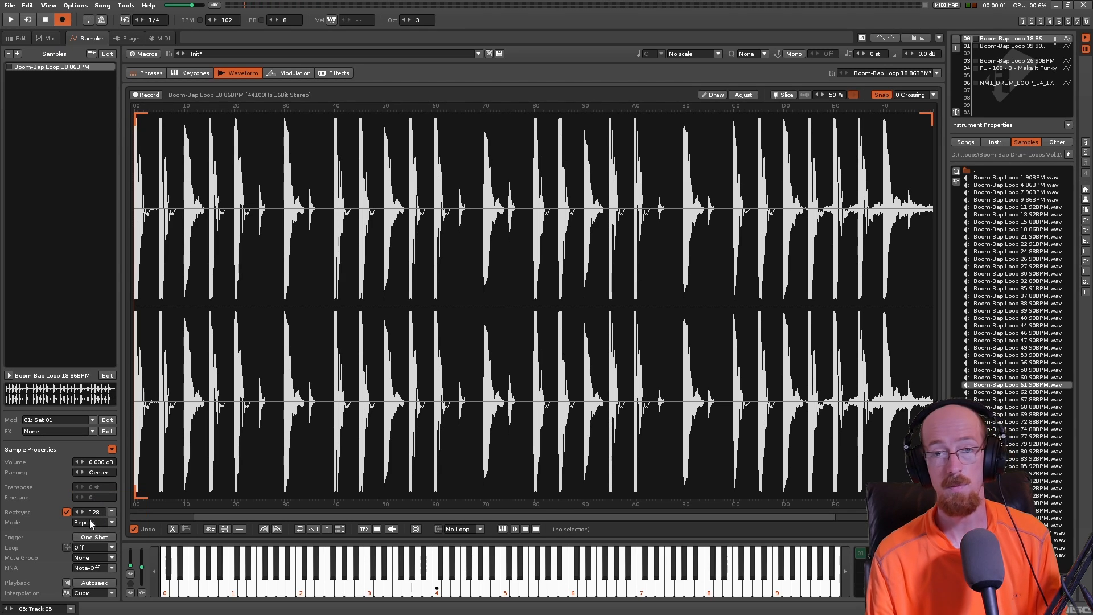
{"action": "left_click", "coordinate": [90, 518]}
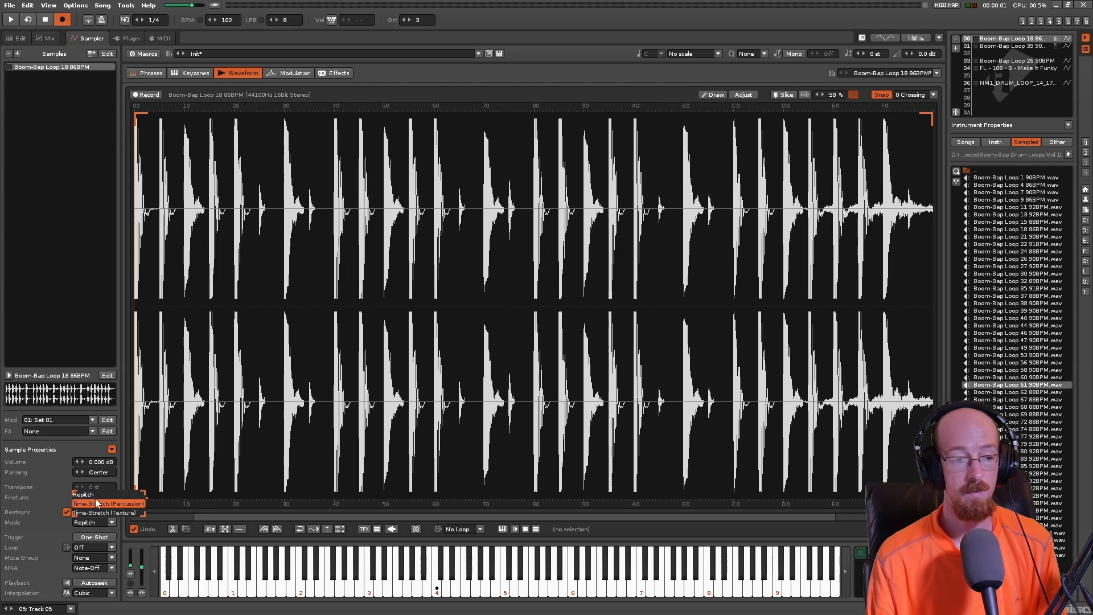
{"action": "left_click", "coordinate": [60, 523]}
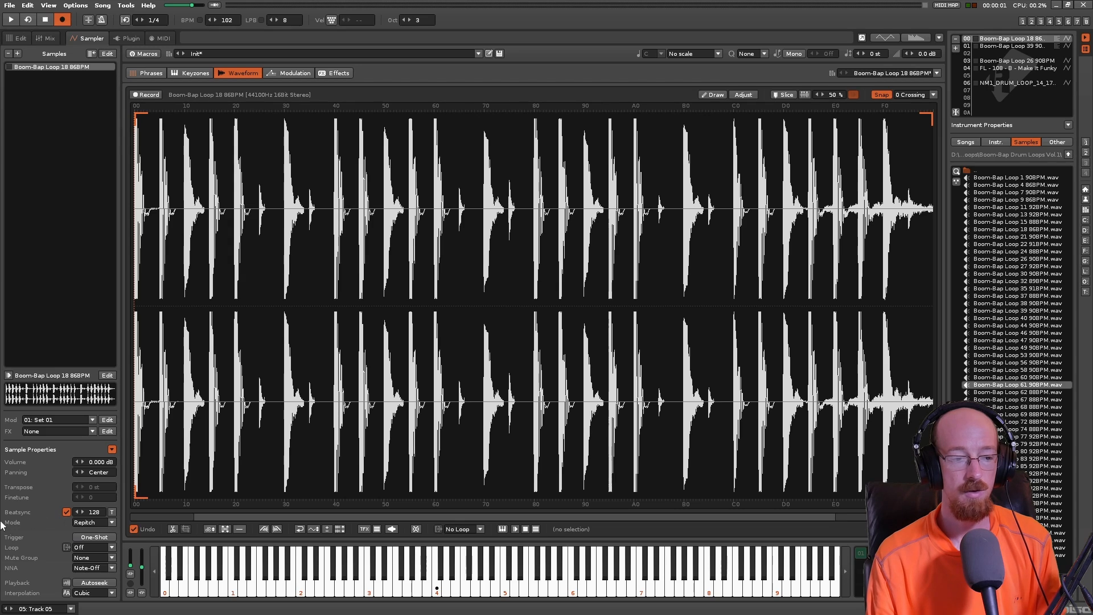
- Turn off Beatsync for the drum loop and play it back
{"action": "left_click", "coordinate": [67, 512]}
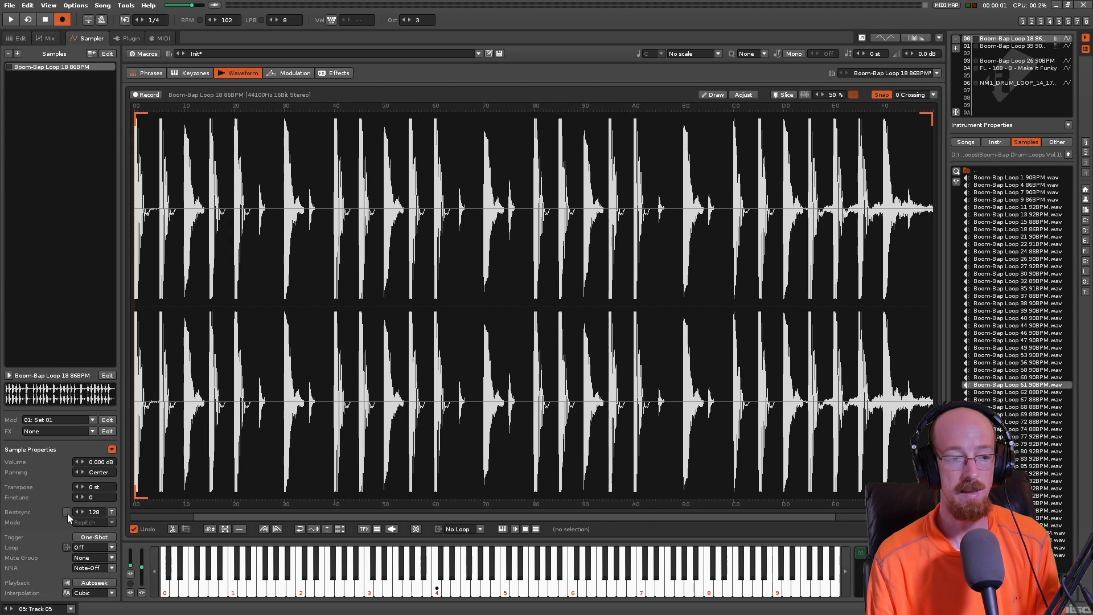
{"action": "key", "text": "space"}
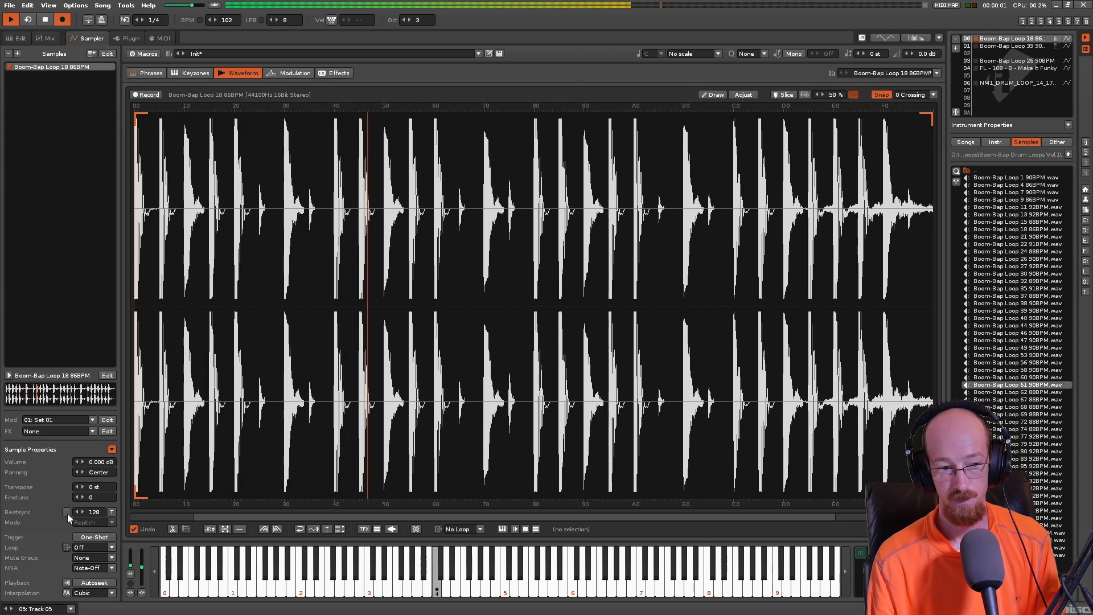
{"action": "key", "text": "space"}
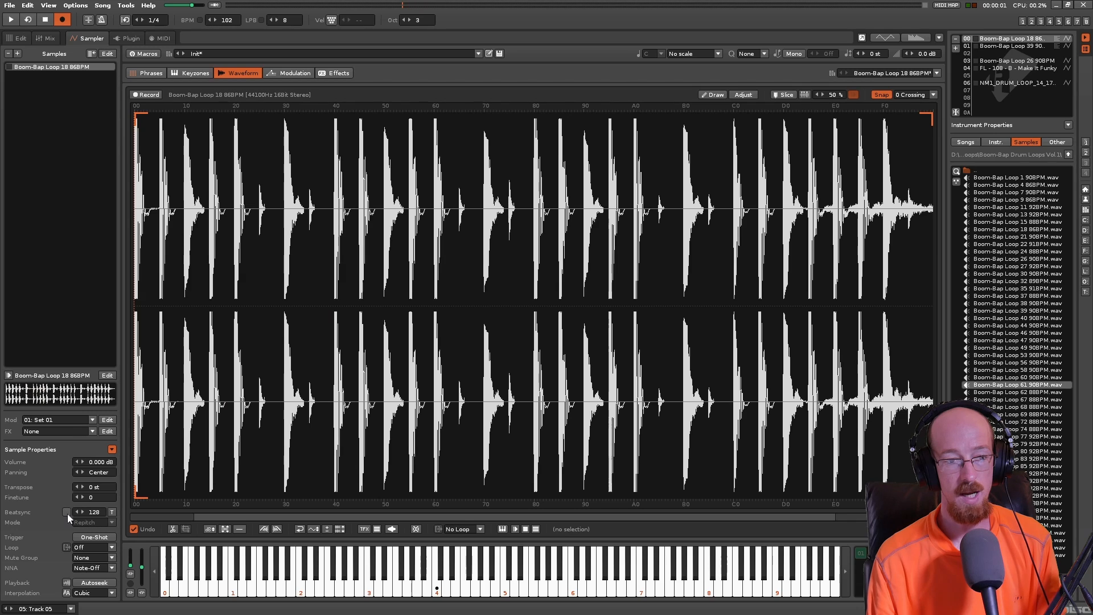
- Turn Beatsync back on for the drum loop, play it, and check the mode options
{"action": "left_click", "coordinate": [66, 512]}
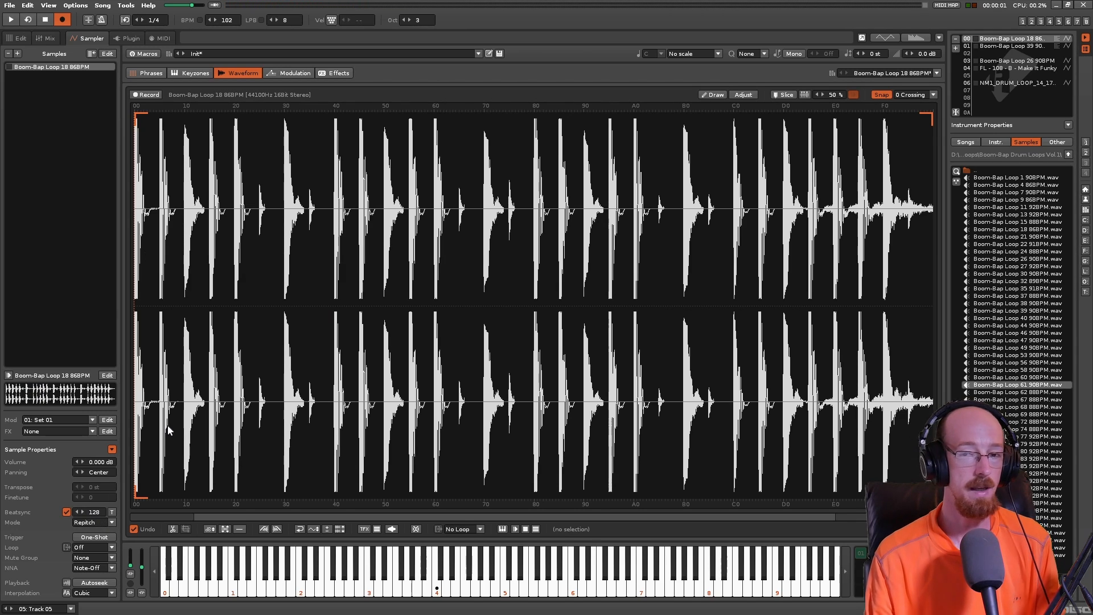
{"action": "key", "text": "space"}
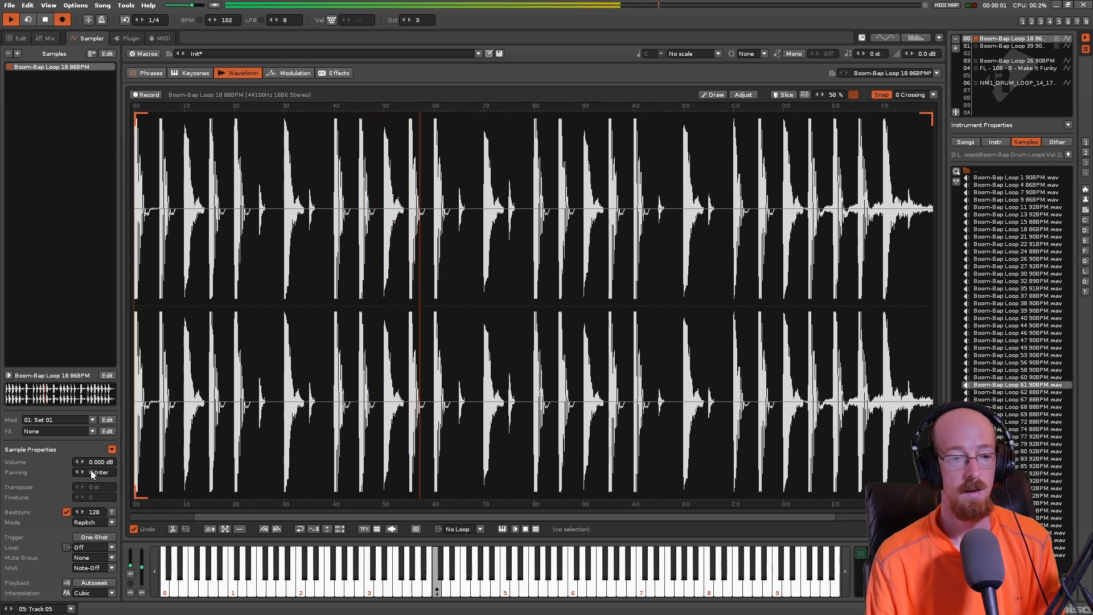
{"action": "key", "text": "space"}
{"action": "left_click", "coordinate": [97, 522]}
{"action": "left_click", "coordinate": [41, 523]}
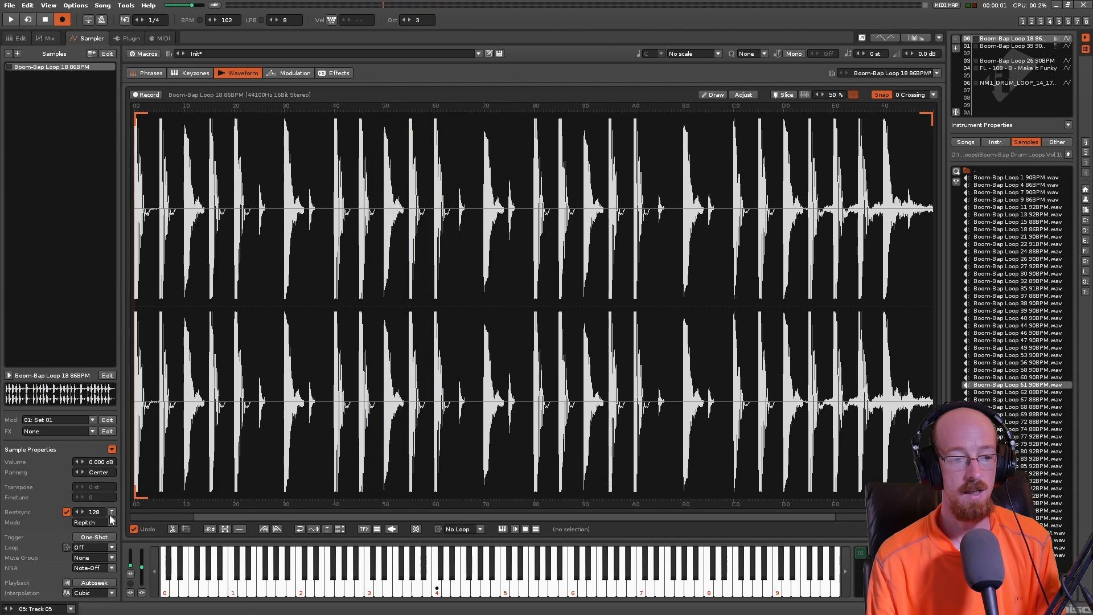
- Set the drum loop's Beatsync length to 64 lines and play it back
{"action": "double_click", "coordinate": [94, 511]}
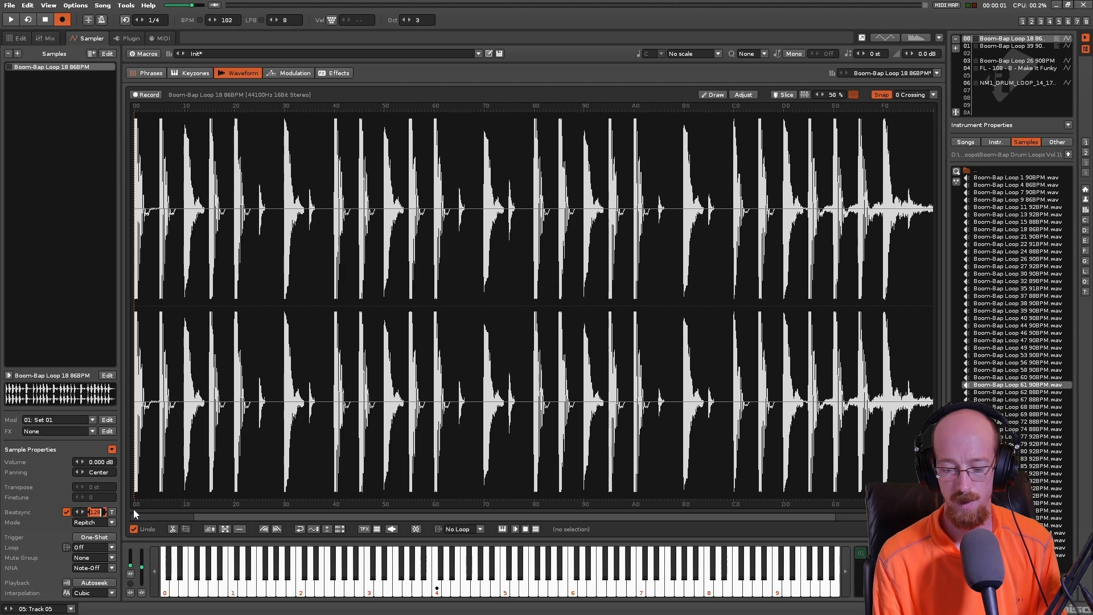
{"action": "type", "text": "64"}
{"action": "key", "text": "Return"}
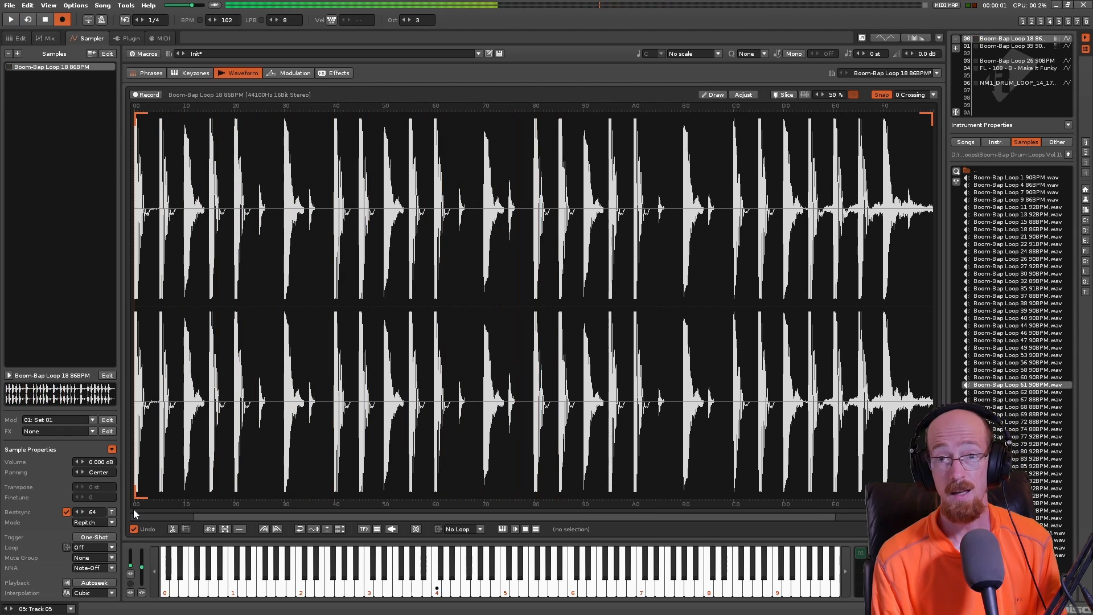
- Restore the drum loop's Beatsync length to 128 lines and play it back
{"action": "double_click", "coordinate": [92, 512]}
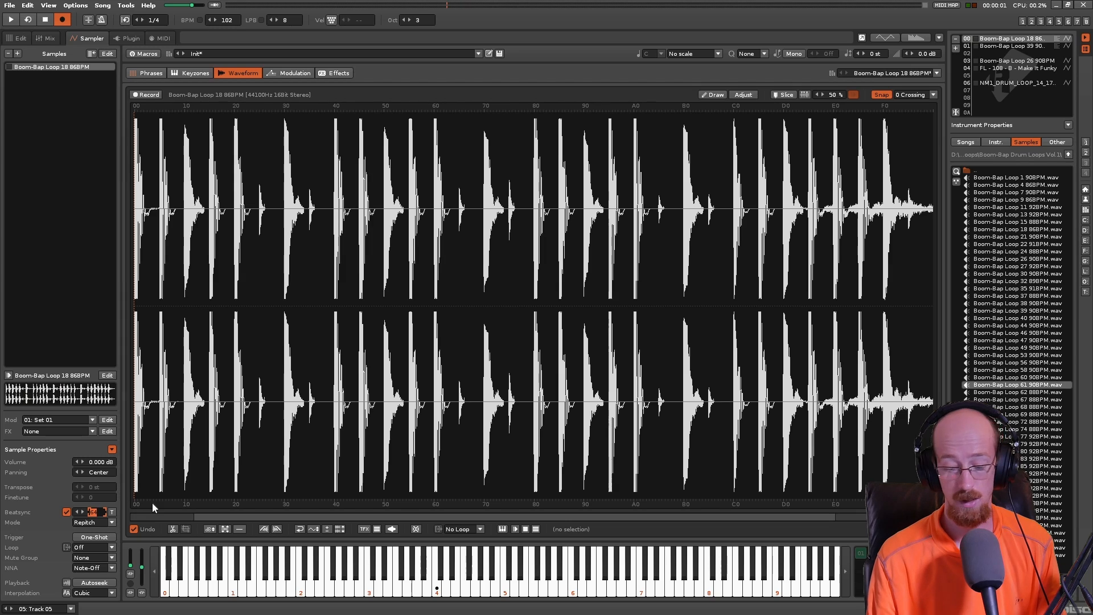
{"action": "type", "text": "128"}
{"action": "key", "text": "Return"}
{"action": "key", "text": "space"}
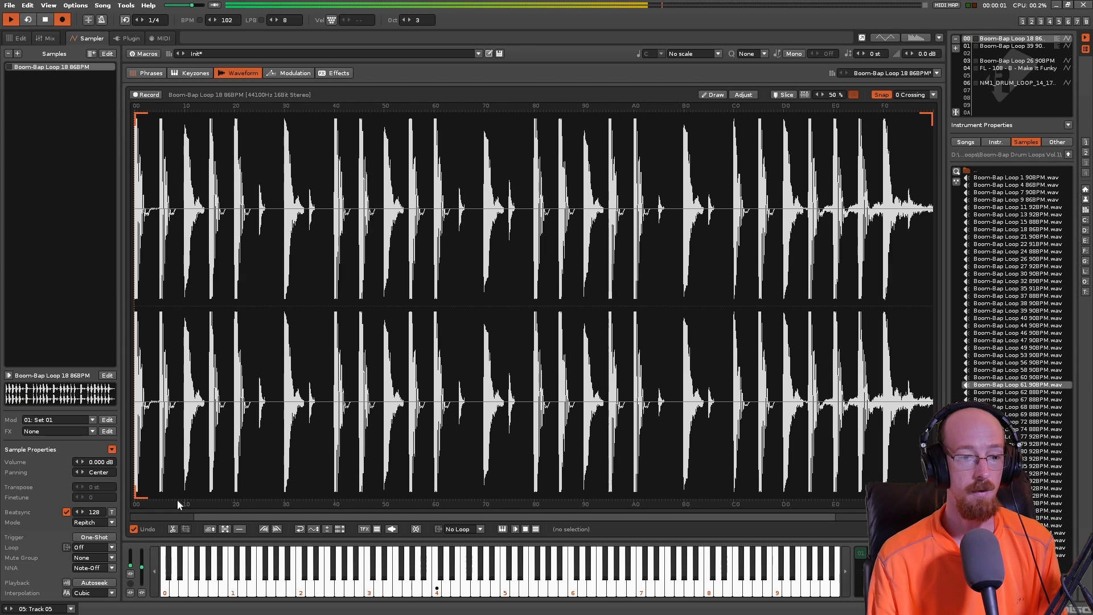
{"action": "key", "text": "space"}
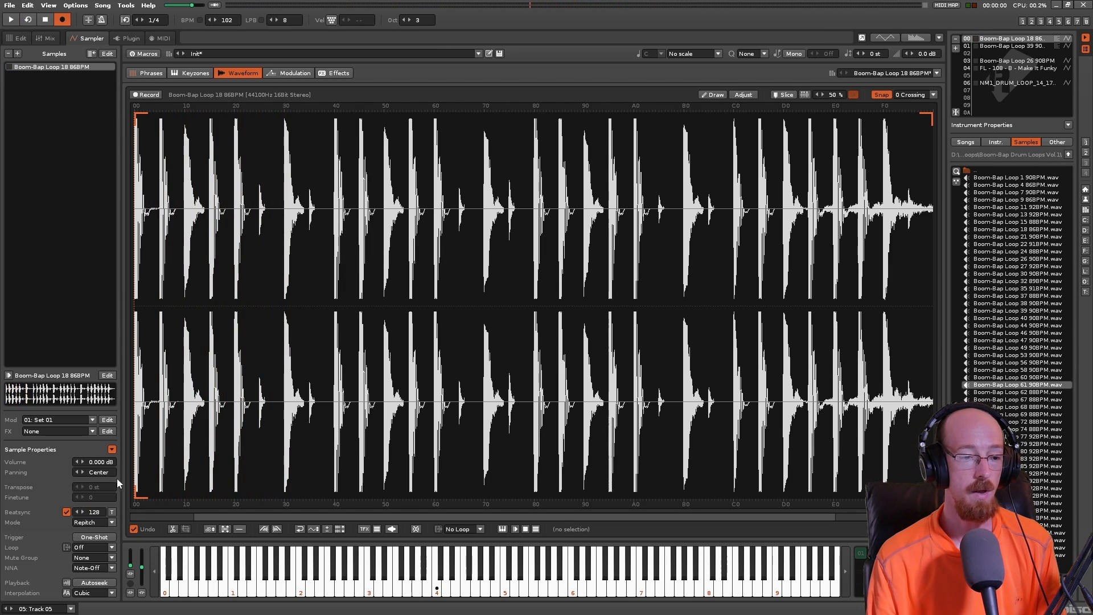
- In the pattern editor, enter trial notes B-4, G-4, F-4, A-4, C-5 and B-4 on lines 03 to 08 of Track 05
{"action": "left_click", "coordinate": [19, 38]}
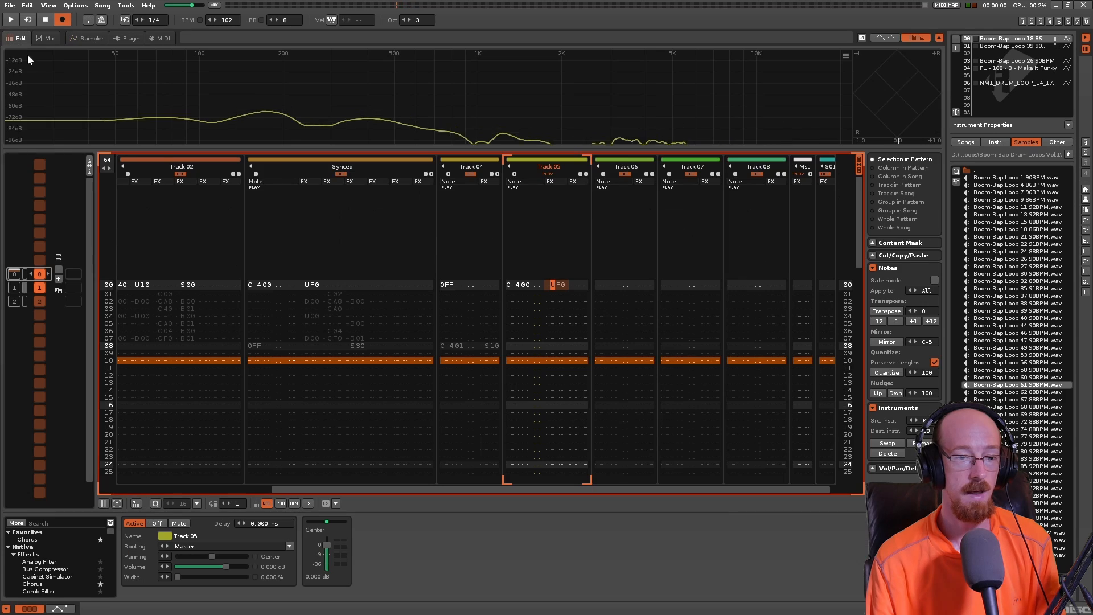
{"action": "left_click", "coordinate": [513, 285]}
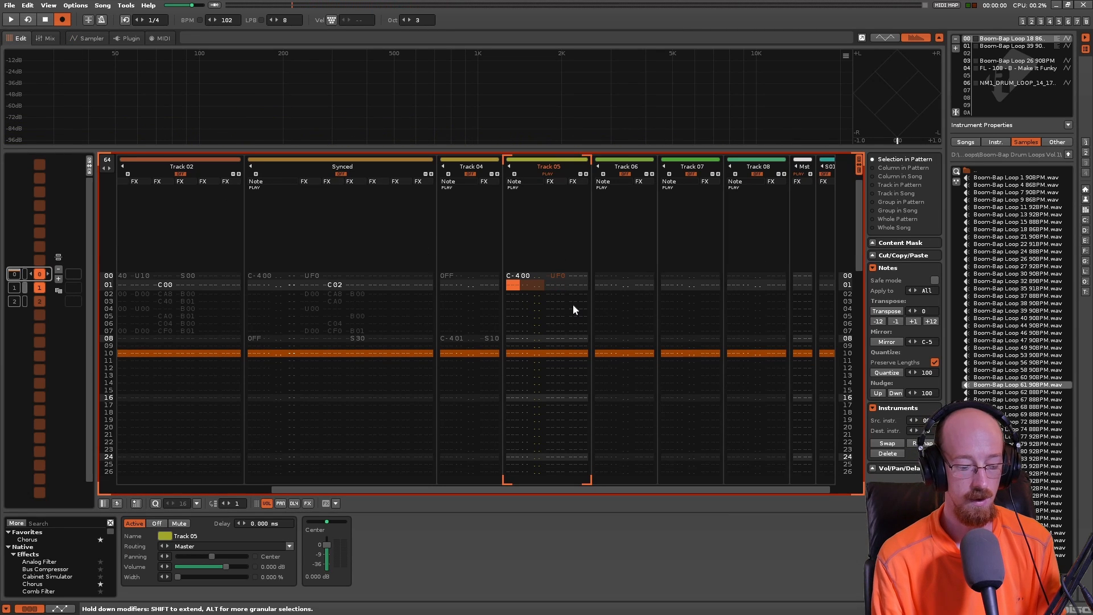
{"action": "key", "text": "Down"}
{"action": "key", "text": "Down"}
{"action": "key", "text": "q"}
{"action": "key", "text": "Up"}
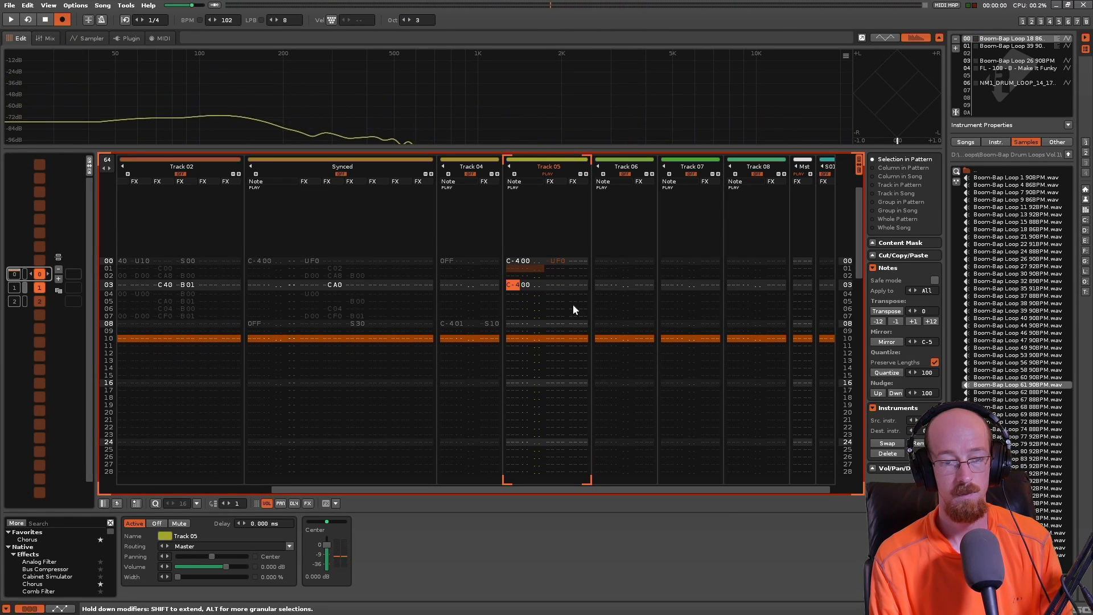
{"action": "key", "text": "y"}
{"action": "key", "text": "Up"}
{"action": "key", "text": "u"}
{"action": "key", "text": "t"}
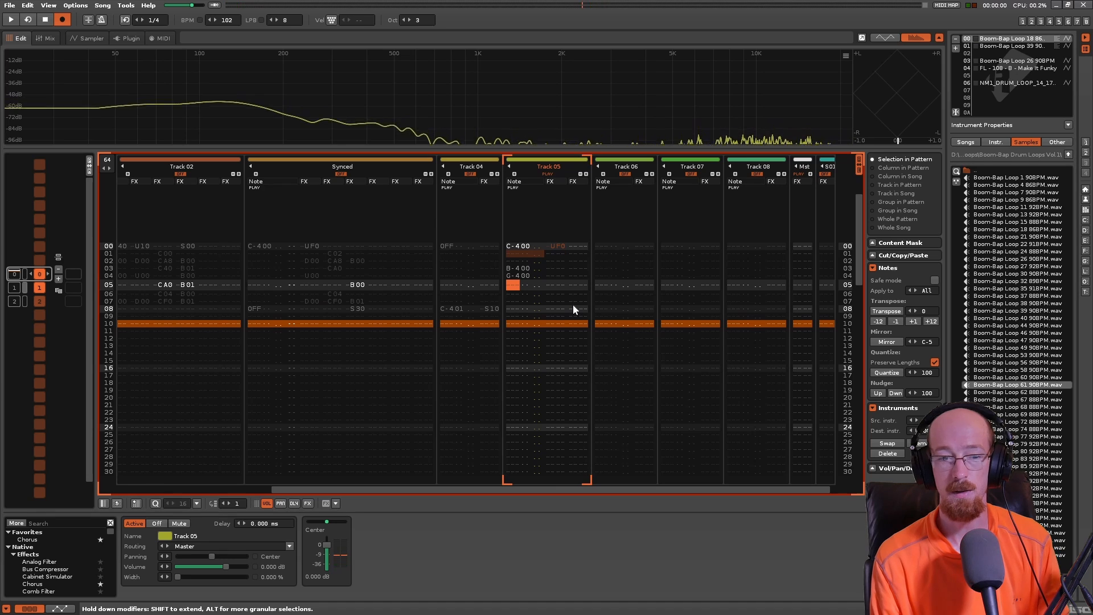
{"action": "key", "text": "r"}
{"action": "key", "text": "y"}
{"action": "key", "text": "i"}
{"action": "key", "text": "u"}
{"action": "key", "text": "Up"}
{"action": "key", "text": "Up"}
{"action": "key", "text": "Up"}
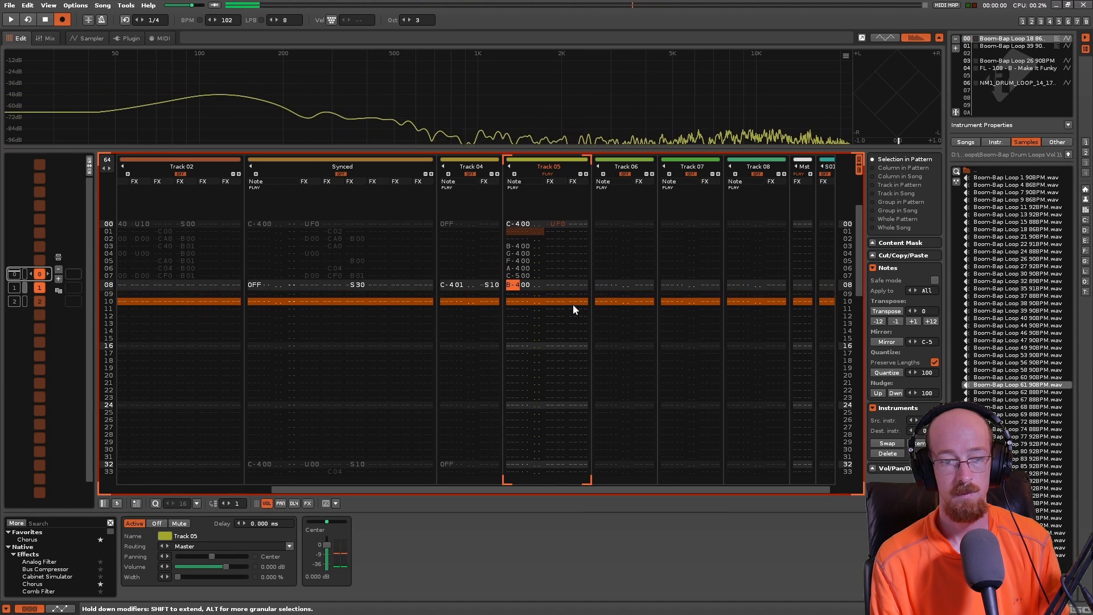
- Play back the pattern, then delete the trial notes on lines 03 to 08 of Track 05
{"action": "key", "text": "space"}
{"action": "key", "text": "space"}
{"action": "key", "text": "Up"}
{"action": "key", "text": "Up"}
{"action": "key", "text": "Up"}
{"action": "key", "text": "Delete"}
{"action": "key", "text": "Delete"}
{"action": "key", "text": "Delete"}
{"action": "key", "text": "Delete"}
{"action": "key", "text": "Delete"}
{"action": "key", "text": "Delete"}
{"action": "key", "text": "Up"}
{"action": "key", "text": "Up"}
{"action": "key", "text": "Up"}
{"action": "key", "text": "Up"}
{"action": "key", "text": "Up"}
{"action": "key", "text": "Up"}
{"action": "key", "text": "Up"}
{"action": "key", "text": "Up"}
{"action": "key", "text": "Up"}
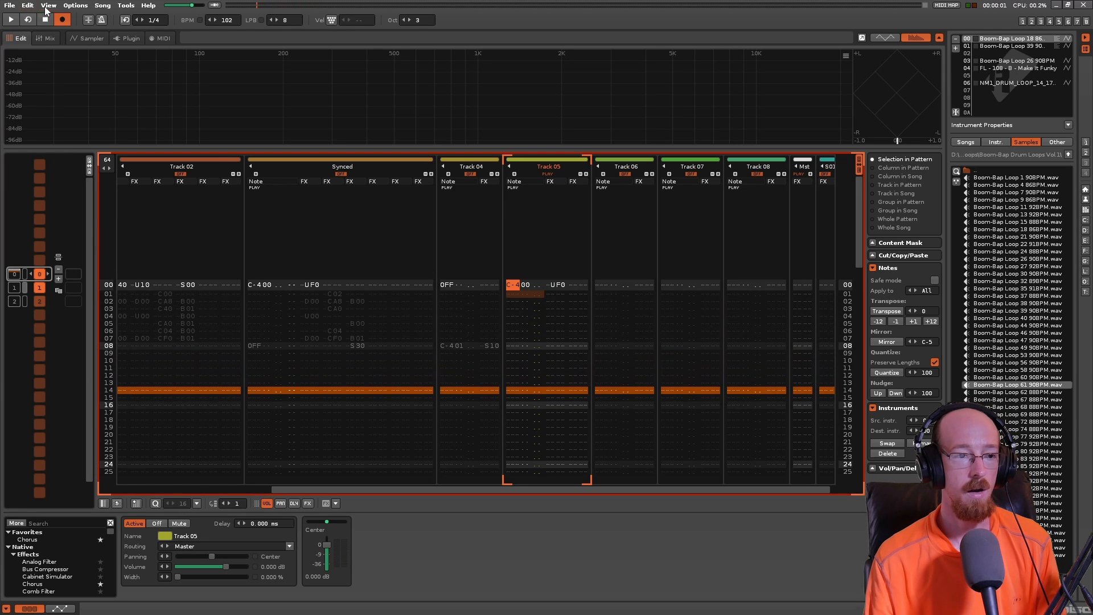
- Check the drum loop's waveform, then try a U00 command in Track 05's second effect column on line 00 and clear it
{"action": "left_click", "coordinate": [91, 39]}
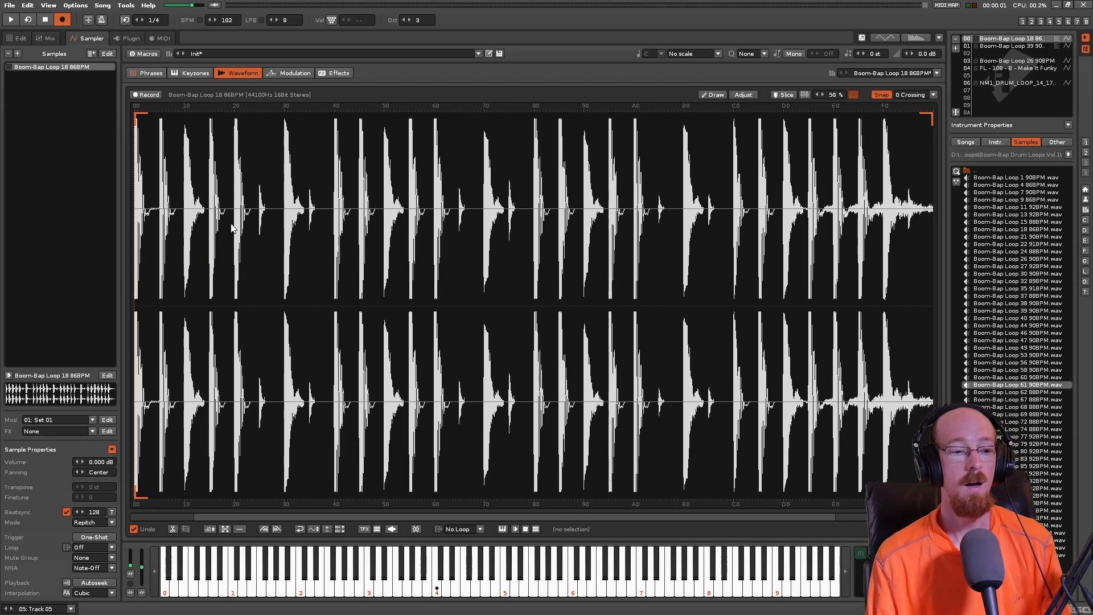
{"action": "left_click", "coordinate": [20, 38]}
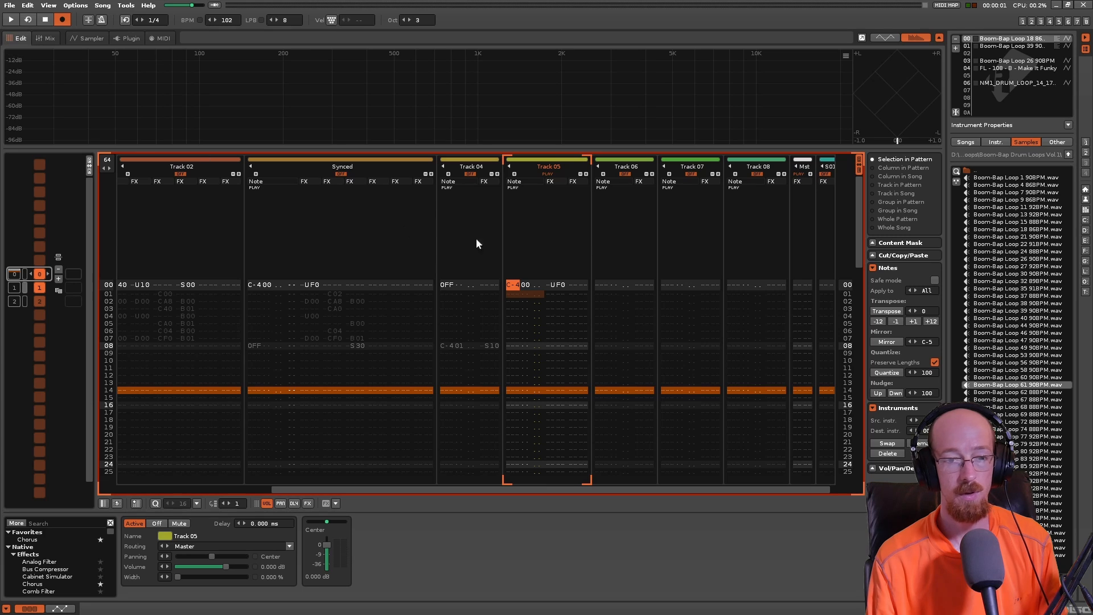
{"action": "left_click", "coordinate": [549, 287]}
{"action": "key", "text": "Right"}
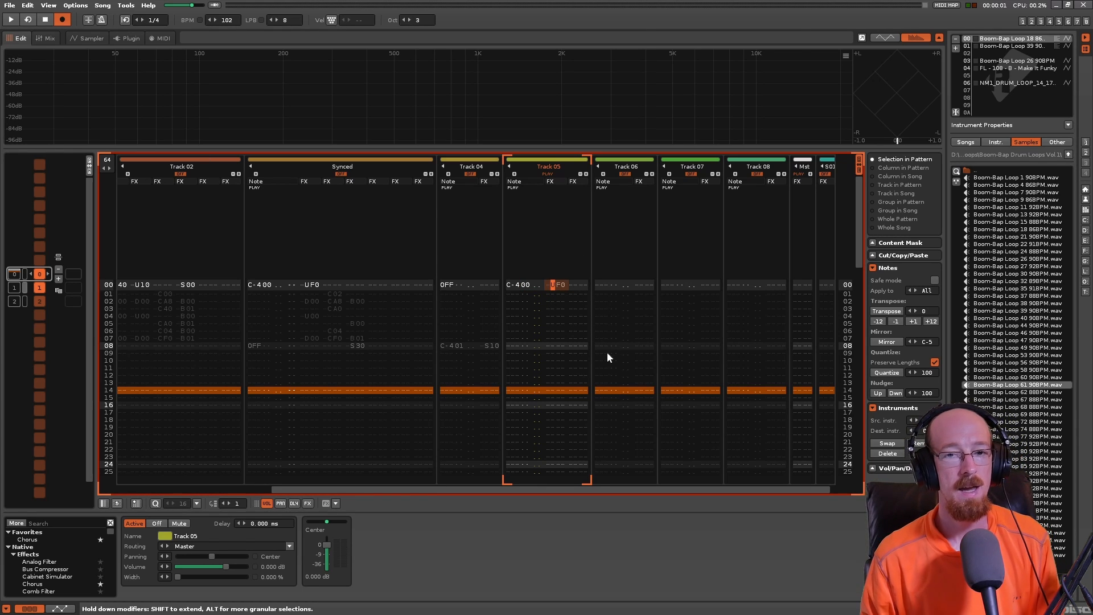
{"action": "key", "text": "Right"}
{"action": "key", "text": "Right"}
{"action": "key", "text": "Right"}
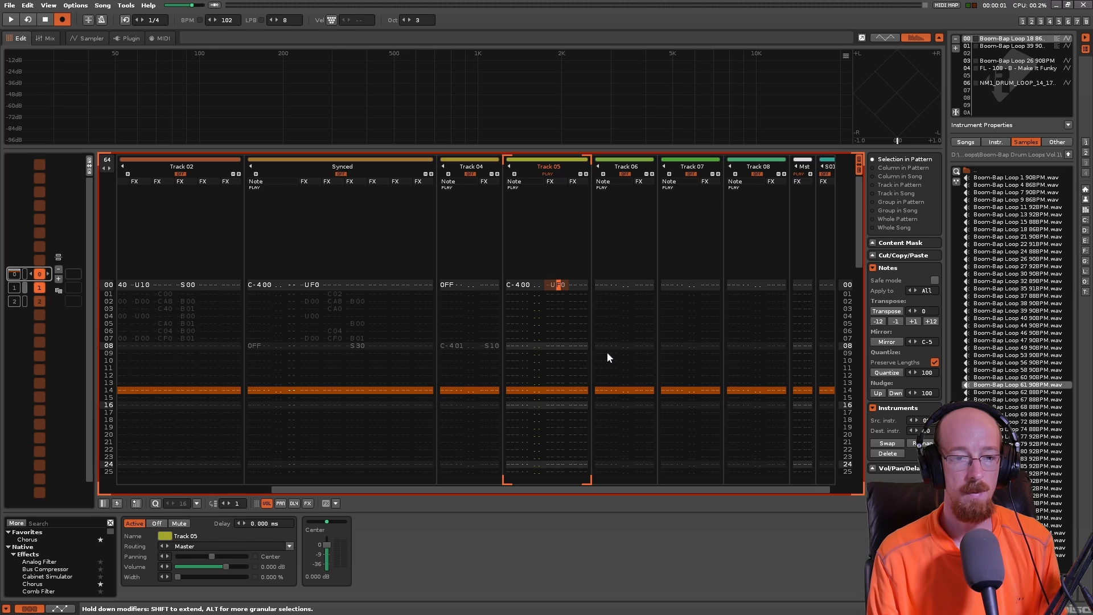
{"action": "type", "text": "u"}
{"action": "key", "text": "Up"}
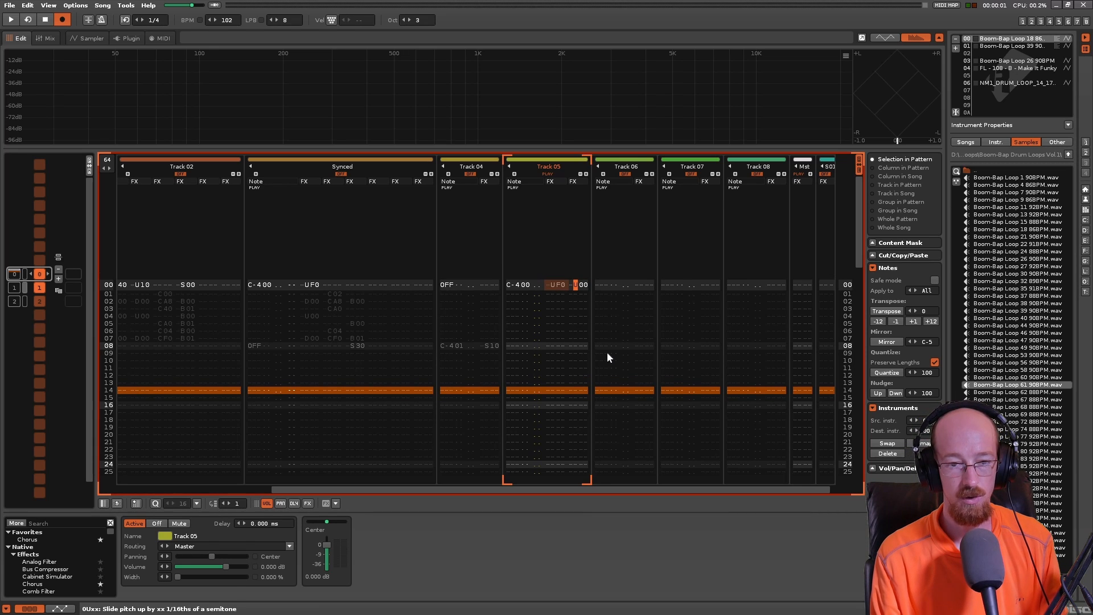
{"action": "key", "text": "Delete"}
{"action": "key", "text": "Left"}
{"action": "key", "text": "Left"}
{"action": "key", "text": "Left"}
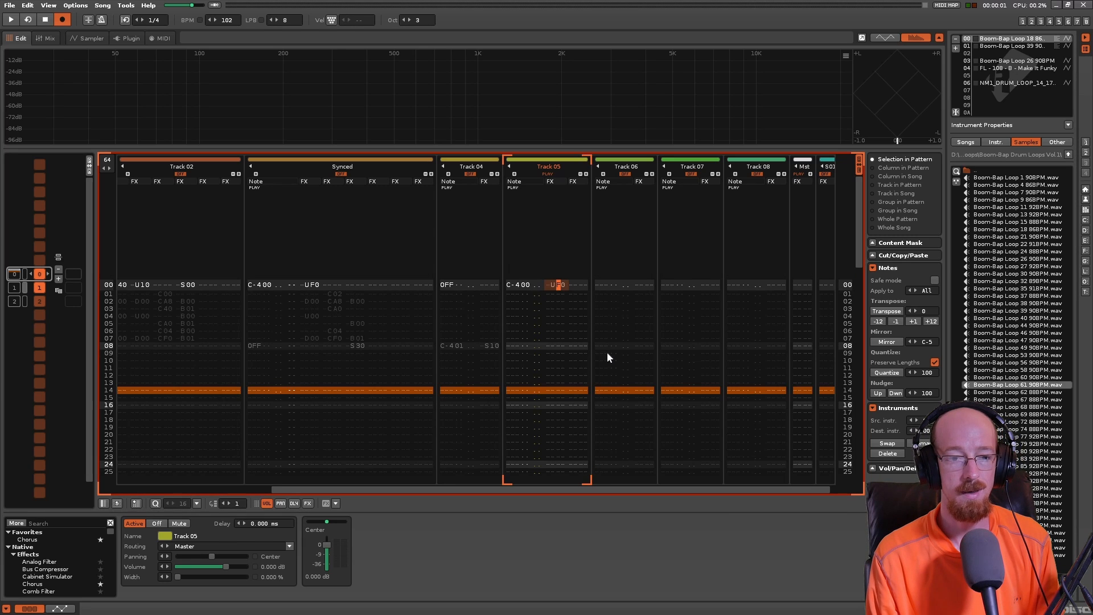
- Enter a U00 command in Track 05's first effect column on line 02 and play back the pattern
{"action": "key", "text": "Down"}
{"action": "key", "text": "Down"}
{"action": "type", "text": "U"}
{"action": "key", "text": "Up"}
{"action": "key", "text": "Right"}
{"action": "key", "text": "Right"}
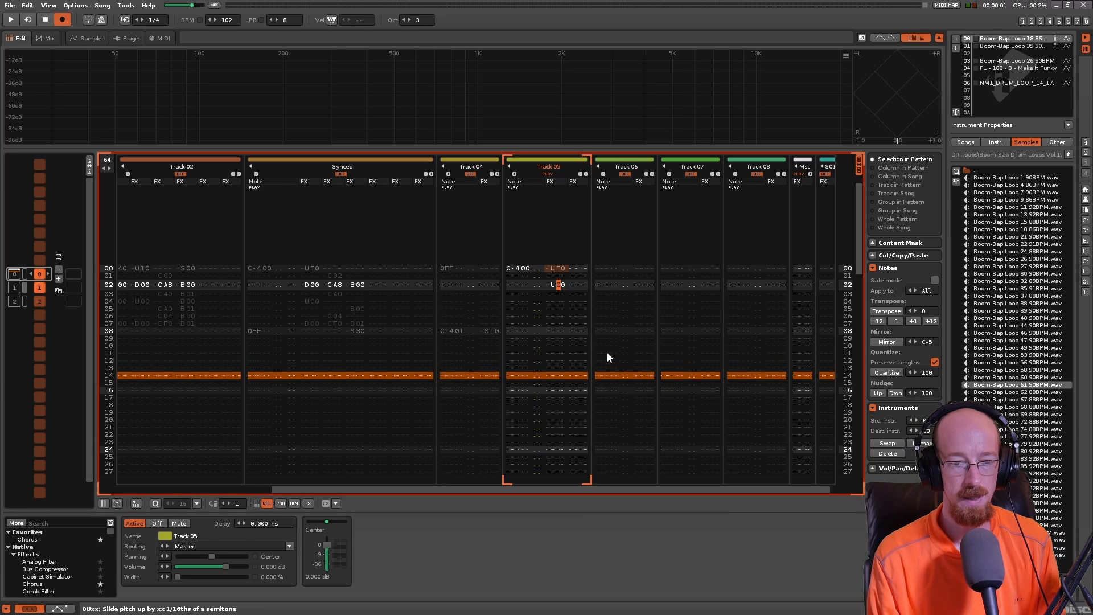
{"action": "key", "text": "Up"}
{"action": "key", "text": "Up"}
{"action": "key", "text": "Up"}
{"action": "key", "text": "Down"}
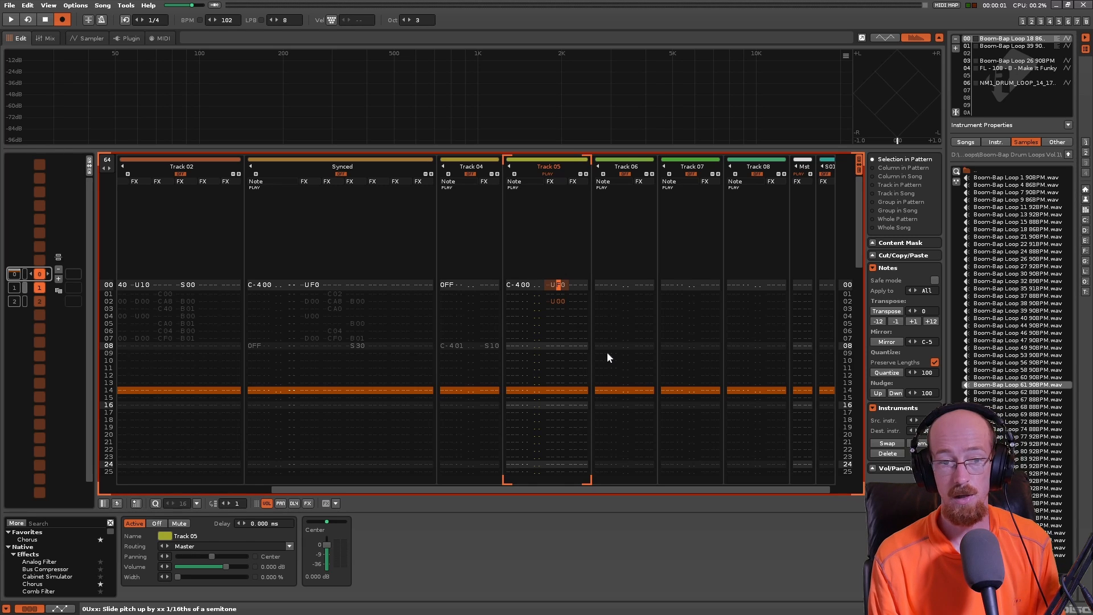
{"action": "key", "text": "Down"}
{"action": "key", "text": "Down"}
{"action": "key", "text": "Left"}
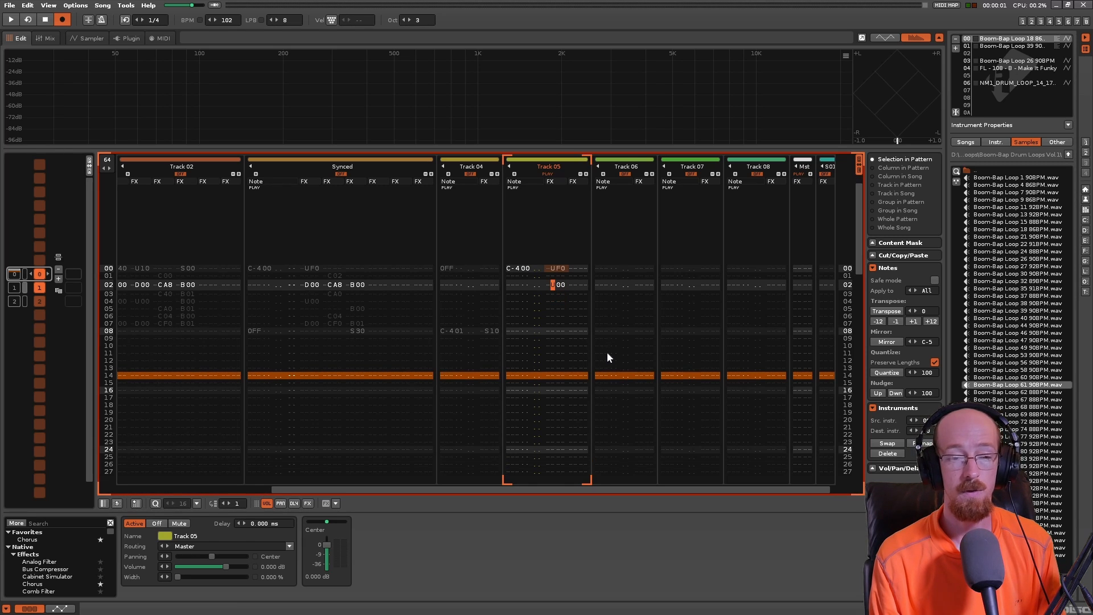
{"action": "key", "text": "space"}
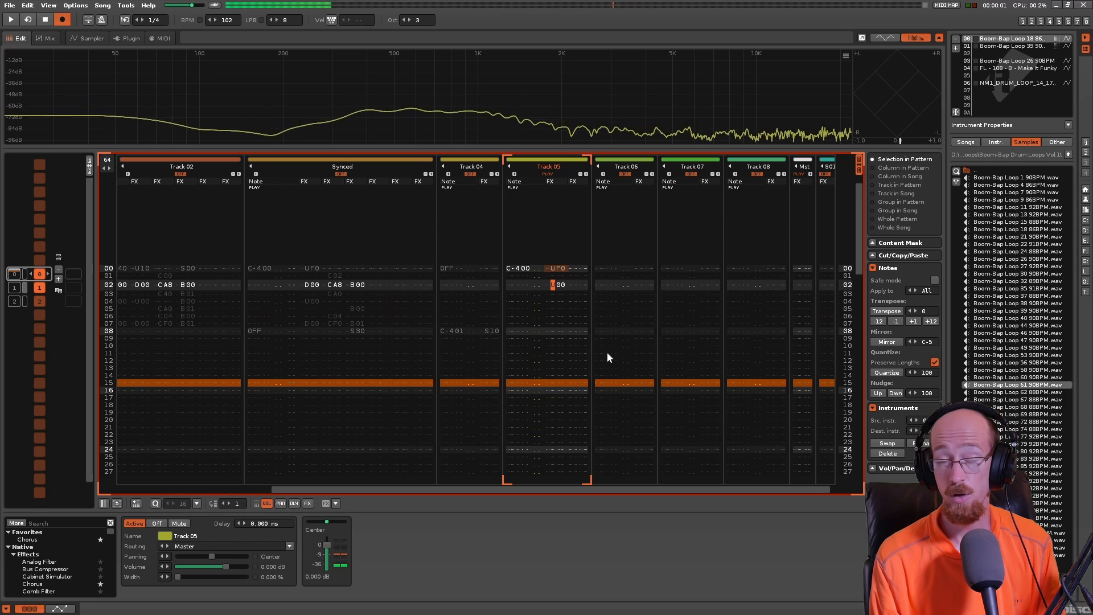
{"action": "key", "text": "space"}
- Enter a U00 command in Track 05's second effect column on line 00, beside the UF0 command
{"action": "key", "text": "Right"}
{"action": "key", "text": "Right"}
{"action": "key", "text": "Right"}
{"action": "key", "text": "Up"}
{"action": "key", "text": "Up"}
{"action": "type", "text": "u"}
{"action": "key", "text": "Up"}
{"action": "key", "text": "Left"}
{"action": "key", "text": "Left"}
{"action": "key", "text": "Down"}
{"action": "key", "text": "Left"}
{"action": "key", "text": "Left"}
{"action": "key", "text": "Down"}
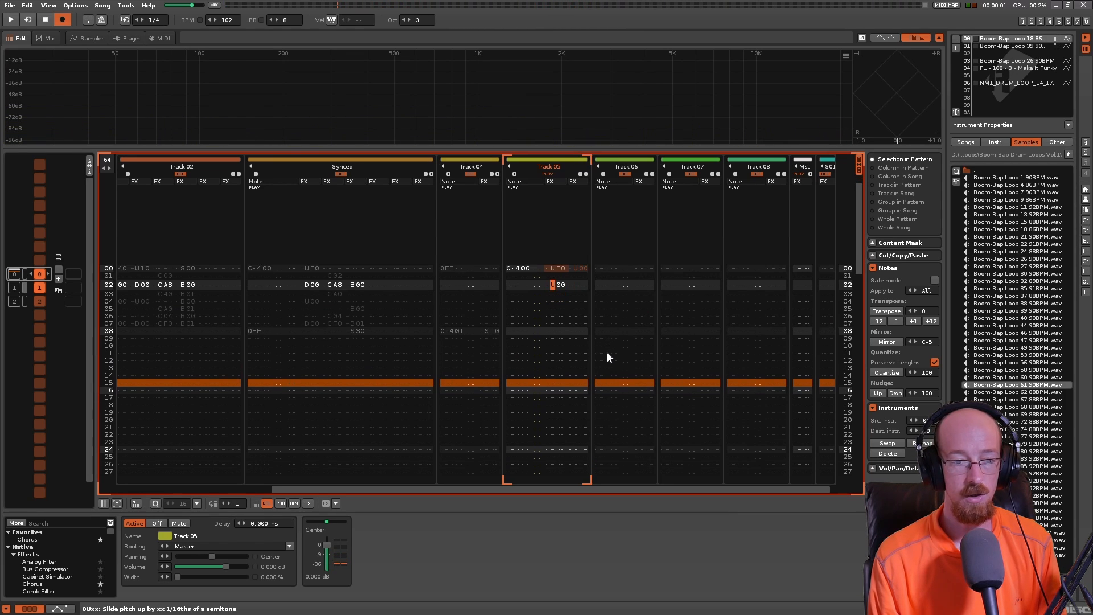
- Clear the U00 command from line 02 of Track 05 and play back the pattern
{"action": "key", "text": "Right"}
{"action": "key", "text": "Right"}
{"action": "key", "text": "Up"}
{"action": "key", "text": "Up"}
{"action": "key", "text": "Right"}
{"action": "key", "text": "Right"}
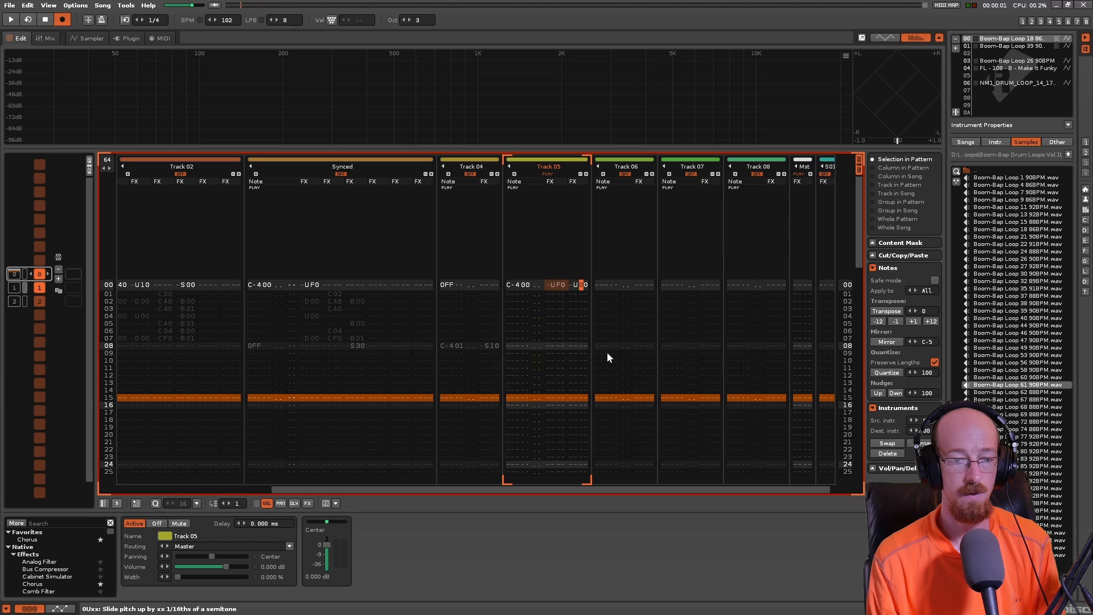
{"action": "key", "text": "Left"}
{"action": "key", "text": "space"}
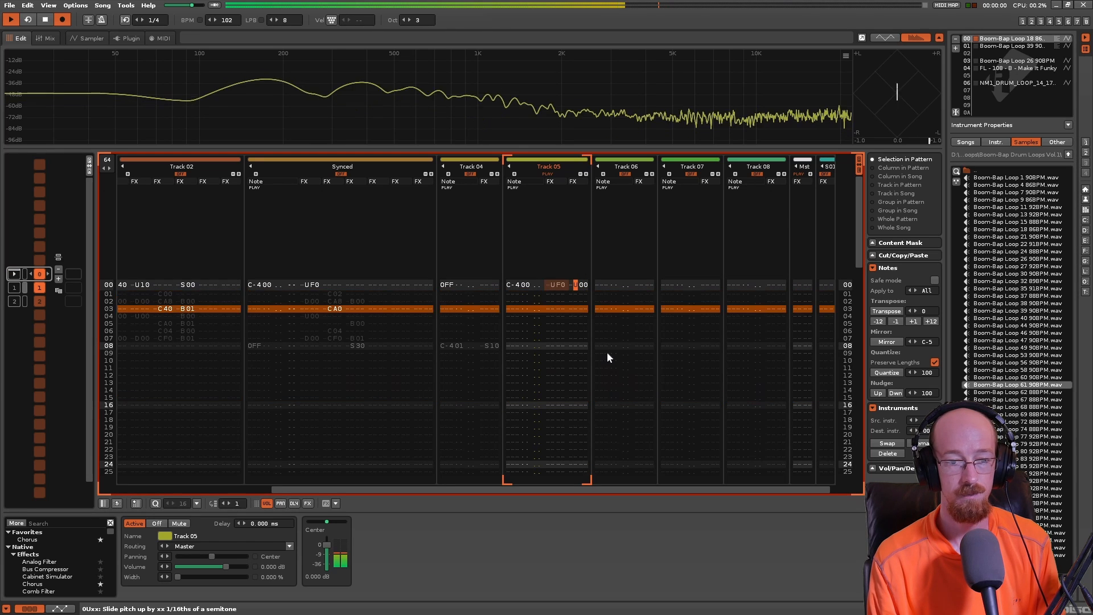
{"action": "key", "text": "Right"}
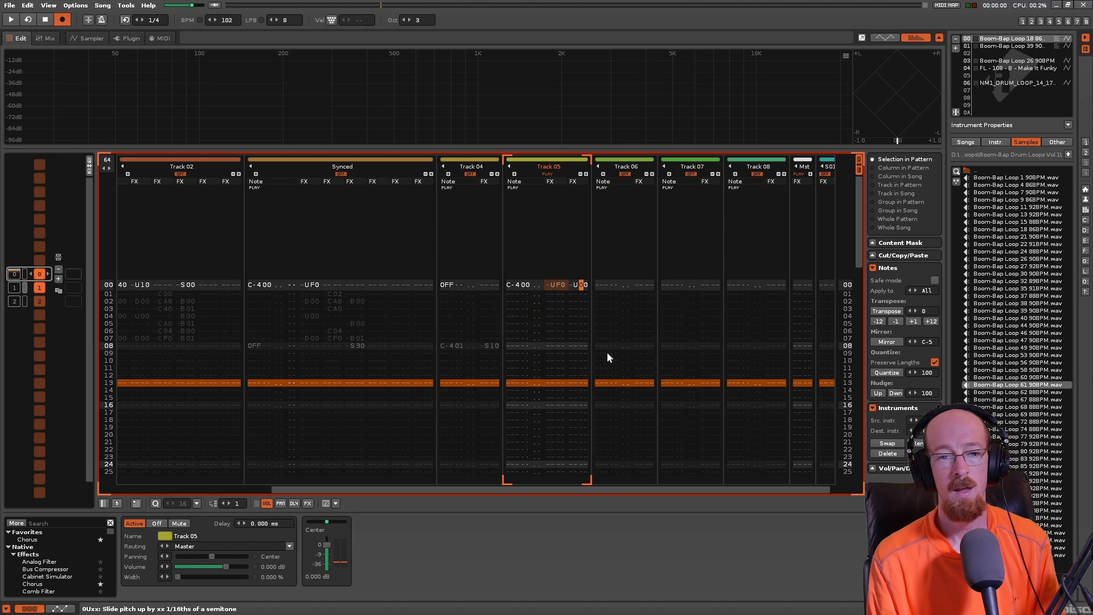
- Add a third effect column to Track 05, move the U00 command on line 00 into it, and play the pattern
{"action": "key", "text": "Left"}
{"action": "key", "text": "Delete"}
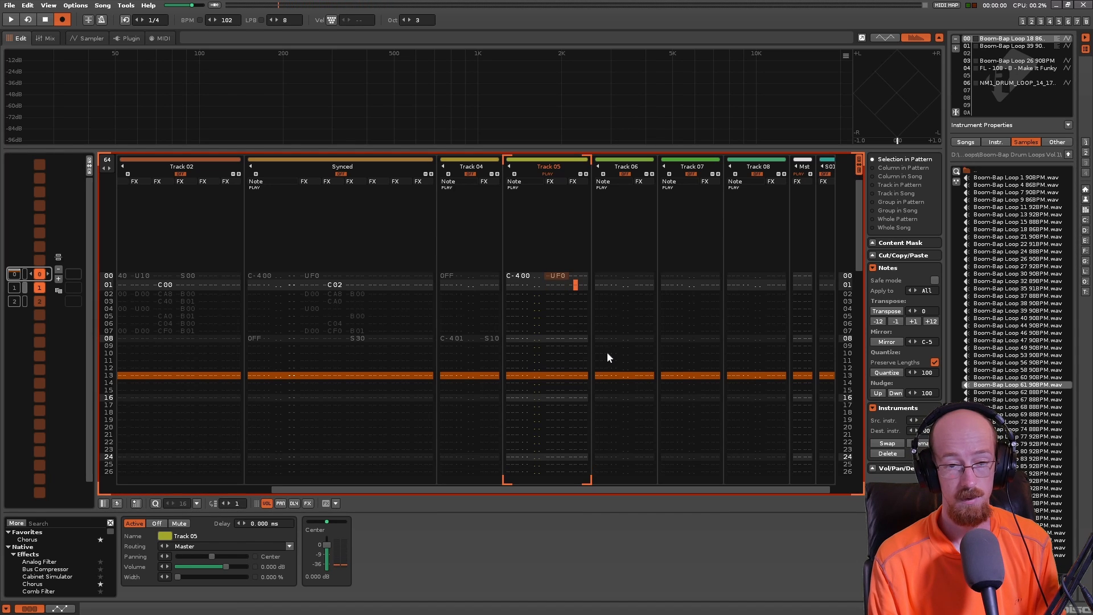
{"action": "key", "text": "ctrl+alt+Right"}
{"action": "key", "text": "Right"}
{"action": "key", "text": "Up"}
{"action": "key", "text": "Right"}
{"action": "key", "text": "Right"}
{"action": "key", "text": "Right"}
{"action": "type", "text": "u"}
{"action": "key", "text": "space"}
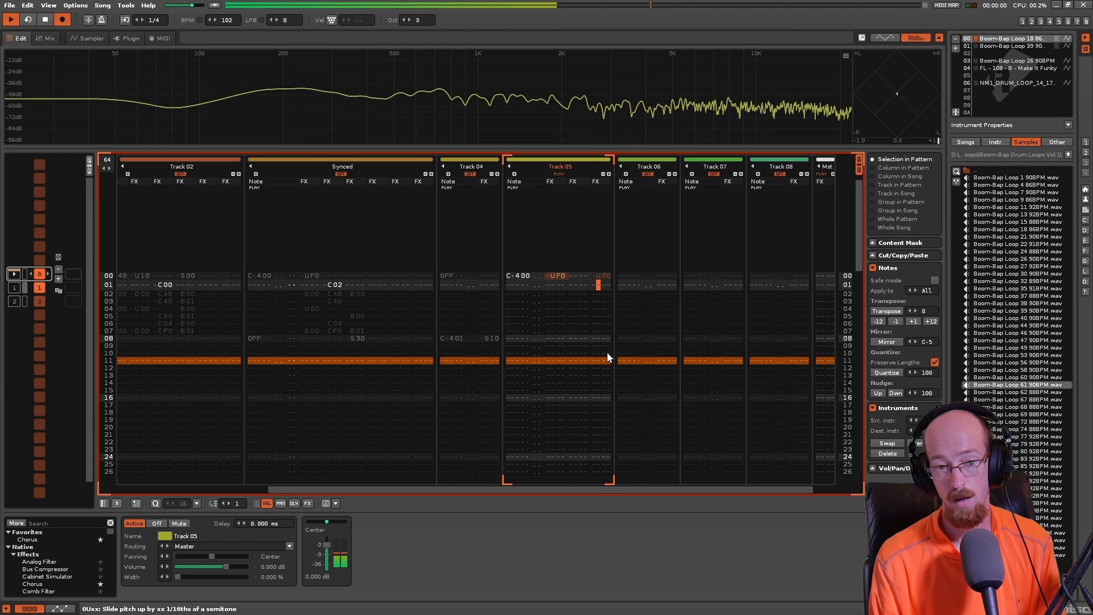
{"action": "key", "text": "space"}
- Go over the line 00 effect columns of Track 05 and replay the pattern with U00 in the third column
{"action": "key", "text": "Up"}
{"action": "key", "text": "Left"}
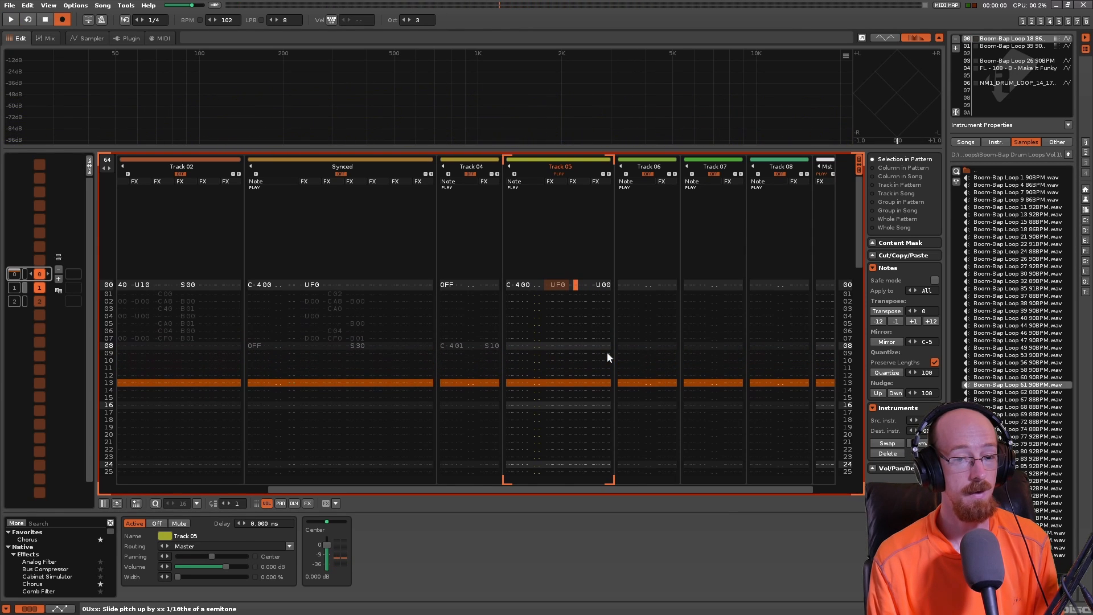
{"action": "key", "text": "Right"}
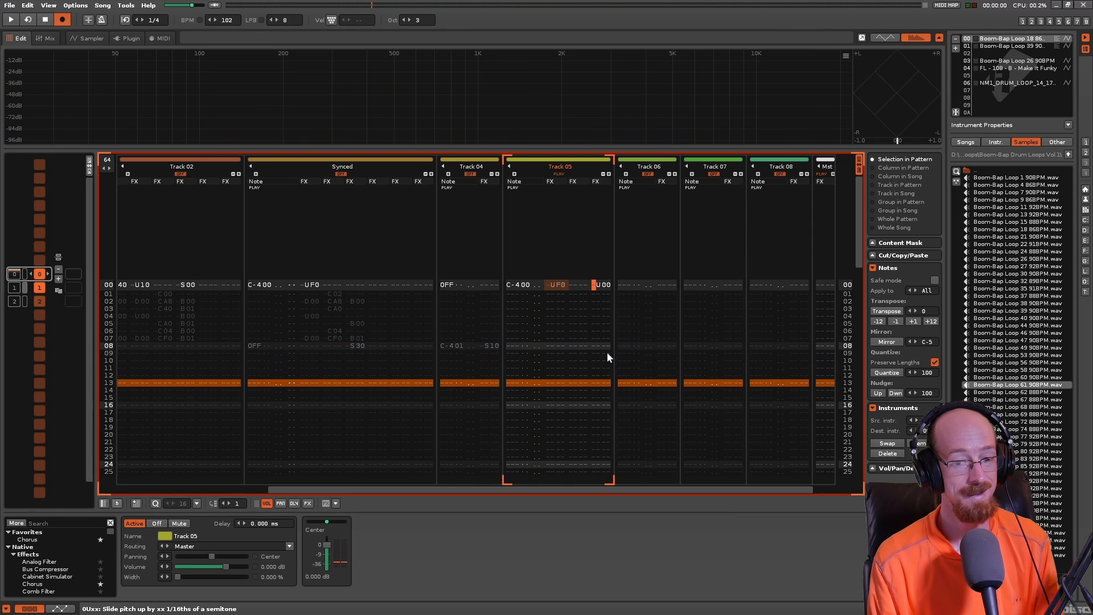
{"action": "key", "text": "Right"}
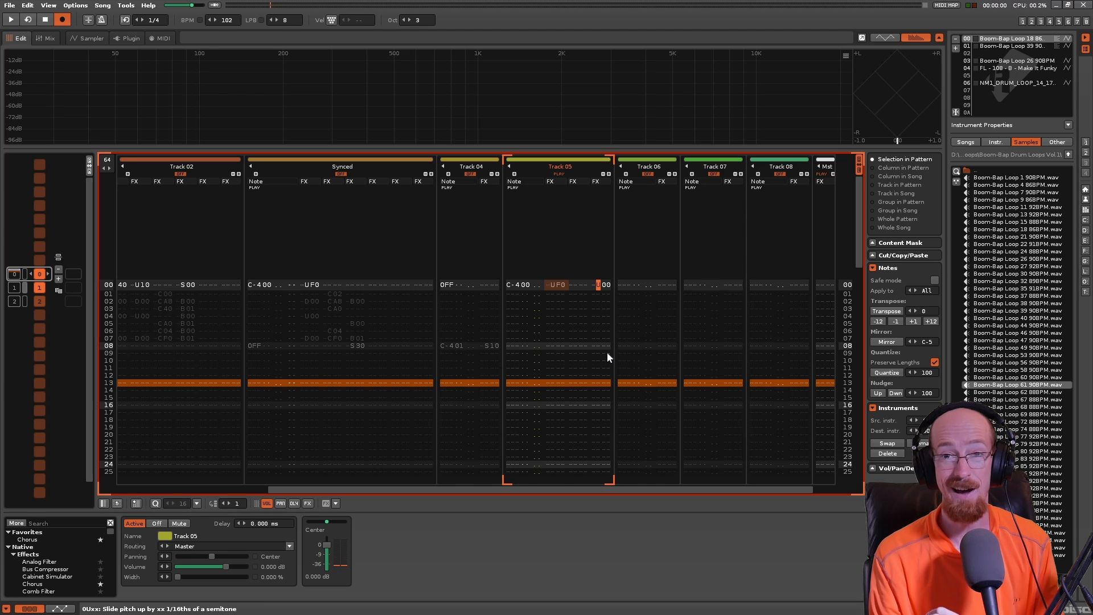
{"action": "key", "text": "space"}
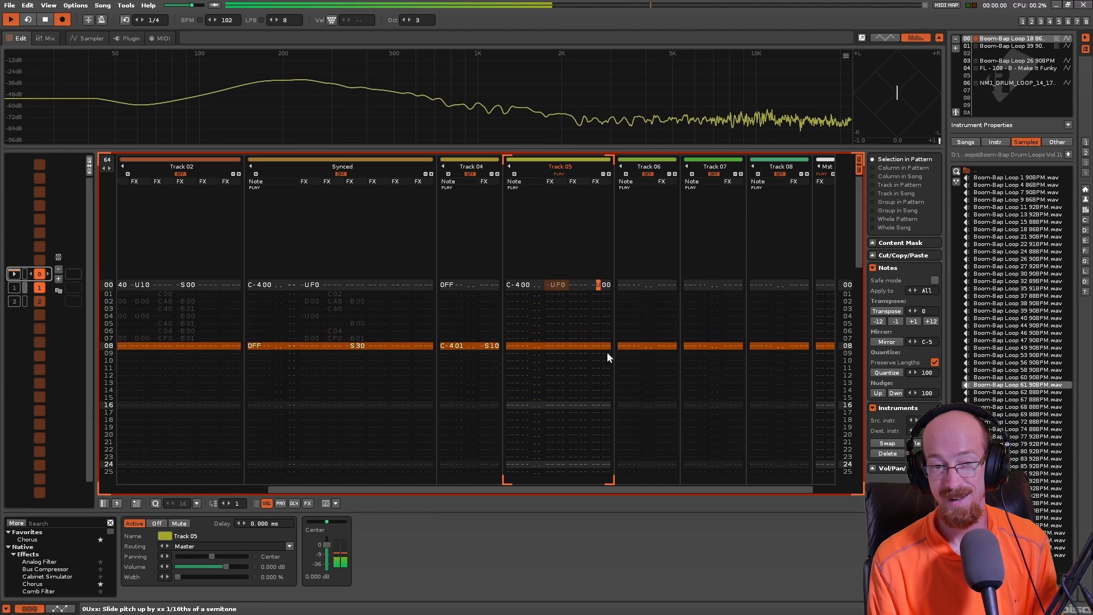
{"action": "key", "text": "space"}
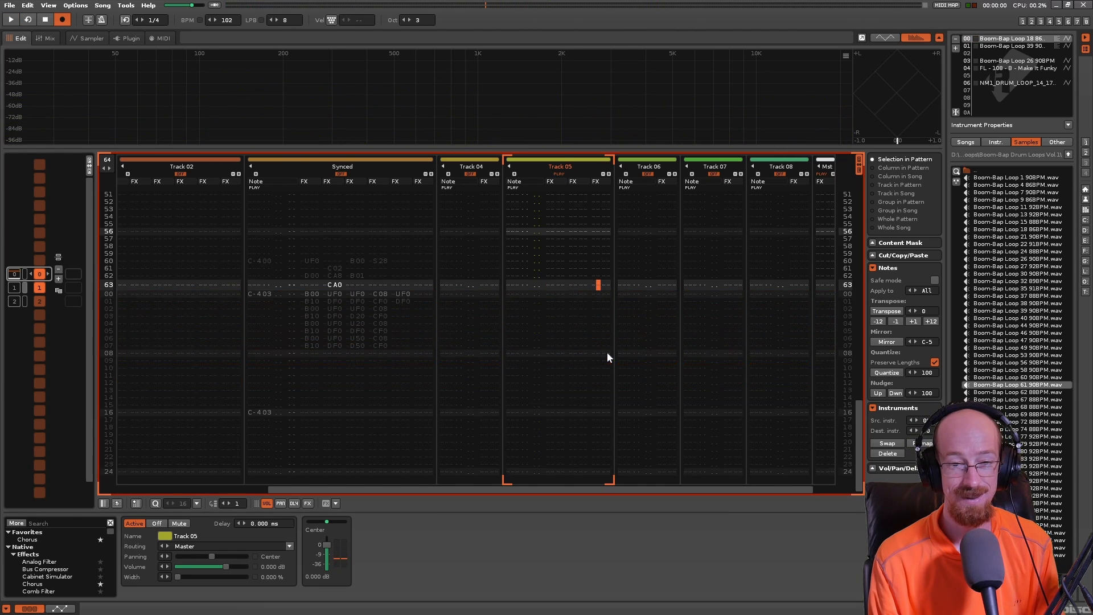
- Move the U00 command on line 00 of Track 05 back to the second effect column and play the pattern
{"action": "key", "text": "Delete"}
{"action": "key", "text": "Down"}
{"action": "key", "text": "Left"}
{"action": "key", "text": "Left"}
{"action": "key", "text": "Left"}
{"action": "key", "text": "Up"}
{"action": "key", "text": "Up"}
{"action": "key", "text": "Left"}
{"action": "type", "text": "u"}
{"action": "key", "text": "space"}
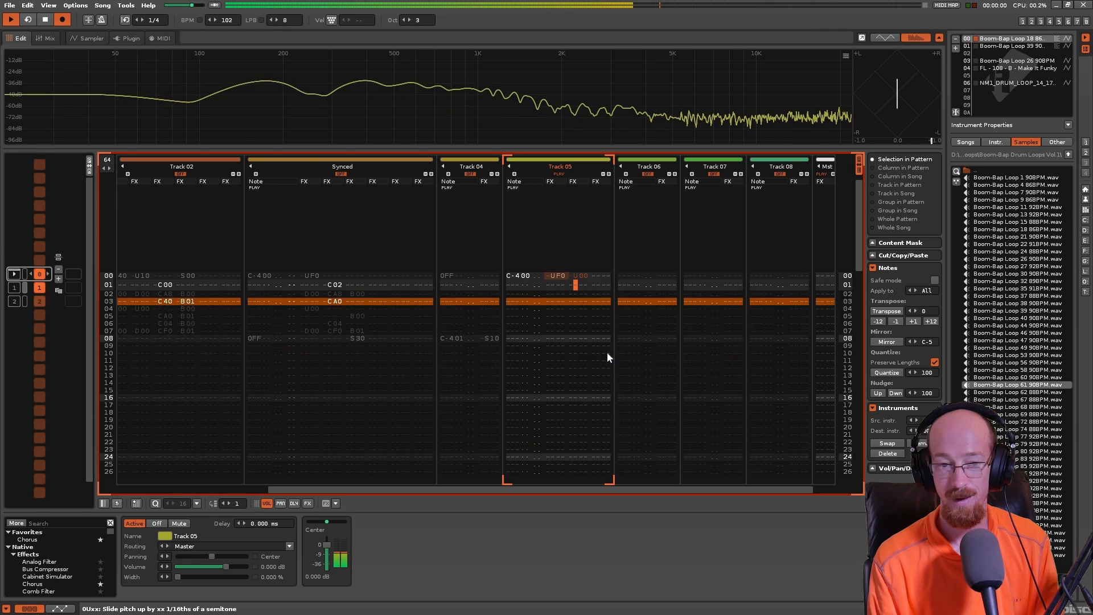
{"action": "key", "text": "space"}
- Remove the second-column U00 command from line 00 of Track 05 and enter U00 in the first effect column on line 02
{"action": "key", "text": "Left"}
{"action": "key", "text": "Left"}
{"action": "key", "text": "Left"}
{"action": "key", "text": "Down"}
{"action": "key", "text": "Down"}
{"action": "type", "text": "u"}
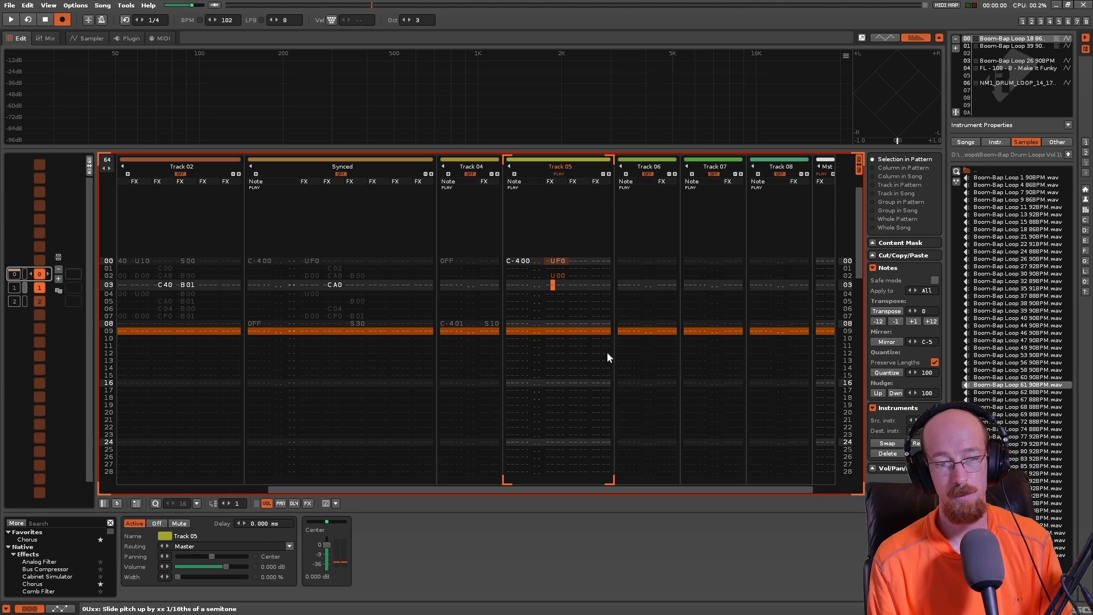
{"action": "key", "text": "Right"}
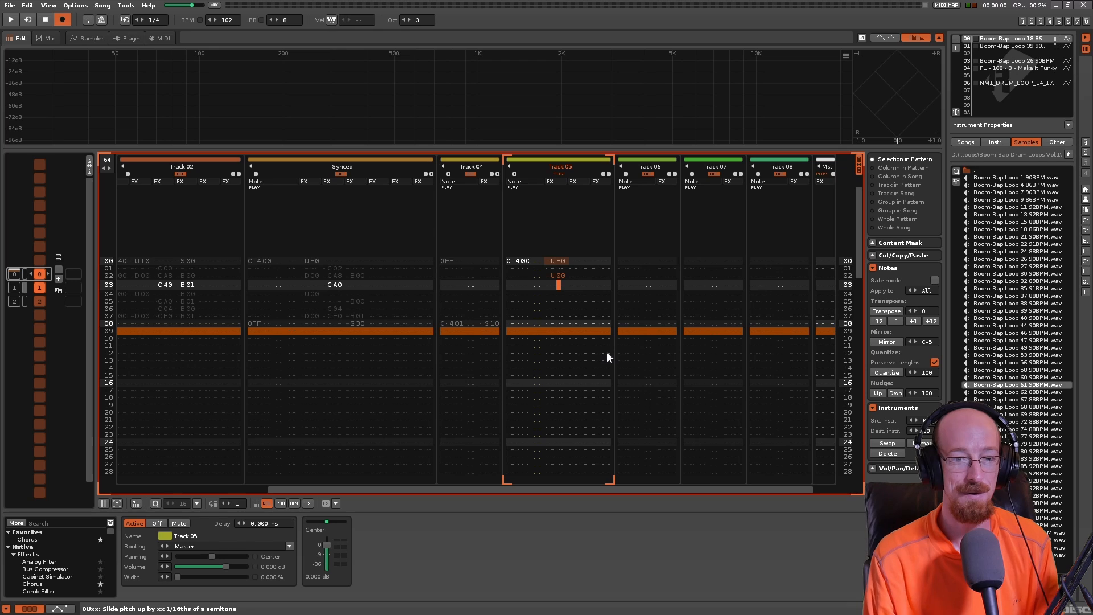
- Change the pitch slide command on line 00 of Track 05 to U40 and play back the pattern
{"action": "key", "text": "Up"}
{"action": "key", "text": "Up"}
{"action": "key", "text": "Up"}
{"action": "key", "text": "Right"}
{"action": "key", "text": "Right"}
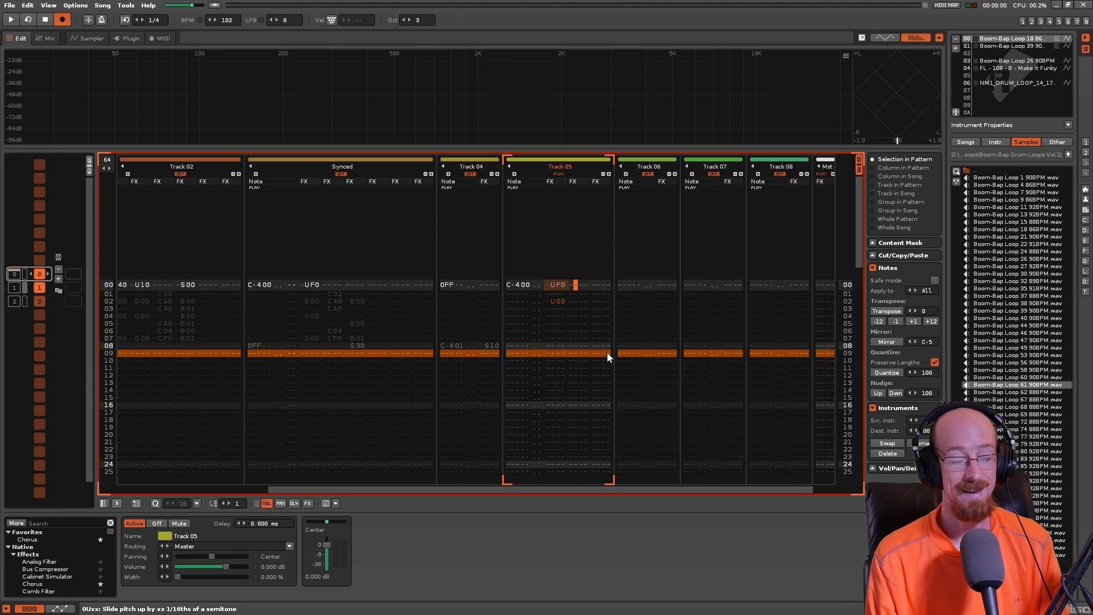
{"action": "key", "text": "Left"}
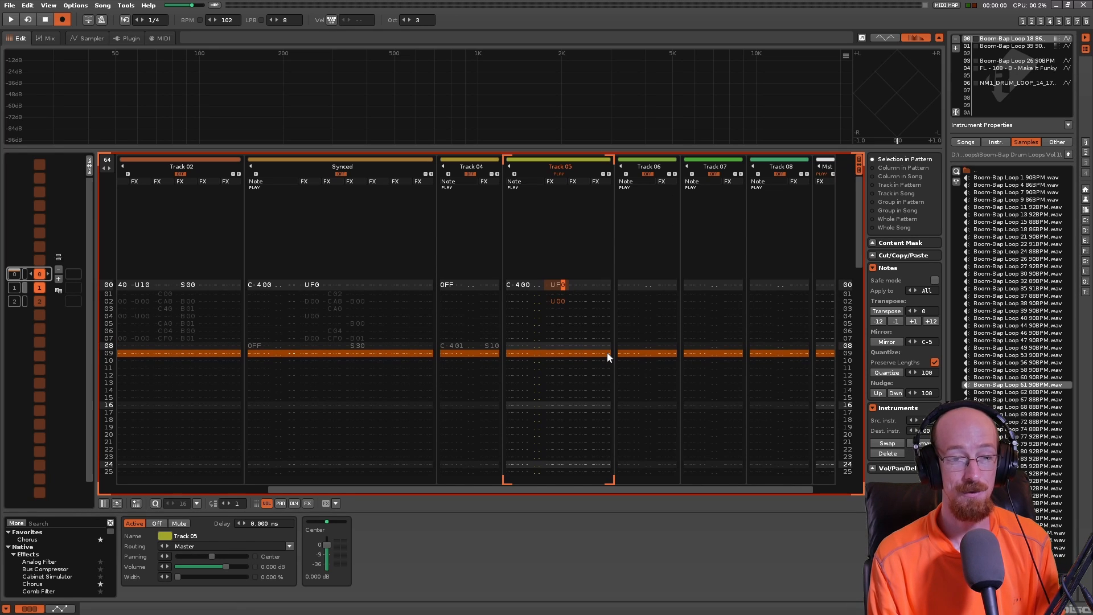
{"action": "type", "text": "40"}
{"action": "key", "text": "Left"}
{"action": "key", "text": "Down"}
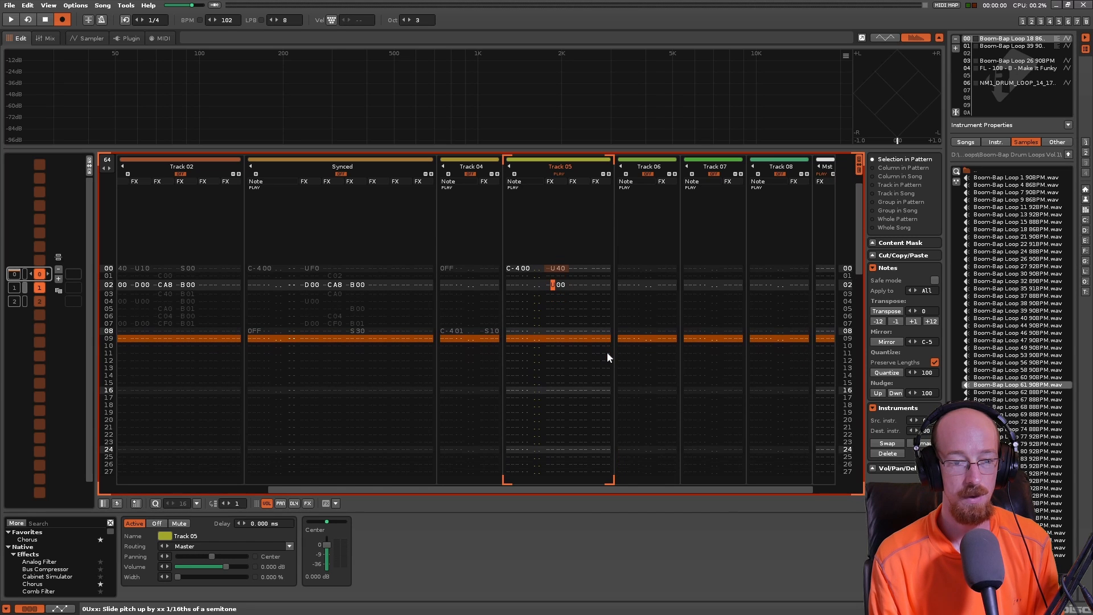
{"action": "key", "text": "space"}
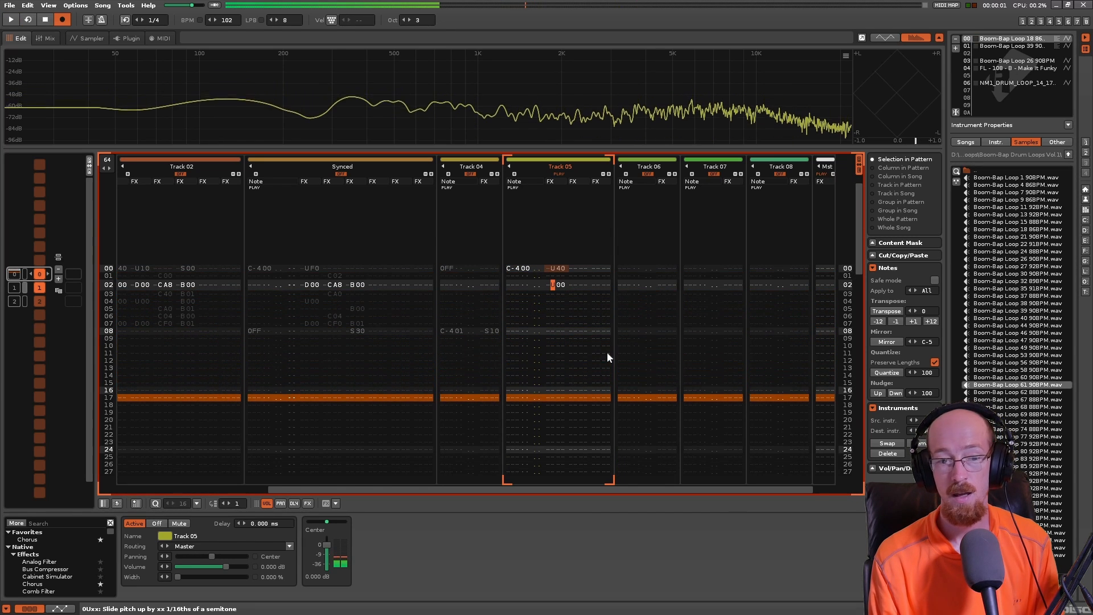
{"action": "key", "text": "space"}
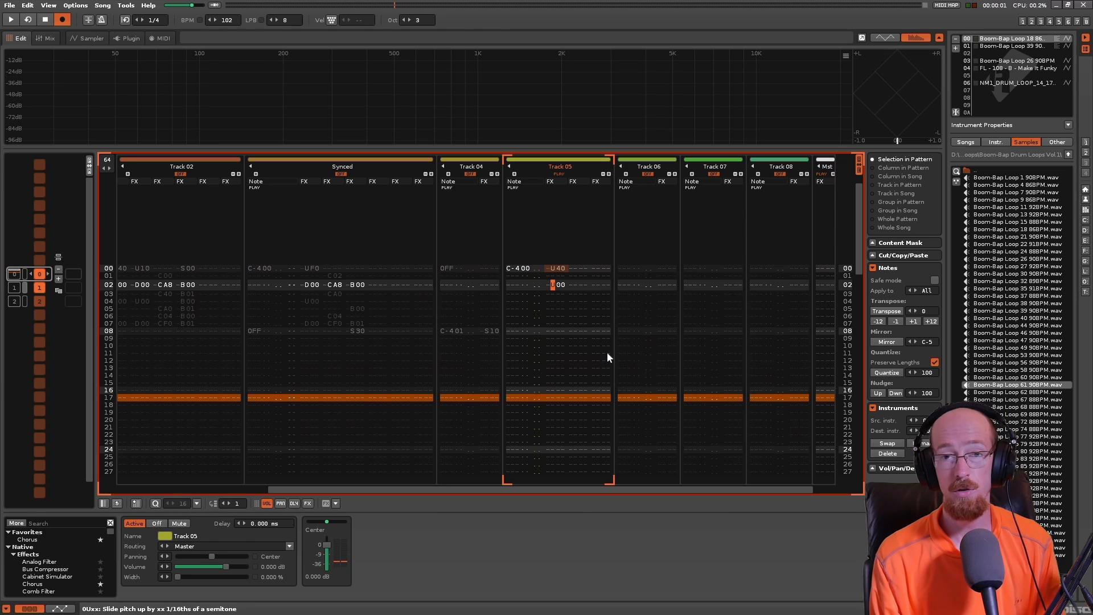
- Change the pitch slide commands on Track 05 to D40 on line 00 and D00 on line 02, and play the pattern
{"action": "type", "text": "d"}
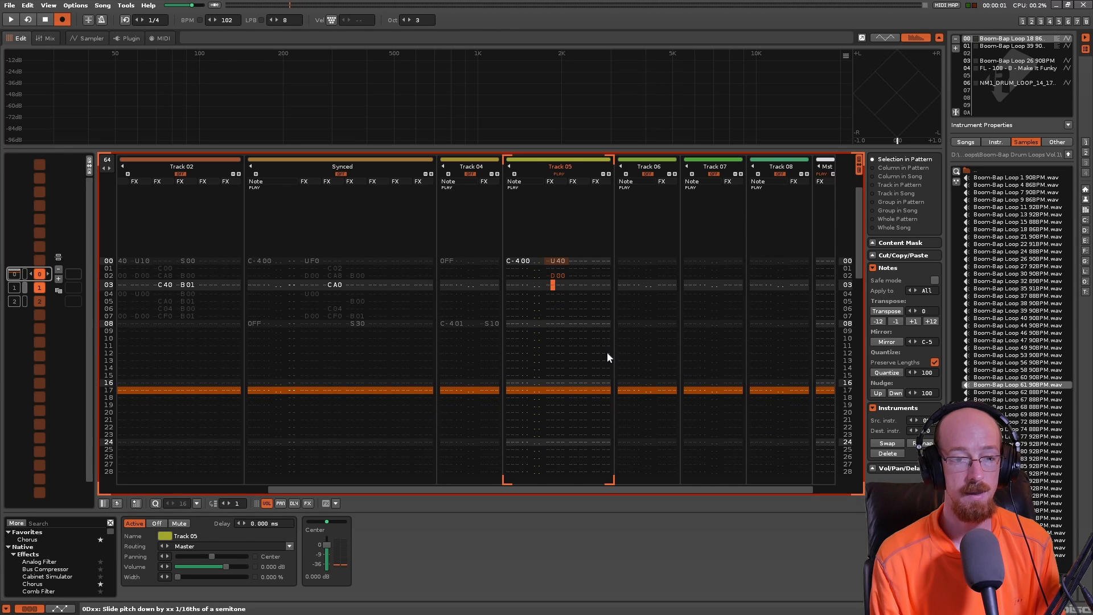
{"action": "key", "text": "Up"}
{"action": "key", "text": "Up"}
{"action": "key", "text": "Up"}
{"action": "type", "text": "d"}
{"action": "key", "text": "Up"}
{"action": "key", "text": "Right"}
{"action": "key", "text": "Right"}
{"action": "key", "text": "Down"}
{"action": "key", "text": "Down"}
{"action": "key", "text": "Left"}
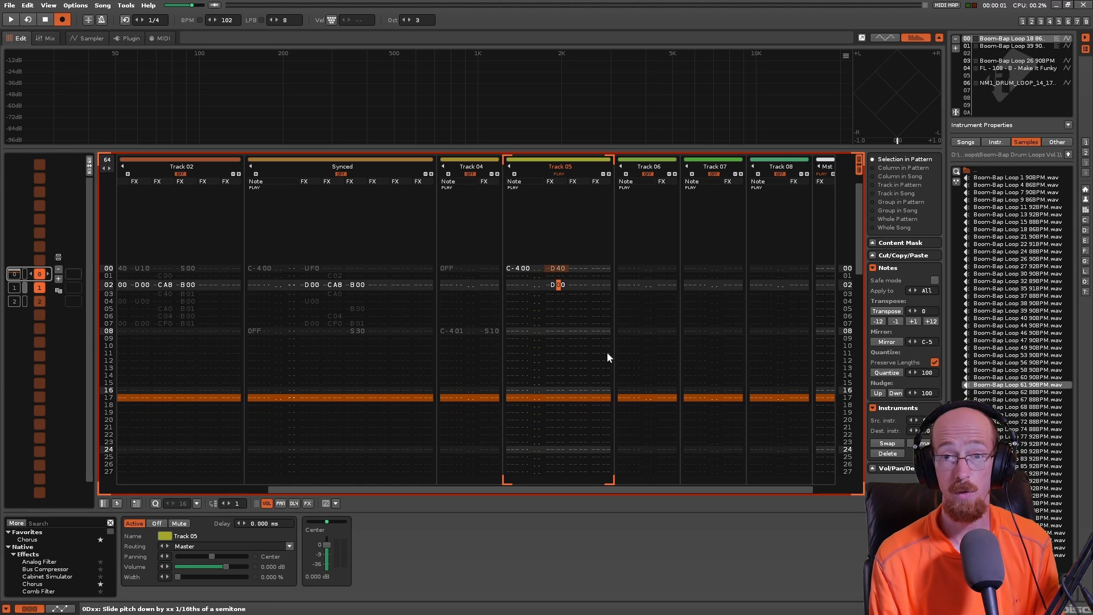
{"action": "key", "text": "space"}
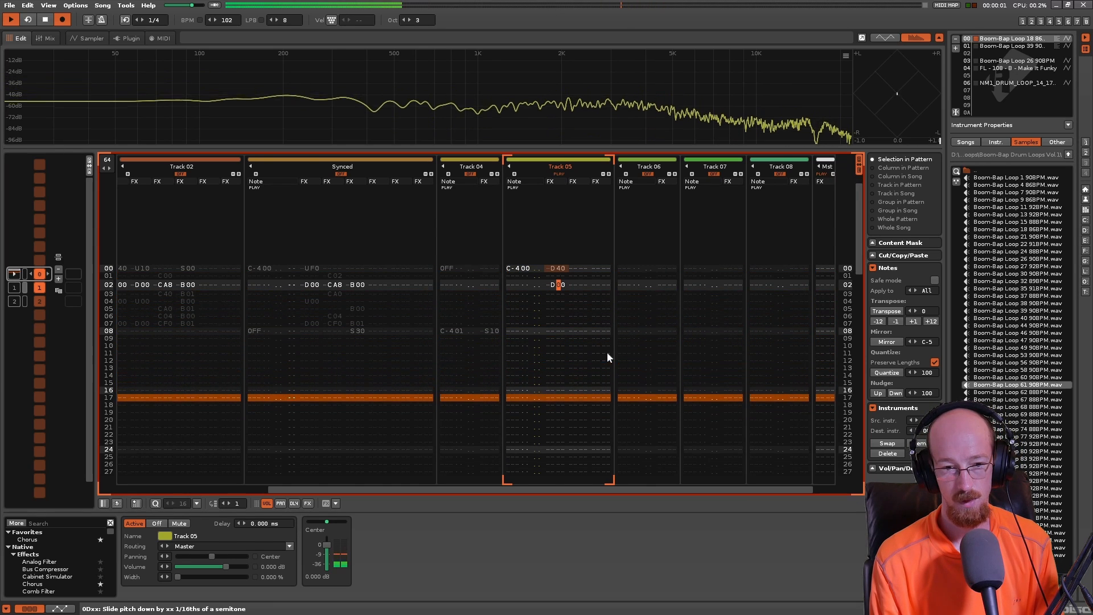
- Move the D00 command on Track 05 from line 02 to line 06 and play back the pattern
{"action": "key", "text": "Left"}
{"action": "key", "text": "Delete"}
{"action": "key", "text": "Down"}
{"action": "key", "text": "Down"}
{"action": "key", "text": "Down"}
{"action": "type", "text": "d"}
{"action": "key", "text": "space"}
{"action": "key", "text": "space"}
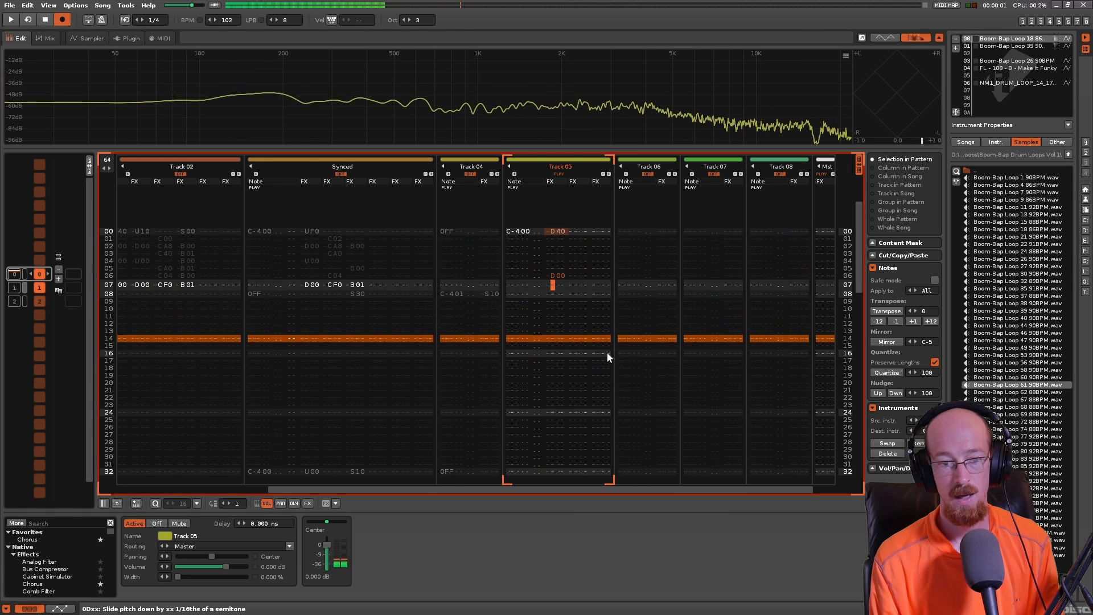
- Enter a U00 command on line 03 in the first effect column of Track 05, between the D40 and D00 commands
{"action": "key", "text": "Up"}
{"action": "key", "text": "Up"}
{"action": "key", "text": "Up"}
{"action": "key", "text": "Up"}
{"action": "key", "text": "Down"}
{"action": "key", "text": "Up"}
{"action": "key", "text": "Up"}
{"action": "key", "text": "Up"}
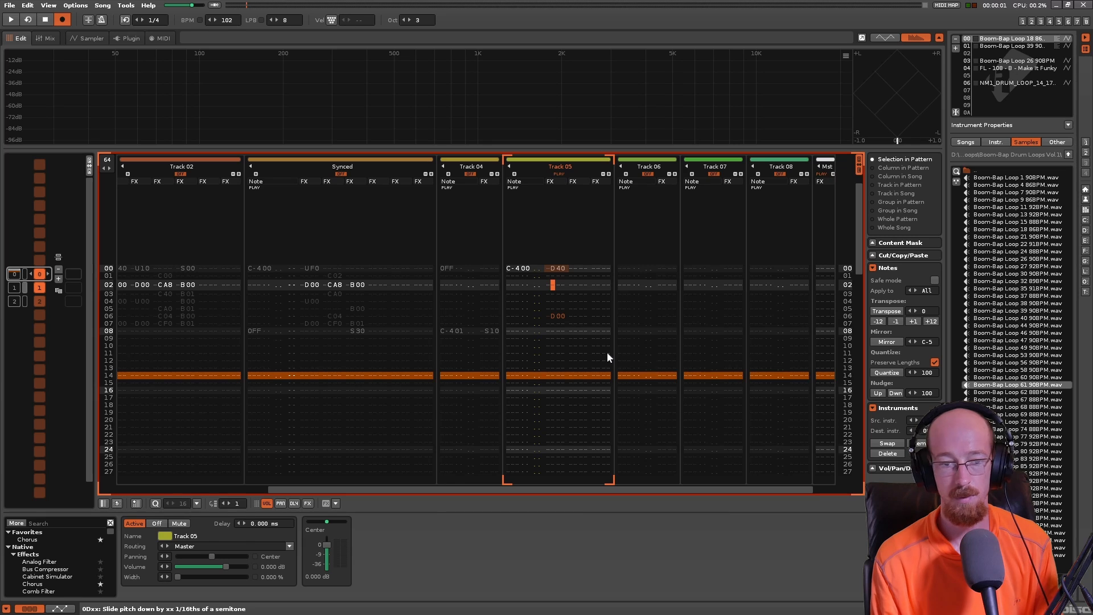
{"action": "key", "text": "Right"}
{"action": "key", "text": "Right"}
{"action": "key", "text": "Right"}
{"action": "key", "text": "Up"}
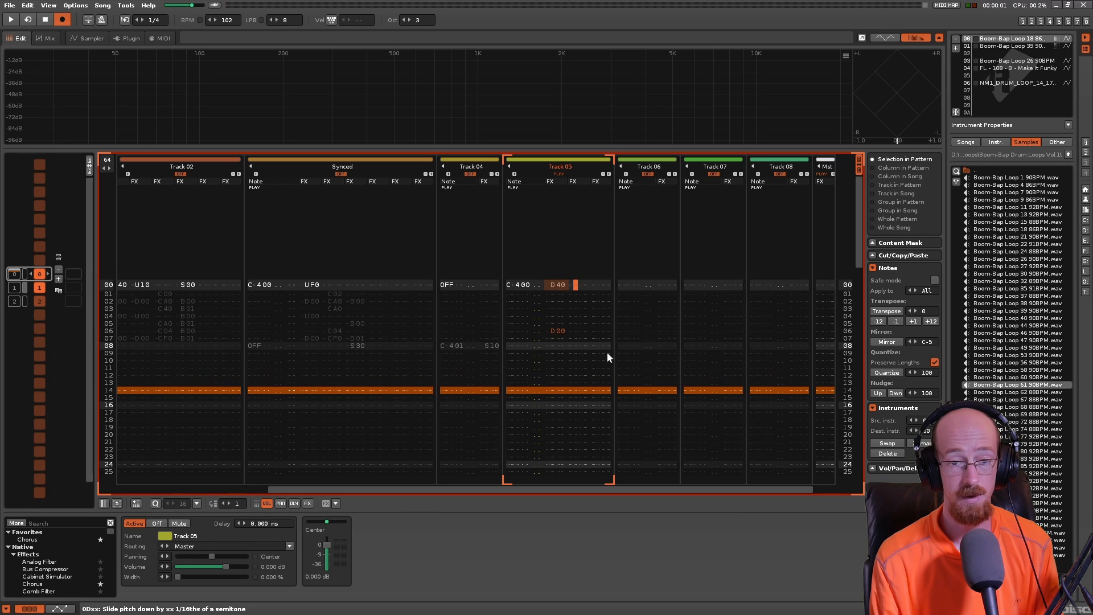
{"action": "key", "text": "Down"}
{"action": "key", "text": "Left"}
{"action": "key", "text": "Left"}
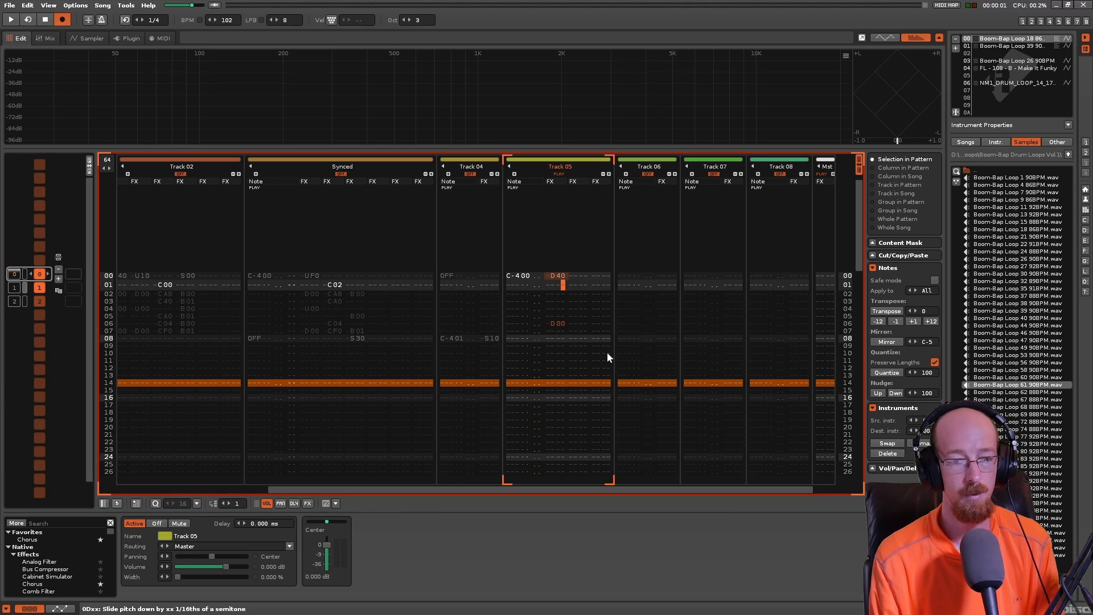
{"action": "key", "text": "Down"}
{"action": "key", "text": "Down"}
{"action": "type", "text": "u"}
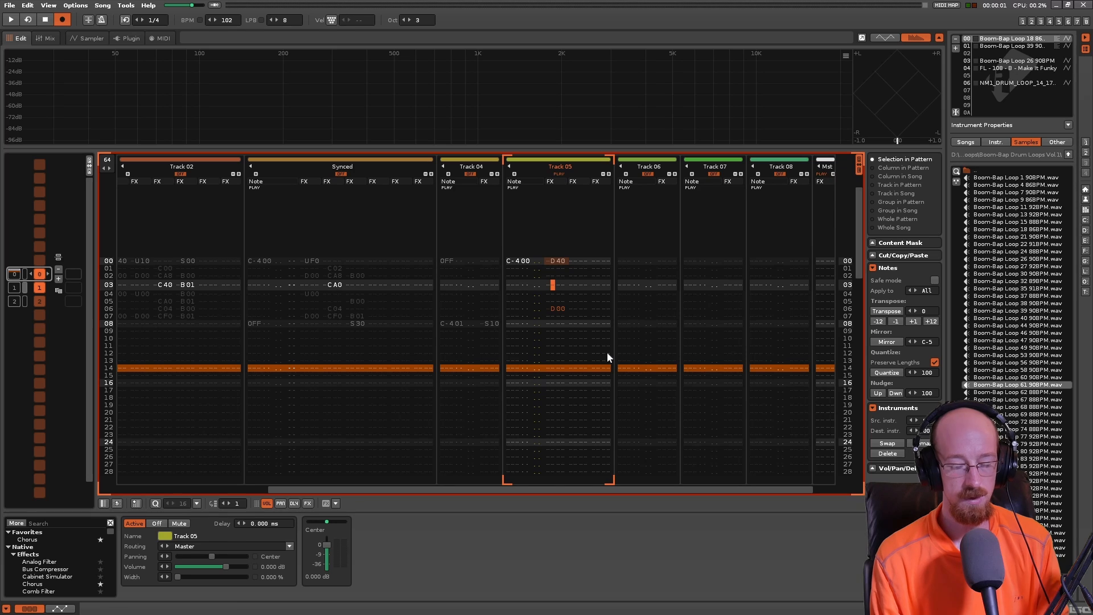
{"action": "key", "text": "Right"}
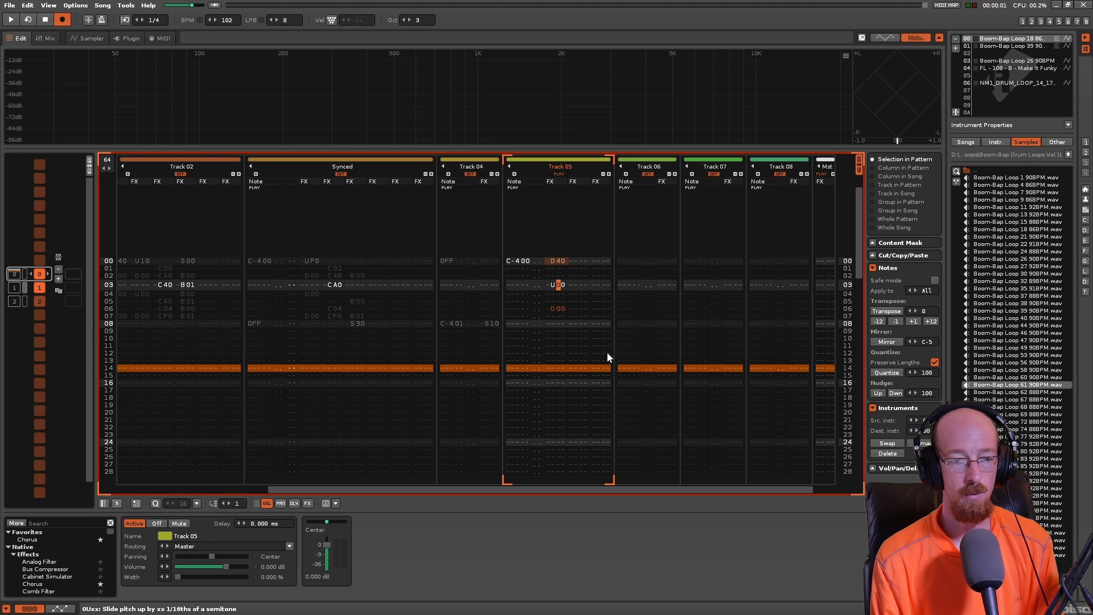
- Go over the pitch slide commands on lines 00 to 06 in the first effect column of Track 05
{"action": "key", "text": "Up"}
{"action": "key", "text": "Up"}
{"action": "key", "text": "Up"}
{"action": "key", "text": "Down"}
{"action": "key", "text": "Down"}
{"action": "key", "text": "Down"}
{"action": "key", "text": "Down"}
{"action": "key", "text": "Up"}
{"action": "key", "text": "Up"}
{"action": "key", "text": "Up"}
{"action": "key", "text": "Up"}
{"action": "key", "text": "Down"}
{"action": "key", "text": "Down"}
{"action": "key", "text": "Left"}
{"action": "key", "text": "Down"}
{"action": "key", "text": "Up"}
{"action": "key", "text": "Up"}
{"action": "key", "text": "Up"}
{"action": "key", "text": "Down"}
{"action": "key", "text": "Down"}
{"action": "key", "text": "Down"}
{"action": "key", "text": "Up"}
{"action": "key", "text": "Up"}
{"action": "key", "text": "Up"}
{"action": "key", "text": "Down"}
{"action": "key", "text": "Down"}
{"action": "key", "text": "Down"}
{"action": "key", "text": "Down"}
{"action": "key", "text": "Down"}
{"action": "key", "text": "Down"}
{"action": "key", "text": "Down"}
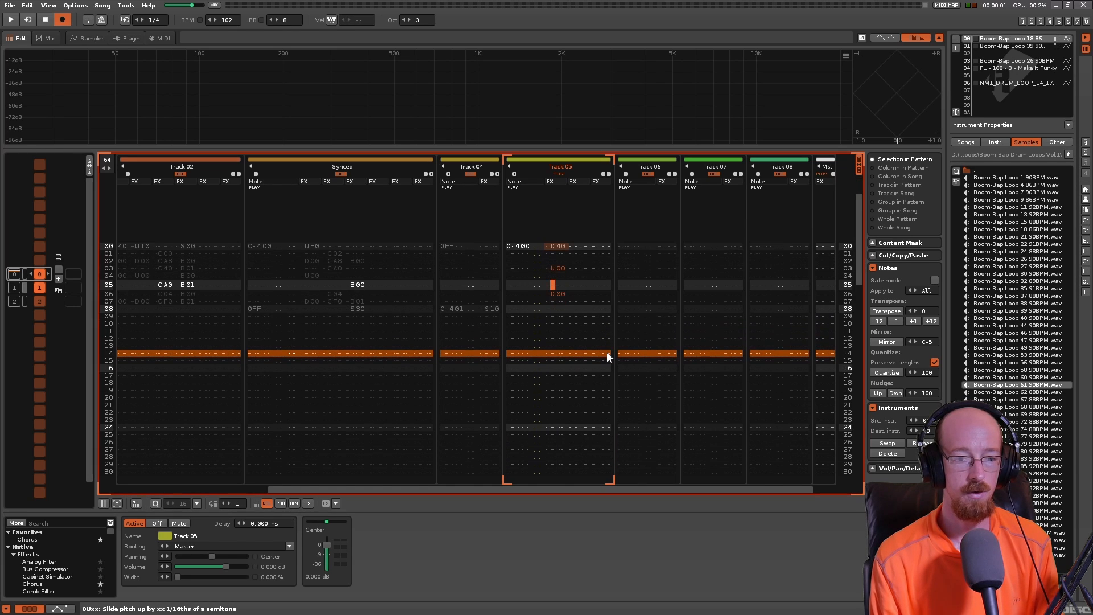
- Move the U00 command on Track 05 to line 06 and the D00 command to line 11
{"action": "key", "text": "BackSpace"}
{"action": "key", "text": "Down"}
{"action": "key", "text": "Down"}
{"action": "key", "text": "Down"}
{"action": "type", "text": "d"}
{"action": "key", "text": "Up"}
{"action": "key", "text": "Up"}
{"action": "key", "text": "Up"}
{"action": "key", "text": "Up"}
{"action": "key", "text": "Up"}
{"action": "key", "text": "Up"}
{"action": "key", "text": "Up"}
{"action": "key", "text": "Up"}
{"action": "key", "text": "Down"}
{"action": "key", "text": "Down"}
{"action": "key", "text": "Down"}
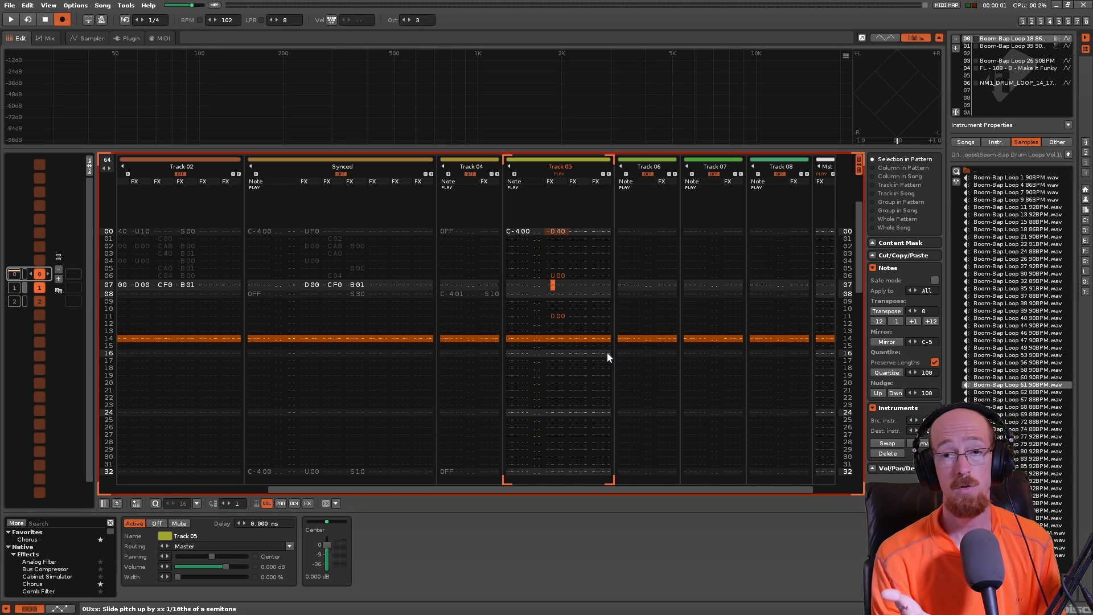
- Remove the D00 command from line 11 of Track 05, enter D00 on line 15, and play back the pattern
{"action": "key", "text": "Down"}
{"action": "key", "text": "Down"}
{"action": "key", "text": "Down"}
{"action": "key", "text": "Down"}
{"action": "key", "text": "Delete"}
{"action": "key", "text": "Down"}
{"action": "key", "text": "Down"}
{"action": "key", "text": "Down"}
{"action": "type", "text": "d"}
{"action": "key", "text": "Up"}
{"action": "key", "text": "space"}
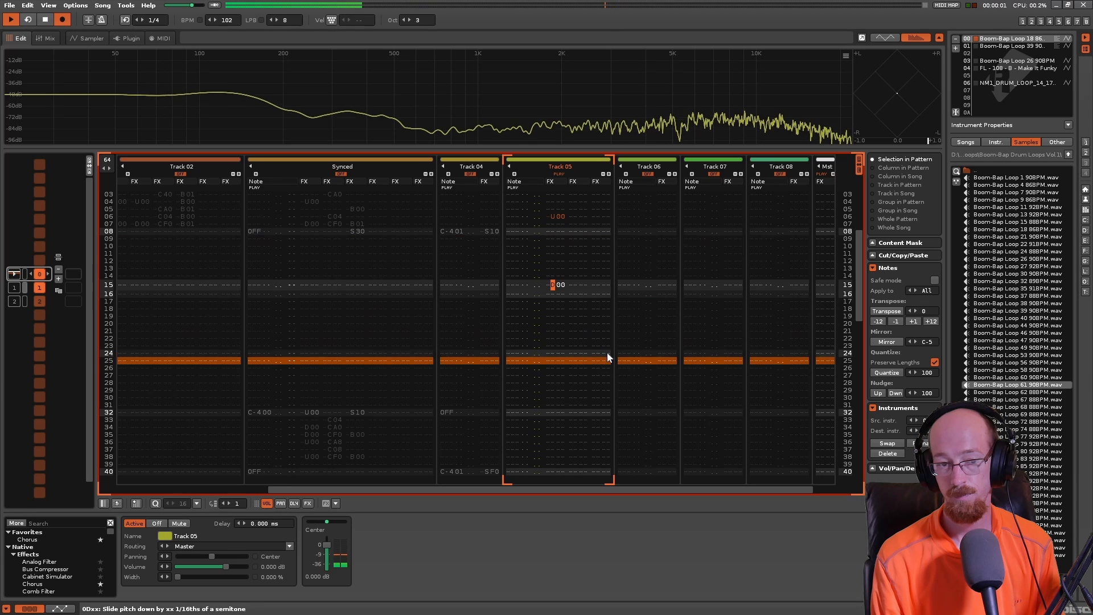
{"action": "key", "text": "space"}
- Delete all the pitch slide commands on lines 00 to 15 in the first effect column of Track 05
{"action": "key", "text": "Up"}
{"action": "key", "text": "Up"}
{"action": "key", "text": "Up"}
{"action": "key", "text": "Up"}
{"action": "key", "text": "Up"}
{"action": "key", "text": "Up"}
{"action": "key", "text": "Up"}
{"action": "key", "text": "Up"}
{"action": "key", "text": "Up"}
{"action": "key", "text": "Up"}
{"action": "key", "text": "Up"}
{"action": "key", "text": "Up"}
{"action": "key", "text": "Up"}
{"action": "key", "text": "Up"}
{"action": "key", "text": "Up"}
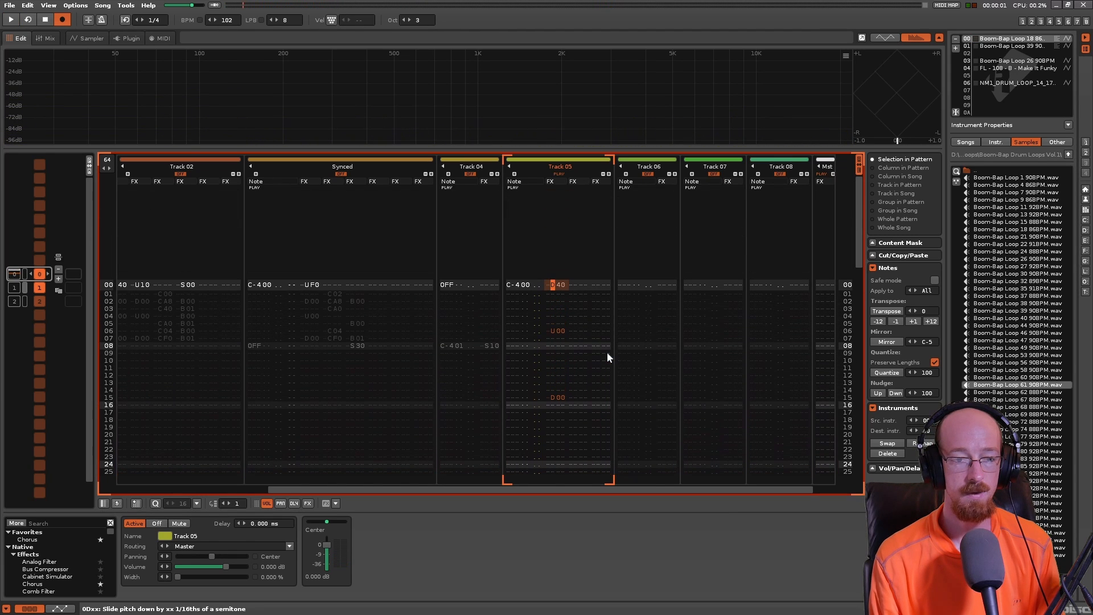
{"action": "left_click", "coordinate": [556, 396], "text": "shift"}
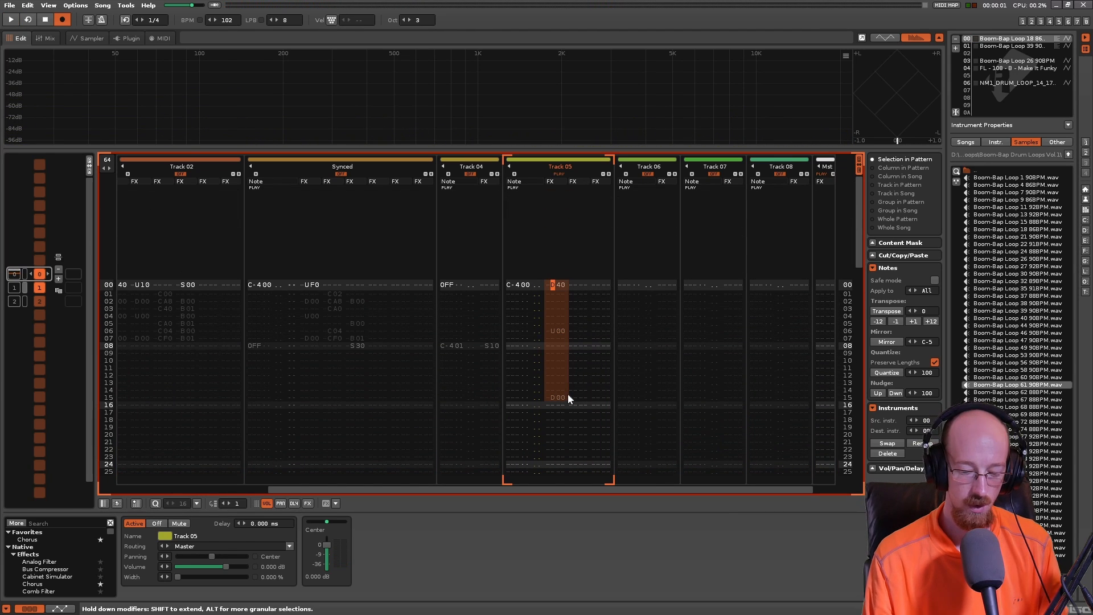
{"action": "key", "text": "Delete"}
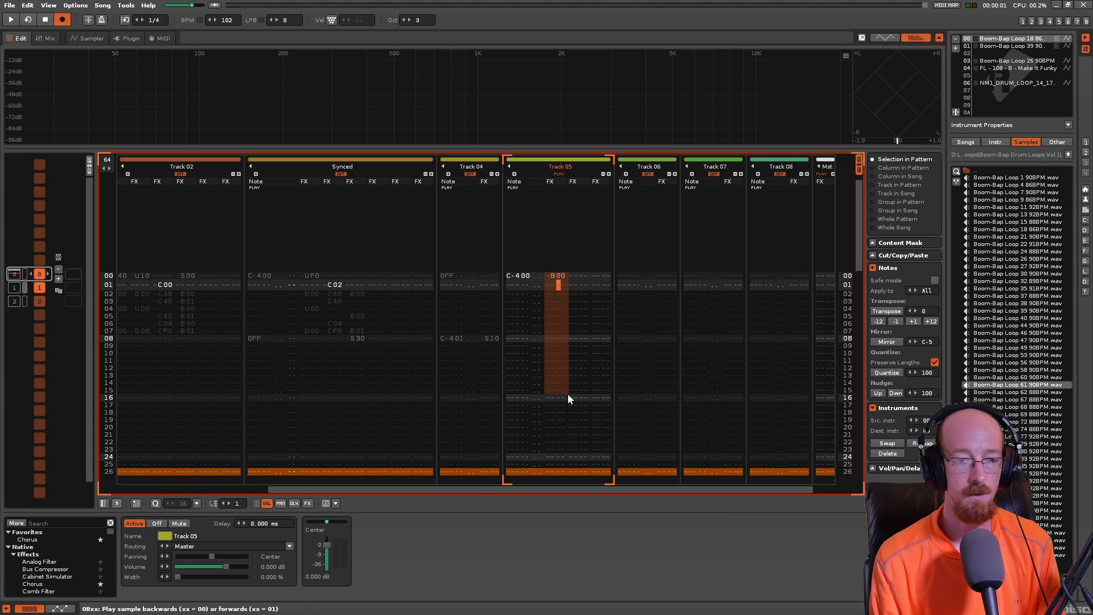
- Enter the backwards playback command B00 on line 00 in Track 05's first effect column and play the pattern
{"action": "type", "text": "b0"}
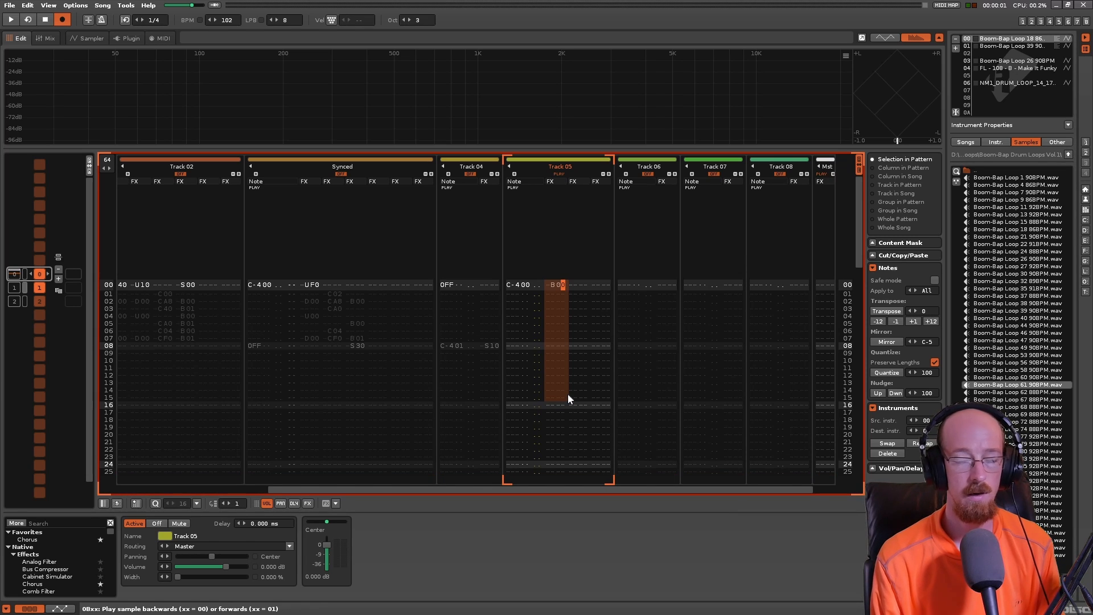
{"action": "type", "text": "0"}
{"action": "key", "text": "space"}
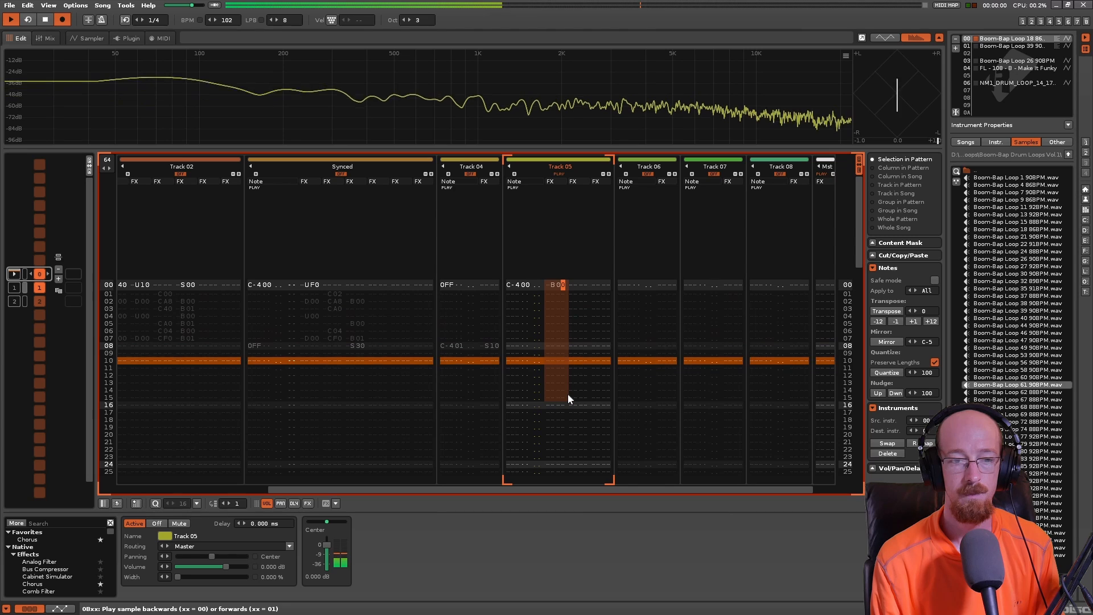
- Add a B01 forward playback command on line 03 of Track 05 and play back the pattern
{"action": "key", "text": "Down"}
{"action": "key", "text": "Down"}
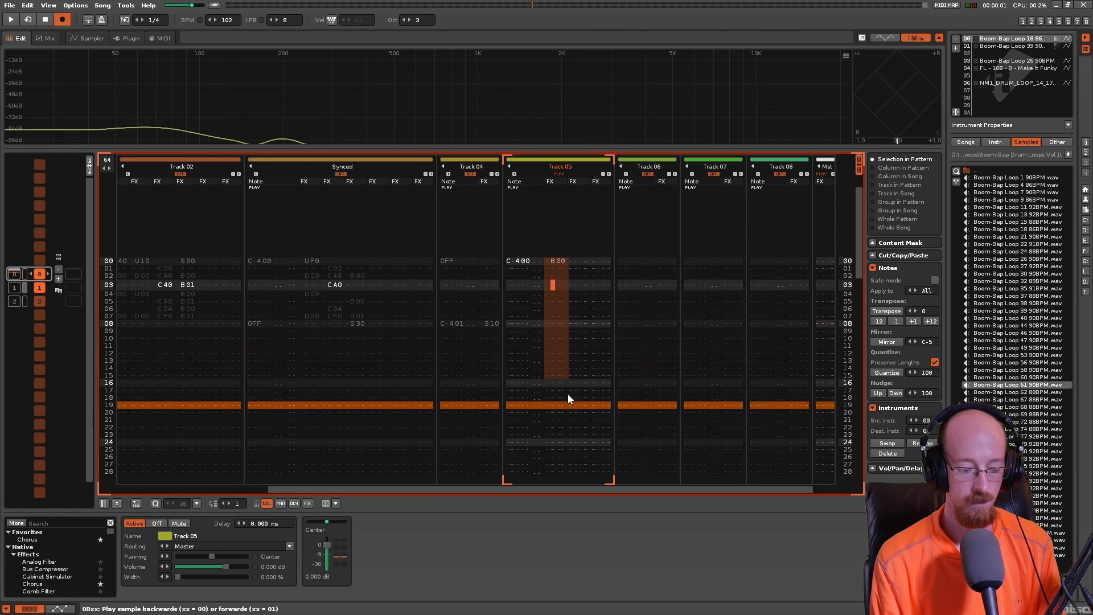
{"action": "type", "text": "b00"}
{"action": "key", "text": "Right"}
{"action": "key", "text": "Up"}
{"action": "type", "text": "1"}
{"action": "key", "text": "Up"}
{"action": "key", "text": "Up"}
{"action": "key", "text": "Up"}
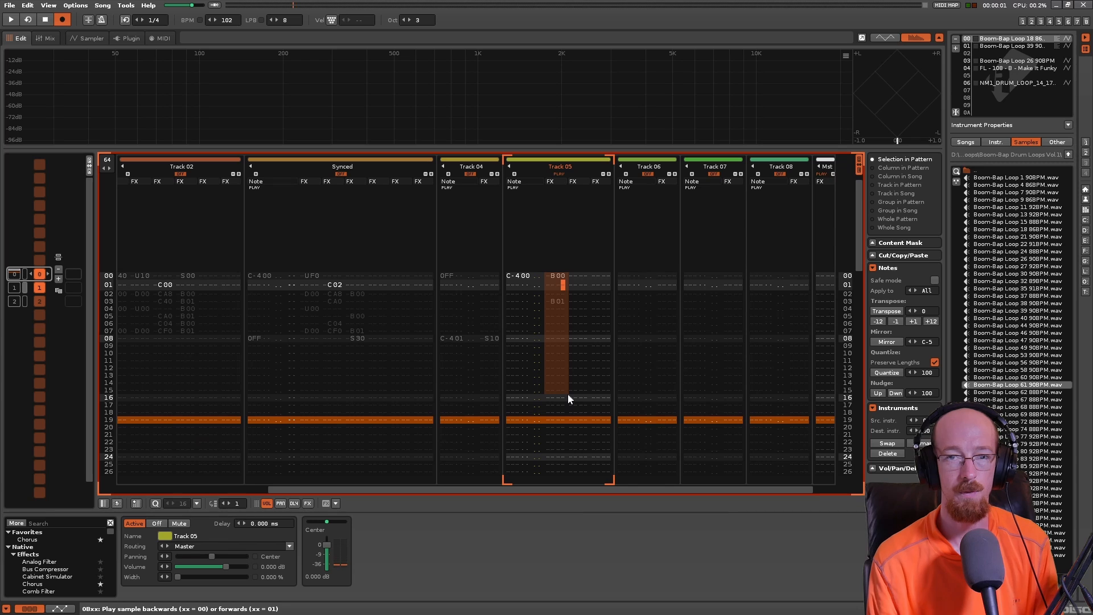
{"action": "key", "text": "space"}
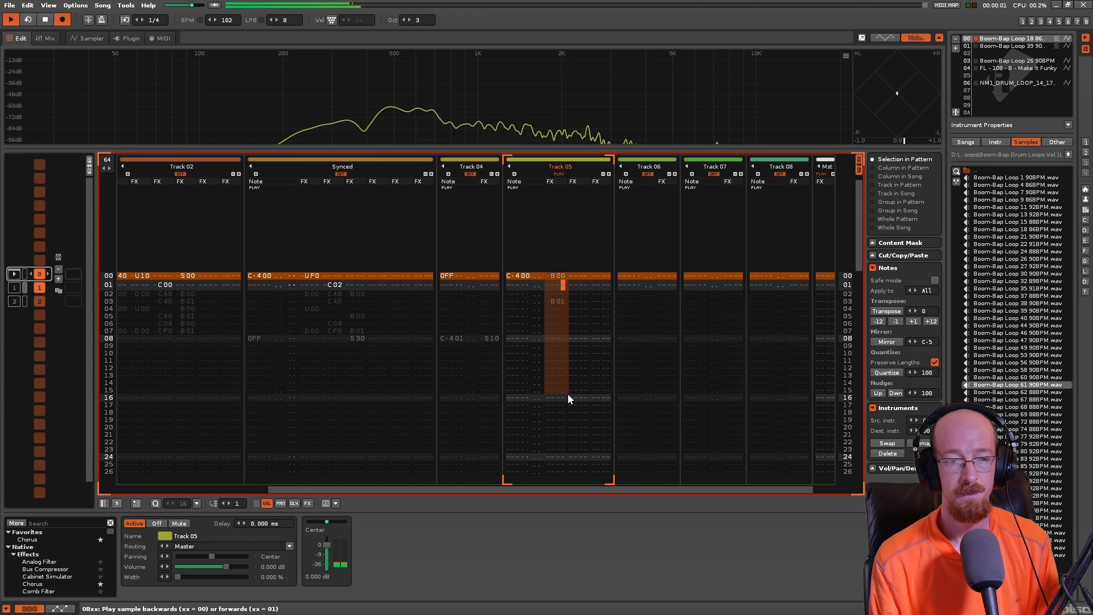
{"action": "key", "text": "space"}
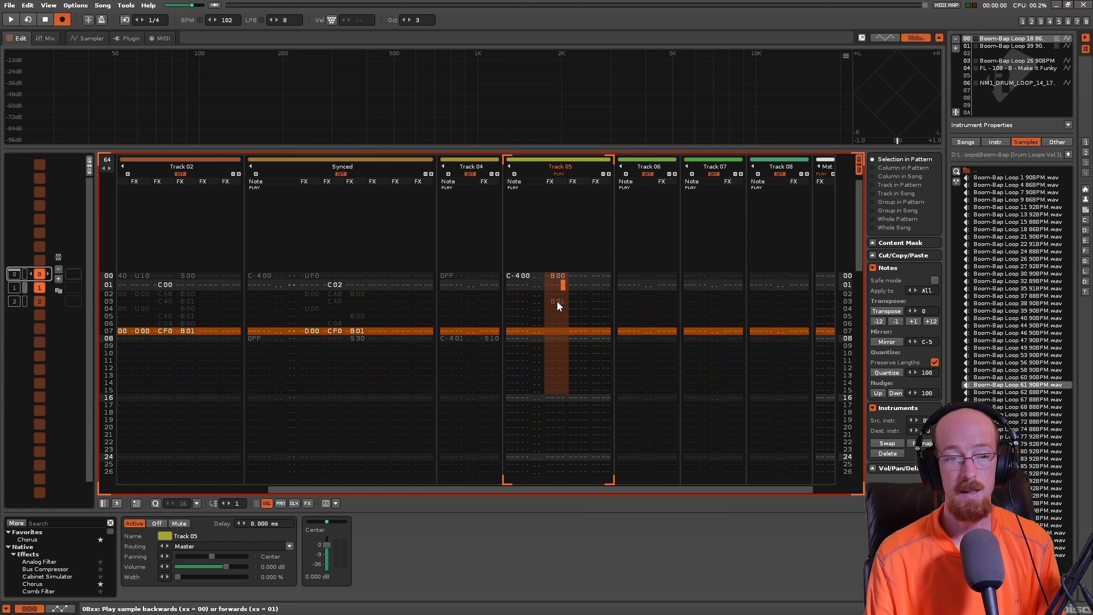
- Set the Boom-Bap Loop 18 sample's loop mode to PingPong in the sampler and play it back
{"action": "left_click", "coordinate": [558, 303]}
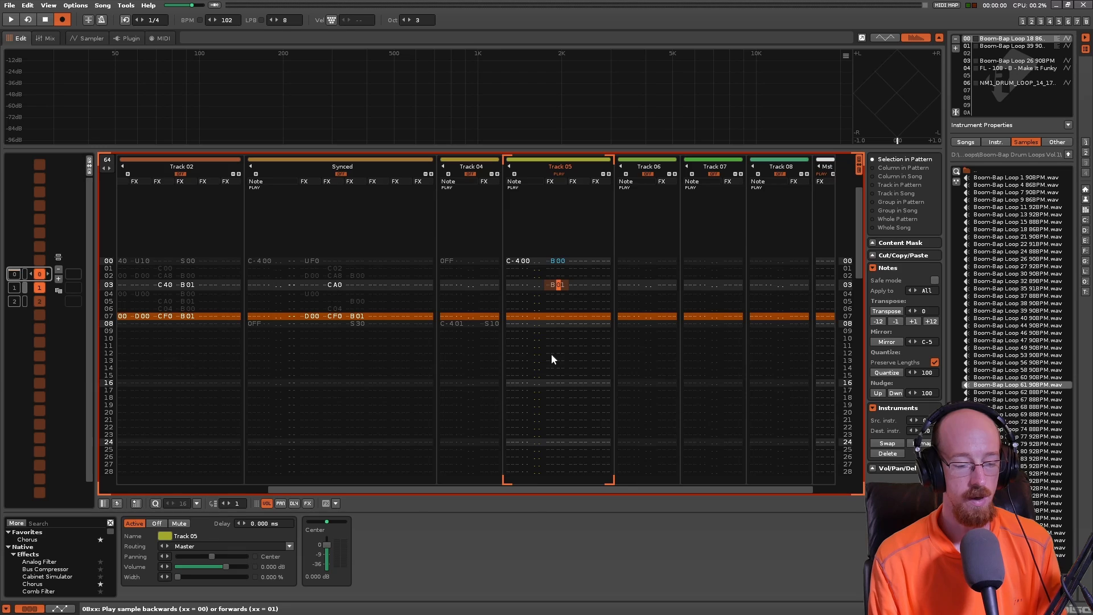
{"action": "key", "text": "F3"}
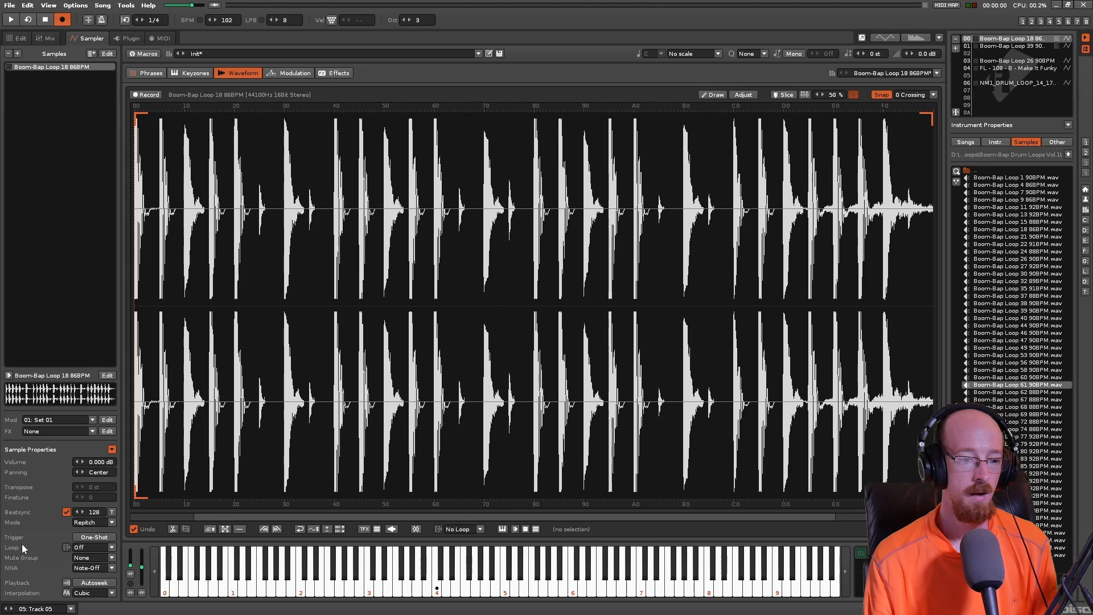
{"action": "left_click", "coordinate": [85, 549]}
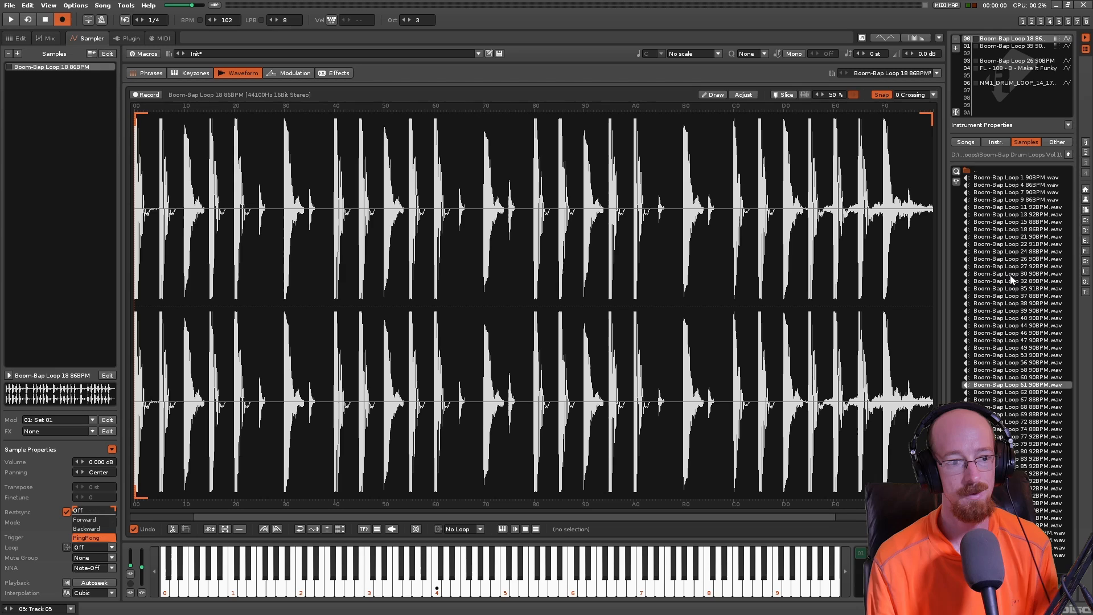
{"action": "left_click", "coordinate": [85, 537]}
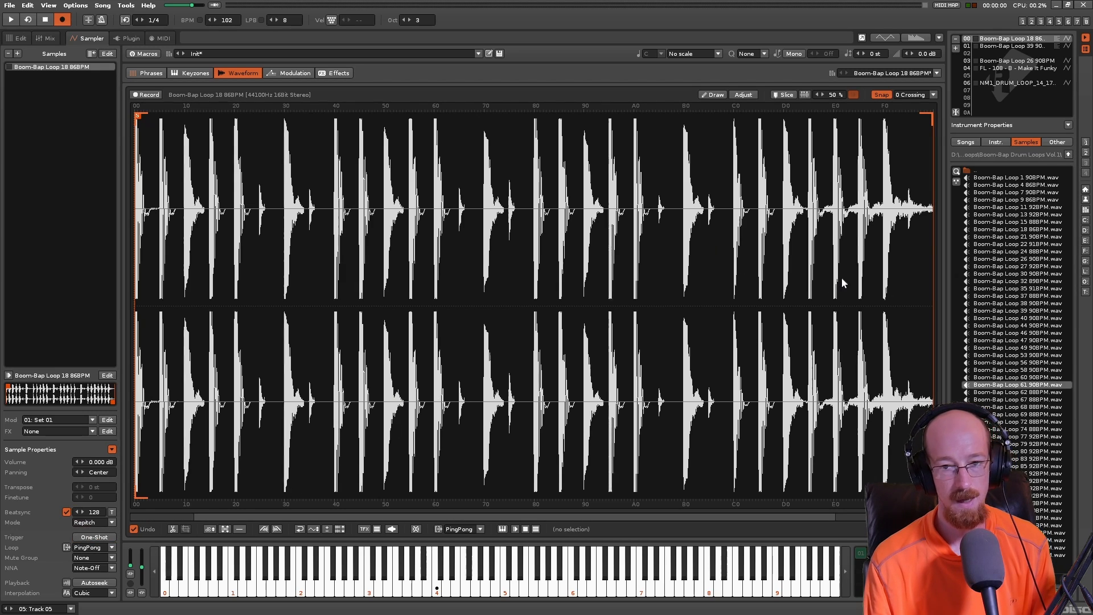
{"action": "key", "text": "space"}
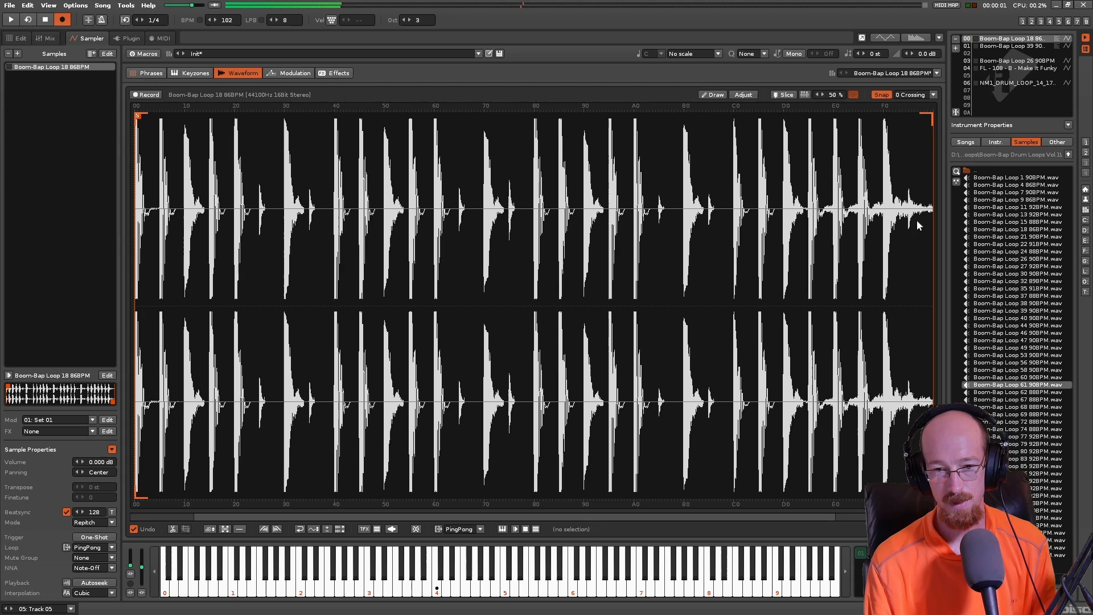
{"action": "key", "text": "space"}
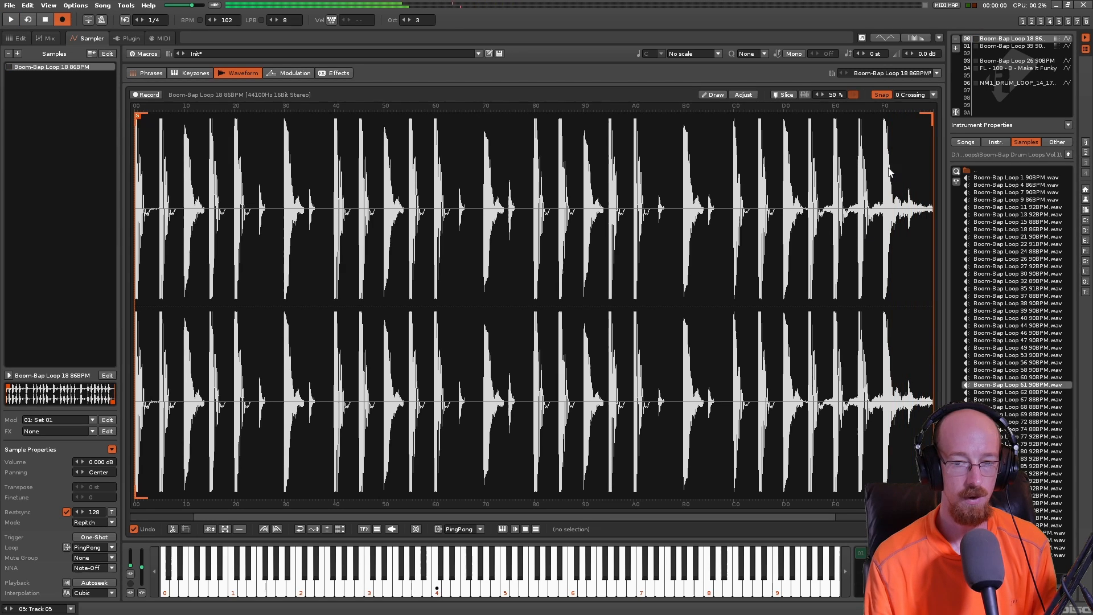
{"action": "key", "text": "space"}
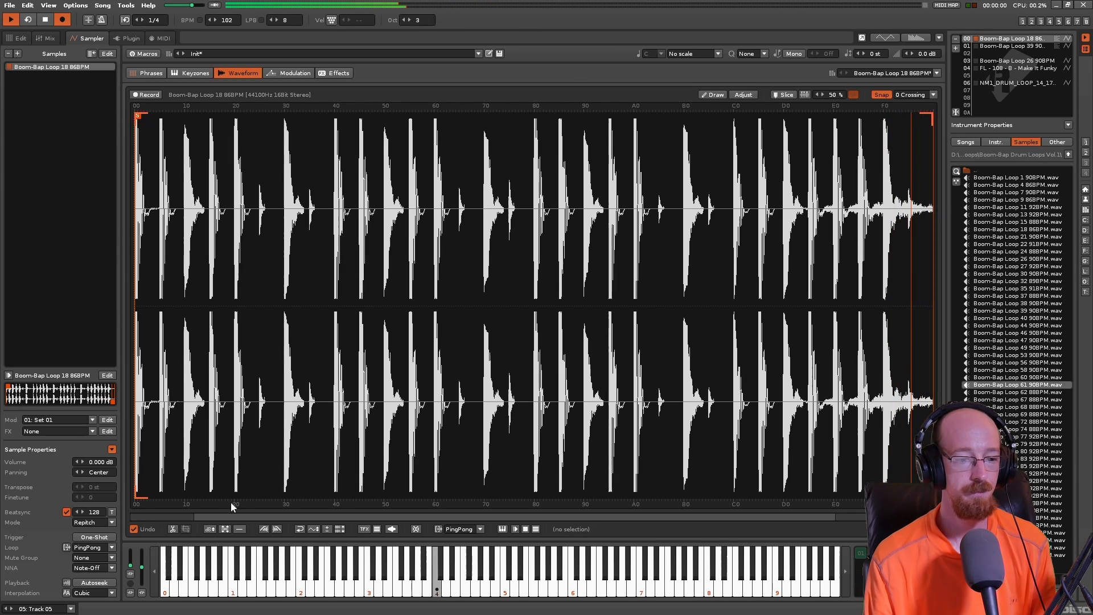
{"action": "key", "text": "space"}
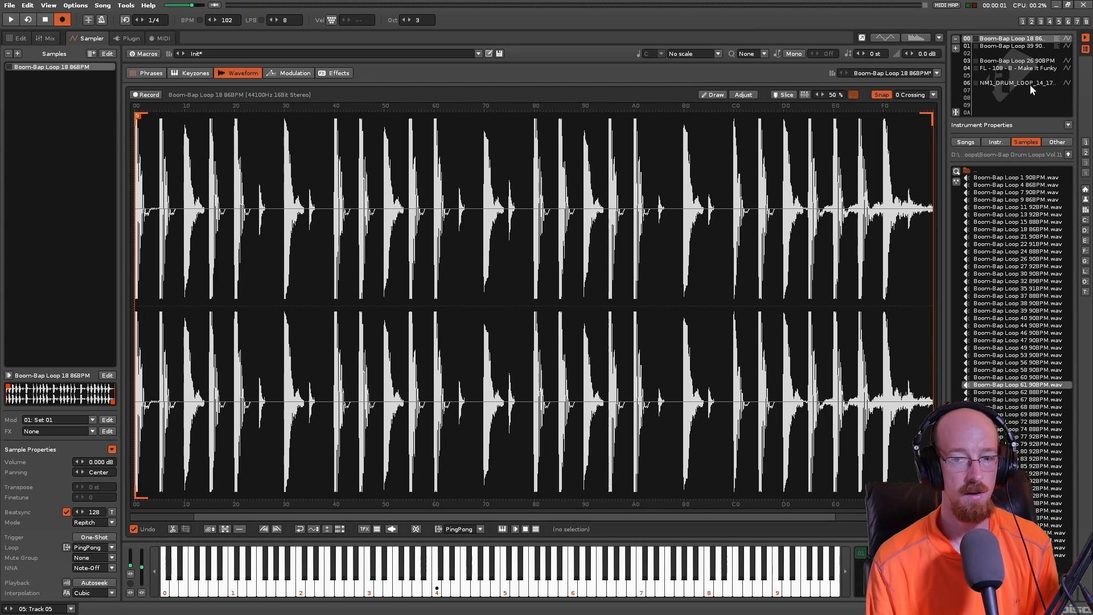
- Return to the pattern editor and delete the B00 and B01 commands on lines 00 and 03 of Track 05
{"action": "left_click", "coordinate": [17, 38]}
{"action": "left_click_drag", "start_coordinate": [556, 262], "coordinate": [563, 263]}
{"action": "key", "text": "Right"}
{"action": "key", "text": "Delete"}
{"action": "key", "text": "Down"}
{"action": "key", "text": "Down"}
{"action": "key", "text": "Delete"}
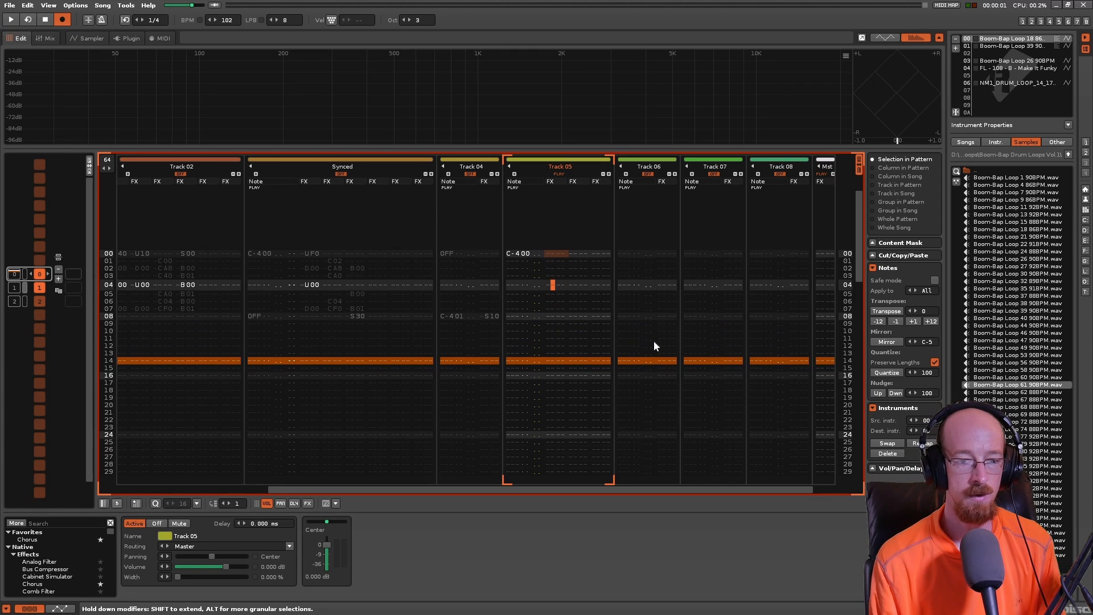
- Enter the sample offset command S00 on line 00 in the first effect column of Track 05
{"action": "key", "text": "Up"}
{"action": "key", "text": "Up"}
{"action": "key", "text": "Up"}
{"action": "key", "text": "Up"}
{"action": "type", "text": "s"}
{"action": "key", "text": "Up"}
{"action": "key", "text": "Right"}
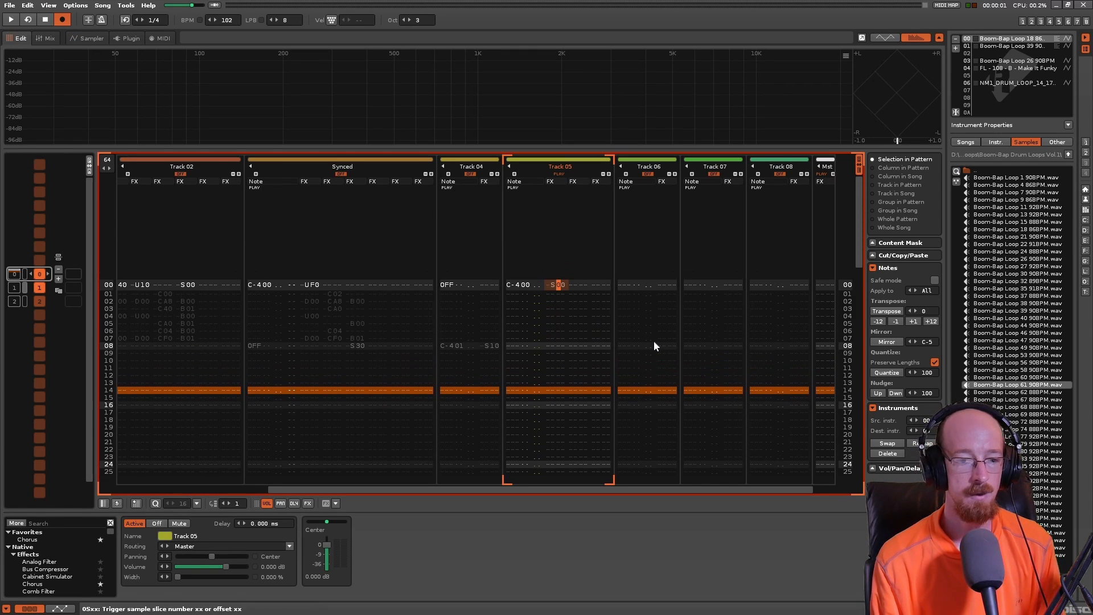
{"action": "key", "text": "Left"}
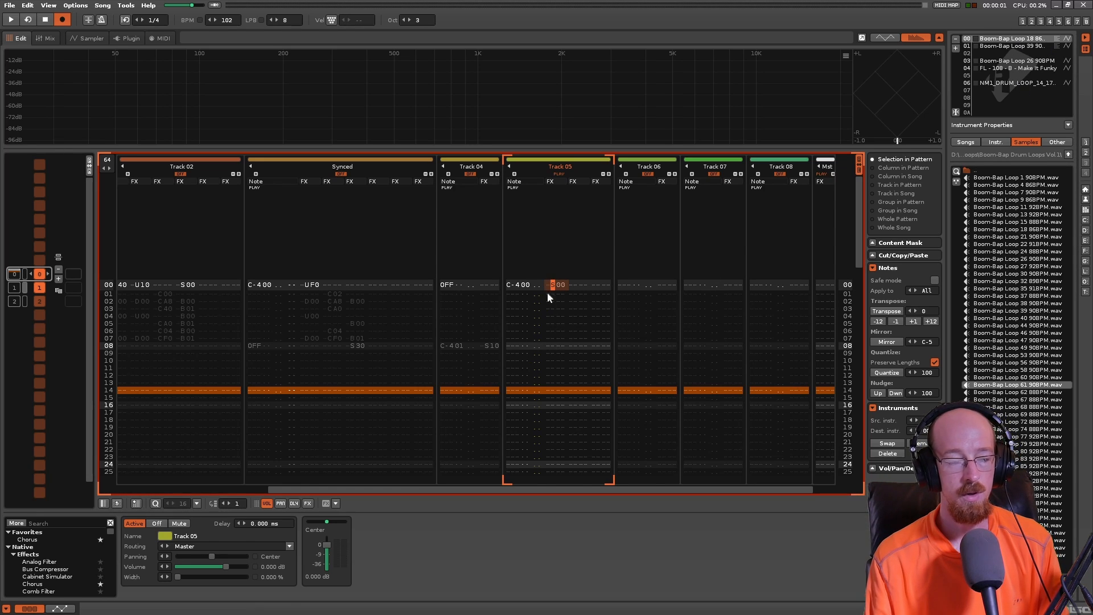
- Examine the sample waveform's ruler in the sampler and its unit options, keeping 0S Effect
{"action": "key", "text": "F3"}
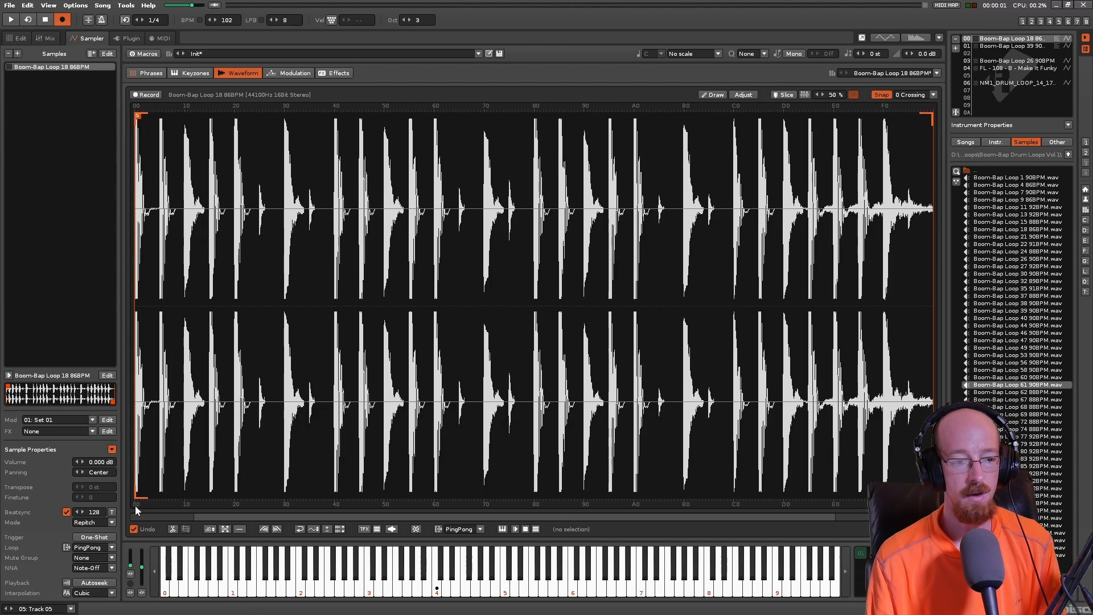
{"action": "right_click", "coordinate": [278, 505]}
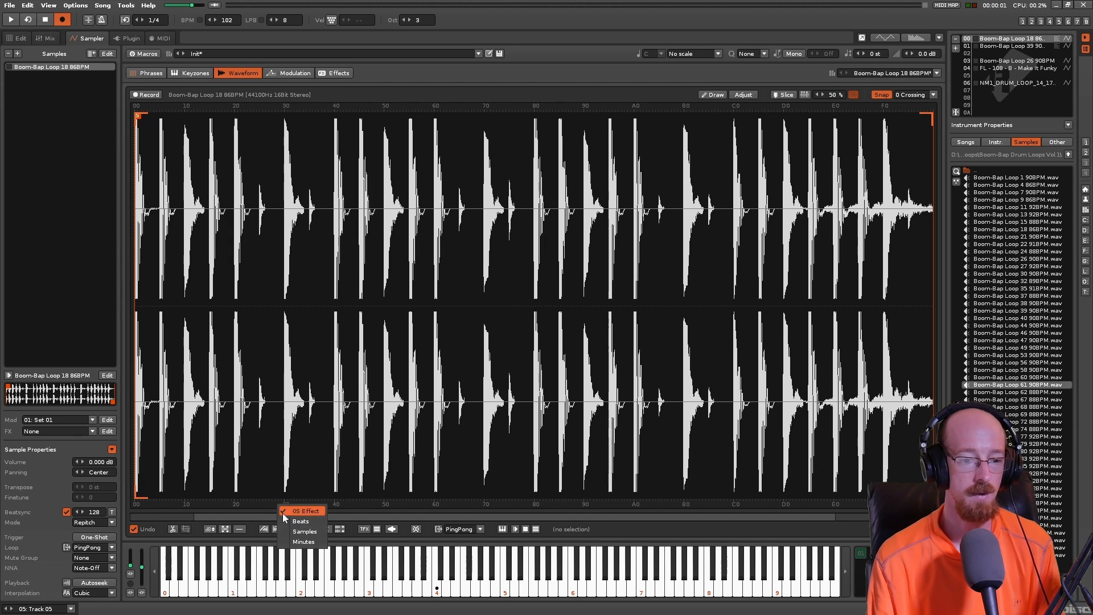
{"action": "left_click", "coordinate": [208, 502]}
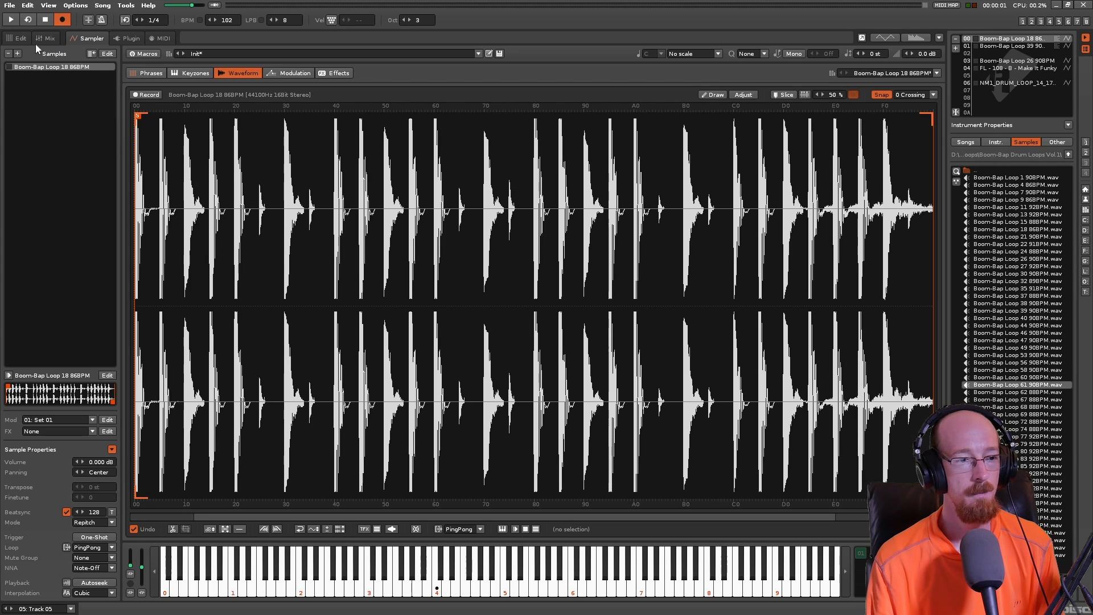
- Return to the pattern editor and set the sample offset command on line 00 of Track 05 to S10
{"action": "left_click", "coordinate": [20, 39]}
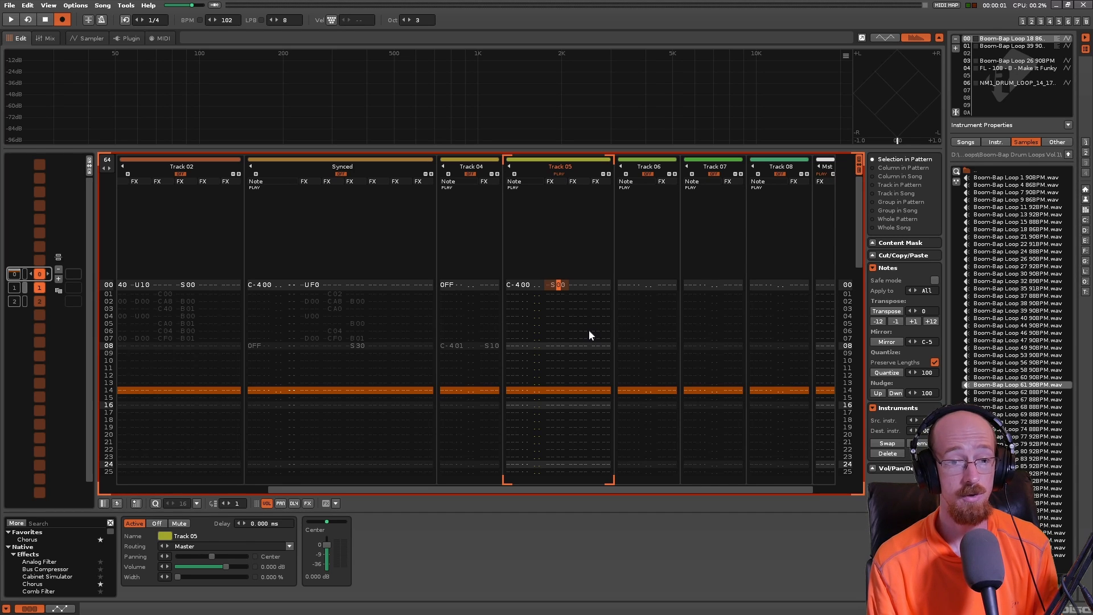
{"action": "type", "text": "1"}
{"action": "key", "text": "Up"}
{"action": "key", "text": "Left"}
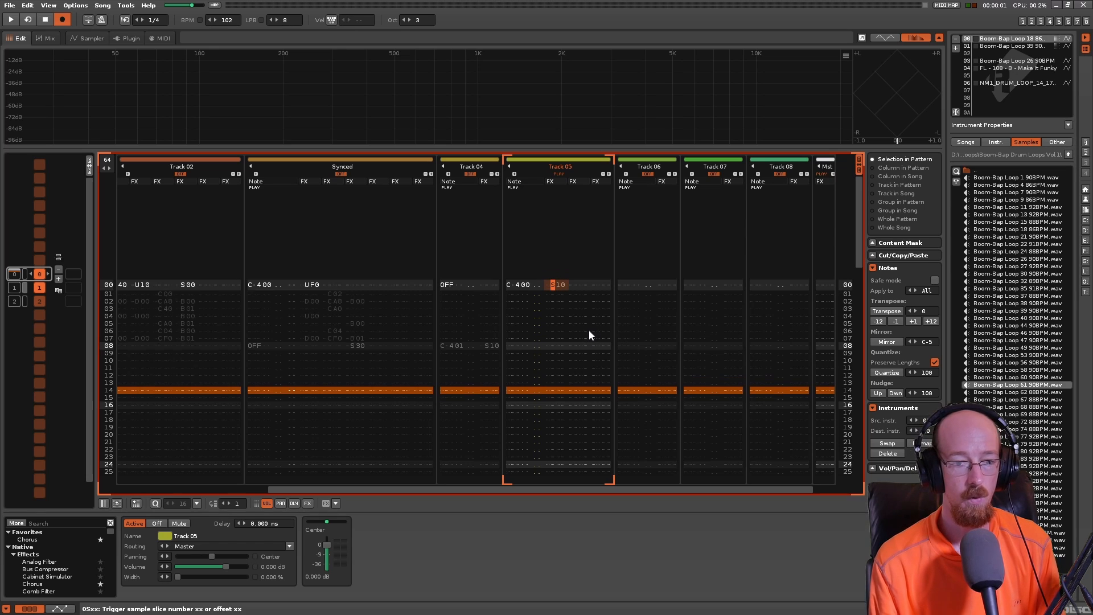
- Check the position of offset 10 on the sample's waveform, and play the pattern with the S10 command
{"action": "left_click", "coordinate": [84, 39]}
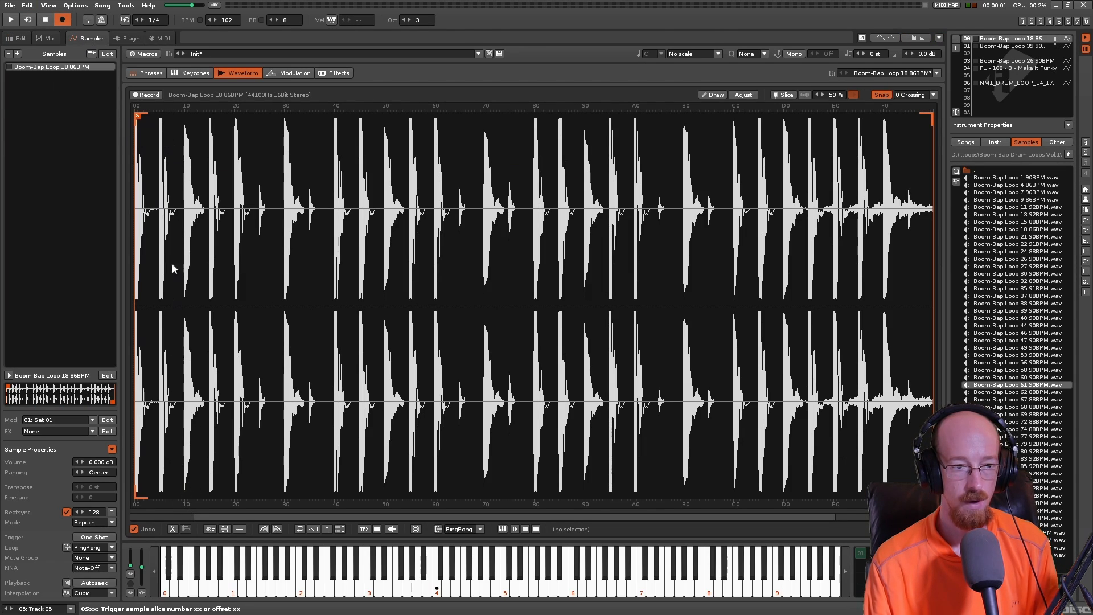
{"action": "left_click", "coordinate": [20, 39]}
{"action": "key", "text": "space"}
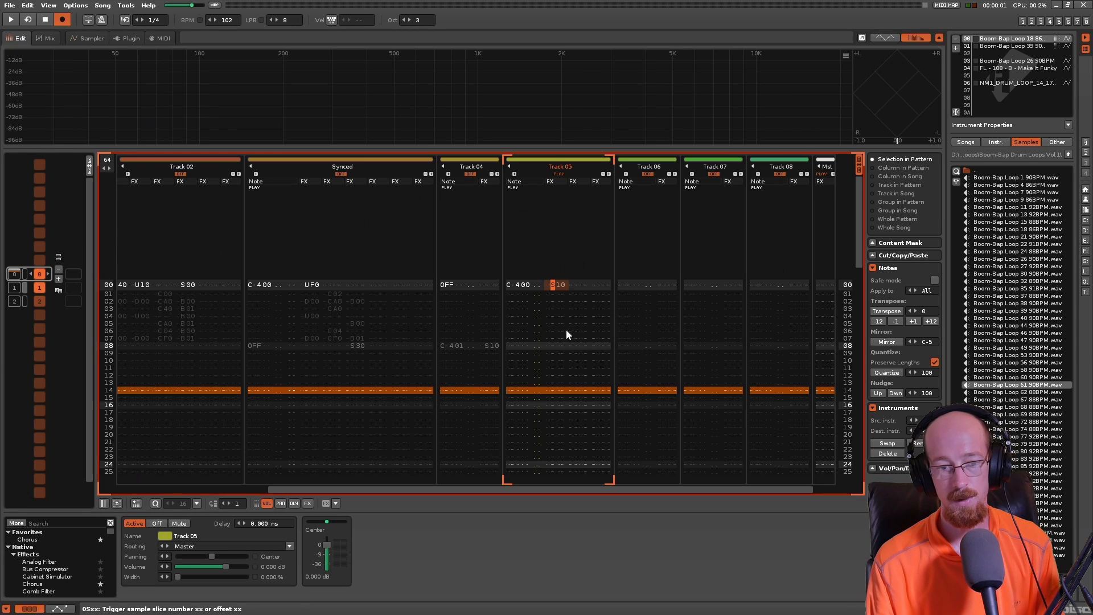
{"action": "key", "text": "space"}
- Consult the sample's waveform ruler, set the offset command on line 00 of Track 05 to S18, and play it back
{"action": "key", "text": "Right"}
{"action": "key", "text": "Right"}
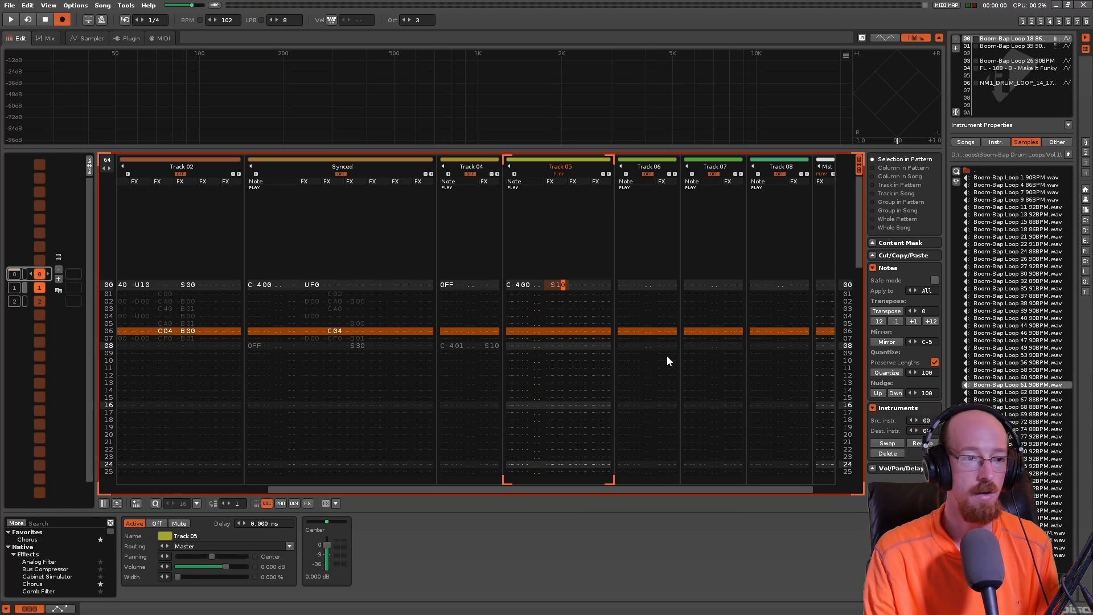
{"action": "left_click", "coordinate": [88, 38]}
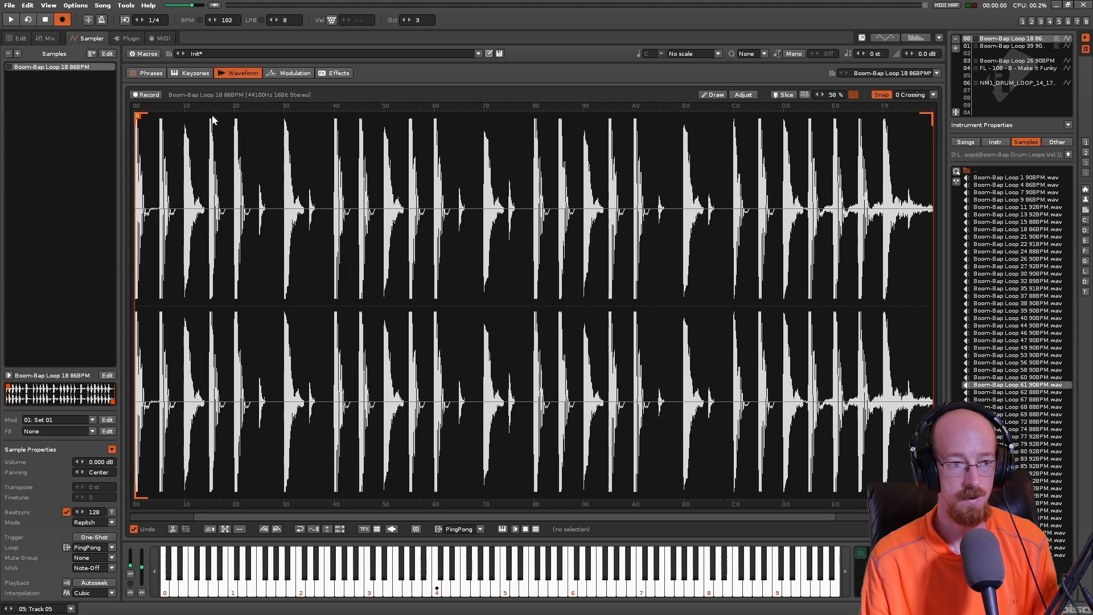
{"action": "left_click", "coordinate": [21, 40]}
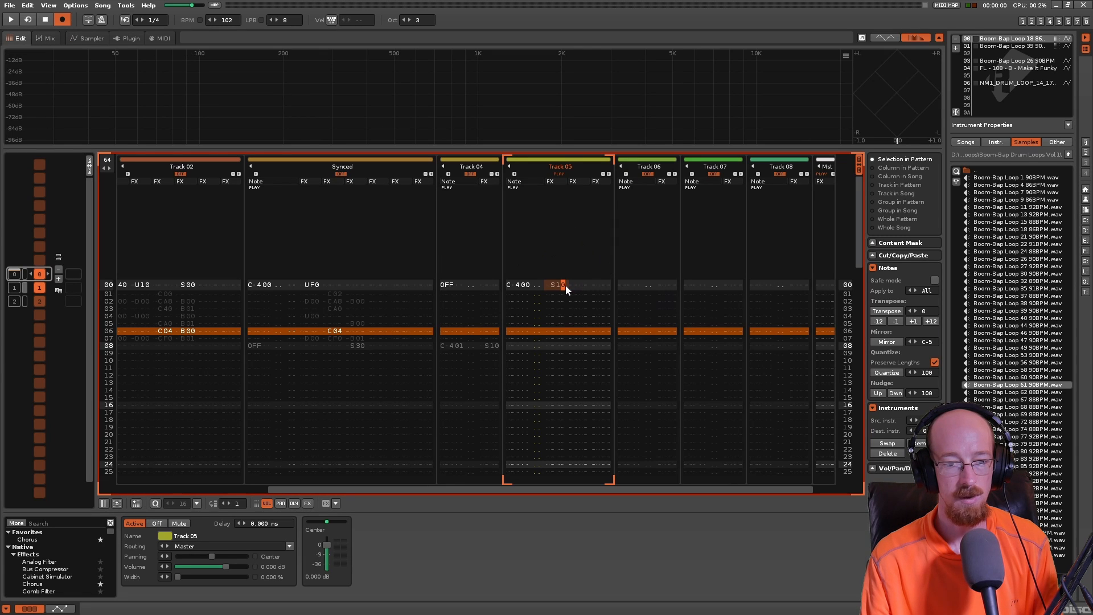
{"action": "type", "text": "18"}
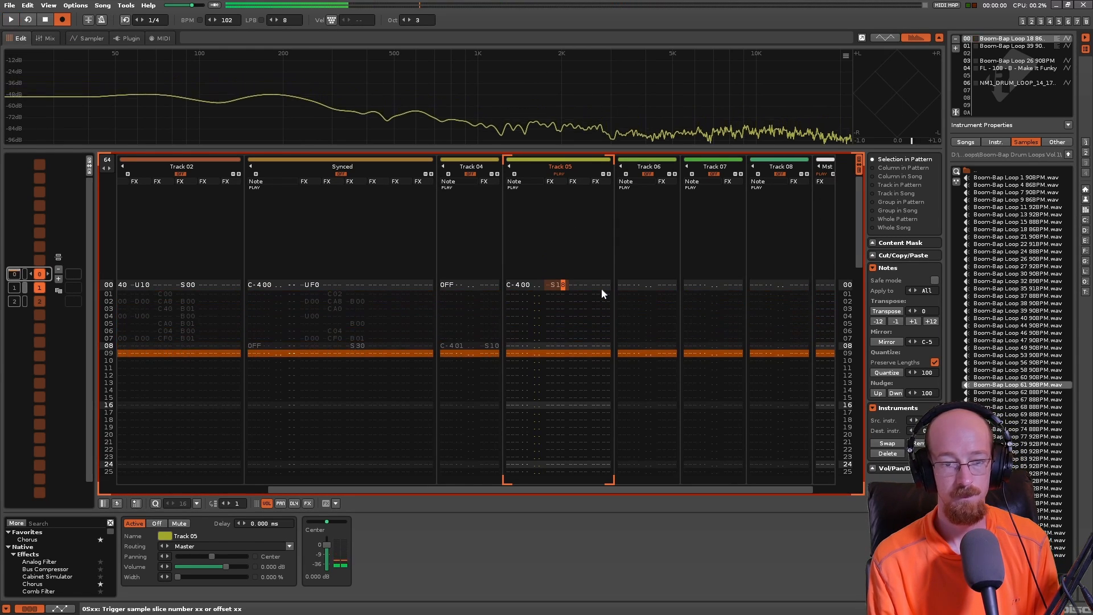
{"action": "key", "text": "space"}
- Play the pattern with the sample's waveform in view to compare the S18 starting point with the drum hits
{"action": "left_click", "coordinate": [46, 40]}
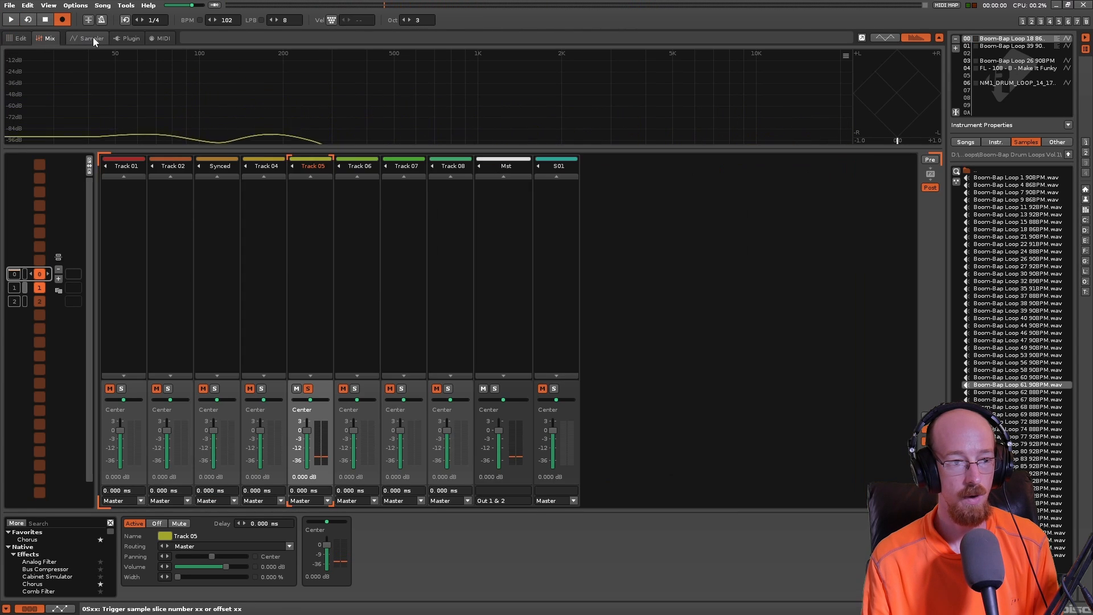
{"action": "left_click", "coordinate": [84, 39]}
{"action": "key", "text": "space"}
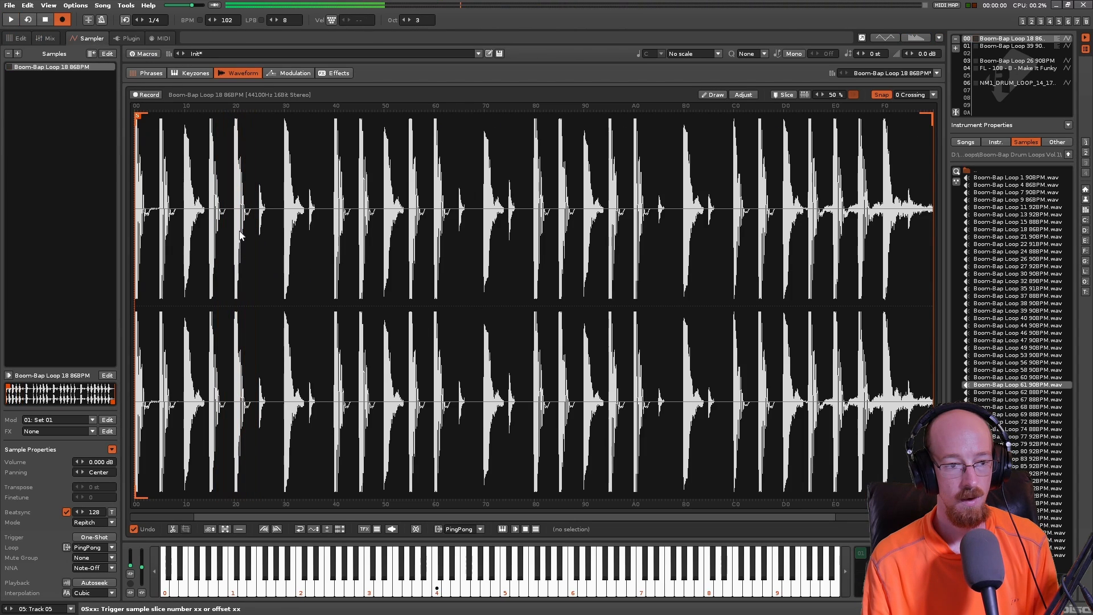
{"action": "key", "text": "space"}
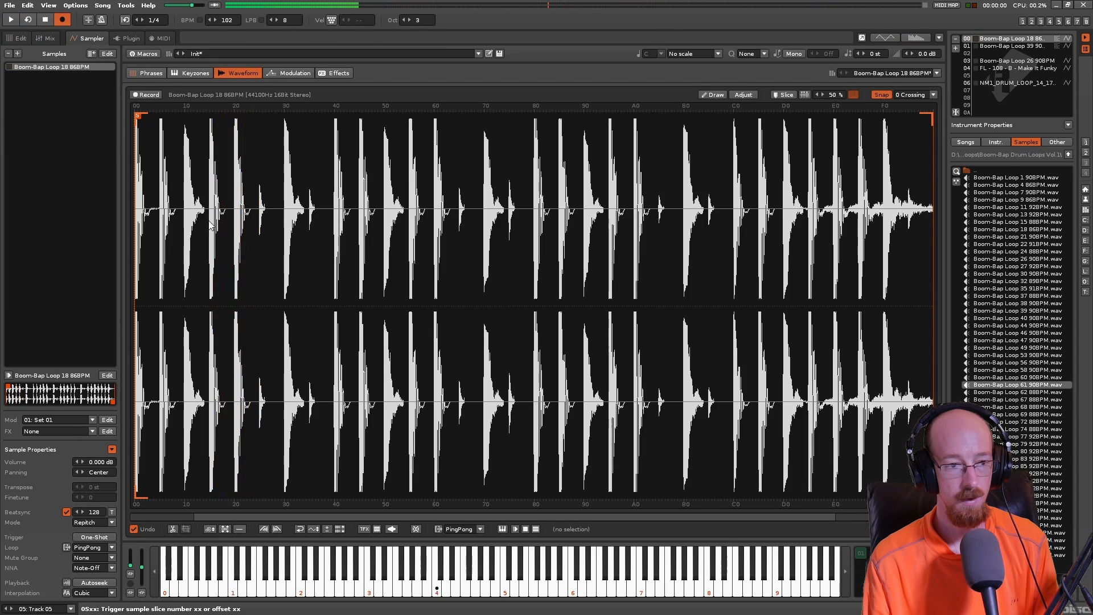
- Change the sample offset command on line 00 of Track 05 to S14 in the pattern editor and play it back twice
{"action": "left_click", "coordinate": [19, 39]}
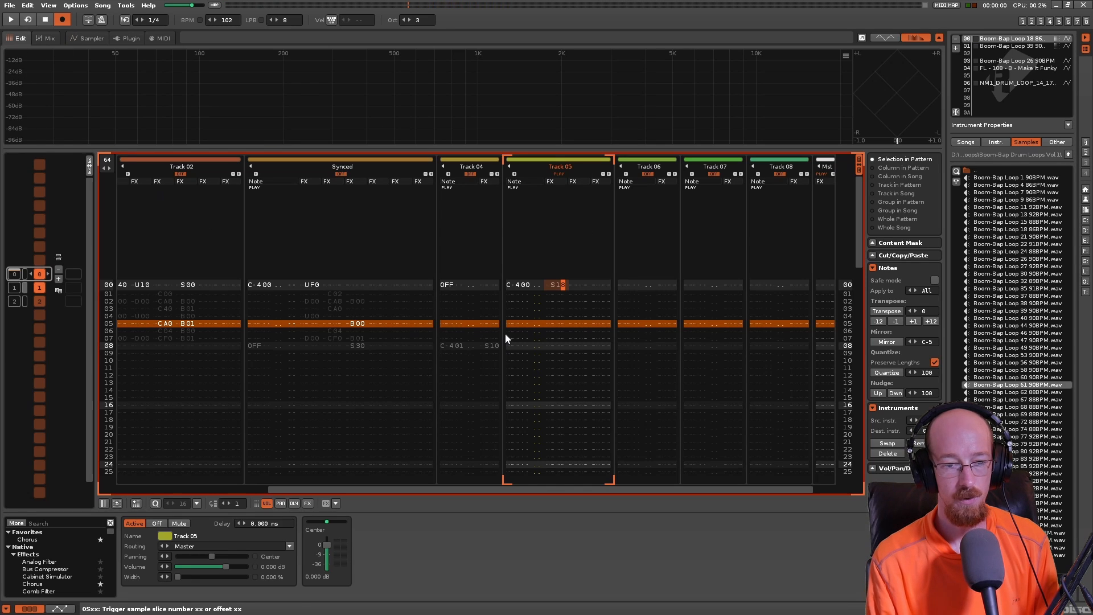
{"action": "type", "text": "4"}
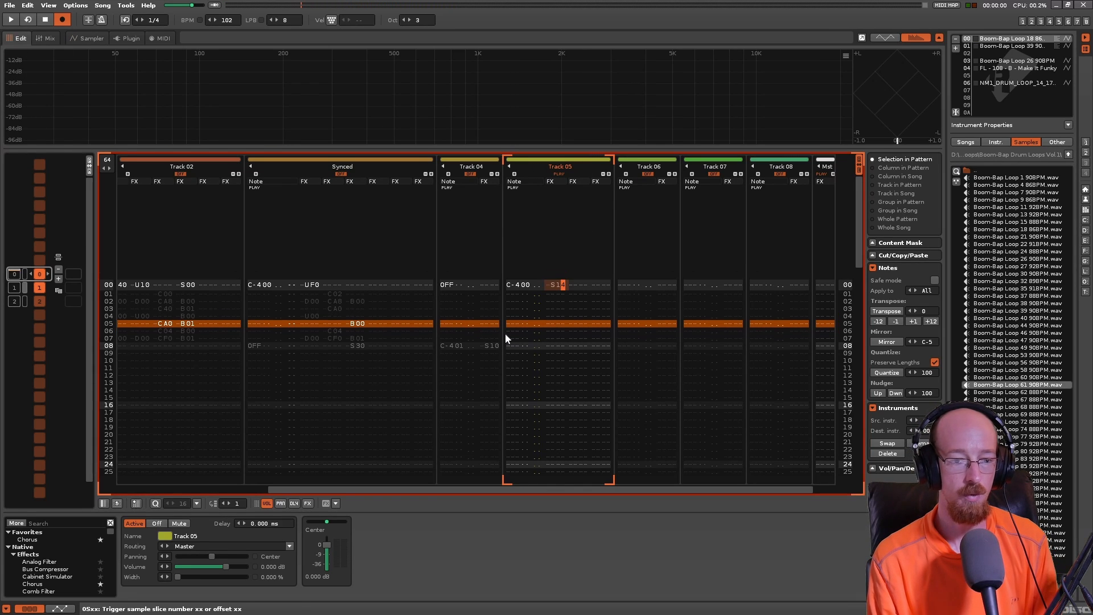
{"action": "key", "text": "space"}
{"action": "key", "text": "space"}
{"action": "key", "text": "space"}
{"action": "key", "text": "space"}
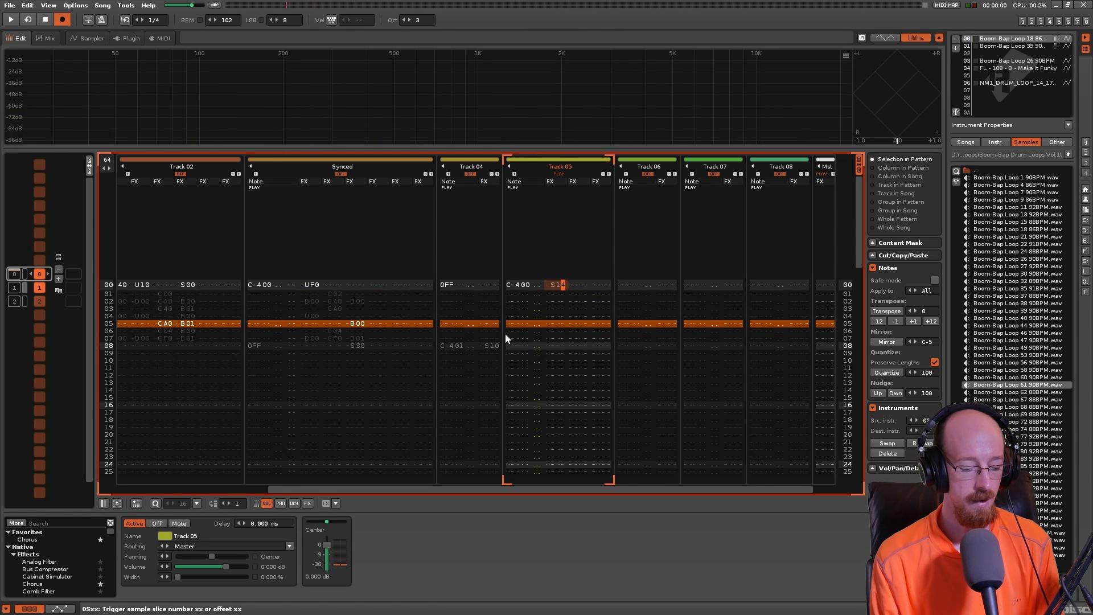
- Set the sample offset command on line 00 of Track 05 to S1C, play it back, and compare it with the sample's waveform
{"action": "type", "text": "c"}
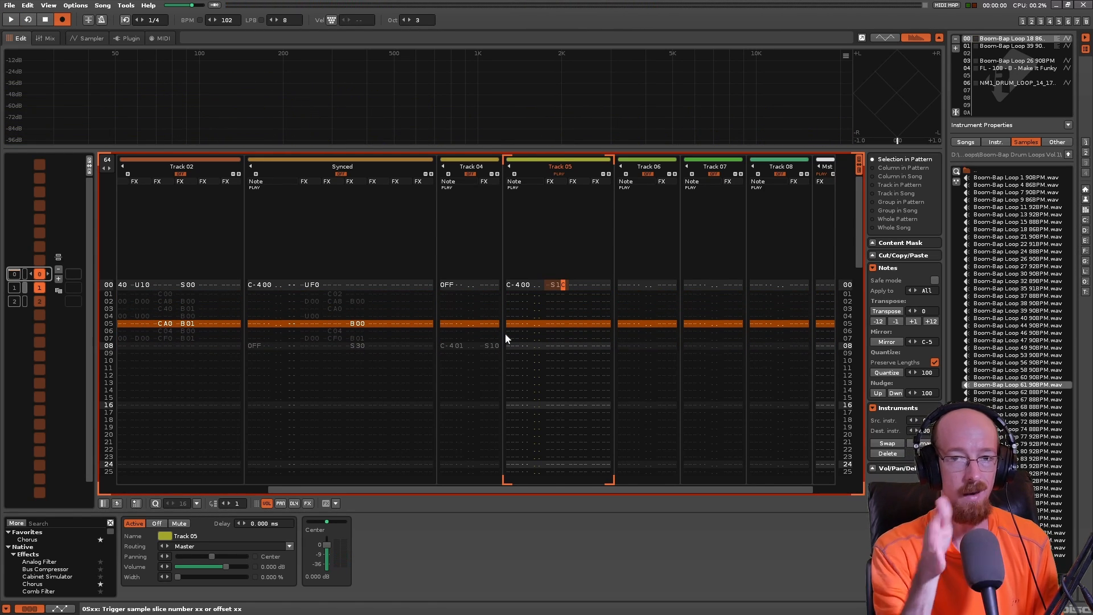
{"action": "key", "text": "space"}
{"action": "key", "text": "space"}
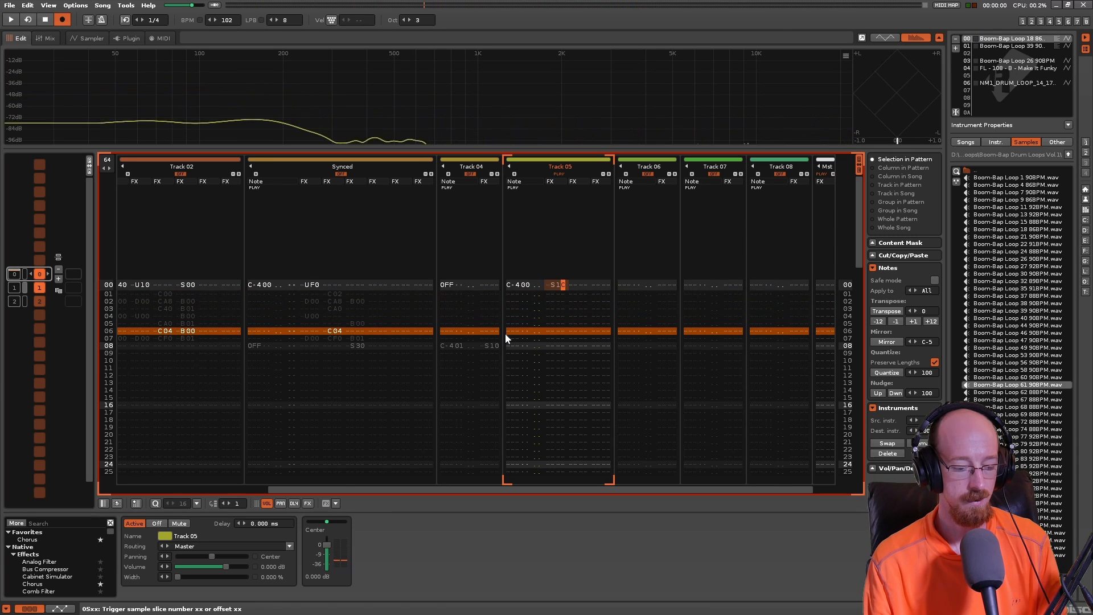
{"action": "key", "text": "F6"}
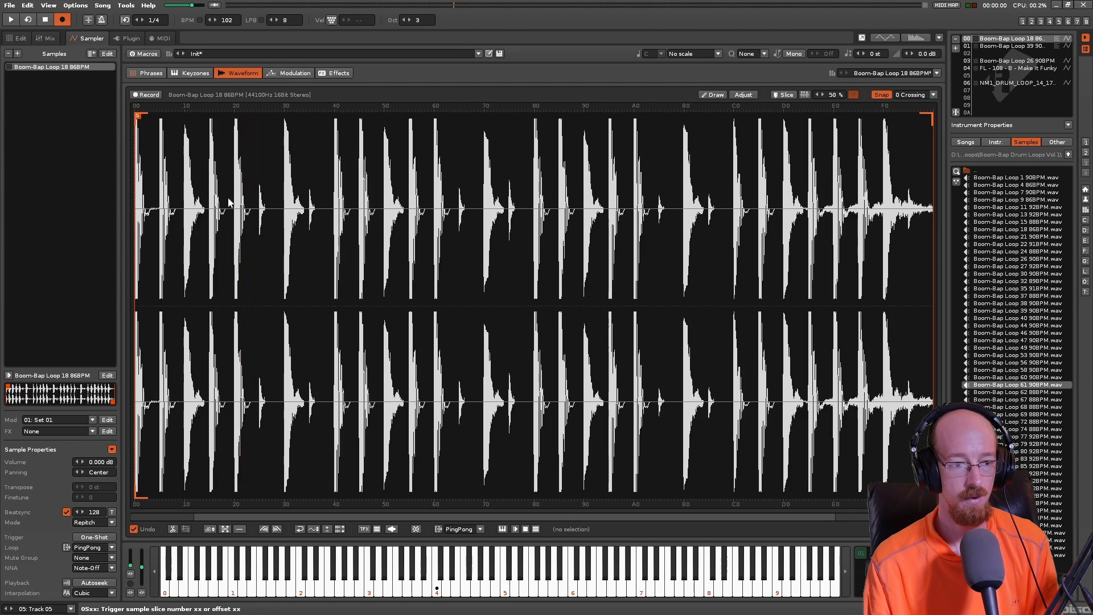
{"action": "left_click", "coordinate": [24, 39]}
{"action": "left_click", "coordinate": [558, 286]}
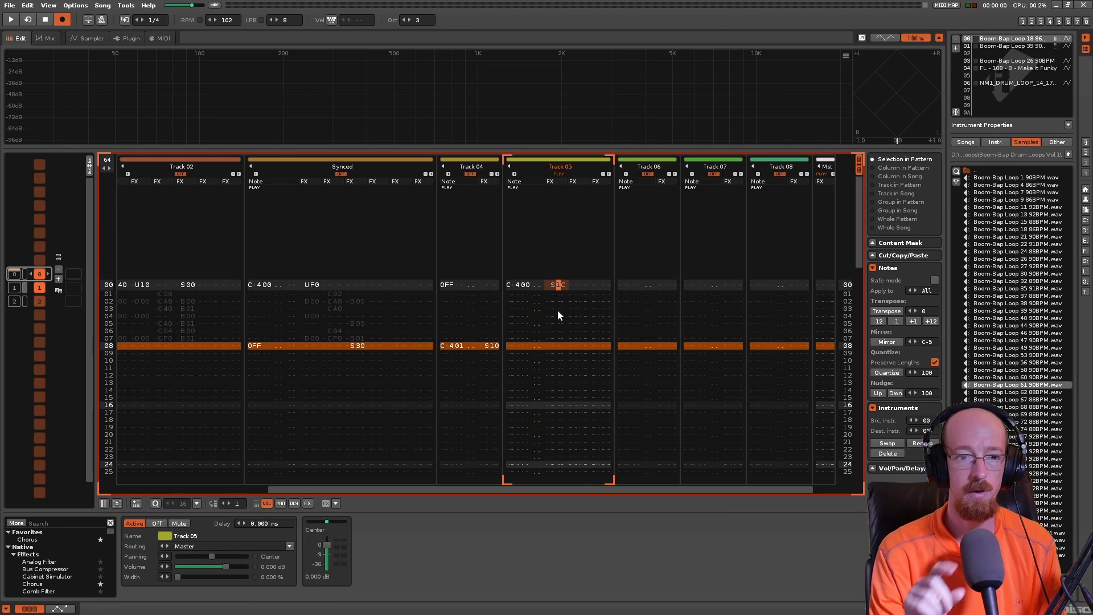
- Unmute the Synced track, mute Track 05, and play the pattern to hear the Synced track's combined effect commands
{"action": "left_click_drag", "start_coordinate": [478, 489], "coordinate": [401, 444]}
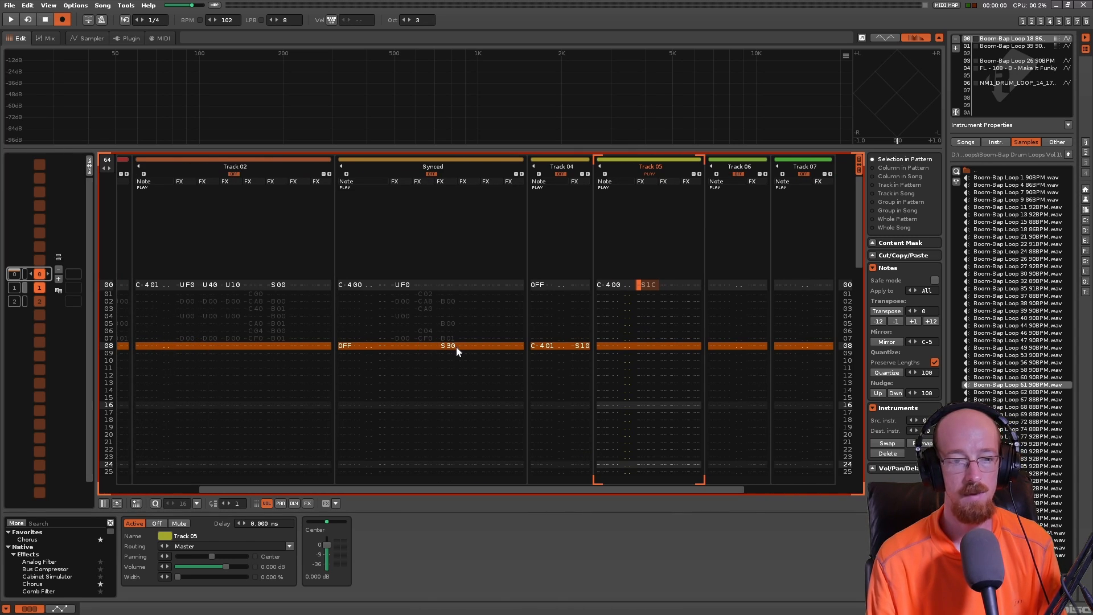
{"action": "left_click", "coordinate": [579, 346]}
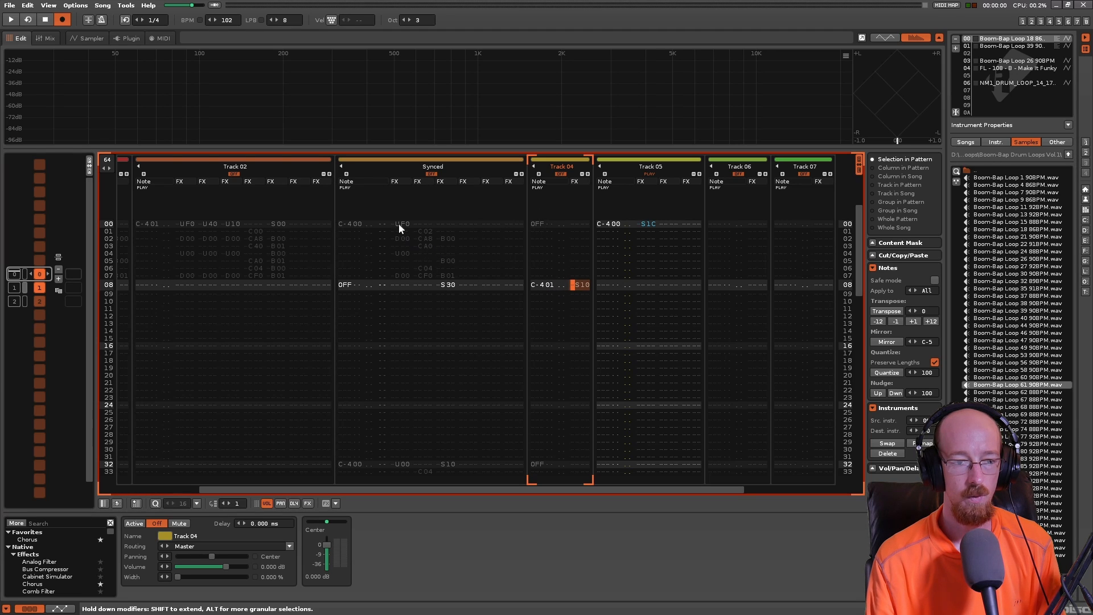
{"action": "left_click", "coordinate": [431, 173]}
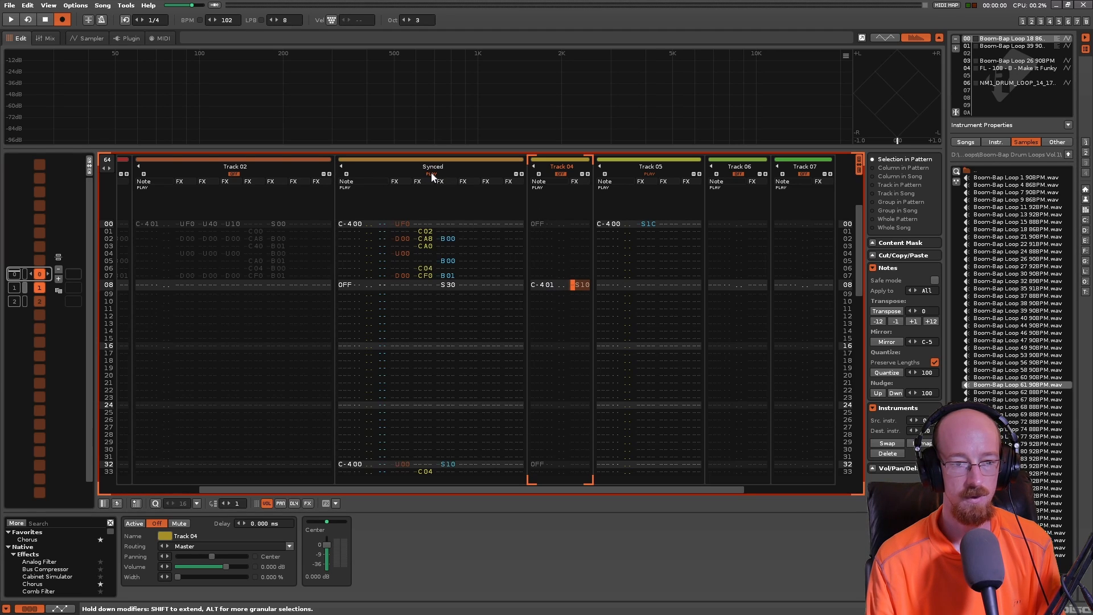
{"action": "left_click", "coordinate": [651, 172]}
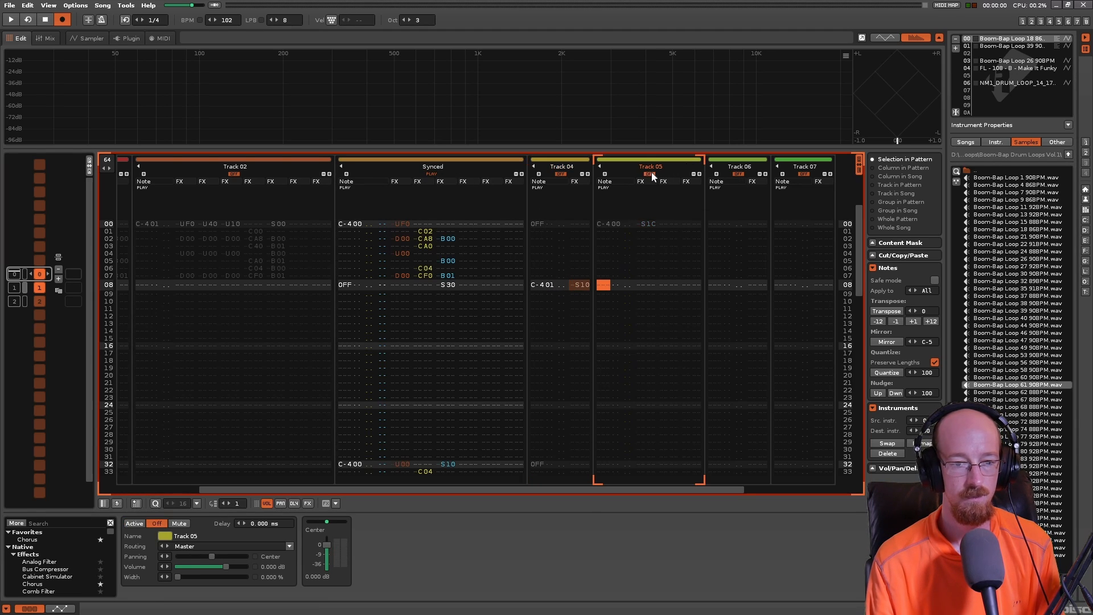
{"action": "key", "text": "space"}
{"action": "key", "text": "space"}
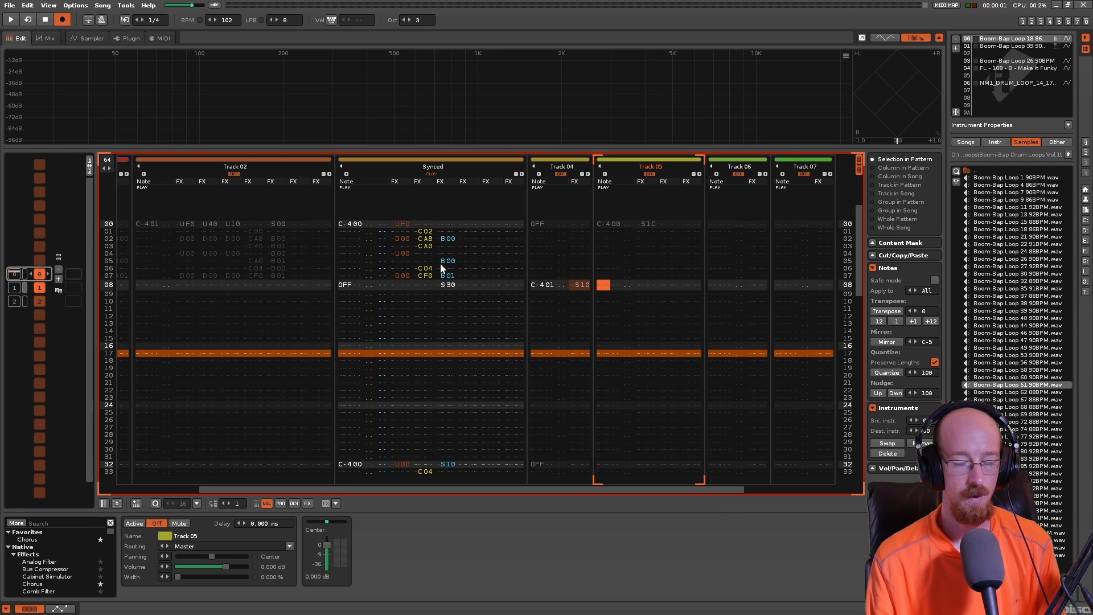
- Switch playback from the Synced track to Track 04 and listen to its S10 offset on line 08
{"action": "left_click", "coordinate": [560, 174]}
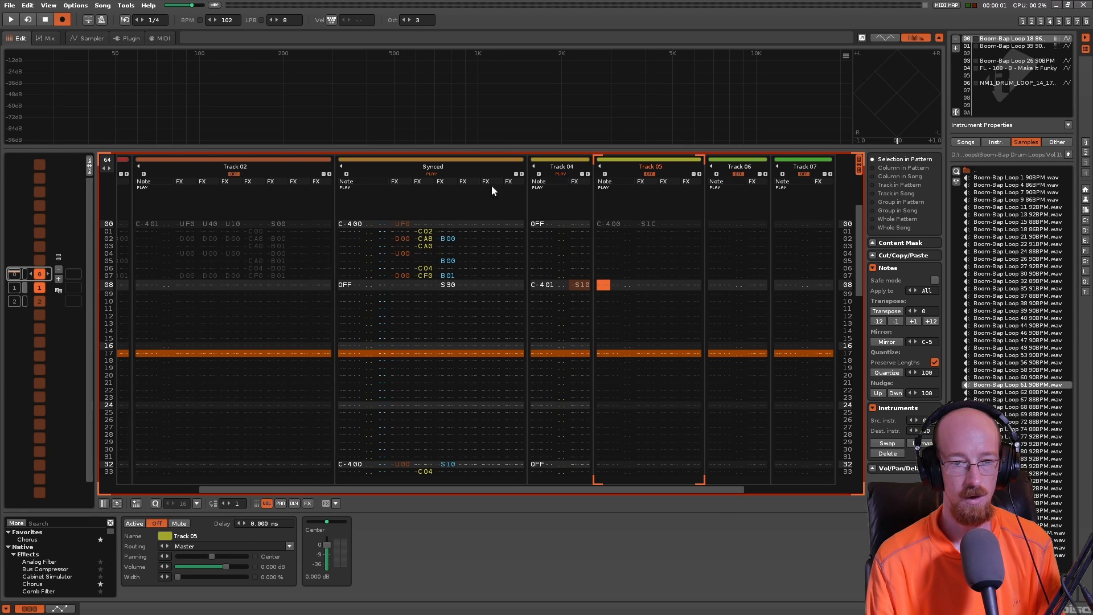
{"action": "left_click", "coordinate": [432, 174]}
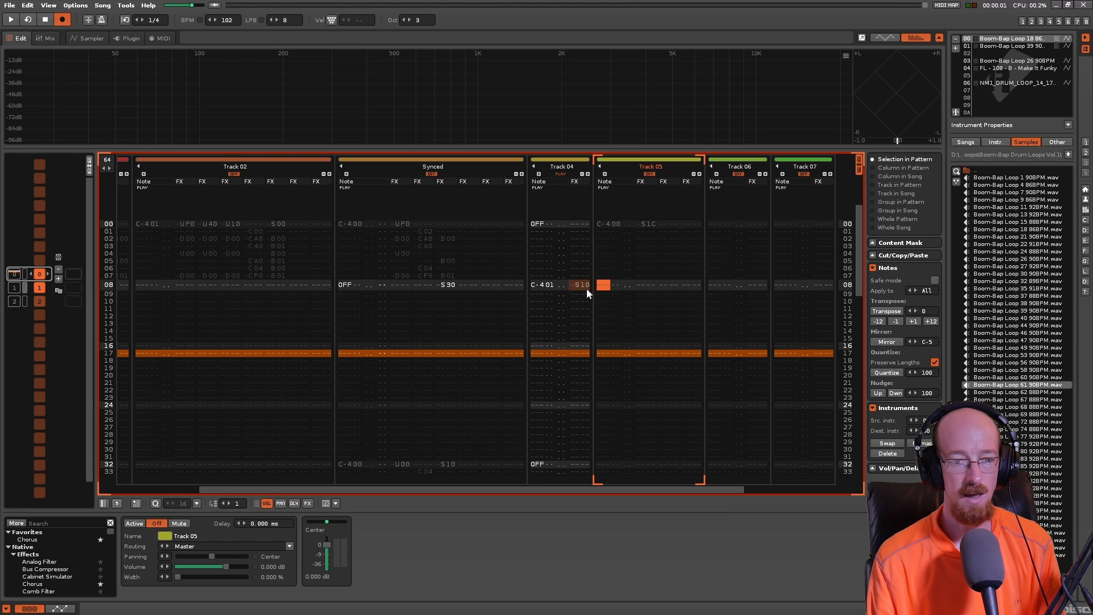
{"action": "key", "text": "space"}
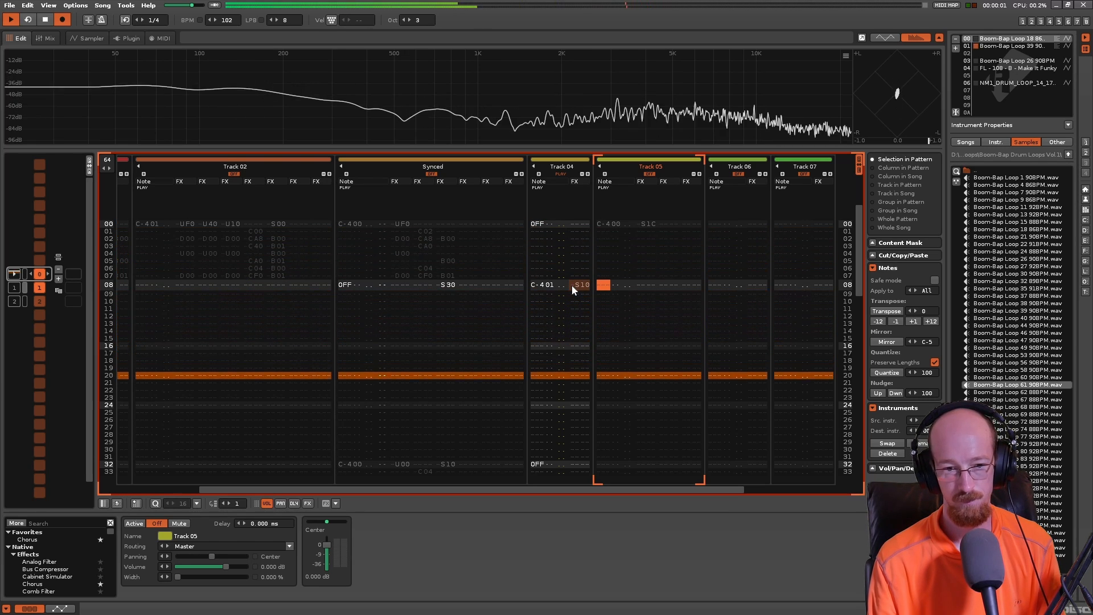
{"action": "key", "text": "space"}
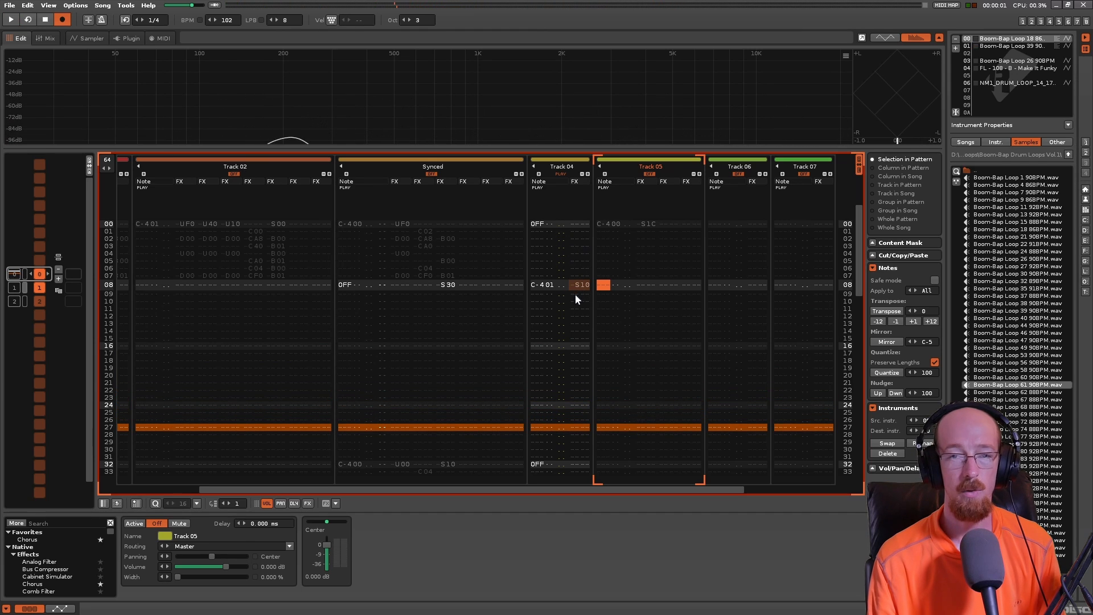
- Switch playback from Track 04 back to Track 05 and delete the S1C command on its line 00
{"action": "left_click", "coordinate": [560, 174]}
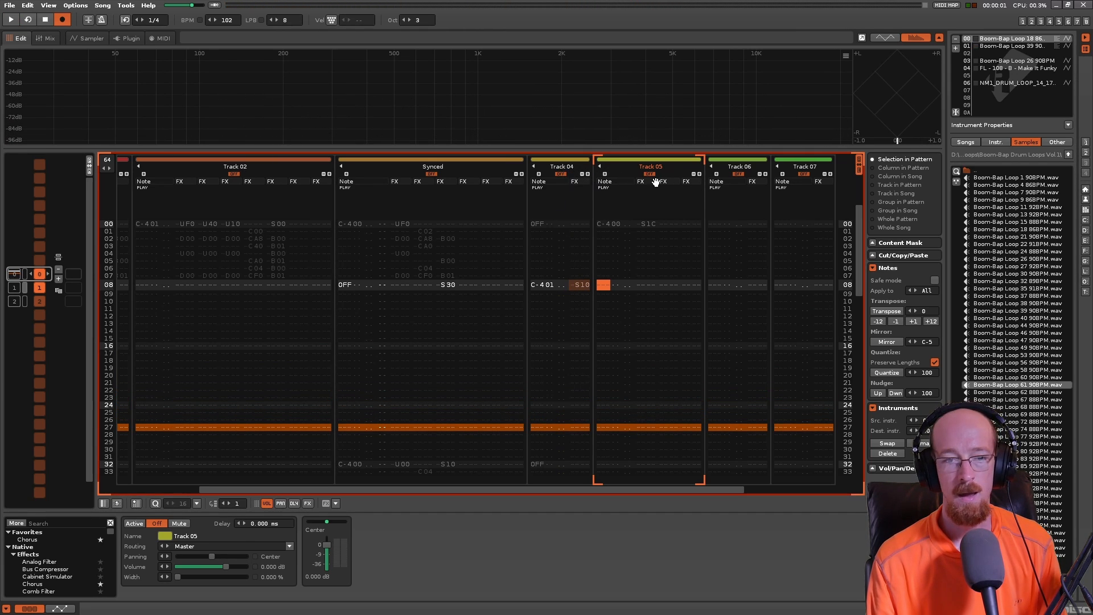
{"action": "left_click", "coordinate": [648, 173]}
{"action": "left_click", "coordinate": [668, 225]}
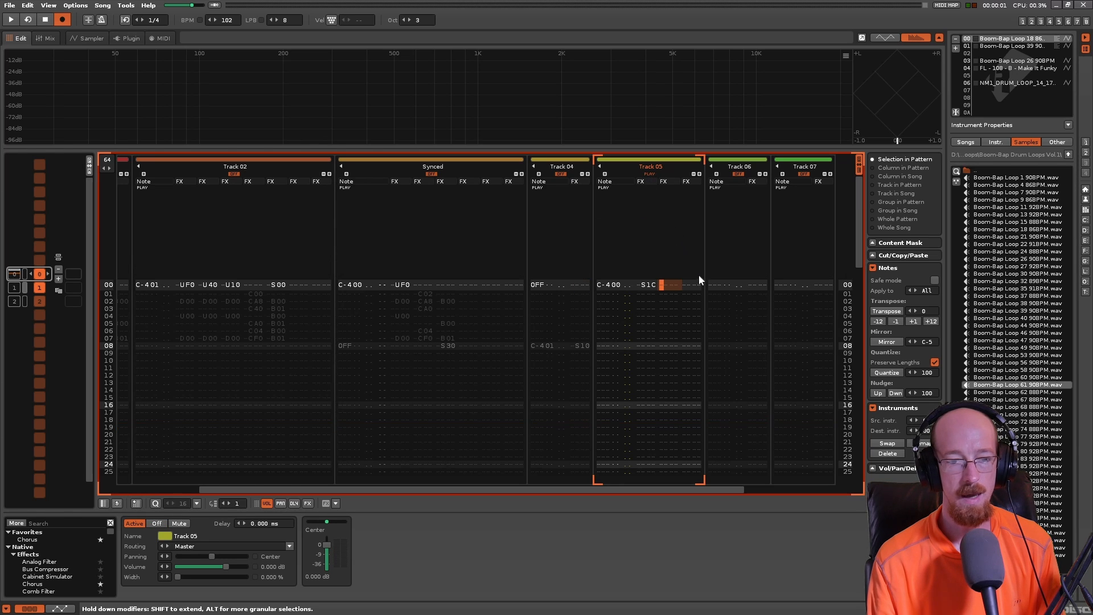
{"action": "key", "text": "Right"}
{"action": "key", "text": "Left"}
{"action": "key", "text": "Left"}
{"action": "key", "text": "Left"}
{"action": "key", "text": "Left"}
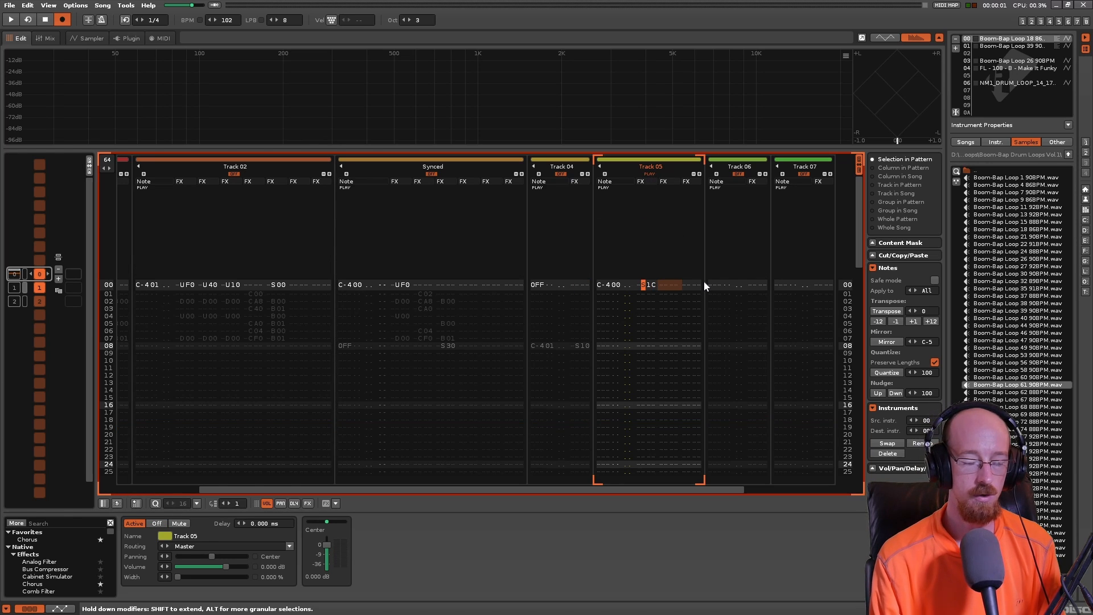
{"action": "key", "text": "Delete"}
- Enter the volume cut command CF0 in the second effect column on line 00 of Track 05 and play it back
{"action": "key", "text": "Right"}
{"action": "key", "text": "Up"}
{"action": "key", "text": "Right"}
{"action": "key", "text": "Right"}
{"action": "key", "text": "Right"}
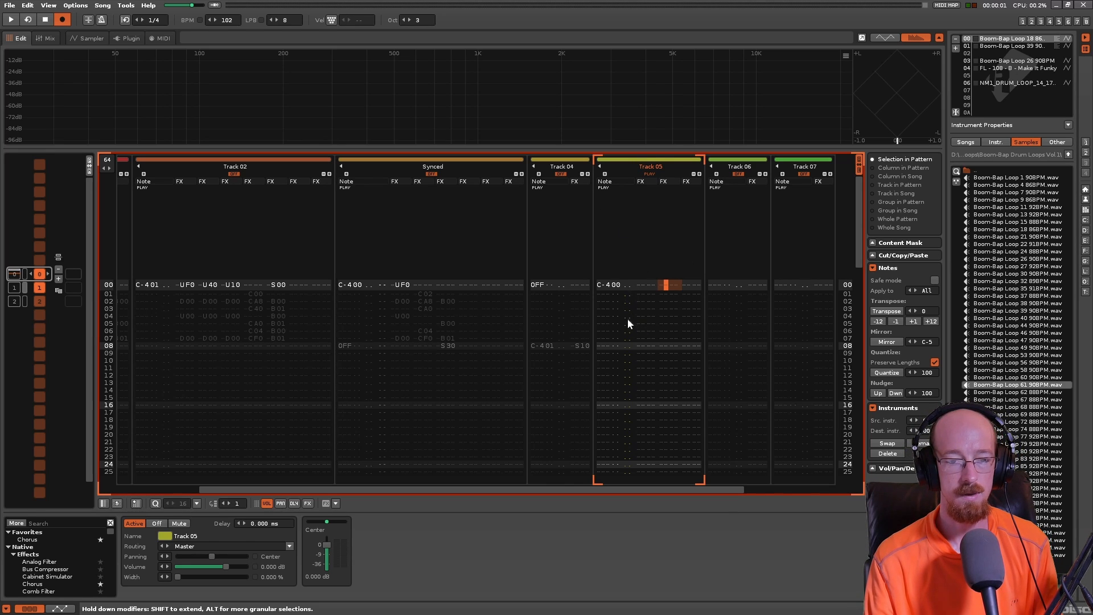
{"action": "type", "text": "c"}
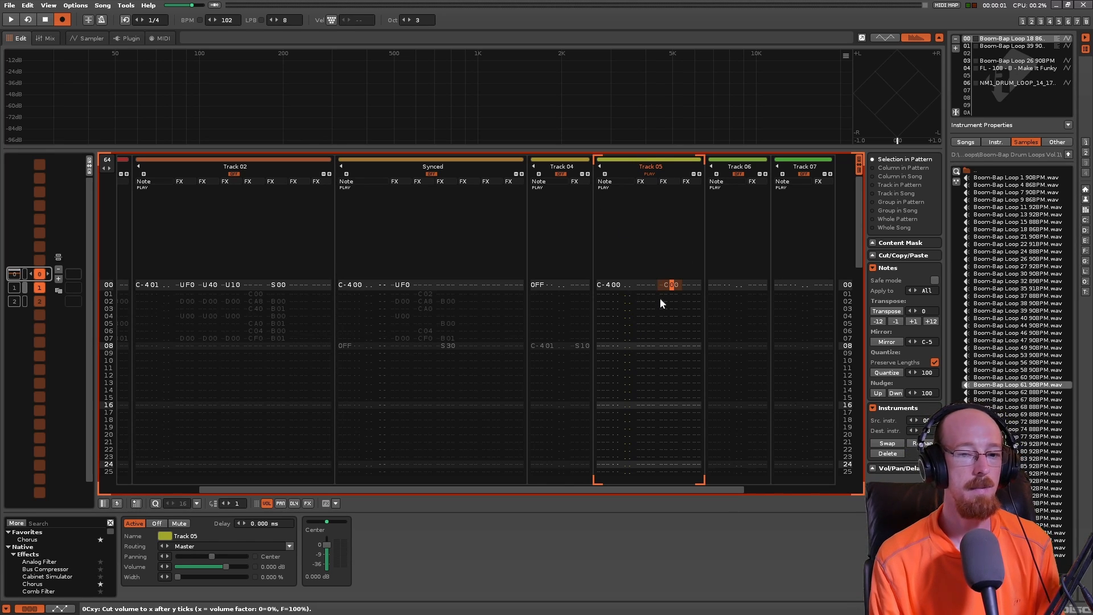
{"action": "type", "text": "f"}
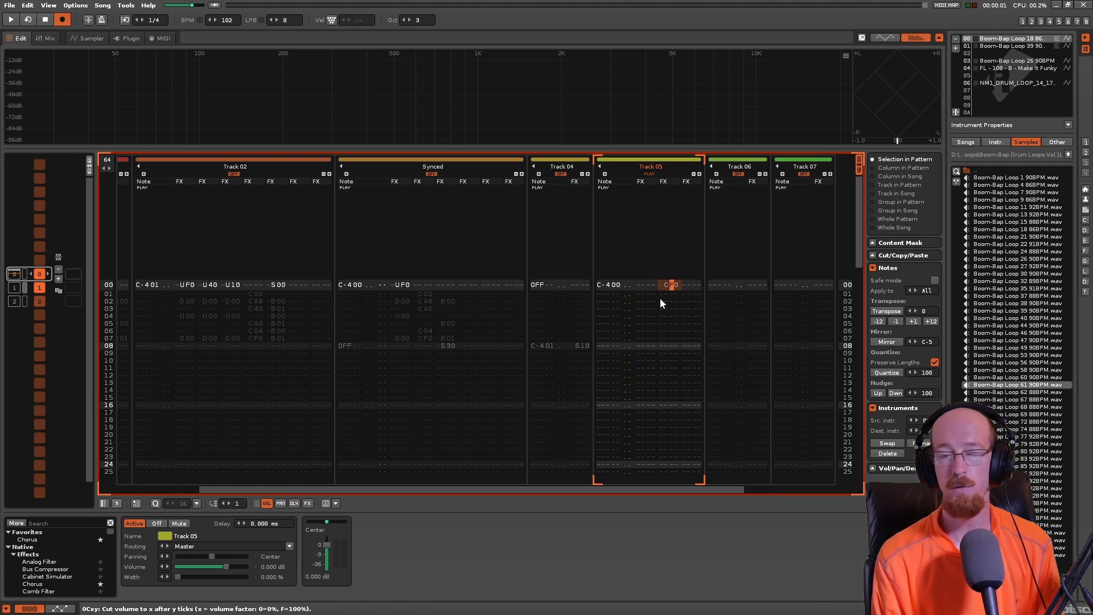
{"action": "key", "text": "space"}
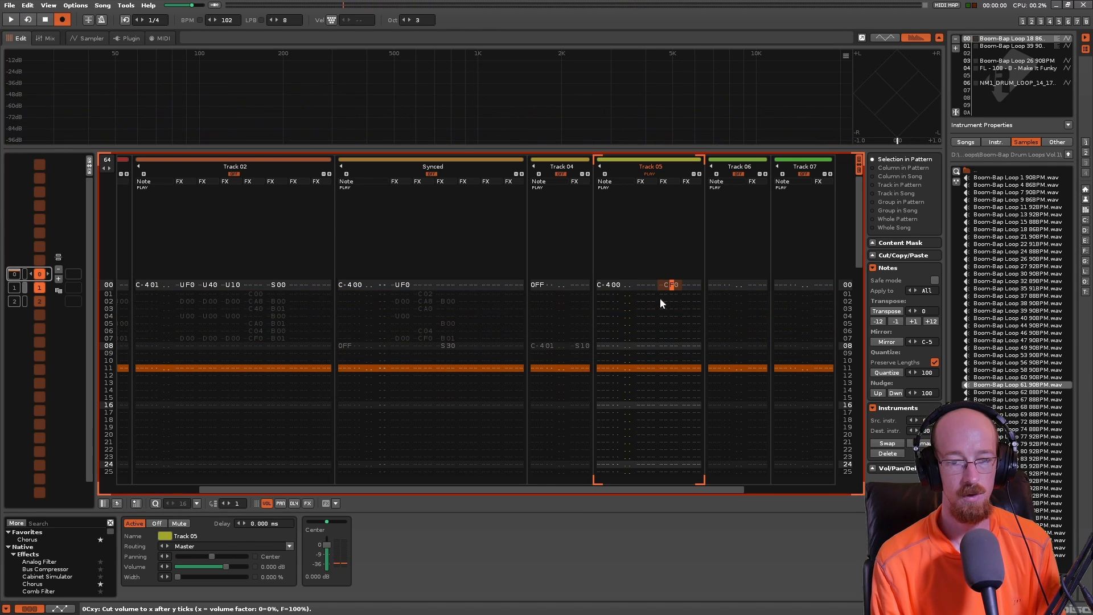
- Change the volume cut command on line 00 of Track 05 to C30
{"action": "type", "text": "c"}
{"action": "key", "text": "Up"}
{"action": "type", "text": "3"}
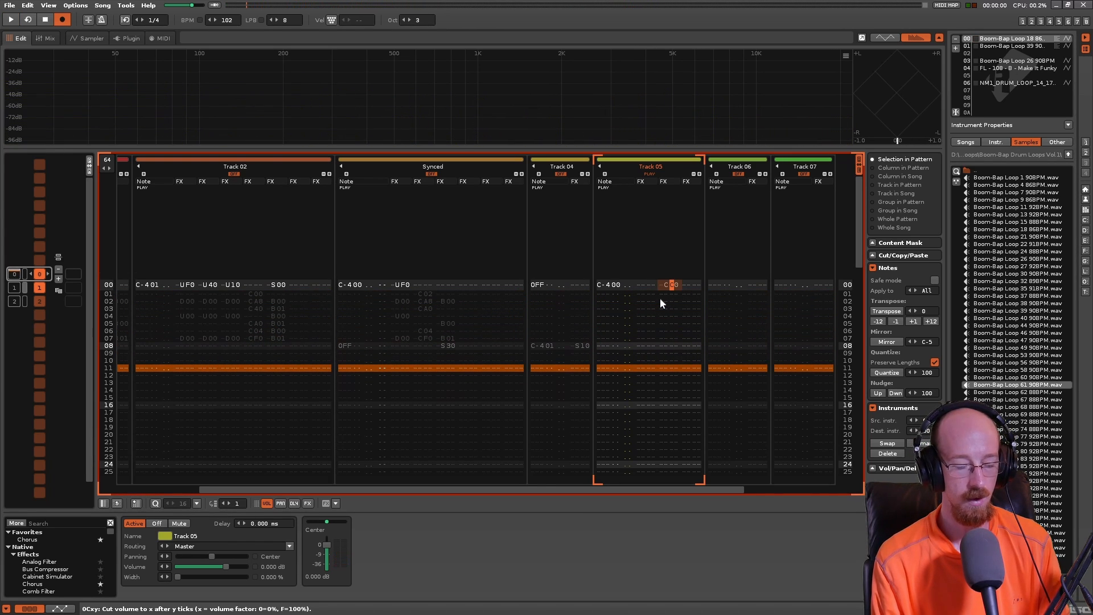
- Listen to the C30 volume cut on line 00 of Track 05 and change that command to CF0
{"action": "key", "text": "space"}
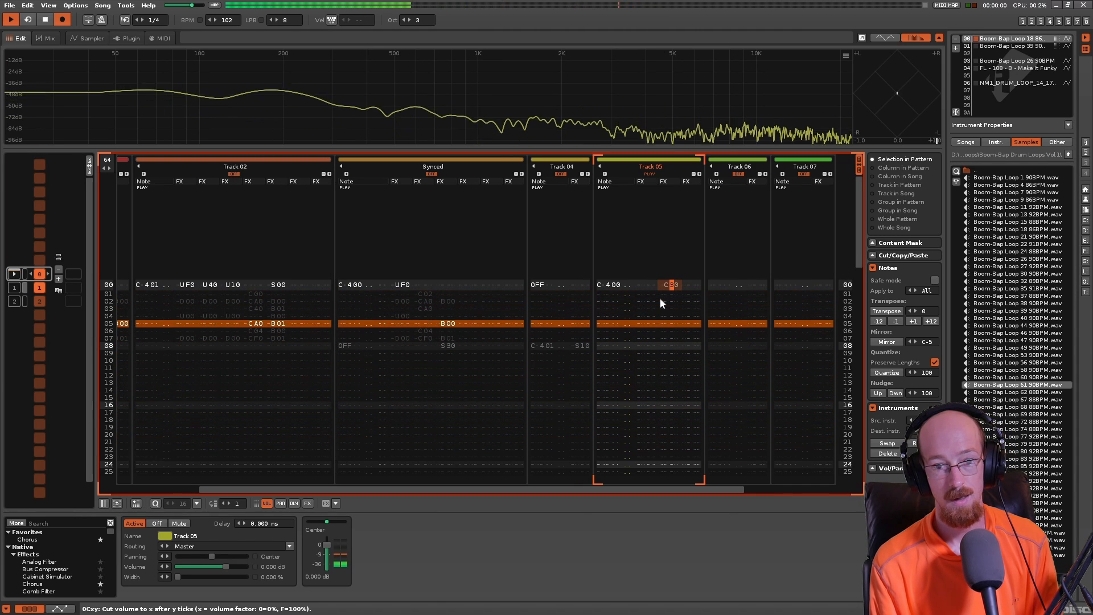
{"action": "key", "text": "space"}
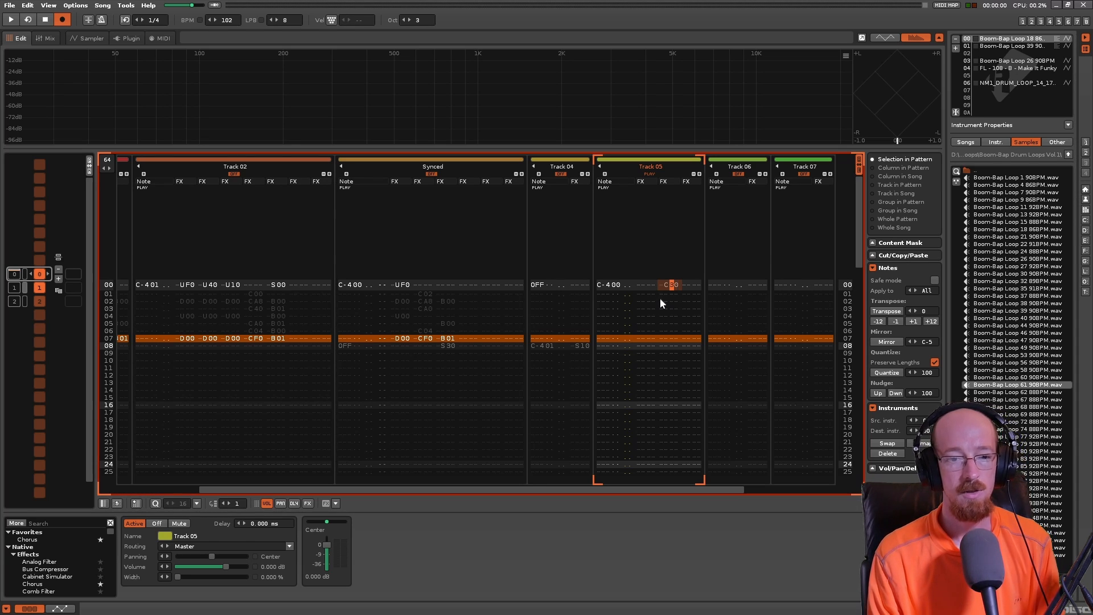
{"action": "type", "text": "f"}
{"action": "key", "text": "Left"}
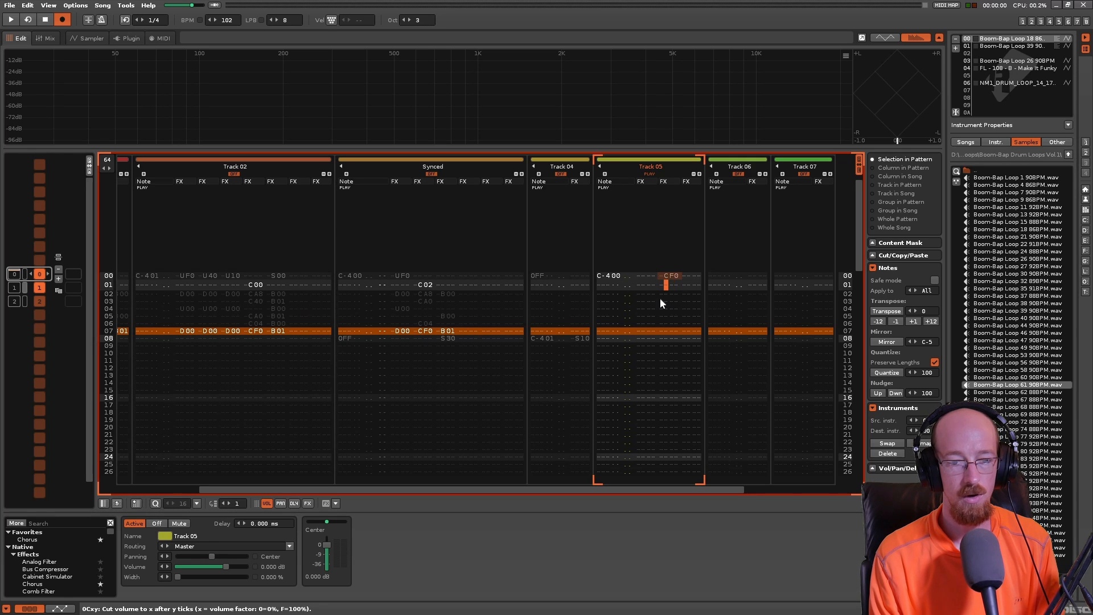
{"action": "key", "text": "Up"}
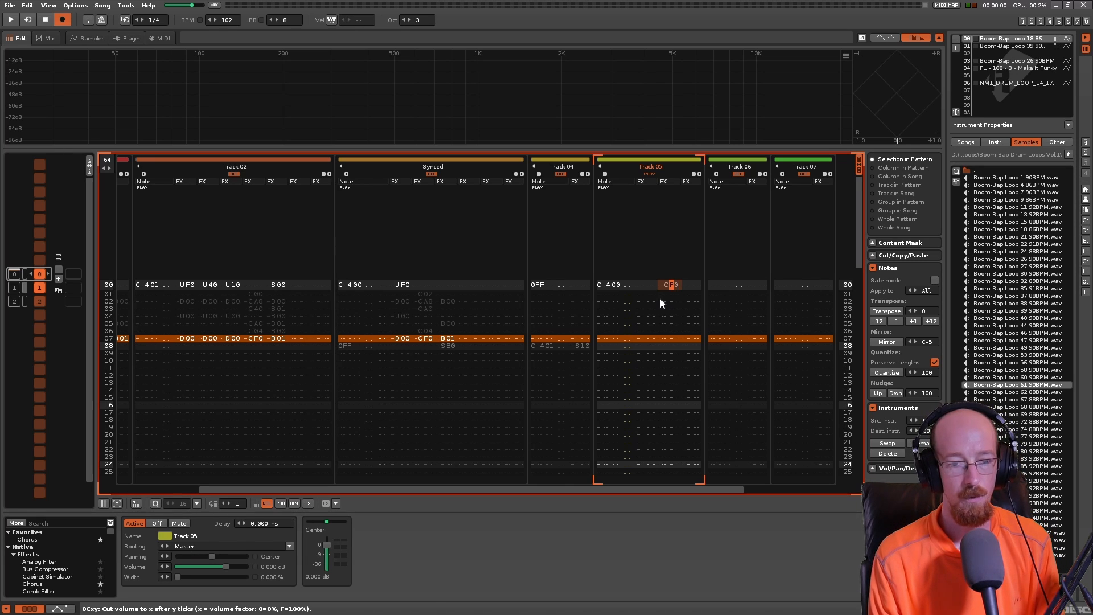
- Enter the volume cut command C30 on line 04 in the second effect column of Track 05
{"action": "key", "text": "Down"}
{"action": "key", "text": "Down"}
{"action": "key", "text": "Down"}
{"action": "key", "text": "Down"}
{"action": "type", "text": "c"}
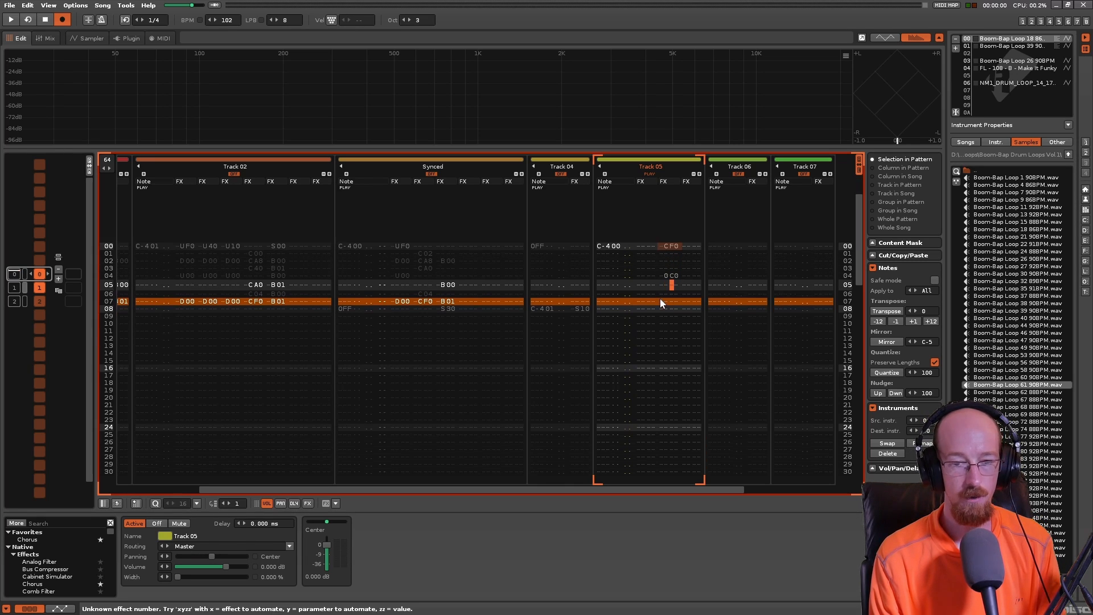
{"action": "key", "text": "Up"}
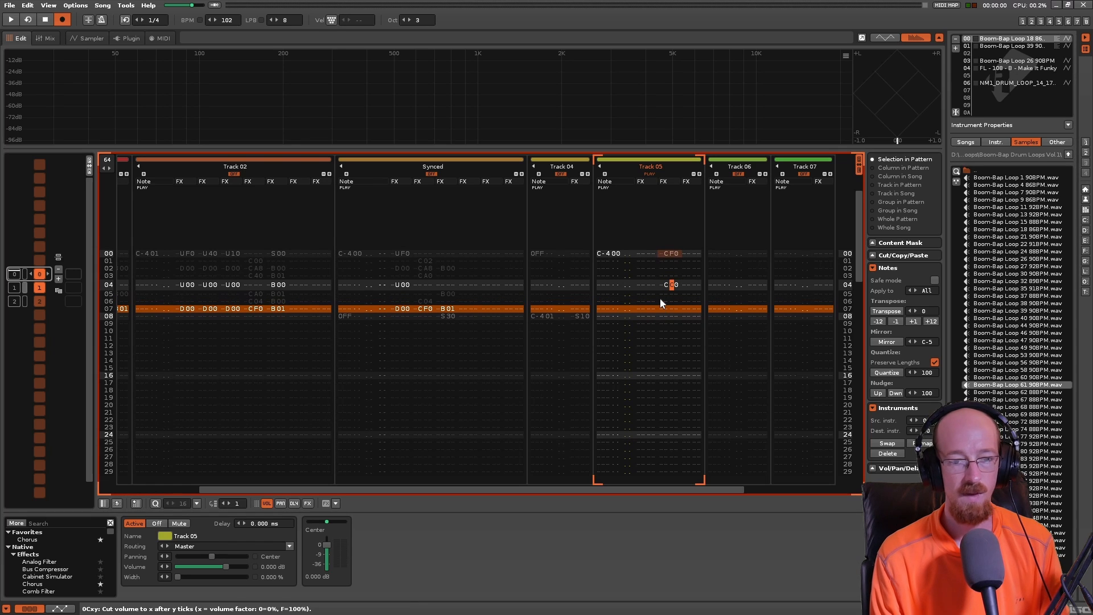
{"action": "type", "text": "a"}
{"action": "key", "text": "Up"}
{"action": "type", "text": "3"}
- Play back Track 05 with the added volume cut on line 04
{"action": "key", "text": "Up"}
{"action": "key", "text": "Right"}
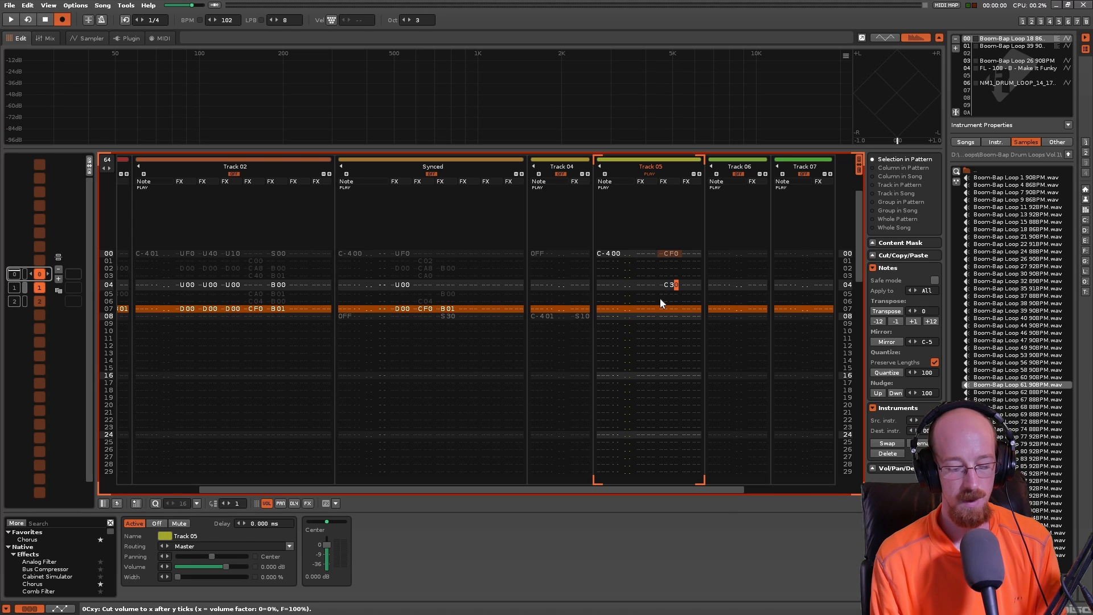
{"action": "key", "text": "Left"}
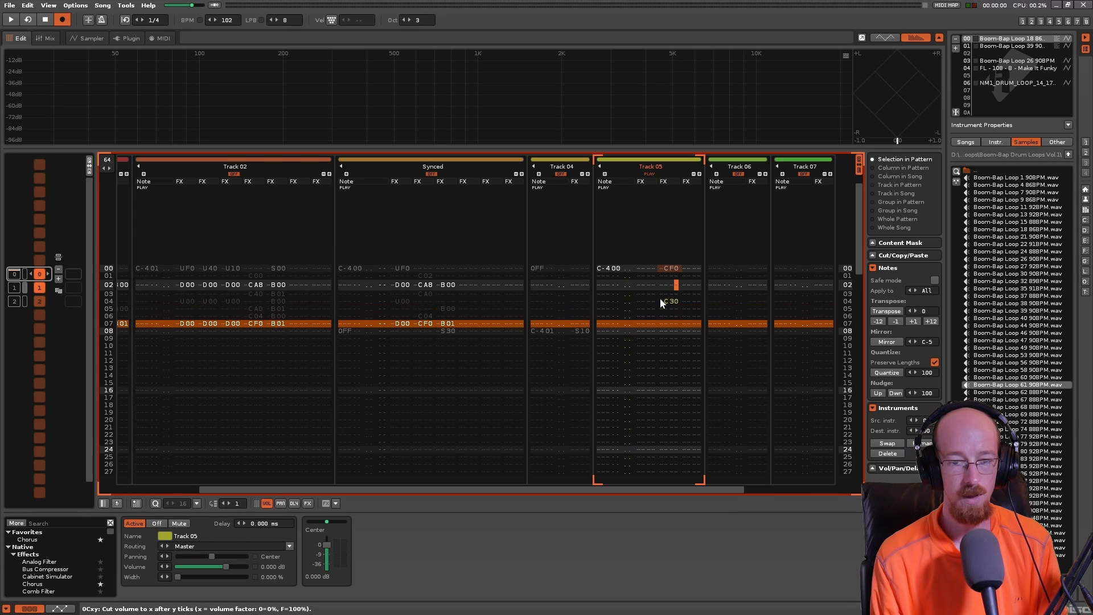
{"action": "key", "text": "Down"}
{"action": "key", "text": "Up"}
{"action": "key", "text": "Left"}
{"action": "key", "text": "Right"}
{"action": "key", "text": "Left"}
{"action": "key", "text": "Up"}
{"action": "key", "text": "Up"}
{"action": "key", "text": "space"}
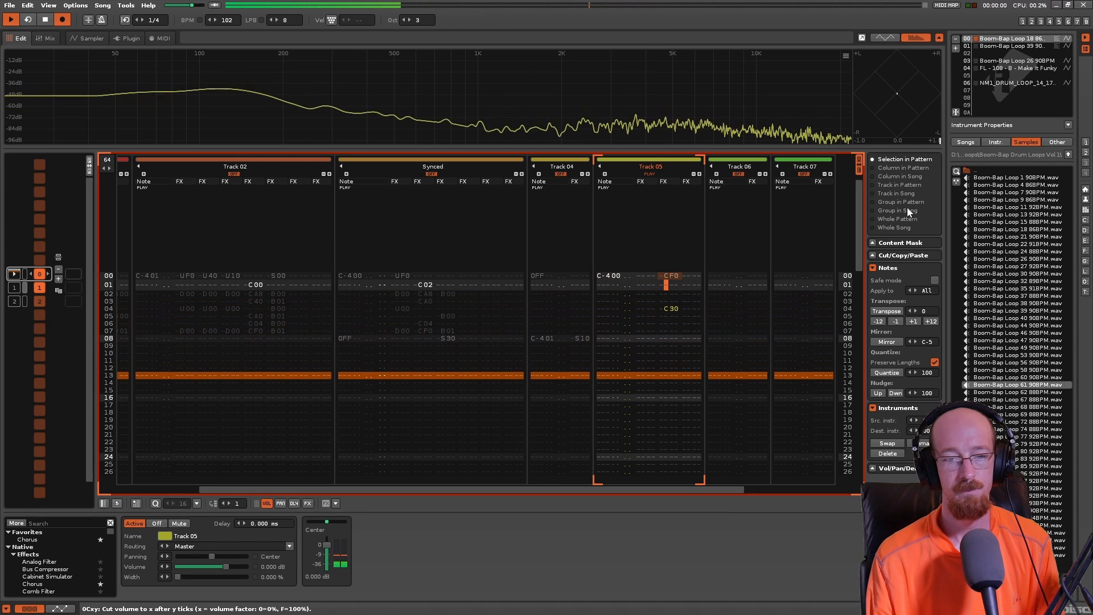
- Change the volume cut command on line 04 of Track 05 to CA0 and play it back
{"action": "key", "text": "Down"}
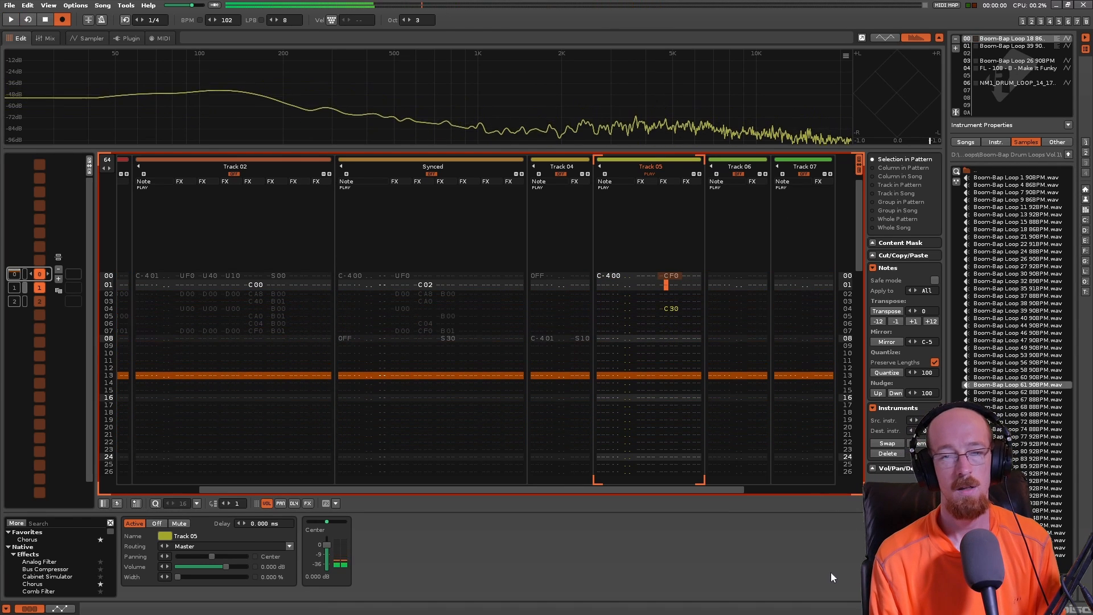
{"action": "key", "text": "Down"}
{"action": "key", "text": "Down"}
{"action": "key", "text": "Down"}
{"action": "key", "text": "Right"}
{"action": "key", "text": "Up"}
{"action": "type", "text": "a"}
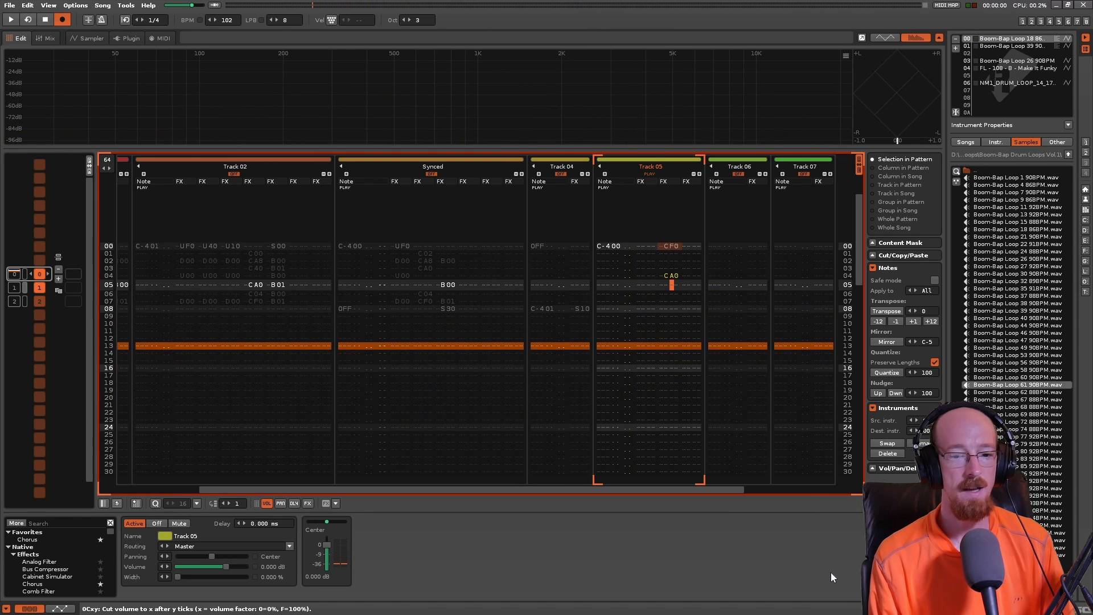
{"action": "key", "text": "Up"}
{"action": "key", "text": "Up"}
{"action": "key", "text": "Up"}
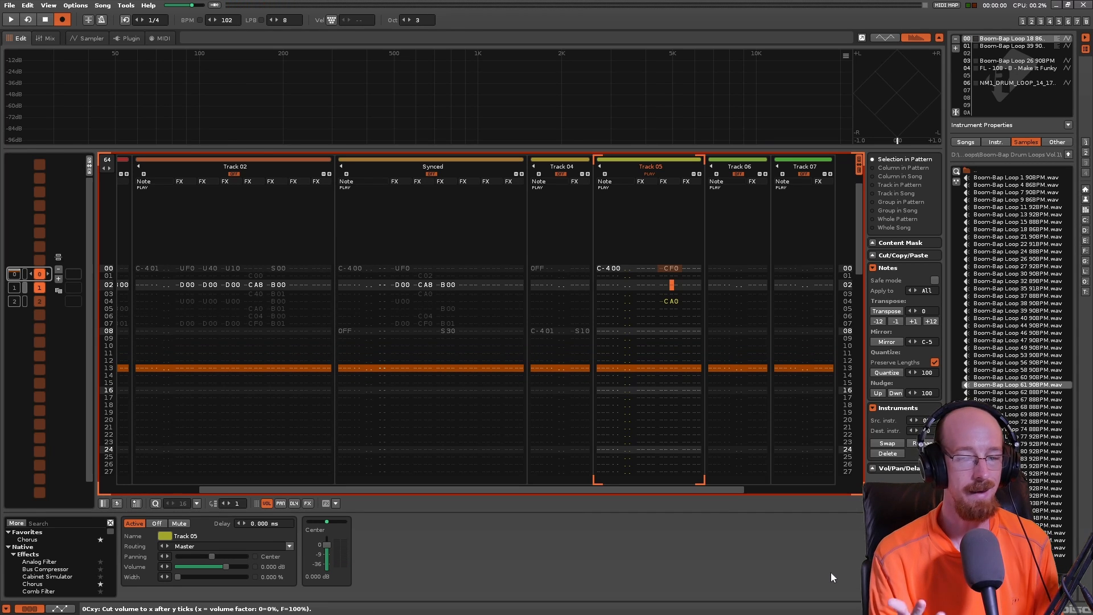
{"action": "key", "text": "space"}
{"action": "key", "text": "space"}
{"action": "key", "text": "Down"}
{"action": "key", "text": "Down"}
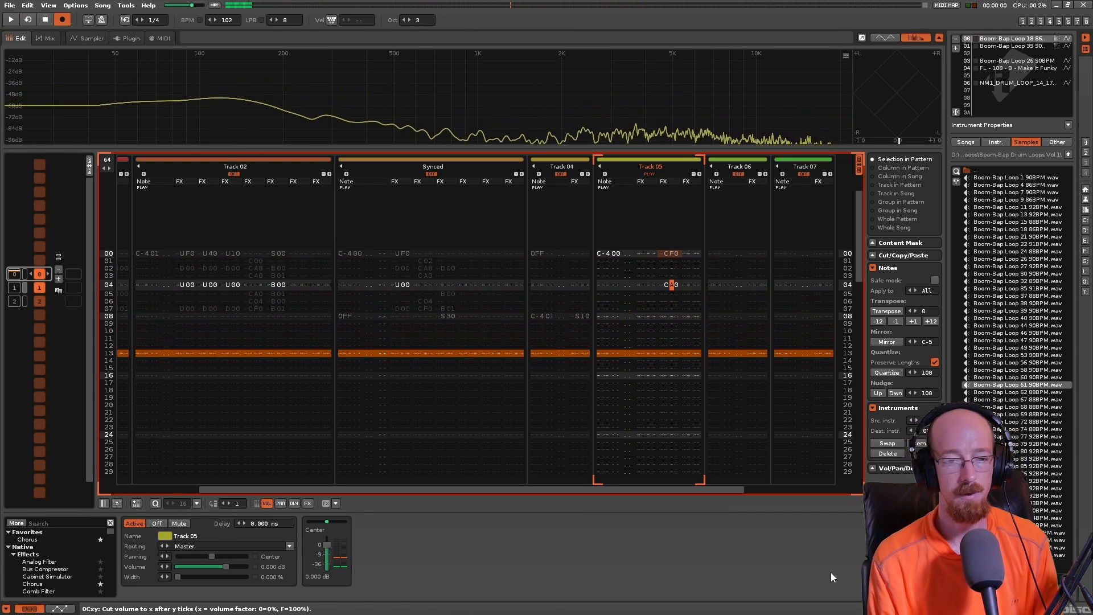
- Change the volume cut command on line 04 of Track 05 to CA8 and play the pattern
{"action": "key", "text": "Right"}
{"action": "key", "text": "Up"}
{"action": "key", "text": "Down"}
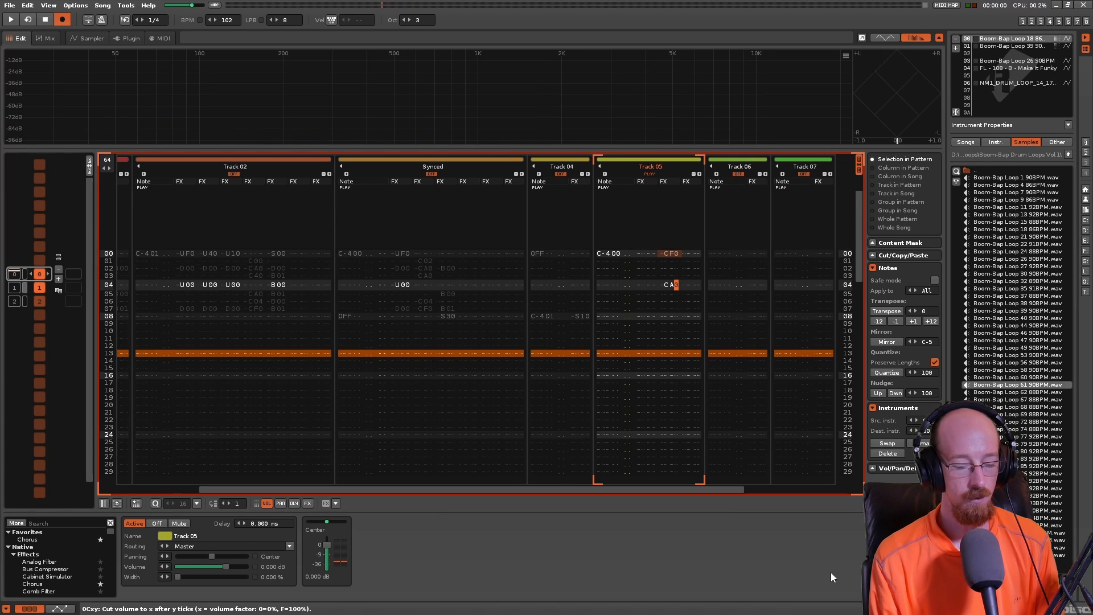
{"action": "key", "text": "Up"}
{"action": "key", "text": "Down"}
{"action": "key", "text": "Left"}
{"action": "key", "text": "Right"}
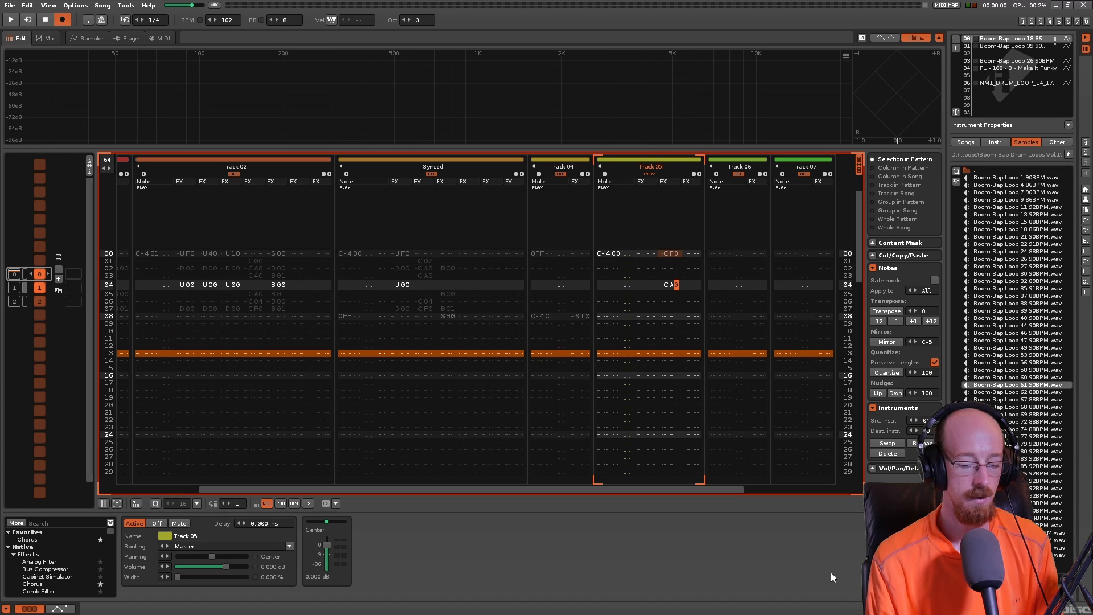
{"action": "type", "text": "8"}
{"action": "key", "text": "Up"}
{"action": "key", "text": "Up"}
{"action": "key", "text": "Up"}
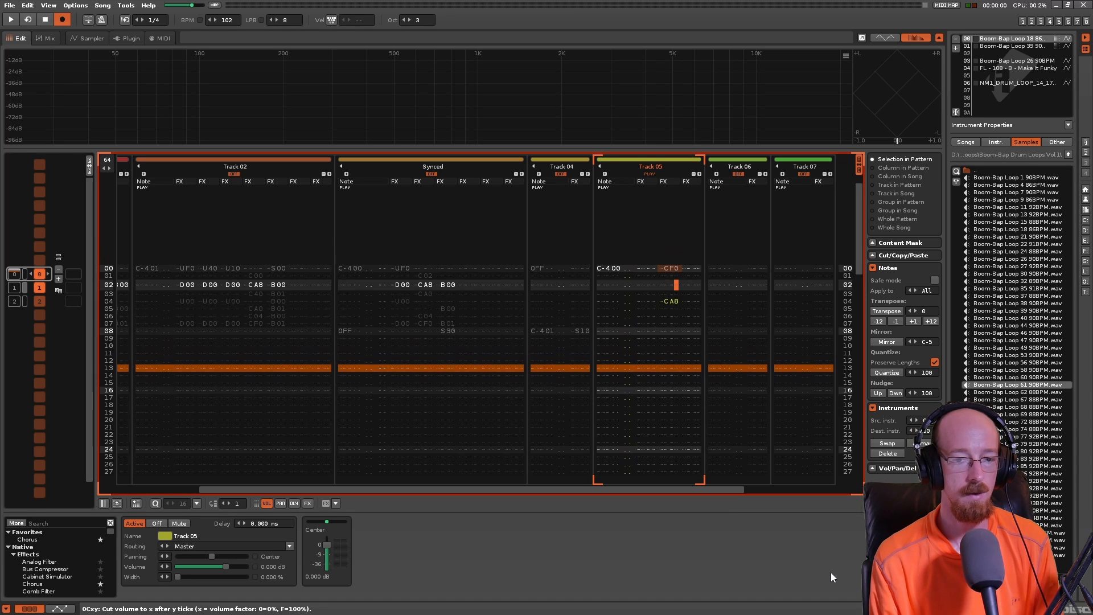
{"action": "key", "text": "space"}
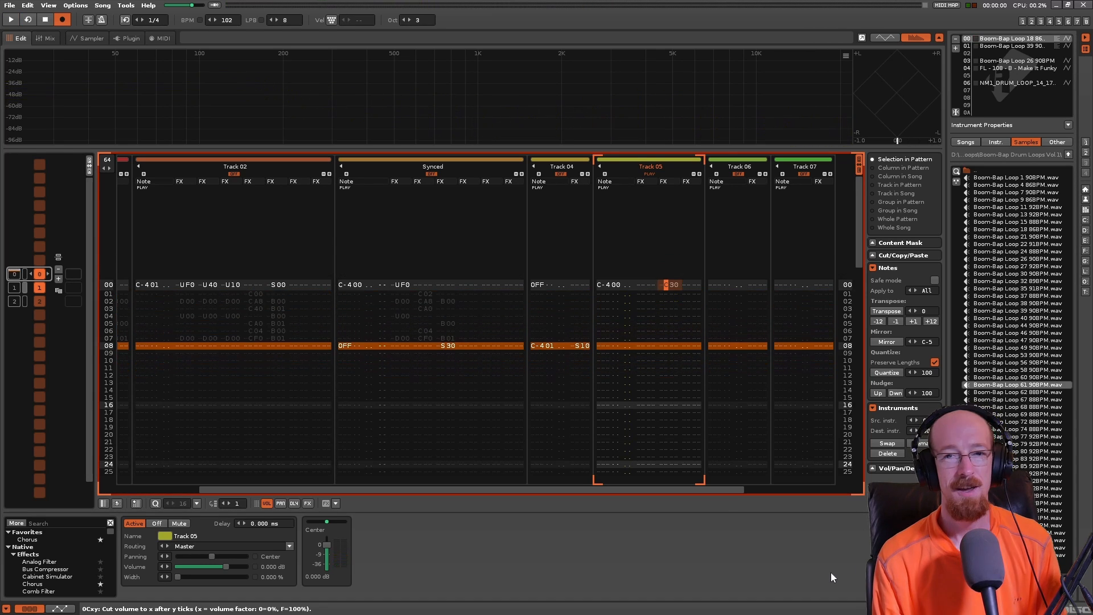
- Set the volume cut on line 00 of Track 05 to CF0 and enter C00 below it on line 01
{"action": "key", "text": "Right"}
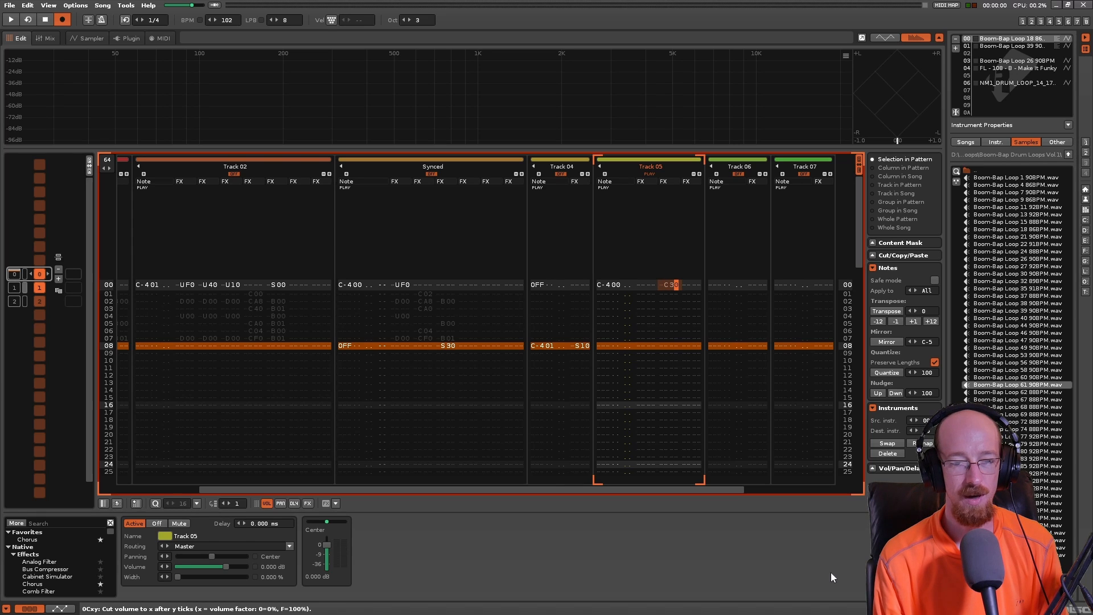
{"action": "key", "text": "Right"}
{"action": "key", "text": "Down"}
{"action": "key", "text": "Left"}
{"action": "key", "text": "Left"}
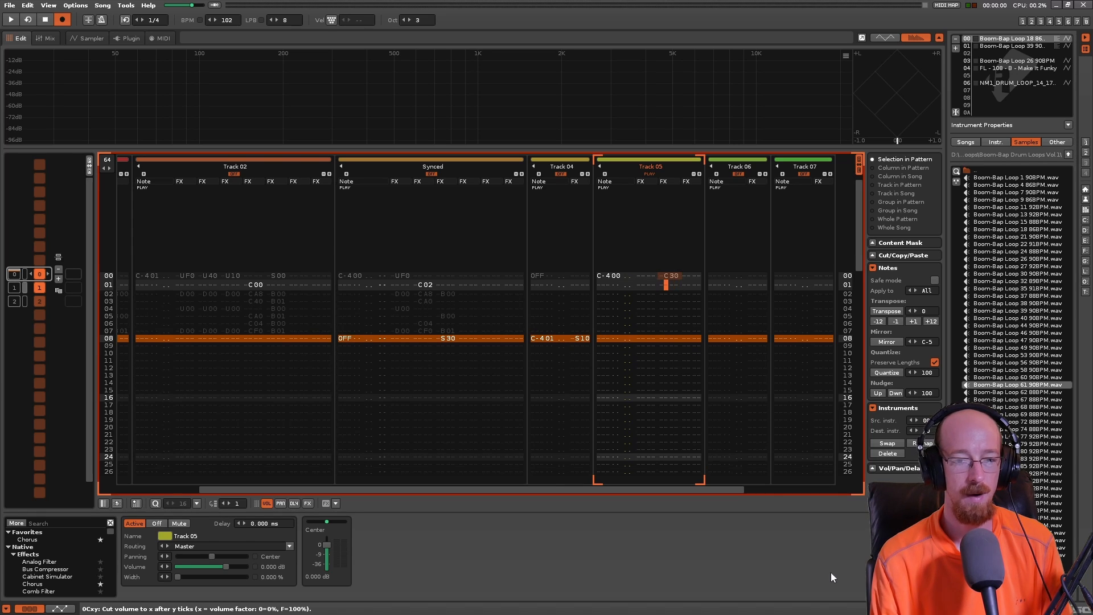
{"action": "type", "text": "c"}
{"action": "key", "text": "Up"}
{"action": "key", "text": "Up"}
{"action": "key", "text": "Right"}
{"action": "type", "text": "f"}
{"action": "key", "text": "Left"}
{"action": "type", "text": "c"}
{"action": "key", "text": "Up"}
{"action": "key", "text": "Right"}
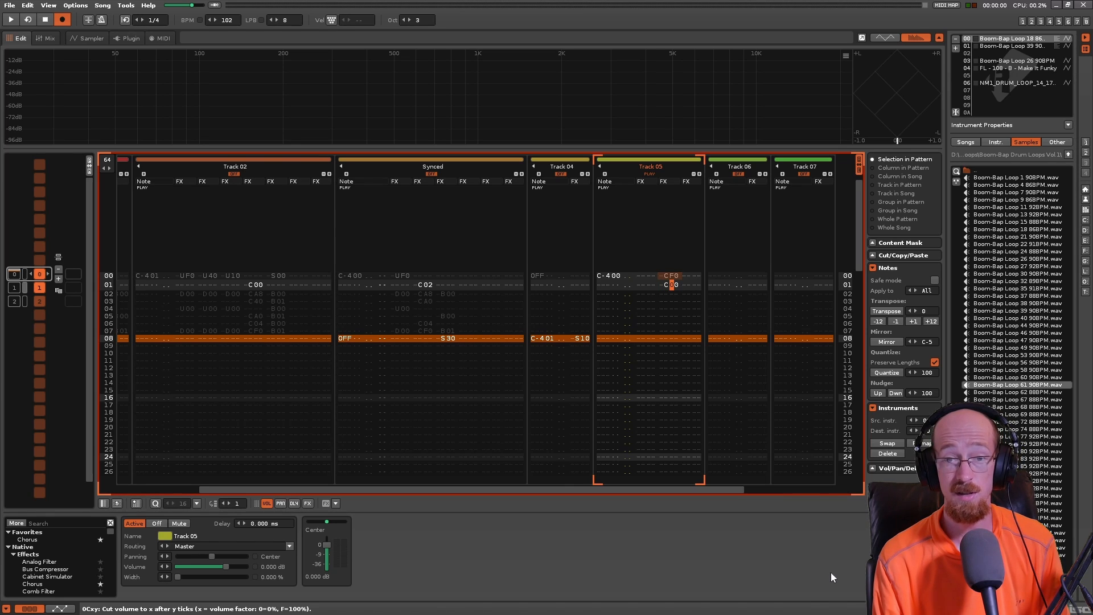
- Try C04 and C08 for the volume cut on line 01 of Track 05, playing back each value
{"action": "key", "text": "Right"}
{"action": "type", "text": "4"}
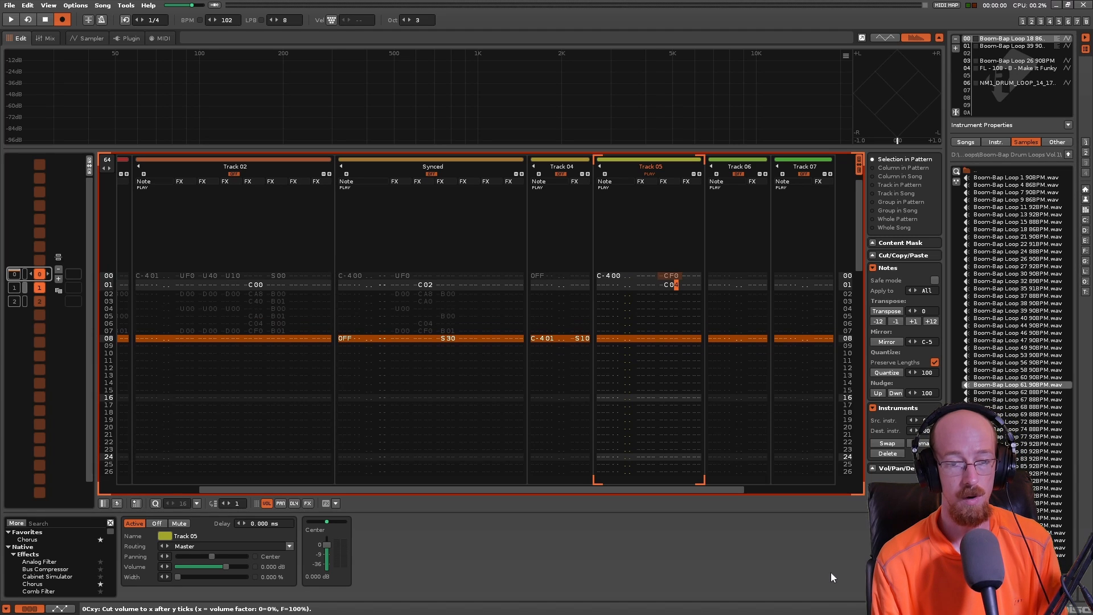
{"action": "key", "text": "space"}
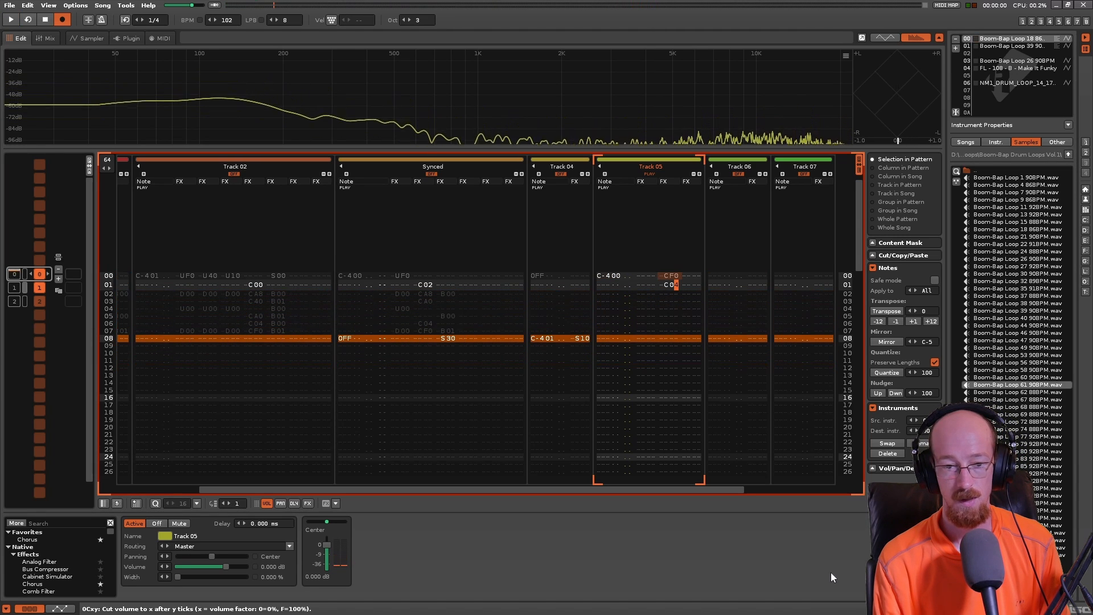
{"action": "type", "text": "8"}
{"action": "key", "text": "space"}
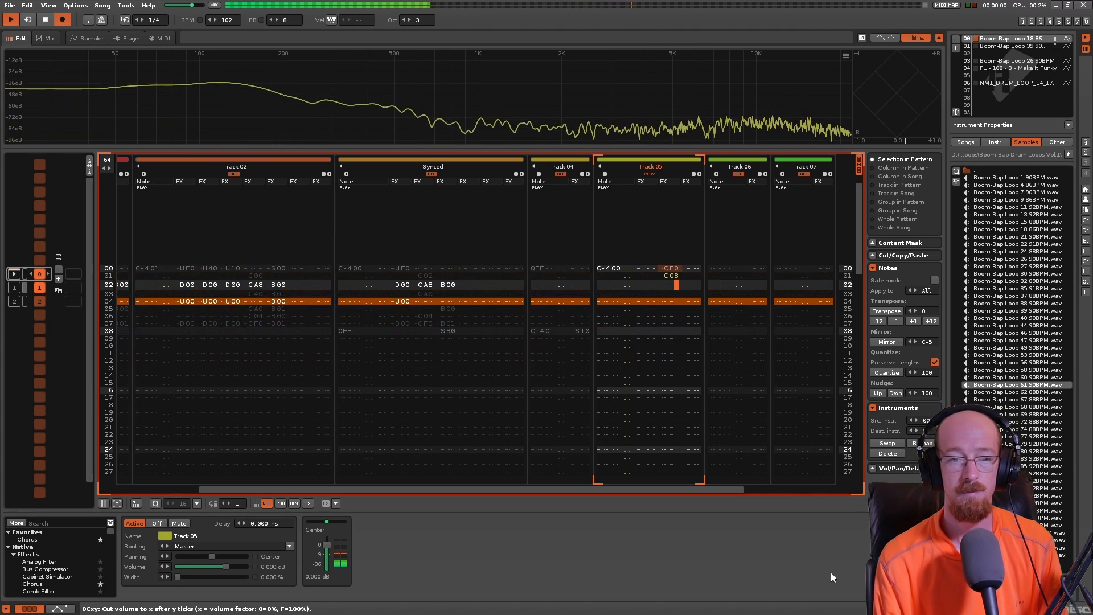
{"action": "key", "text": "space"}
- Try C0C for the volume cut on line 01 of Track 05 and listen to it
{"action": "key", "text": "Up"}
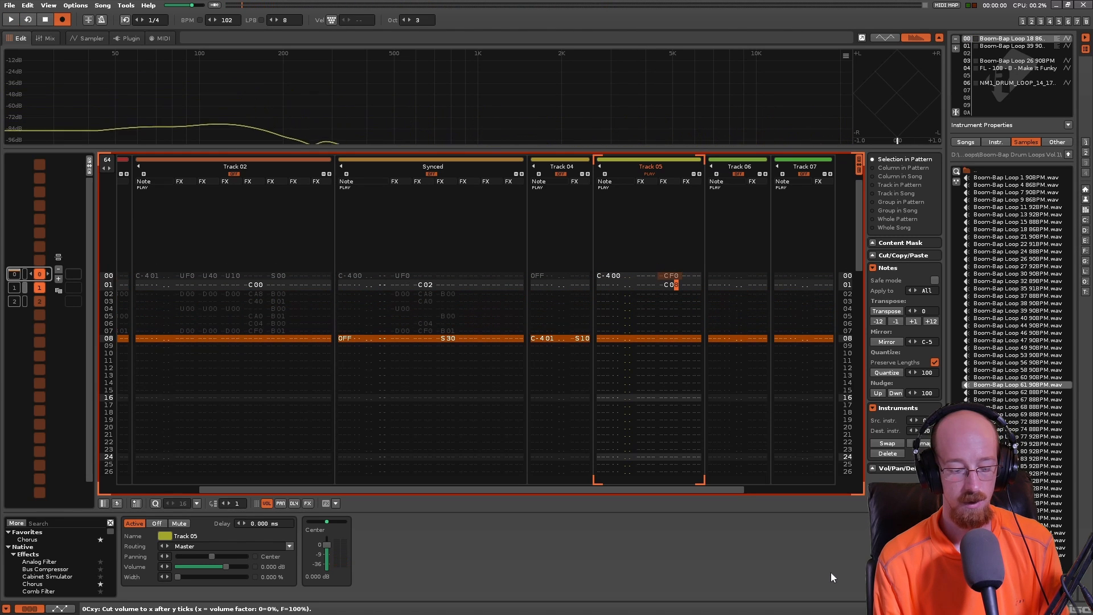
{"action": "type", "text": "c"}
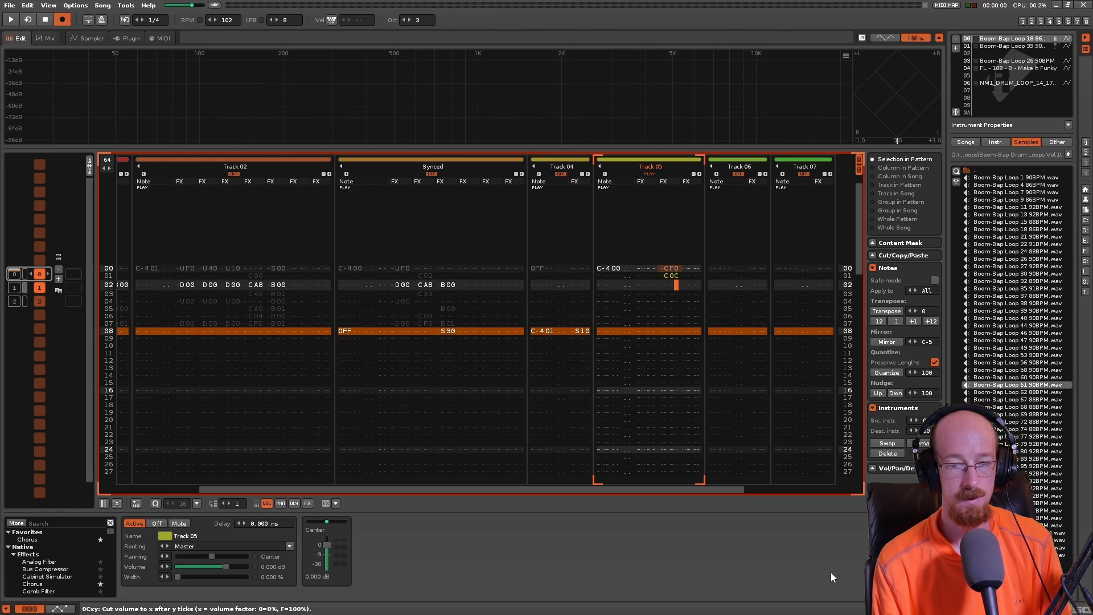
{"action": "key", "text": "Up"}
{"action": "key", "text": "space"}
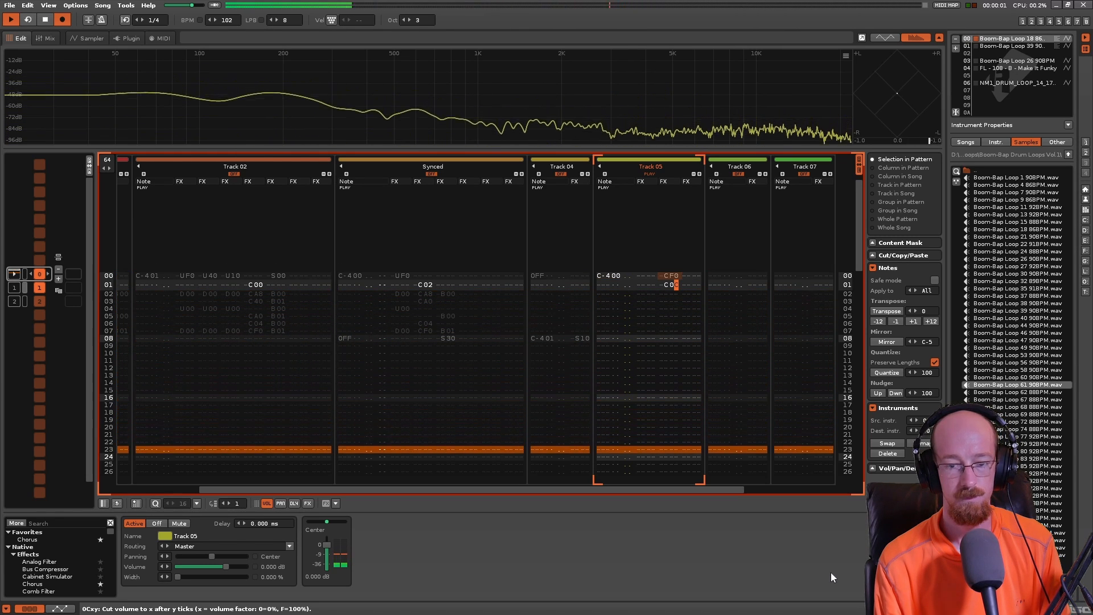
{"action": "key", "text": "space"}
- Change the volume cut command on line 01 of Track 05 to C0B
{"action": "key", "text": "Left"}
{"action": "key", "text": "Up"}
{"action": "key", "text": "Left"}
{"action": "key", "text": "Right"}
{"action": "key", "text": "Down"}
{"action": "key", "text": "Right"}
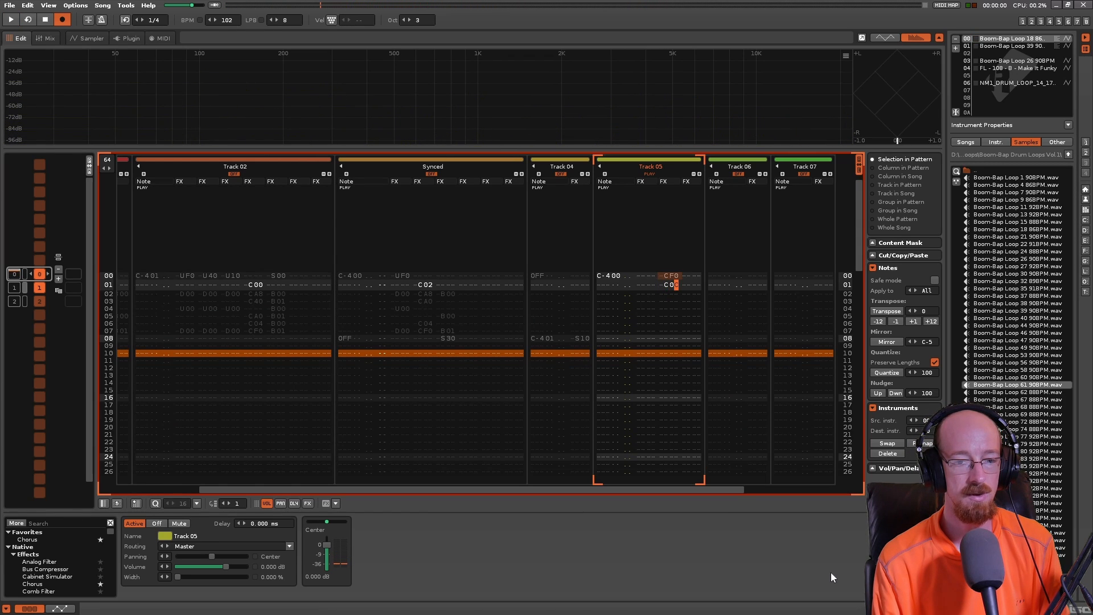
{"action": "key", "text": "Left"}
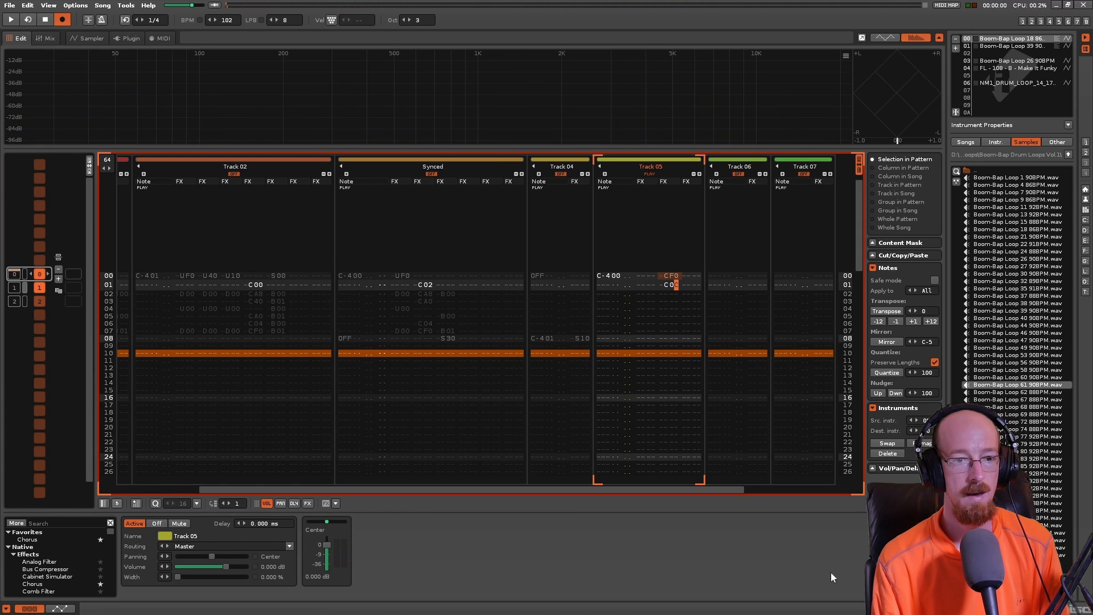
{"action": "key", "text": "Right"}
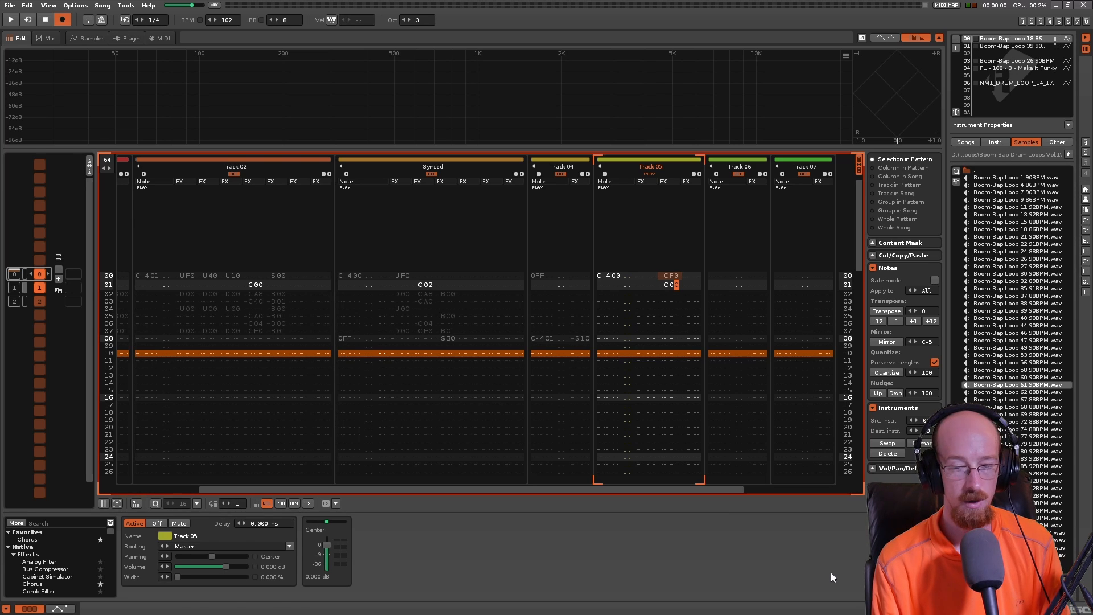
{"action": "type", "text": "B"}
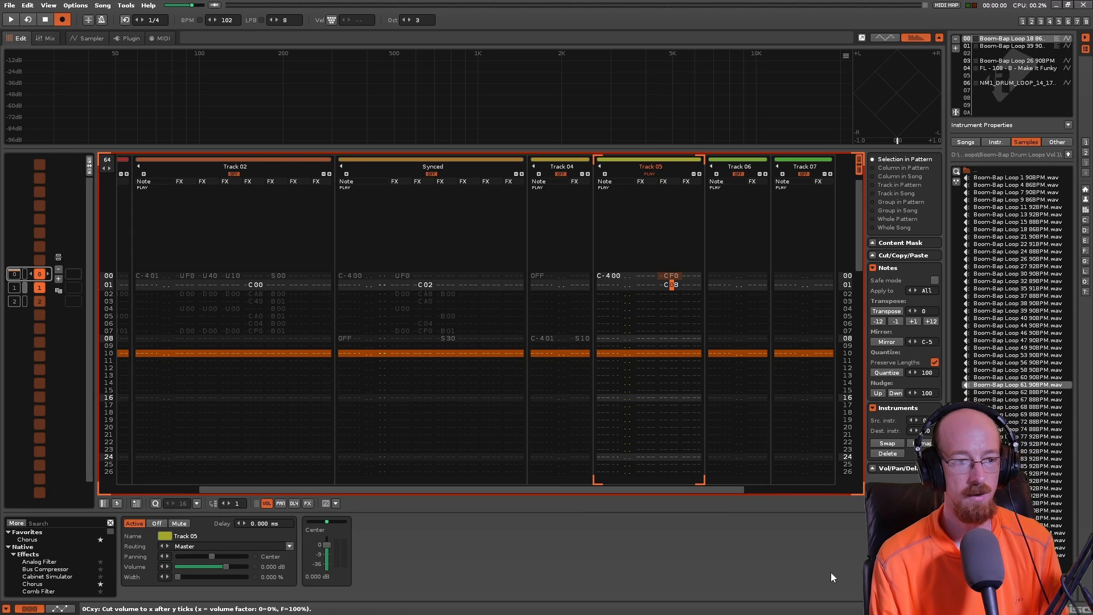
- Check the Ticks Per Line setting in the song options and play back Track 05 with the C0B cut on line 01
{"action": "left_click", "coordinate": [100, 6]}
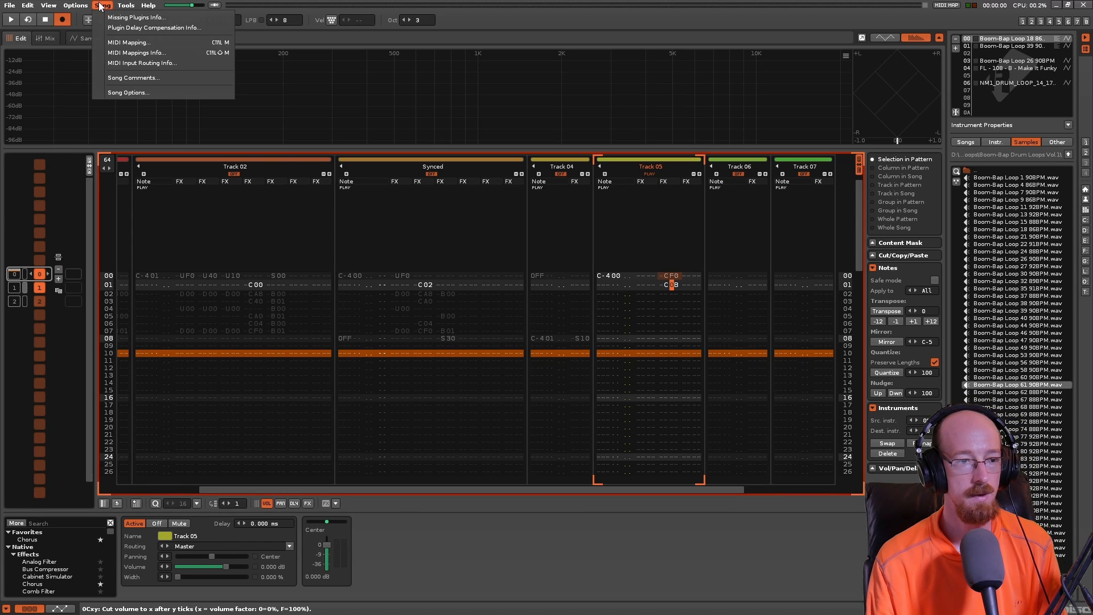
{"action": "left_click", "coordinate": [124, 94]}
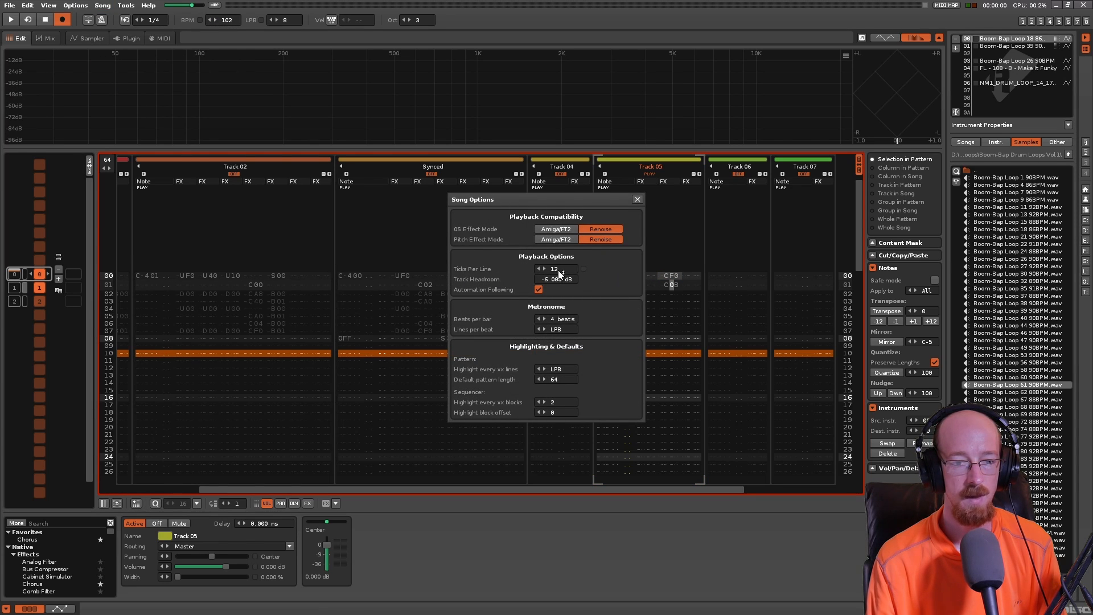
{"action": "left_click", "coordinate": [637, 199]}
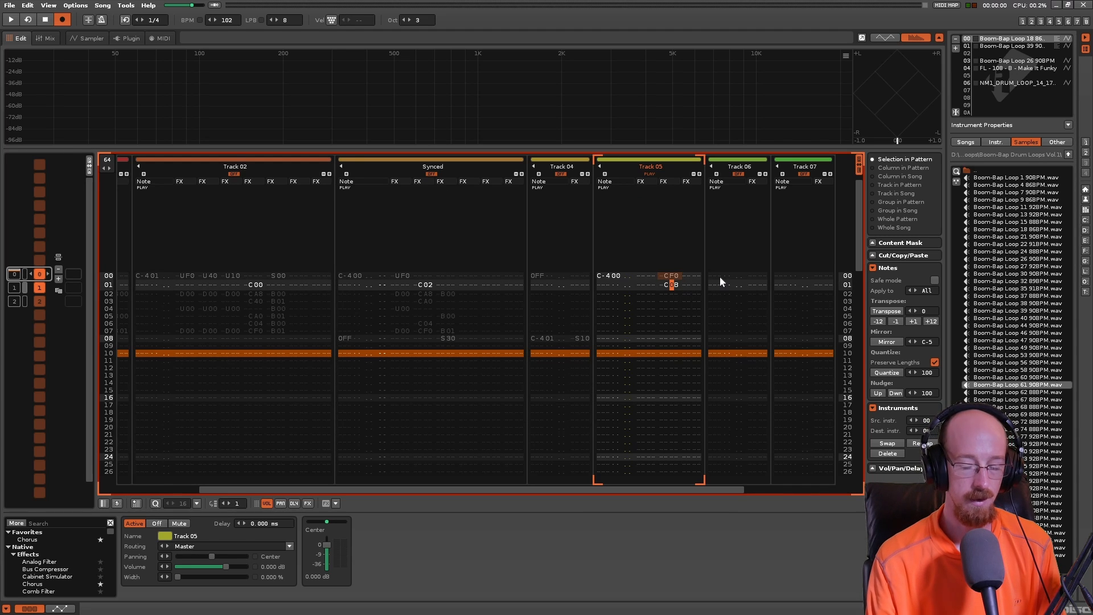
{"action": "key", "text": "space"}
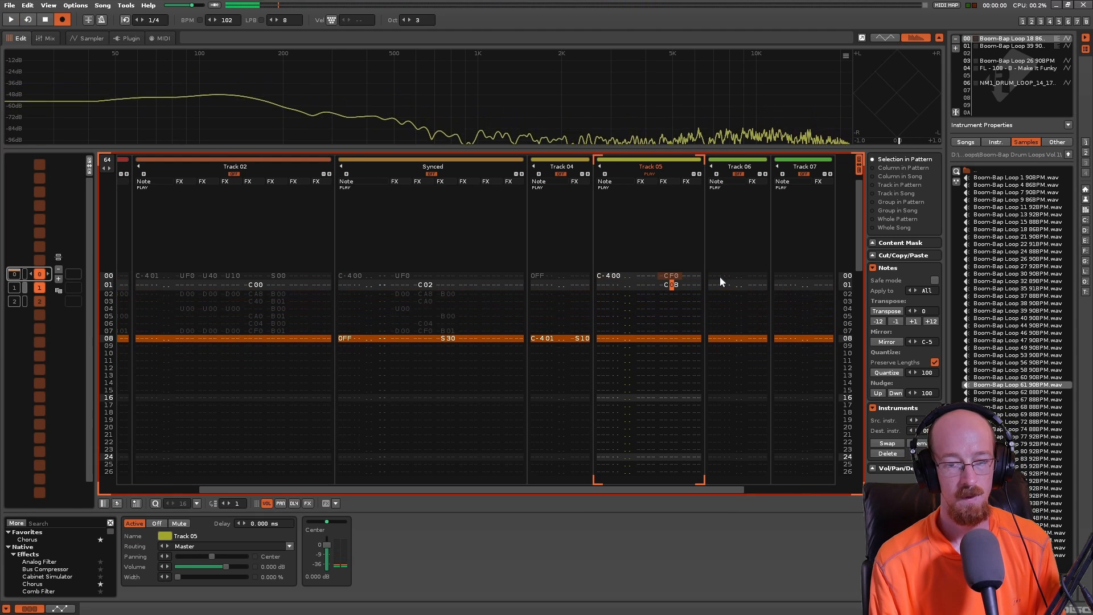
{"action": "key", "text": "space"}
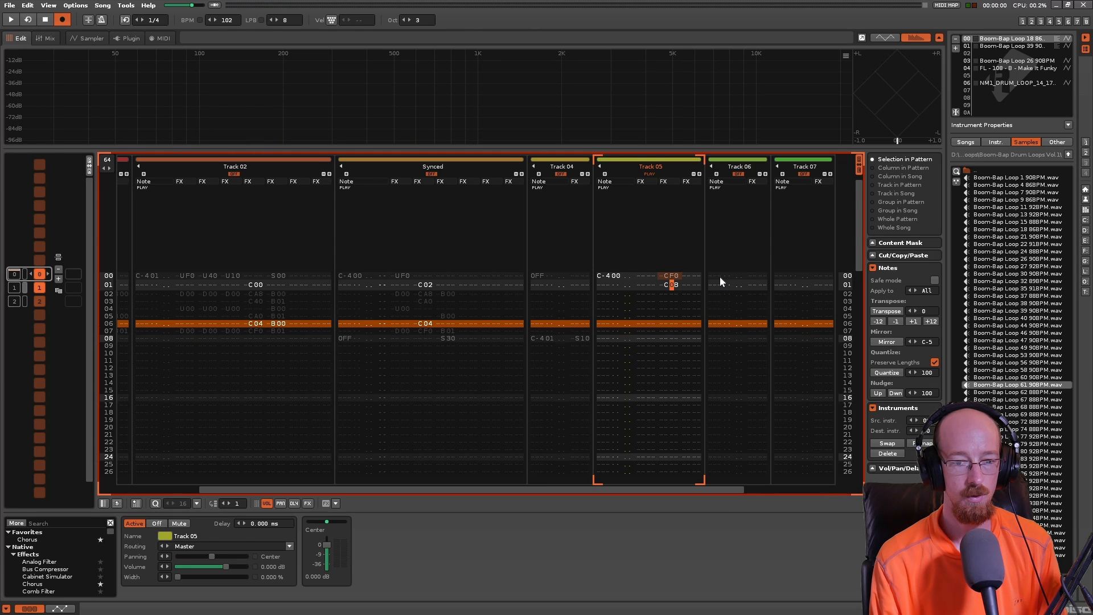
- Try C4B for the volume cut on line 01 of Track 05 and set it back to C0B
{"action": "type", "text": "4"}
{"action": "key", "text": "Up"}
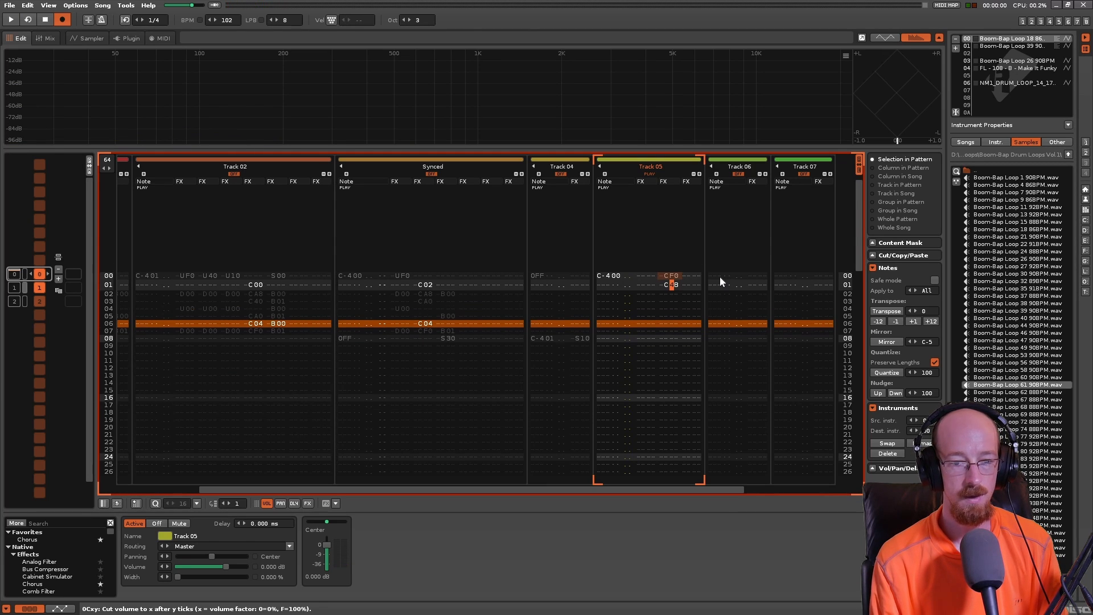
{"action": "type", "text": "0"}
- Repeat the CF0 and C0B volume cut pair from lines 00–01 on lines 02 to 07 of Track 05
{"action": "key", "text": "Up"}
{"action": "key", "text": "Up"}
{"action": "key", "text": "Left"}
{"action": "key", "text": "Down"}
{"action": "key", "text": "Right"}
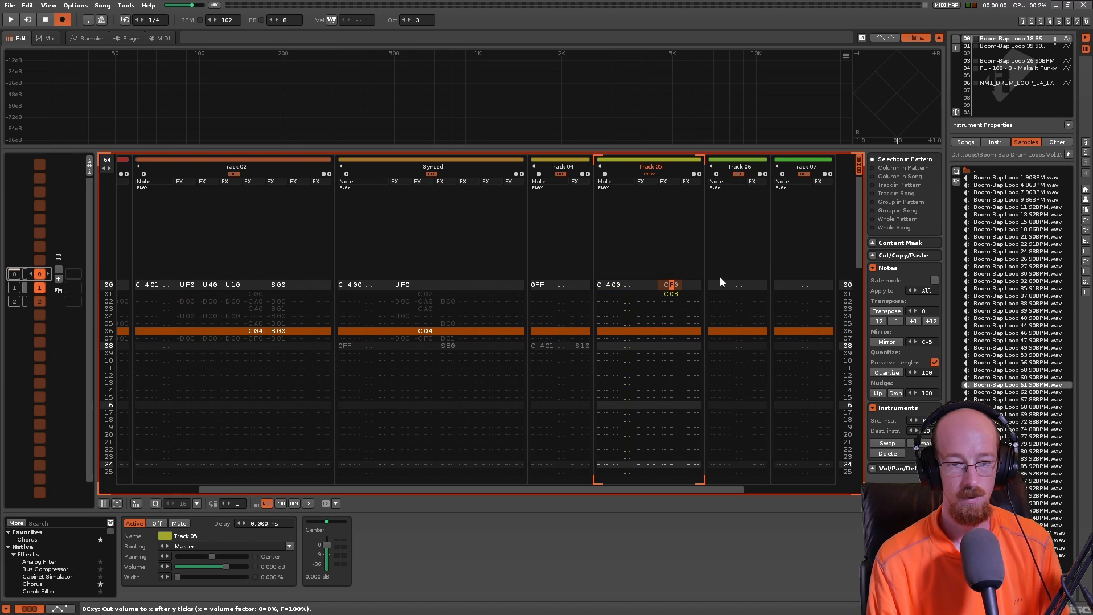
{"action": "key", "text": "Left"}
{"action": "key", "text": "Down"}
{"action": "key", "text": "ctrl+v"}
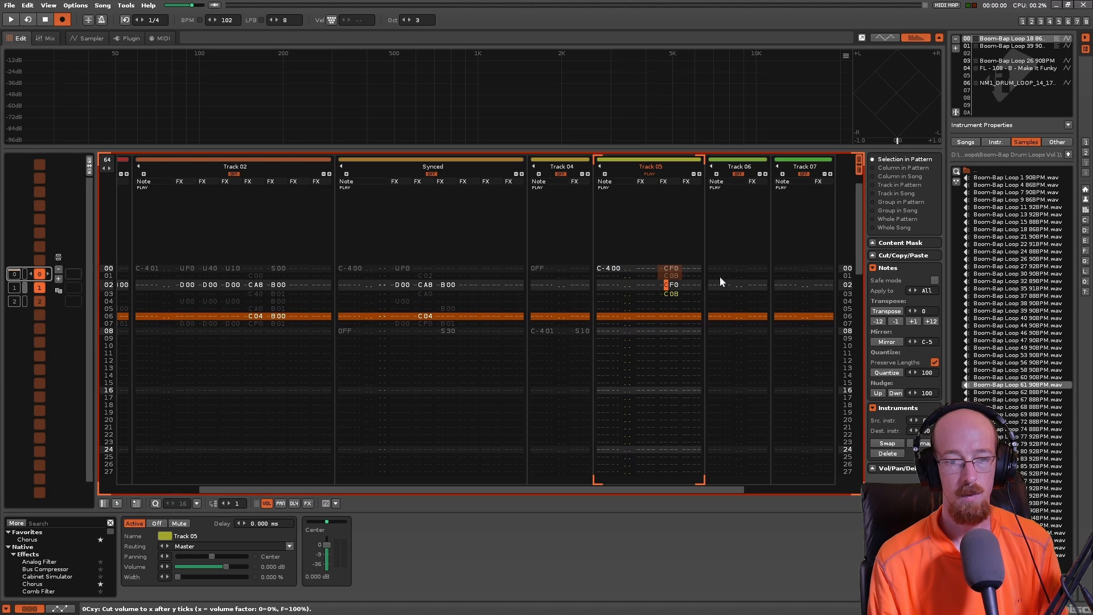
{"action": "key", "text": "Down"}
{"action": "key", "text": "Down"}
{"action": "key", "text": "ctrl+v"}
{"action": "key", "text": "Down"}
{"action": "key", "text": "Down"}
{"action": "type", "text": "CF0 C0B"}
- Play back Track 05 to hear the alternating CF0 and C0B cuts on lines 00–07
{"action": "key", "text": "space"}
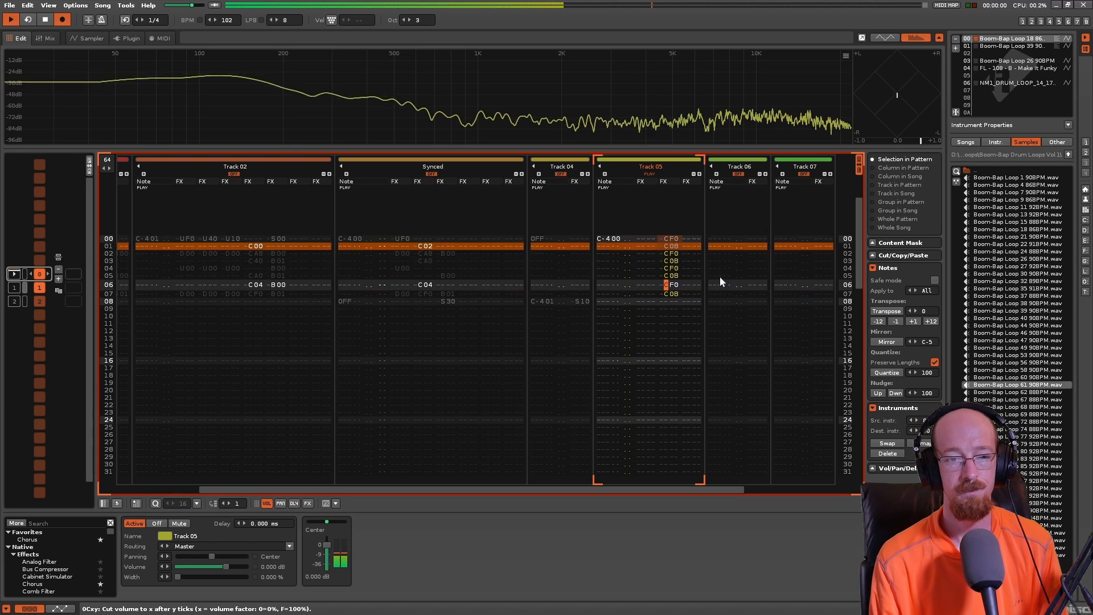
{"action": "key", "text": "space"}
{"action": "key", "text": "space"}
- Try C02 for the volume cut on line 01 of Track 05 and undo it
{"action": "key", "text": "Up"}
{"action": "key", "text": "Up"}
{"action": "key", "text": "Up"}
{"action": "key", "text": "Up"}
{"action": "key", "text": "Up"}
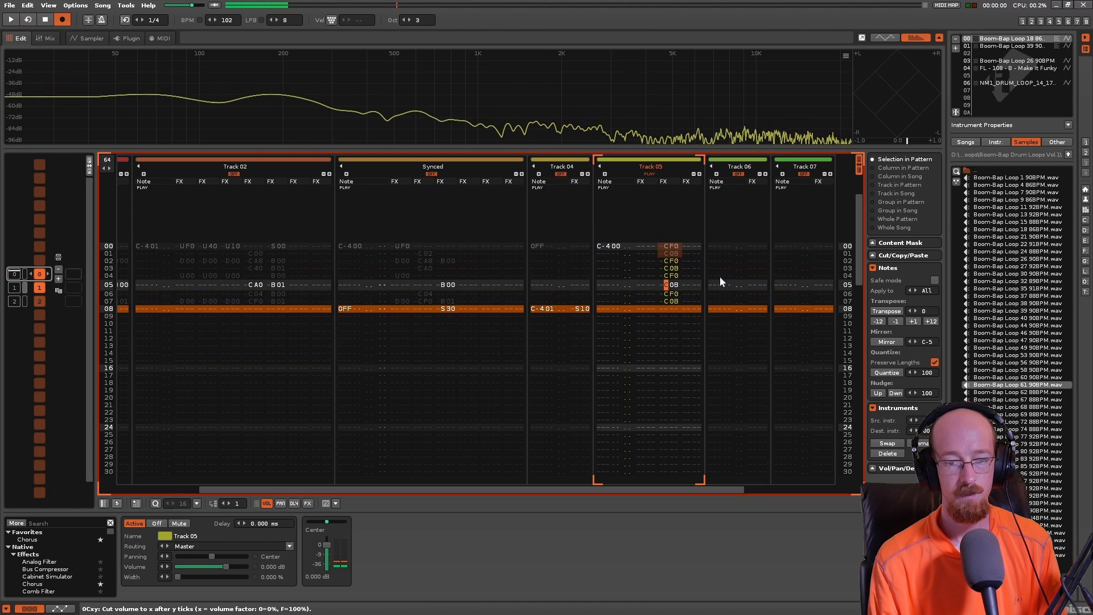
{"action": "key", "text": "Right"}
{"action": "key", "text": "Right"}
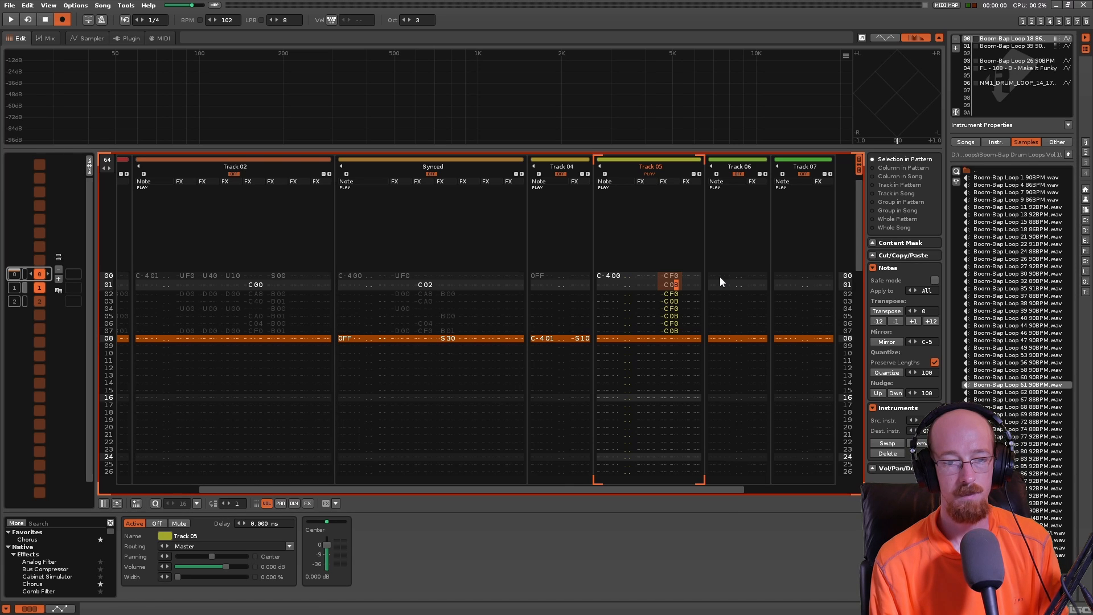
{"action": "type", "text": "2"}
{"action": "key", "text": "Down"}
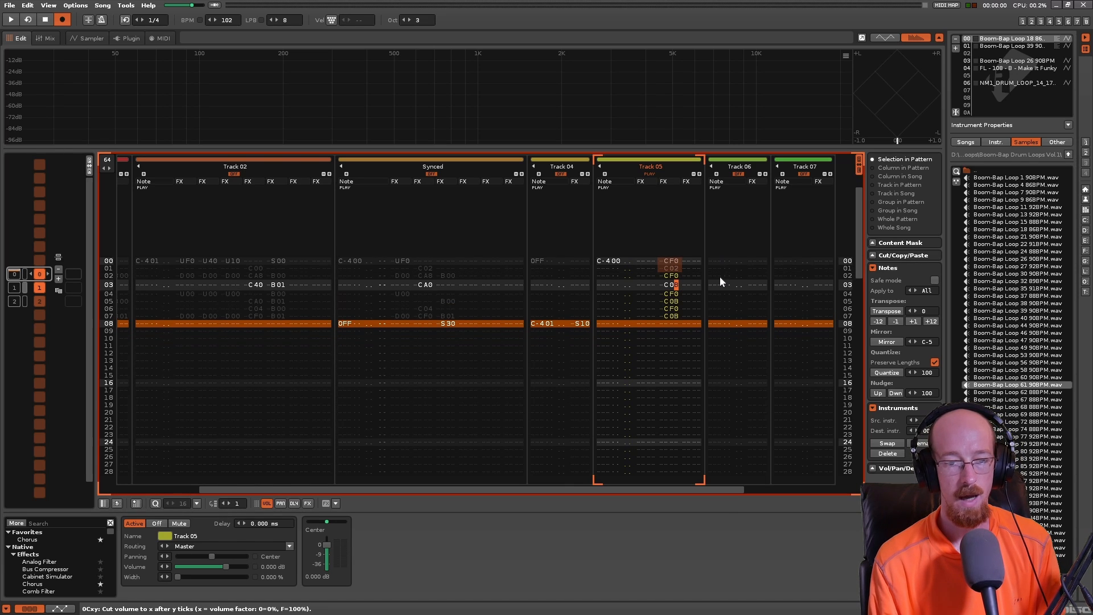
{"action": "key", "text": "ctrl+z"}
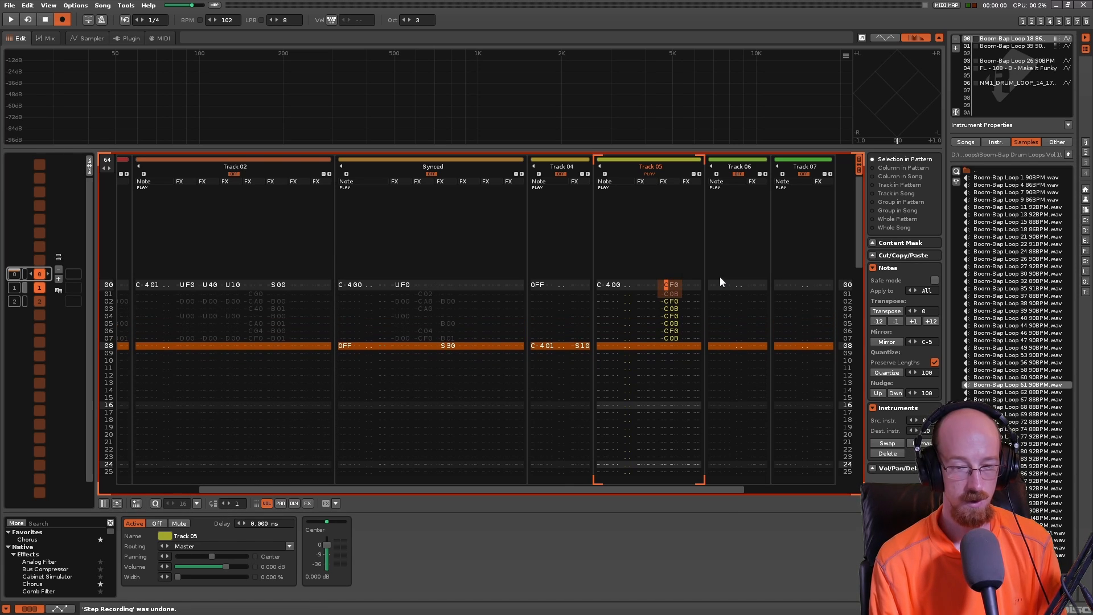
- Copy the volume cut commands from lines 00–07 of Track 05 and paste them starting at line 08
{"action": "key", "text": "shift+Down"}
{"action": "key", "text": "shift+Down"}
{"action": "key", "text": "shift+Down"}
{"action": "key", "text": "shift+Down"}
{"action": "key", "text": "shift+Down"}
{"action": "key", "text": "shift+Down"}
{"action": "key", "text": "shift+Down"}
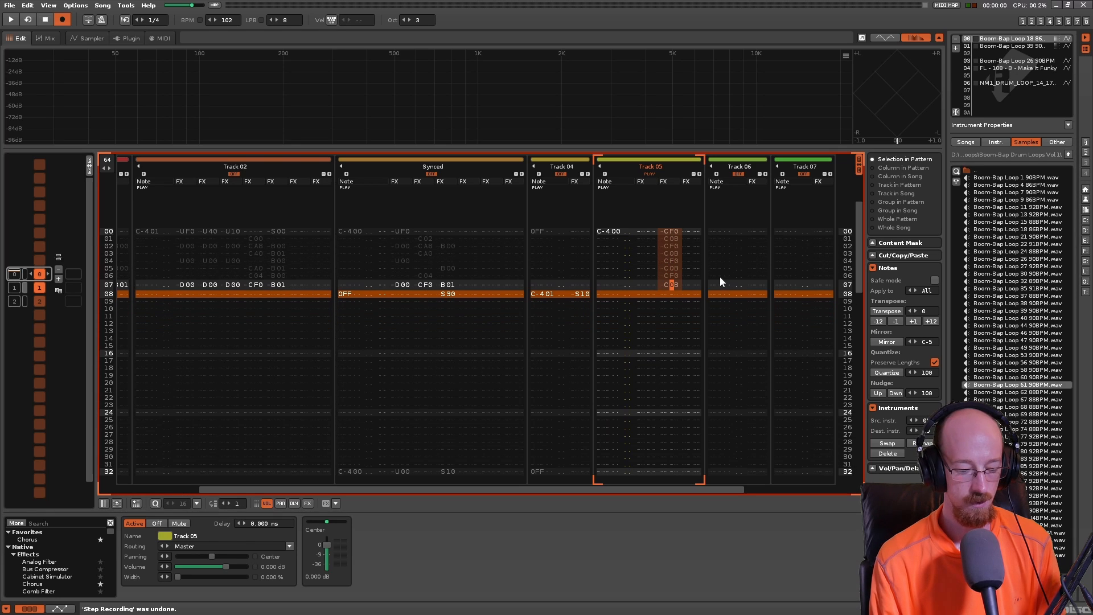
{"action": "key", "text": "ctrl+c"}
{"action": "key", "text": "Down"}
{"action": "key", "text": "Left"}
{"action": "key", "text": "Left"}
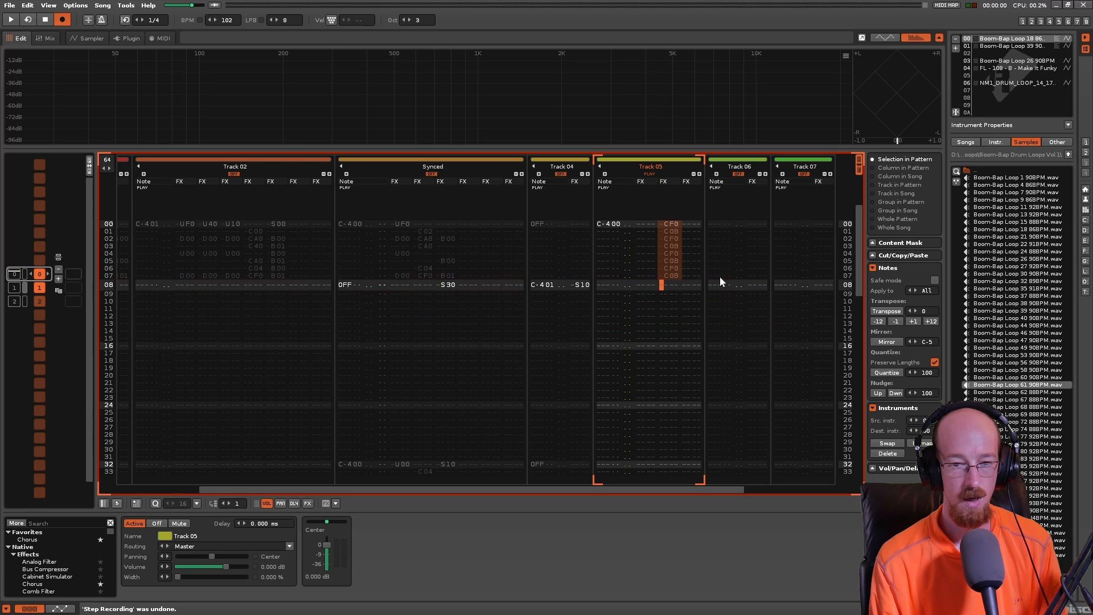
{"action": "key", "text": "ctrl+v"}
- Change the C0B commands on lines 09, 11, 13 and 15 of Track 05 to C00
{"action": "key", "text": "Right"}
{"action": "key", "text": "Down"}
{"action": "key", "text": "Right"}
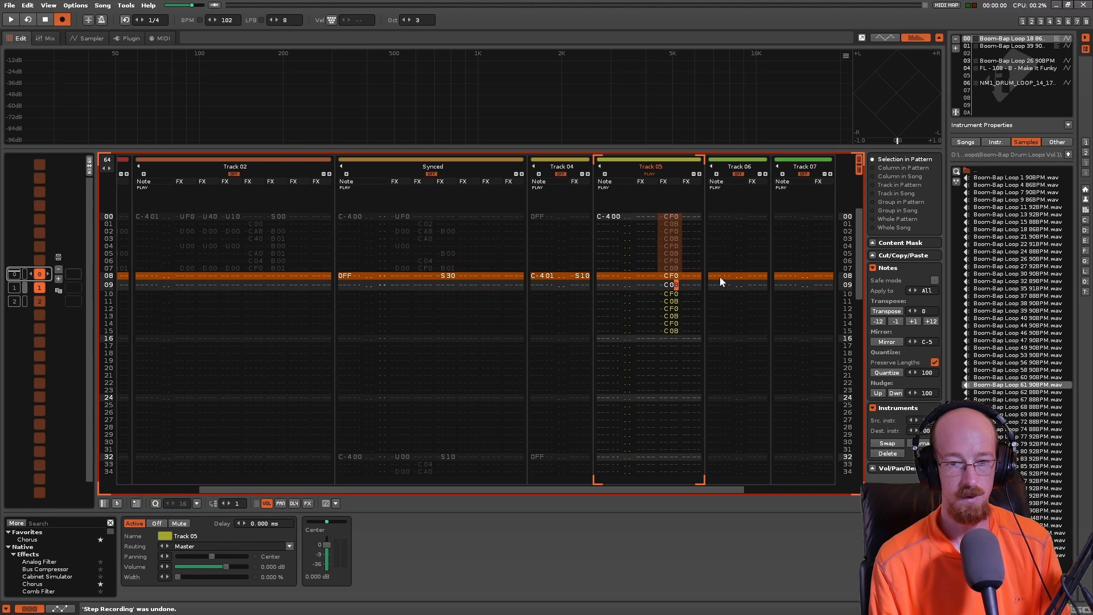
{"action": "type", "text": "0"}
{"action": "key", "text": "Down"}
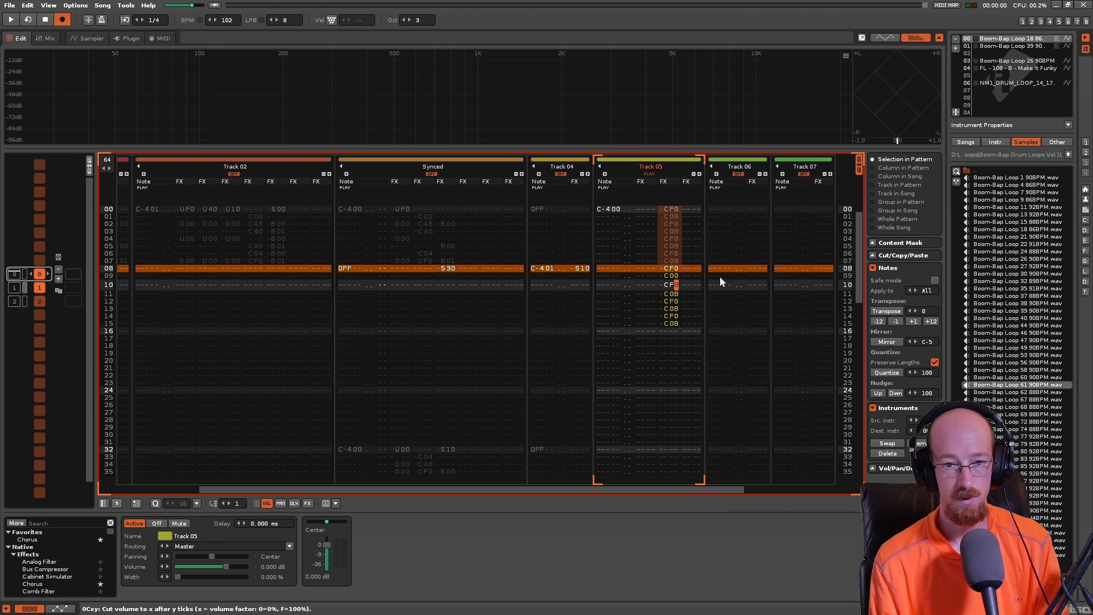
{"action": "type", "text": "0"}
{"action": "key", "text": "Down"}
{"action": "type", "text": "0"}
{"action": "key", "text": "Down"}
{"action": "type", "text": "0"}
- Compare the C0B cuts on lines 00–07 with the C00 cuts on lines 08–15 and play back Track 05
{"action": "key", "text": "Down"}
{"action": "key", "text": "Page_Up"}
{"action": "key", "text": "Left"}
{"action": "key", "text": "Down"}
{"action": "key", "text": "Right"}
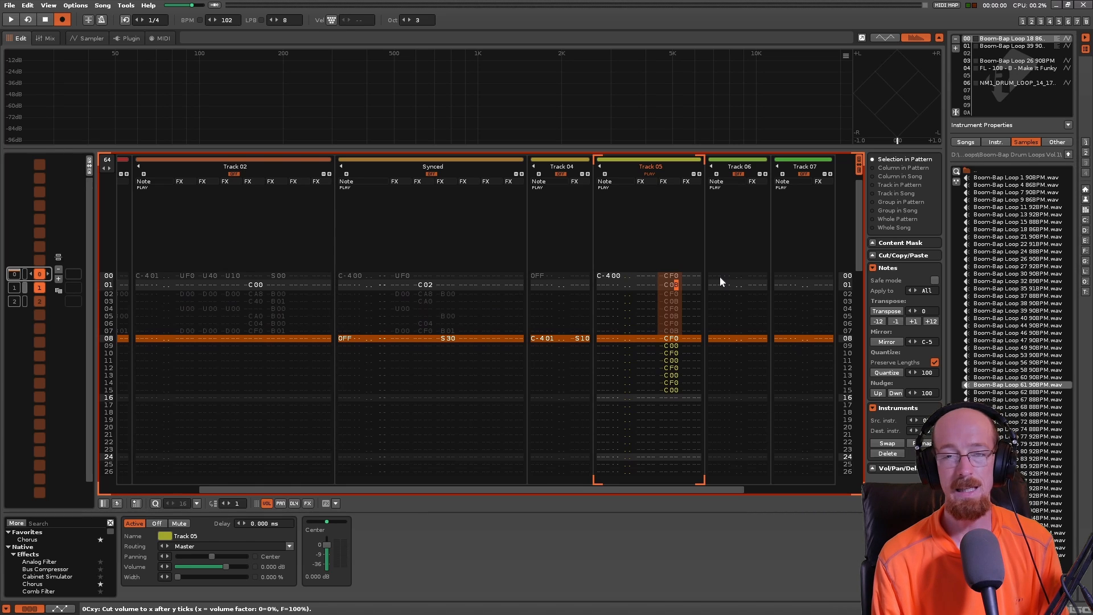
{"action": "key", "text": "Left"}
{"action": "key", "text": "Up"}
{"action": "key", "text": "Down"}
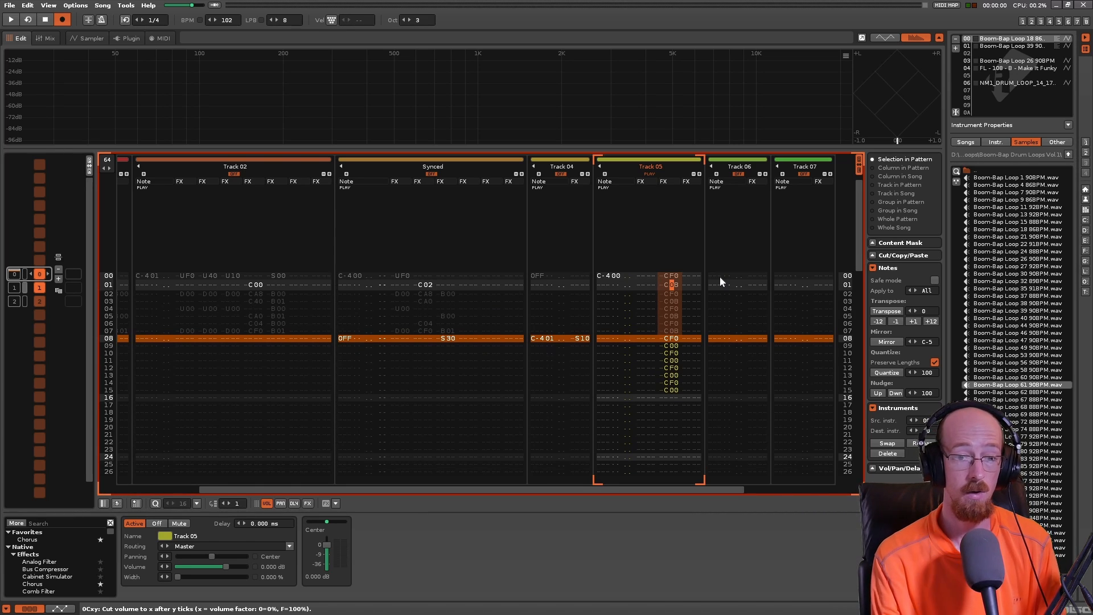
{"action": "key", "text": "Down"}
{"action": "key", "text": "Down"}
{"action": "key", "text": "Down"}
{"action": "key", "text": "Down"}
{"action": "key", "text": "Down"}
{"action": "key", "text": "Down"}
{"action": "key", "text": "Down"}
{"action": "key", "text": "Down"}
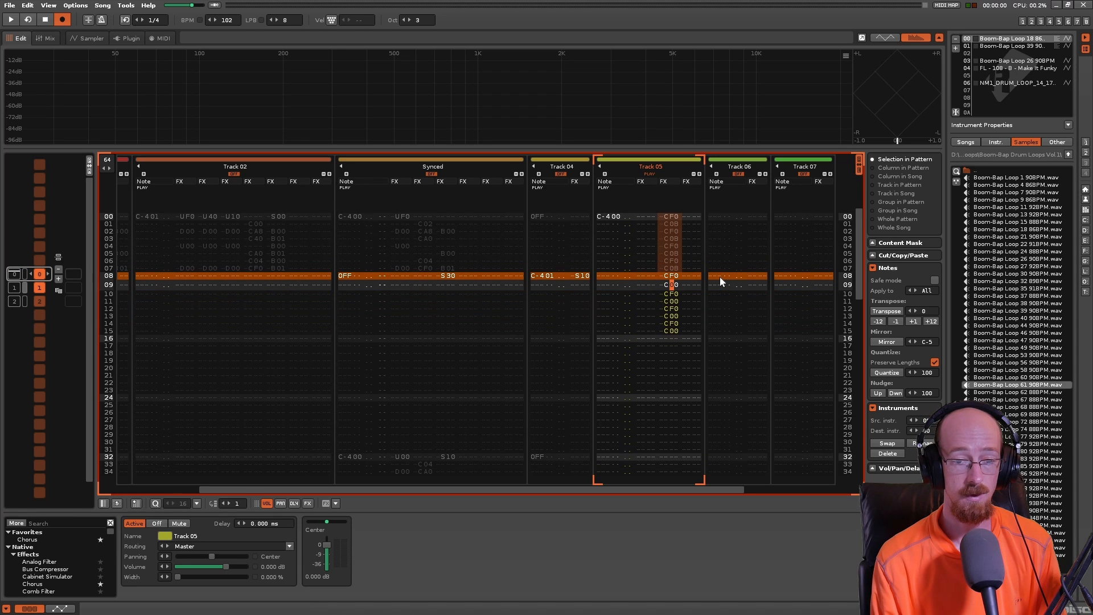
{"action": "key", "text": "space"}
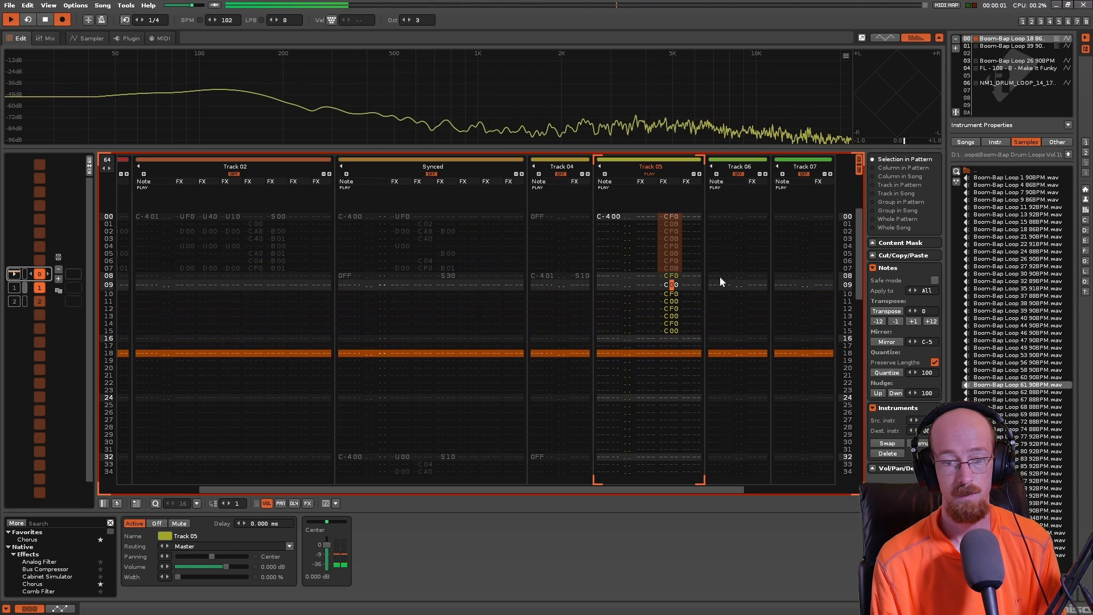
{"action": "key", "text": "space"}
- Review the alternating cut commands in Track 05 line by line and replay the pattern from line 00
{"action": "key", "text": "Down"}
{"action": "key", "text": "Up"}
{"action": "key", "text": "Up"}
{"action": "key", "text": "Up"}
{"action": "key", "text": "Up"}
{"action": "key", "text": "Up"}
{"action": "key", "text": "Up"}
{"action": "key", "text": "Up"}
{"action": "key", "text": "Up"}
{"action": "key", "text": "Up"}
{"action": "key", "text": "Up"}
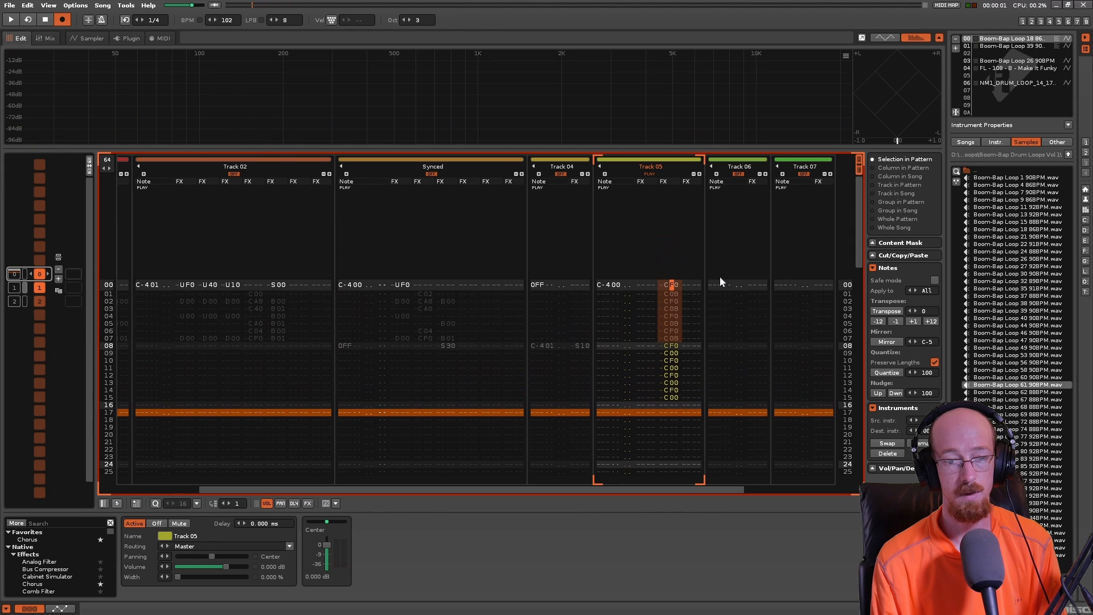
{"action": "key", "text": "Down"}
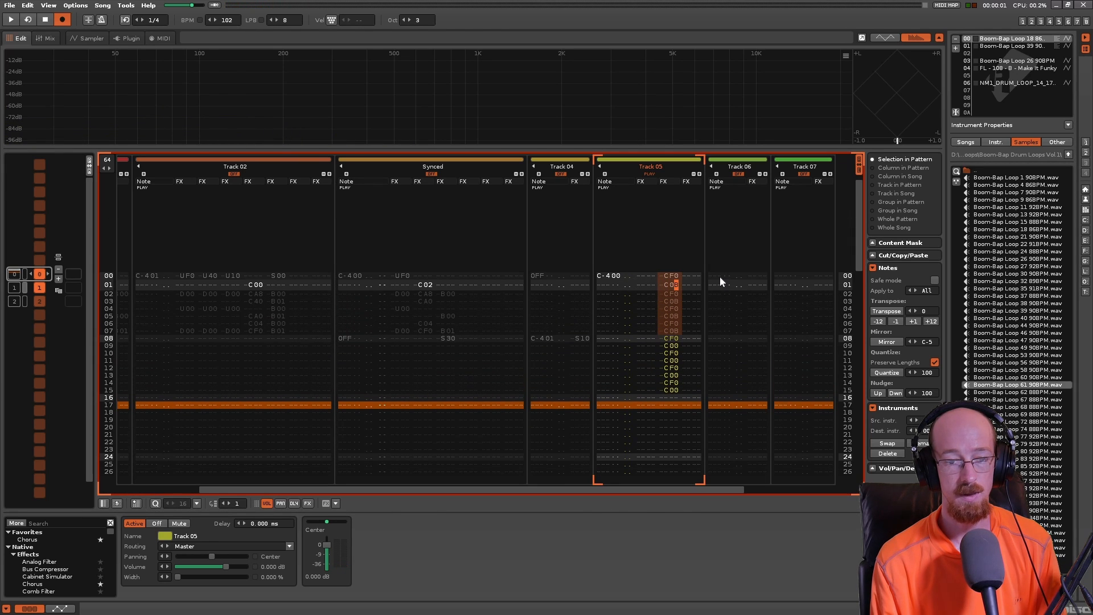
{"action": "key", "text": "Down"}
{"action": "key", "text": "Down"}
{"action": "key", "text": "Down"}
{"action": "key", "text": "Down"}
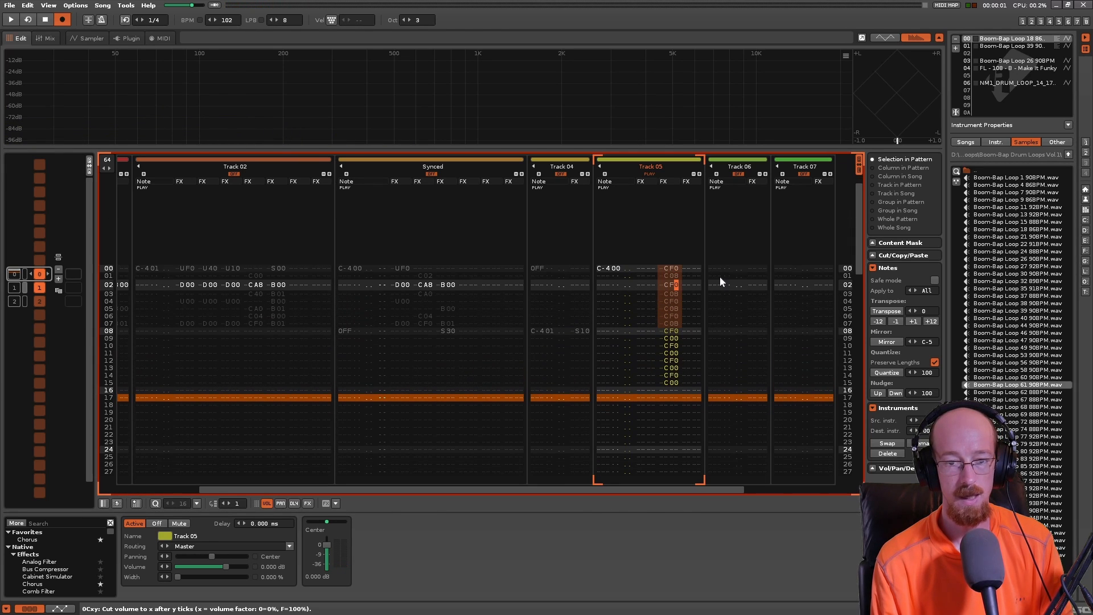
{"action": "key", "text": "Down"}
{"action": "key", "text": "Down"}
{"action": "key", "text": "Home"}
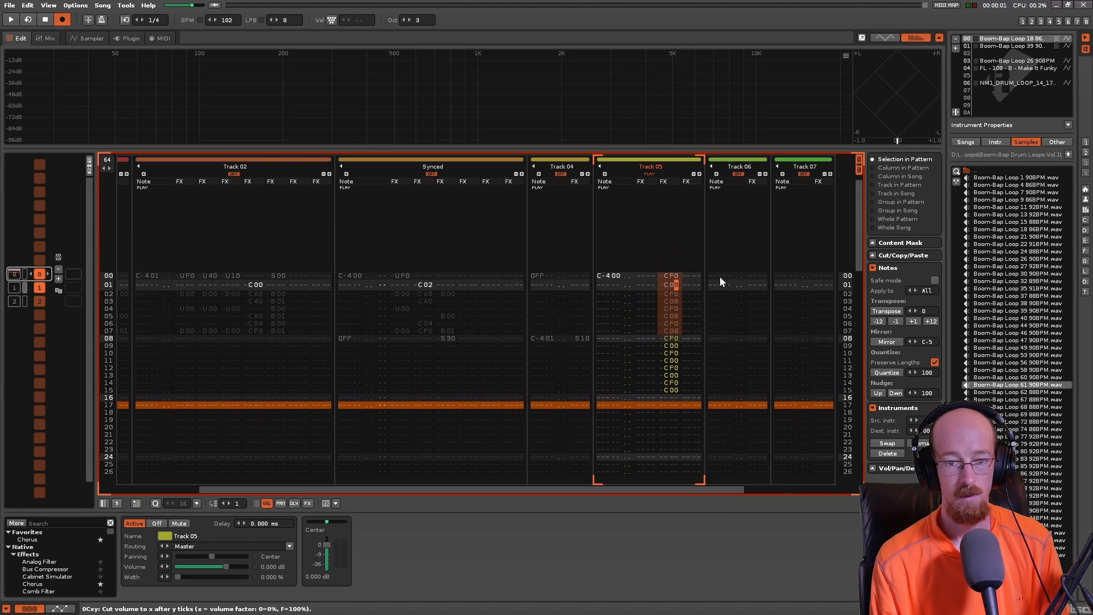
{"action": "key", "text": "space"}
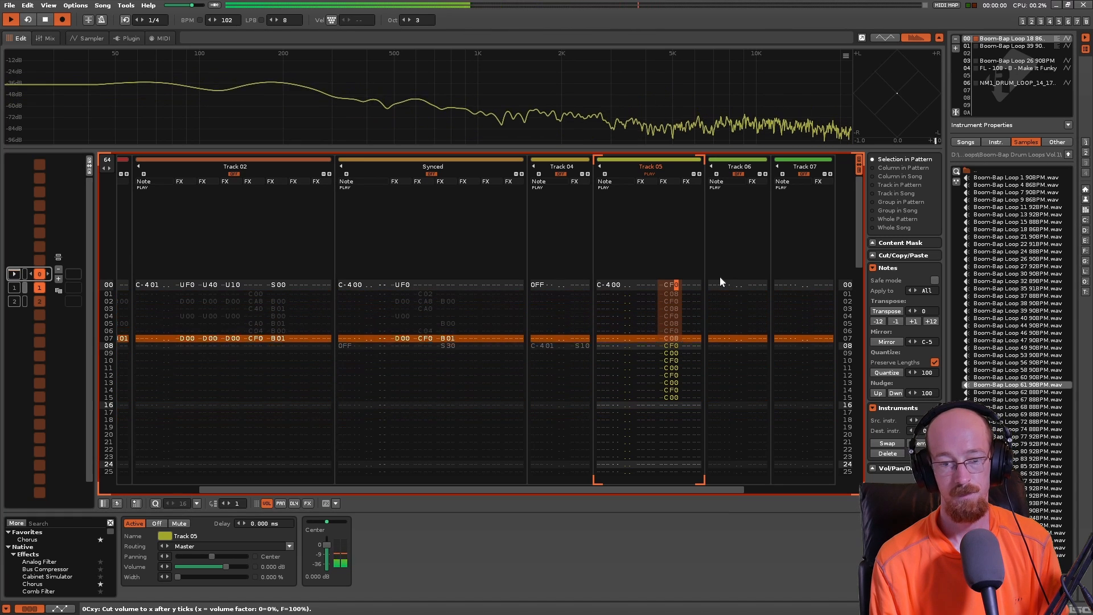
{"action": "key", "text": "space"}
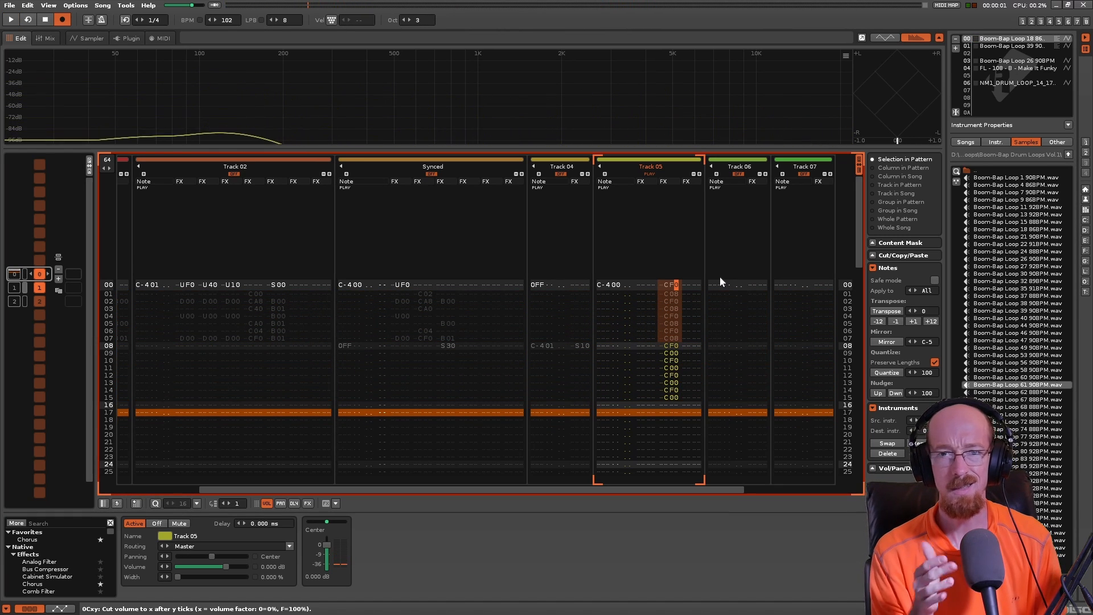
- Clear all volume cut commands from lines 00 to 15 of Track 05 and return to line 00
{"action": "key", "text": "Down"}
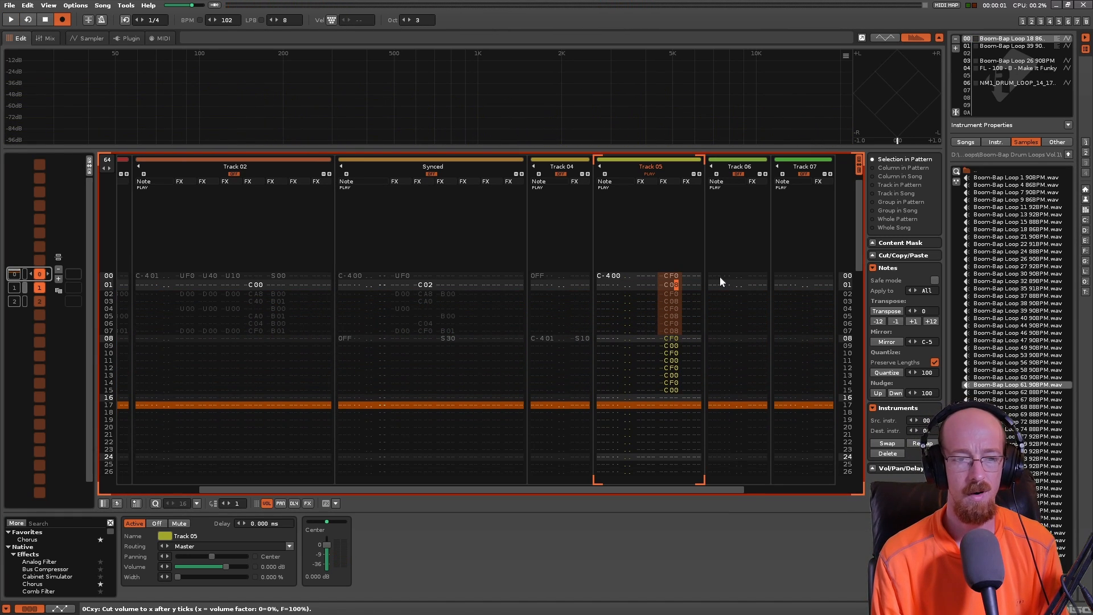
{"action": "key", "text": "Up"}
{"action": "key", "text": "Delete"}
{"action": "key", "text": "Delete"}
{"action": "key", "text": "Delete"}
{"action": "key", "text": "Delete"}
{"action": "key", "text": "Delete"}
{"action": "key", "text": "Delete"}
{"action": "key", "text": "Delete"}
{"action": "key", "text": "Delete"}
{"action": "key", "text": "Delete"}
{"action": "key", "text": "Delete"}
{"action": "key", "text": "Delete"}
{"action": "key", "text": "Delete"}
{"action": "key", "text": "Delete"}
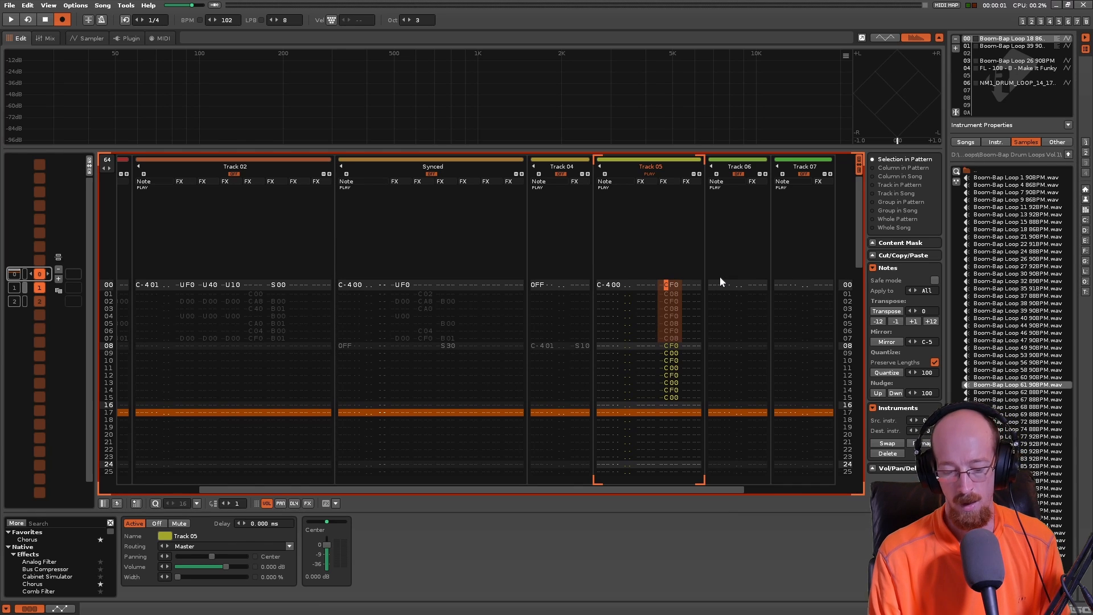
{"action": "key", "text": "Delete"}
{"action": "key", "text": "Delete"}
{"action": "key", "text": "Delete"}
{"action": "key", "text": "Delete"}
{"action": "key", "text": "Up"}
{"action": "key", "text": "Up"}
{"action": "key", "text": "Up"}
{"action": "key", "text": "Up"}
{"action": "key", "text": "Up"}
{"action": "key", "text": "Up"}
{"action": "key", "text": "Up"}
{"action": "key", "text": "Up"}
{"action": "key", "text": "Up"}
{"action": "key", "text": "Up"}
{"action": "key", "text": "Up"}
{"action": "key", "text": "Up"}
{"action": "key", "text": "Up"}
{"action": "key", "text": "Up"}
{"action": "key", "text": "Up"}
{"action": "key", "text": "Up"}
{"action": "key", "text": "Up"}
- Open the waveform of the Boom-Bap Loop 18 sample in the sampler
{"action": "key", "text": "Left"}
{"action": "key", "text": "Left"}
{"action": "key", "text": "Left"}
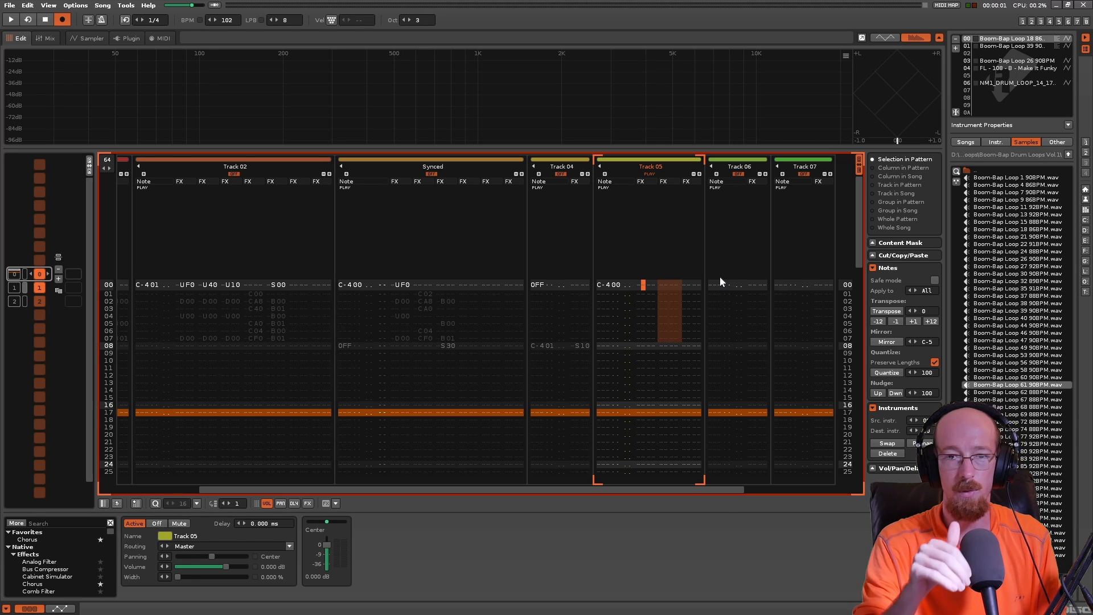
{"action": "left_click", "coordinate": [97, 38]}
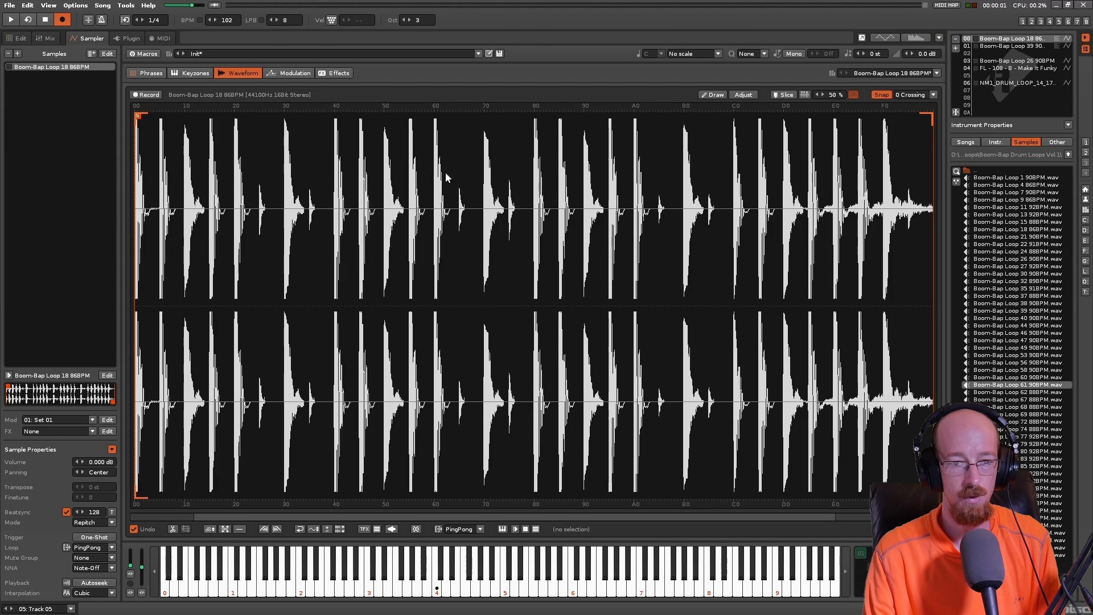
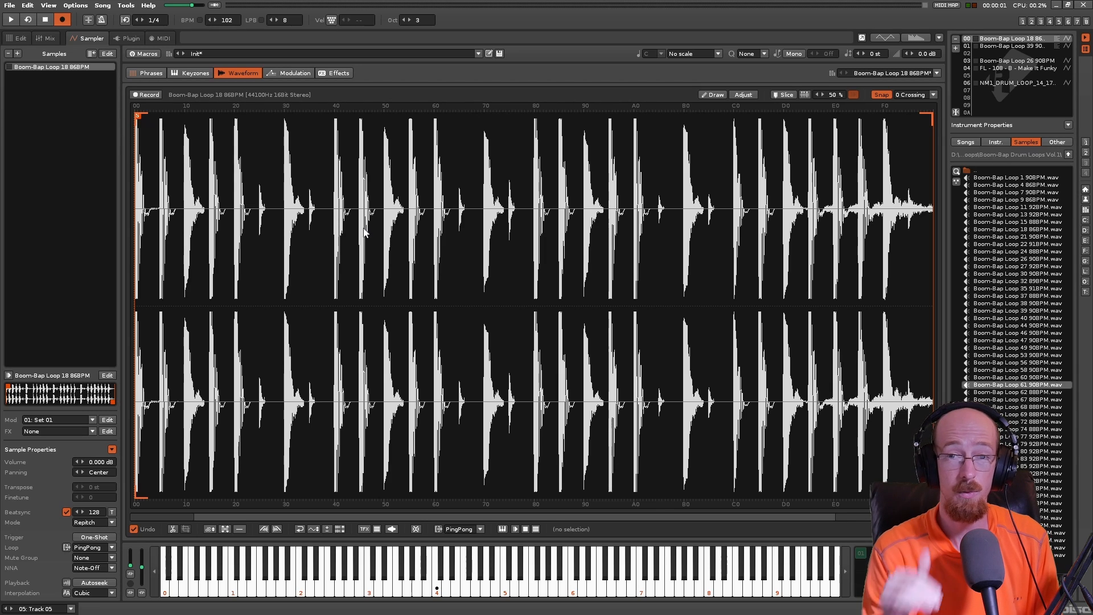
- Return to the pattern editor and enter a B01 direction command in the first effect column on line 00 of Track 05
{"action": "left_click", "coordinate": [17, 38]}
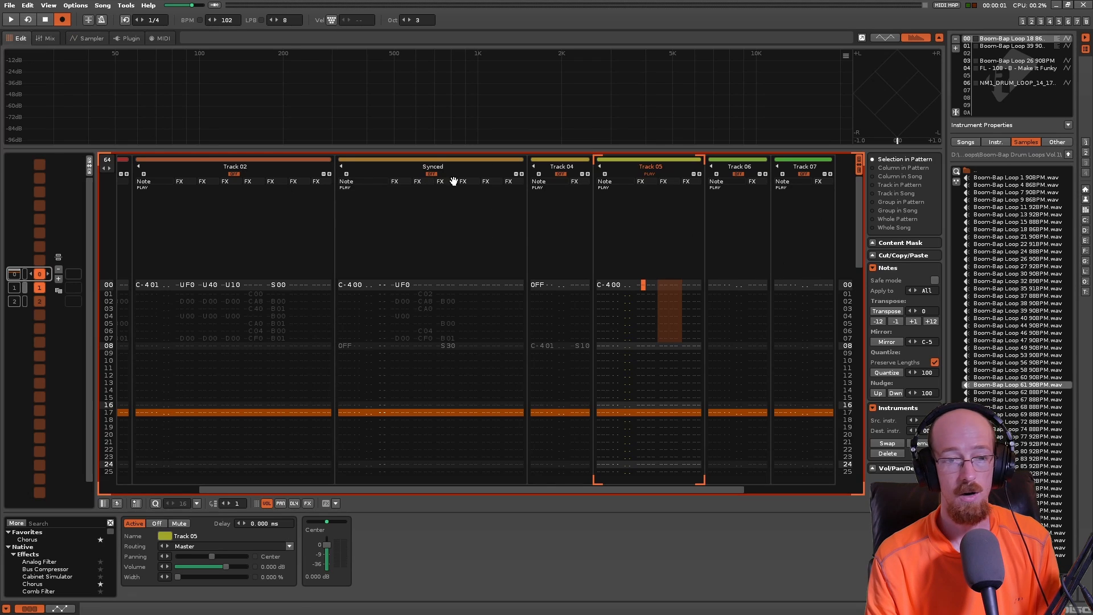
{"action": "left_click", "coordinate": [657, 283]}
{"action": "key", "text": "Left"}
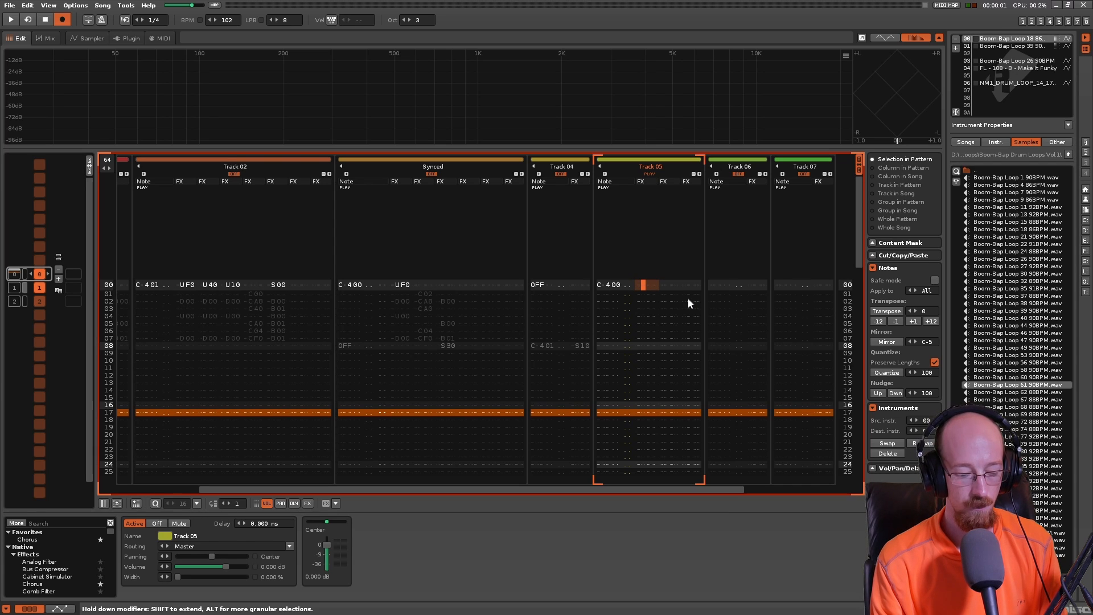
{"action": "key", "text": "Left"}
{"action": "key", "text": "Left"}
{"action": "key", "text": "Left"}
{"action": "key", "text": "Left"}
{"action": "key", "text": "Right"}
{"action": "key", "text": "Right"}
{"action": "key", "text": "Right"}
{"action": "key", "text": "Right"}
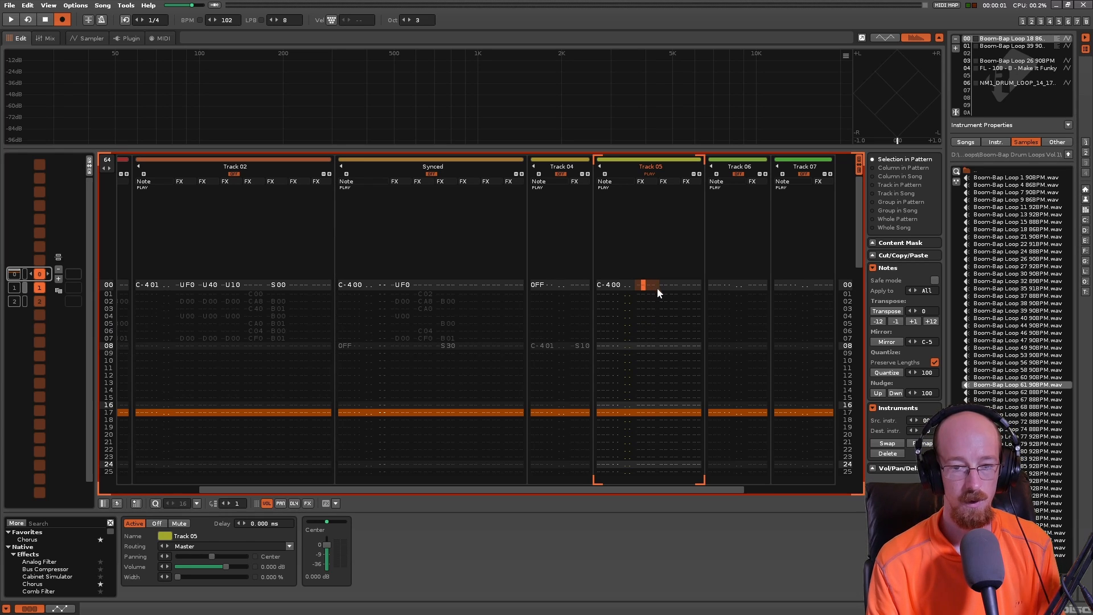
{"action": "type", "text": "b0"}
{"action": "key", "text": "Right"}
{"action": "key", "text": "Left"}
{"action": "type", "text": "1"}
- Enter B00 backward playback commands on lines 04 and 08 in the first effect column of Track 05
{"action": "key", "text": "Left"}
{"action": "key", "text": "Left"}
{"action": "key", "text": "Down"}
{"action": "key", "text": "Down"}
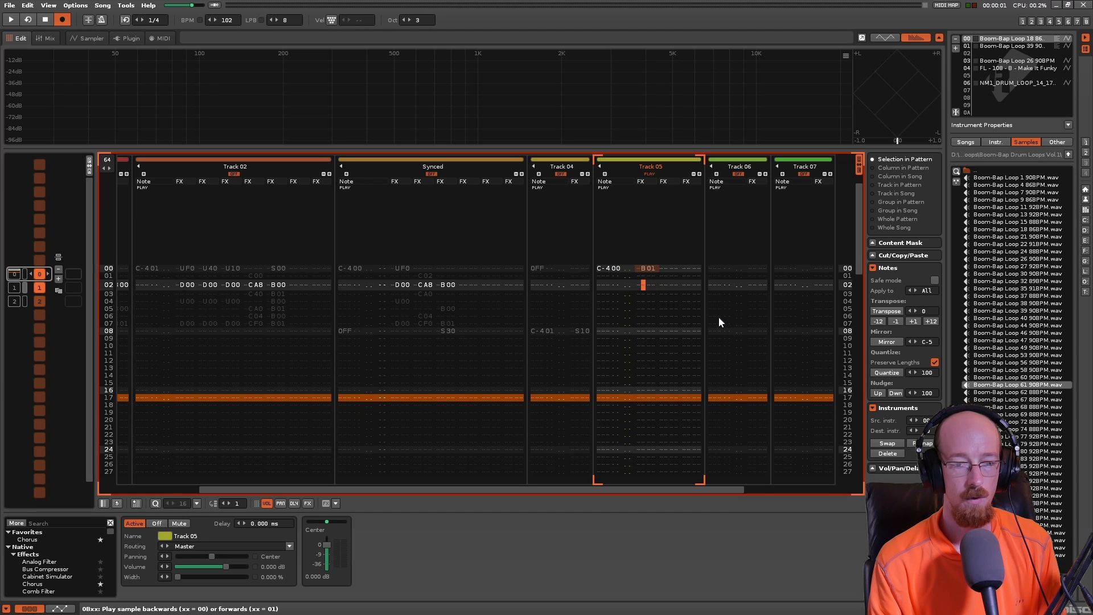
{"action": "key", "text": "Down"}
{"action": "type", "text": "b"}
{"action": "key", "text": "Down"}
{"action": "key", "text": "Down"}
{"action": "key", "text": "Down"}
{"action": "type", "text": "b"}
{"action": "key", "text": "Down"}
{"action": "key", "text": "Down"}
{"action": "key", "text": "Down"}
{"action": "key", "text": "Down"}
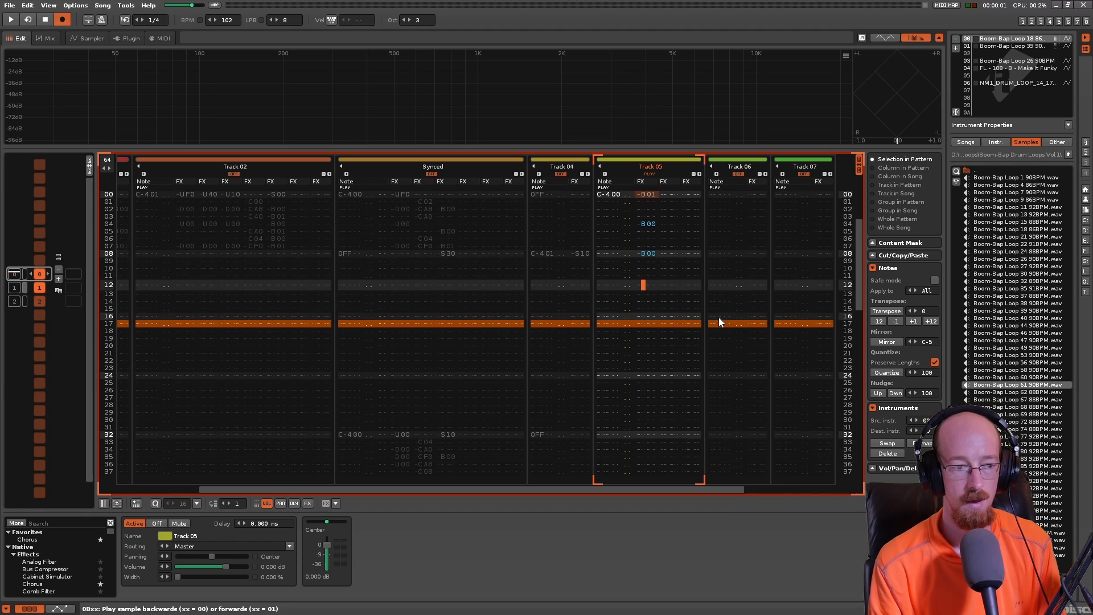
- Enter a B01 forward playback command on line 12 of Track 05
{"action": "type", "text": "b"}
{"action": "key", "text": "Right"}
{"action": "key", "text": "Right"}
{"action": "key", "text": "Up"}
{"action": "type", "text": "1"}
- Play back the pattern to hear the direction changes in Track 05, and stop it
{"action": "key", "text": "Up"}
{"action": "key", "text": "Up"}
{"action": "key", "text": "Up"}
{"action": "key", "text": "Up"}
{"action": "key", "text": "Up"}
{"action": "key", "text": "Up"}
{"action": "key", "text": "Up"}
{"action": "key", "text": "Up"}
{"action": "key", "text": "Up"}
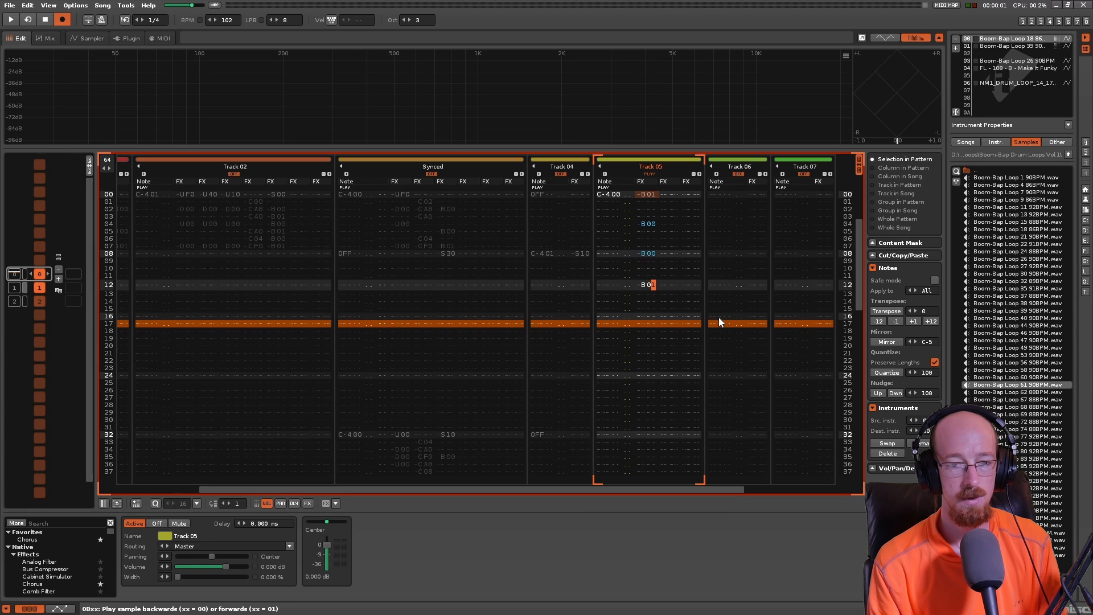
{"action": "key", "text": "Up"}
{"action": "key", "text": "Up"}
{"action": "key", "text": "Up"}
{"action": "key", "text": "space"}
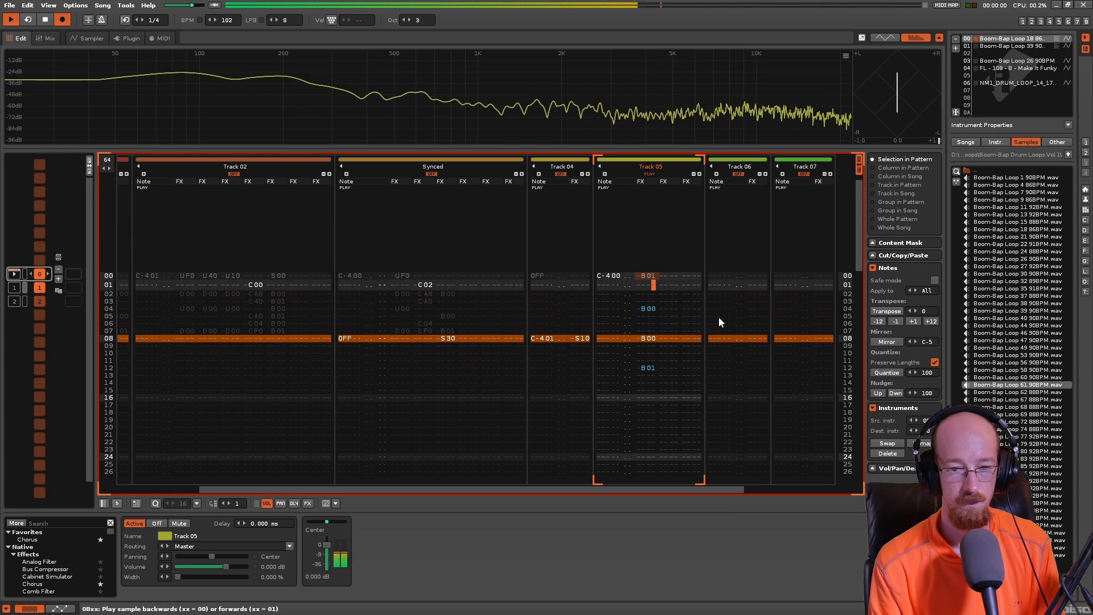
{"action": "key", "text": "space"}
- Add a UF0 pitch slide in the second effect column on line 04 of Track 05
{"action": "key", "text": "Up"}
{"action": "key", "text": "Right"}
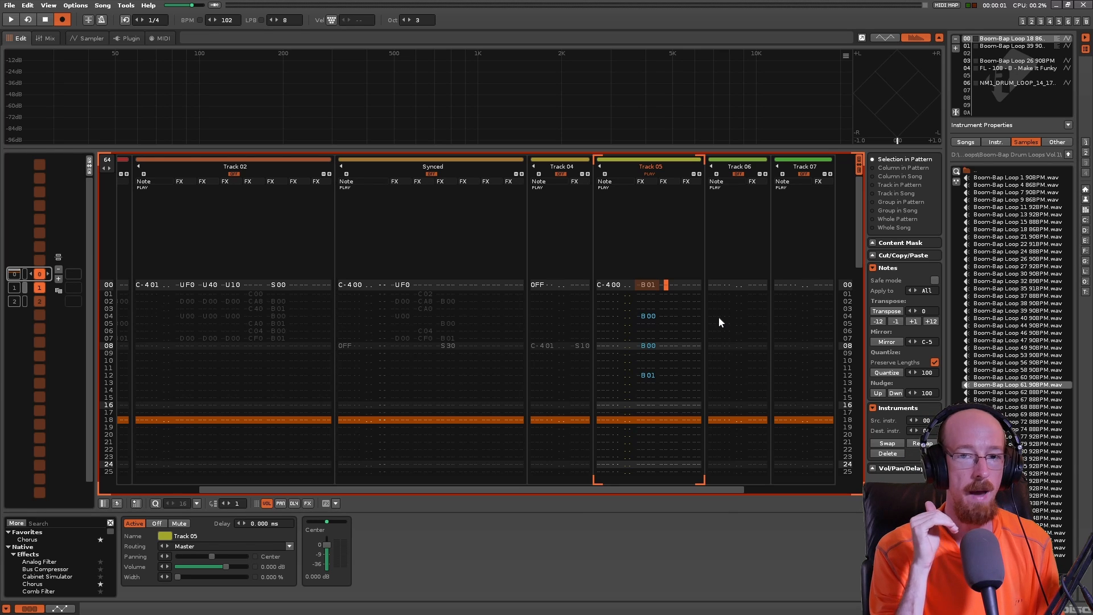
{"action": "key", "text": "Down"}
{"action": "key", "text": "Down"}
{"action": "key", "text": "Down"}
{"action": "key", "text": "Down"}
{"action": "type", "text": "UF0"}
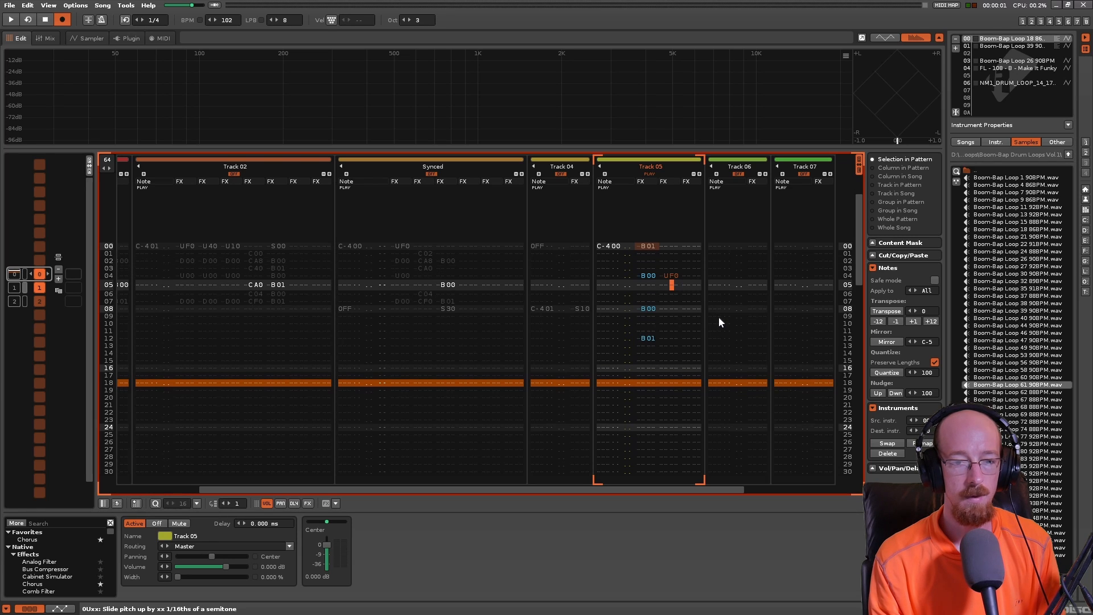
- Change the Track 05 direction commands to B01 on line 08 and B00 on line 12
{"action": "key", "text": "Left"}
{"action": "key", "text": "Down"}
{"action": "key", "text": "Down"}
{"action": "key", "text": "Down"}
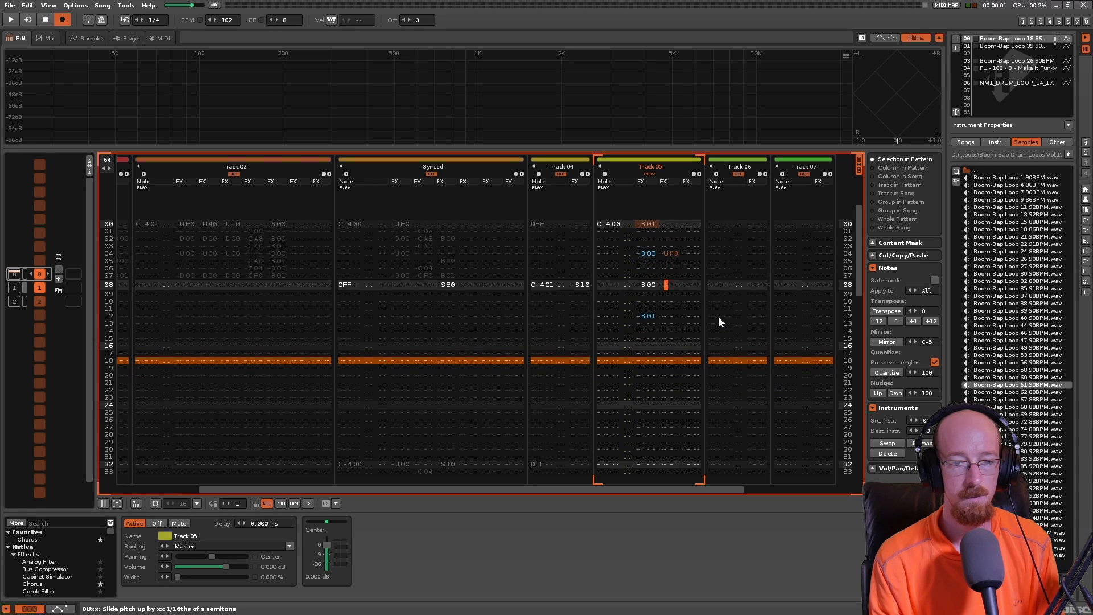
{"action": "key", "text": "Left"}
{"action": "key", "text": "Left"}
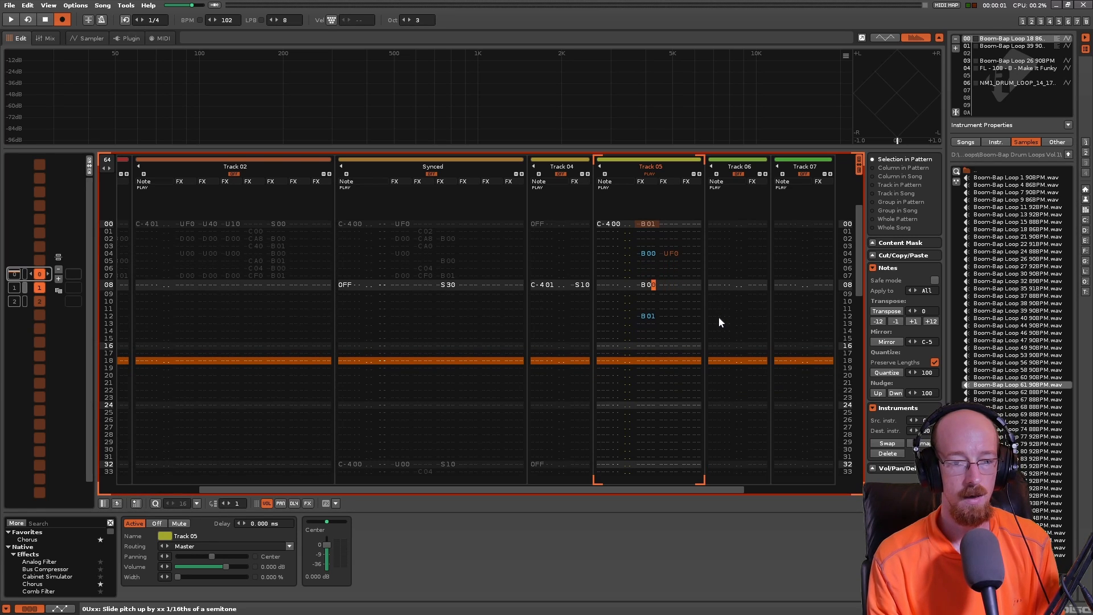
{"action": "type", "text": "1"}
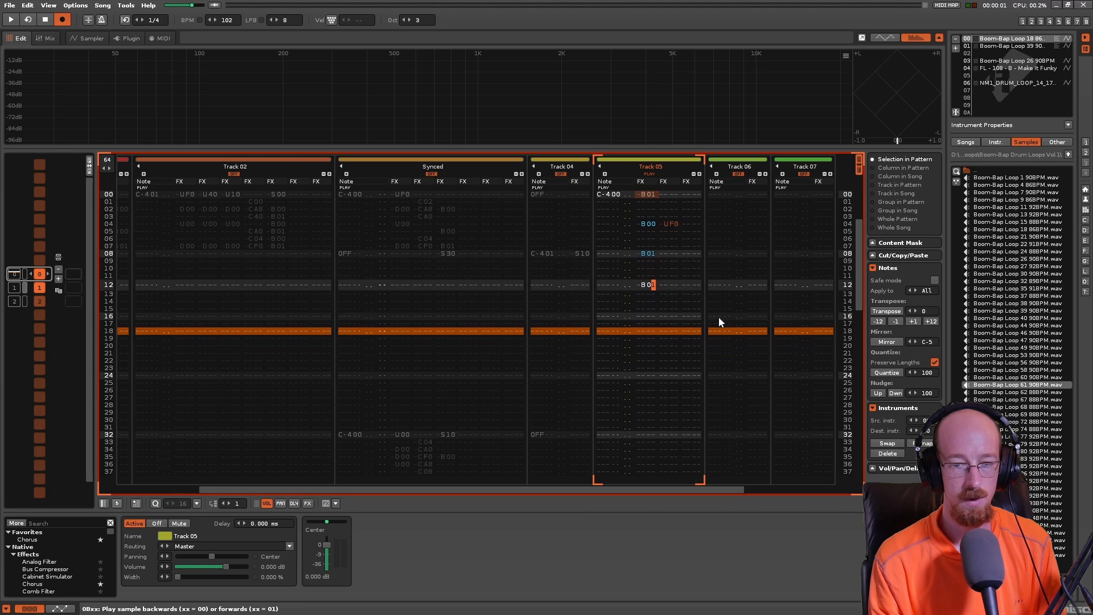
{"action": "type", "text": "0"}
- Insert a note OFF on line 16 of Track 05
{"action": "key", "text": "Down"}
{"action": "key", "text": "Down"}
{"action": "key", "text": "Left"}
{"action": "key", "text": "Left"}
{"action": "key", "text": "Left"}
{"action": "key", "text": "Left"}
{"action": "key", "text": "Left"}
{"action": "key", "text": "Left"}
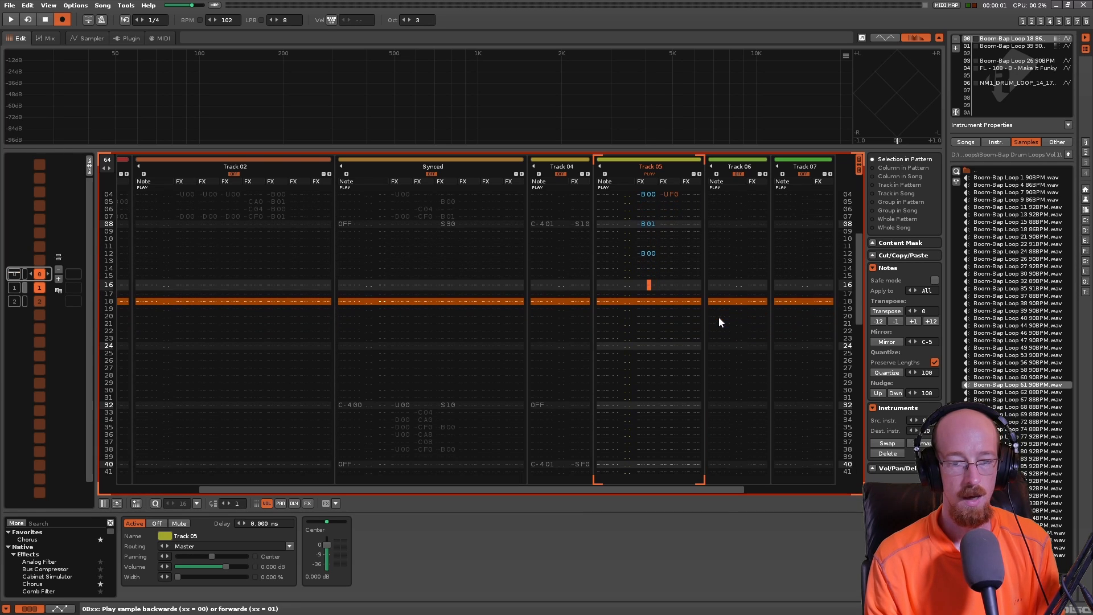
{"action": "key", "text": "a"}
- Add a D00 pitch slide in the second effect column on line 08 of Track 05
{"action": "key", "text": "Up"}
{"action": "key", "text": "Right"}
{"action": "key", "text": "Right"}
{"action": "key", "text": "Right"}
{"action": "key", "text": "Right"}
{"action": "key", "text": "Right"}
{"action": "key", "text": "Right"}
{"action": "key", "text": "Right"}
{"action": "key", "text": "Right"}
{"action": "key", "text": "Up"}
{"action": "key", "text": "Up"}
{"action": "key", "text": "Up"}
{"action": "key", "text": "Up"}
{"action": "key", "text": "Up"}
{"action": "key", "text": "Up"}
{"action": "key", "text": "Up"}
{"action": "key", "text": "Up"}
{"action": "key", "text": "Up"}
{"action": "key", "text": "Up"}
{"action": "key", "text": "Up"}
{"action": "key", "text": "Up"}
{"action": "key", "text": "Right"}
{"action": "key", "text": "Right"}
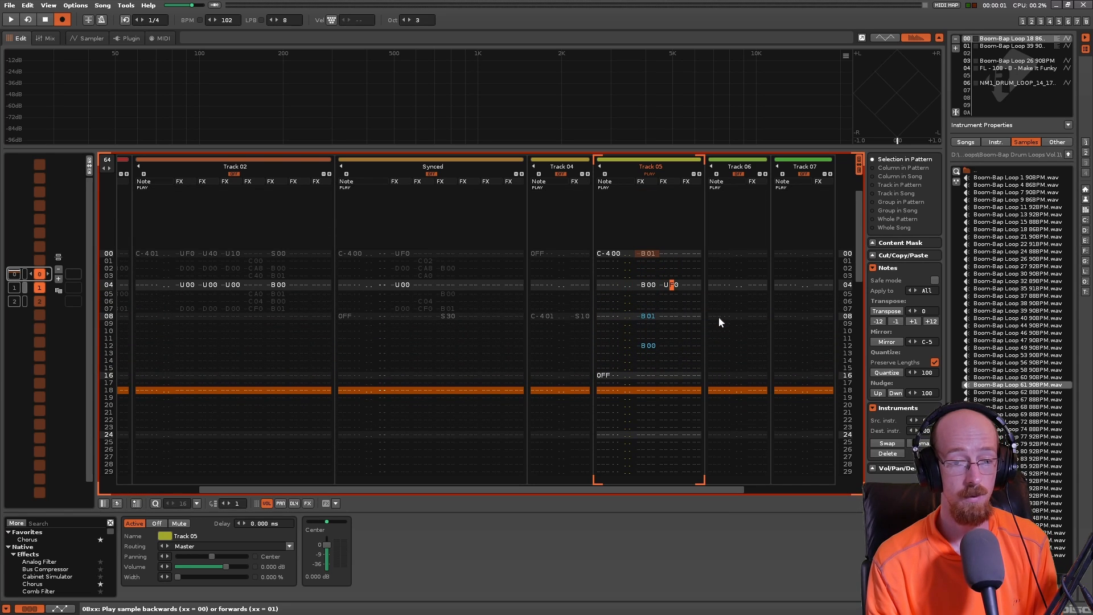
{"action": "key", "text": "Down"}
{"action": "key", "text": "Down"}
{"action": "key", "text": "Down"}
{"action": "key", "text": "Down"}
{"action": "type", "text": "d"}
{"action": "key", "text": "Right"}
{"action": "key", "text": "Left"}
{"action": "key", "text": "Up"}
{"action": "key", "text": "Up"}
{"action": "key", "text": "Up"}
{"action": "key", "text": "Down"}
{"action": "key", "text": "Down"}
{"action": "key", "text": "Down"}
{"action": "key", "text": "Down"}
{"action": "key", "text": "Up"}
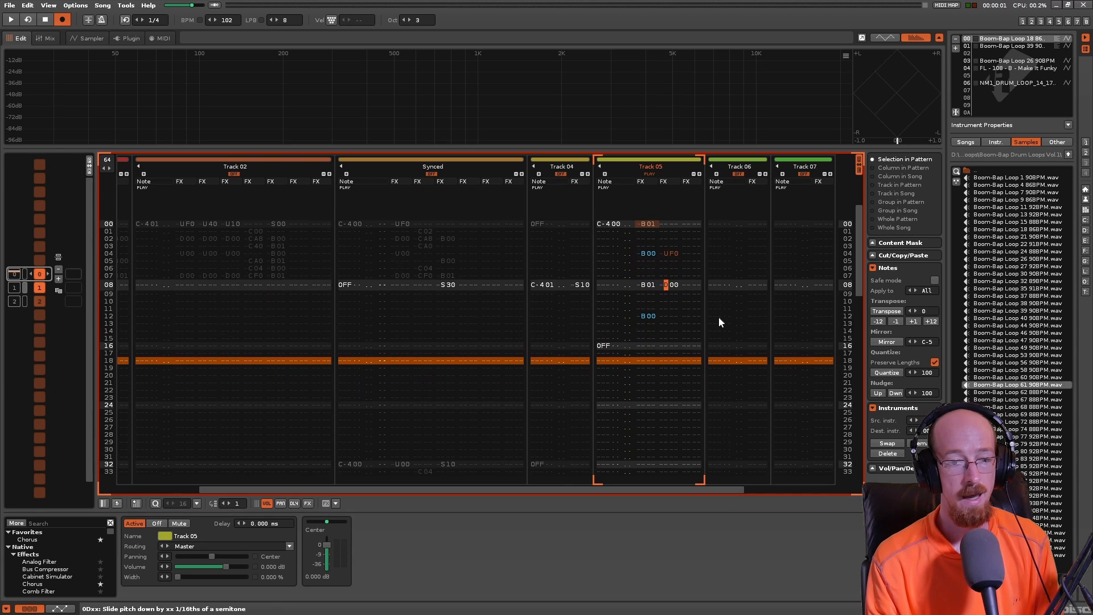
{"action": "key", "text": "Right"}
{"action": "key", "text": "Right"}
{"action": "key", "text": "Right"}
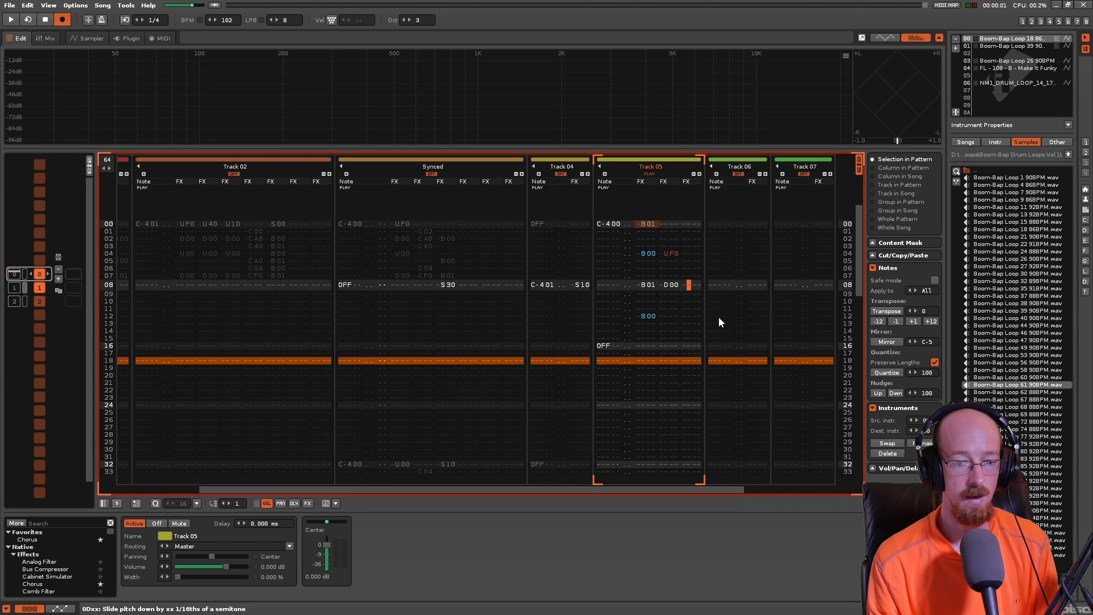
{"action": "key", "text": "Left"}
{"action": "key", "text": "Left"}
{"action": "key", "text": "Left"}
{"action": "key", "text": "Left"}
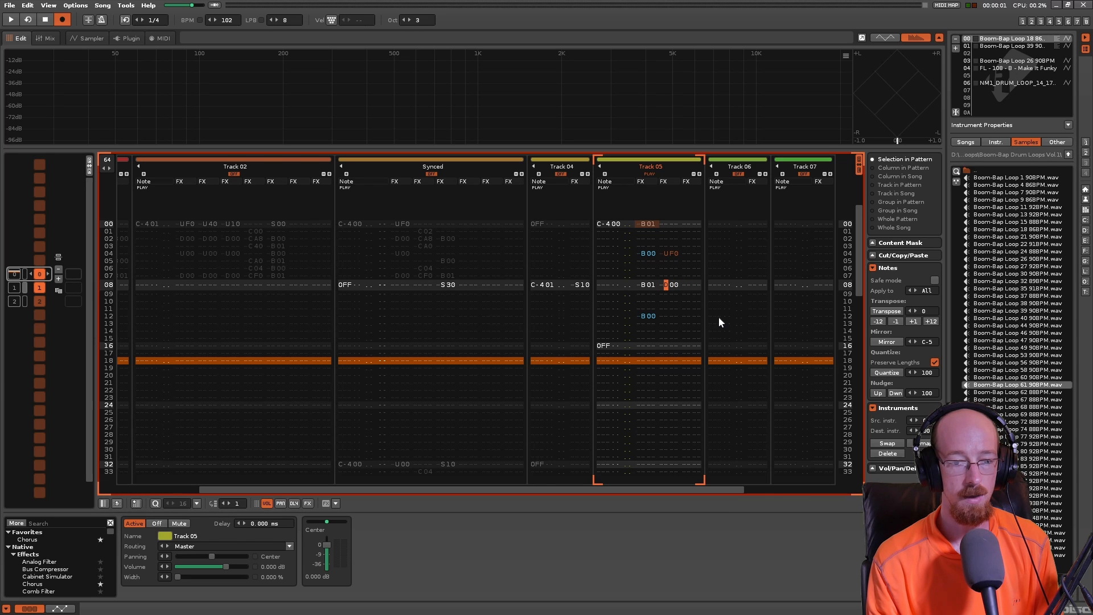
- Return to line 00 and play back the pattern with the UF0 and D00 slides in Track 05
{"action": "key", "text": "Up"}
{"action": "key", "text": "Up"}
{"action": "key", "text": "Up"}
{"action": "key", "text": "Up"}
{"action": "key", "text": "Up"}
{"action": "key", "text": "Up"}
{"action": "key", "text": "Up"}
{"action": "key", "text": "Up"}
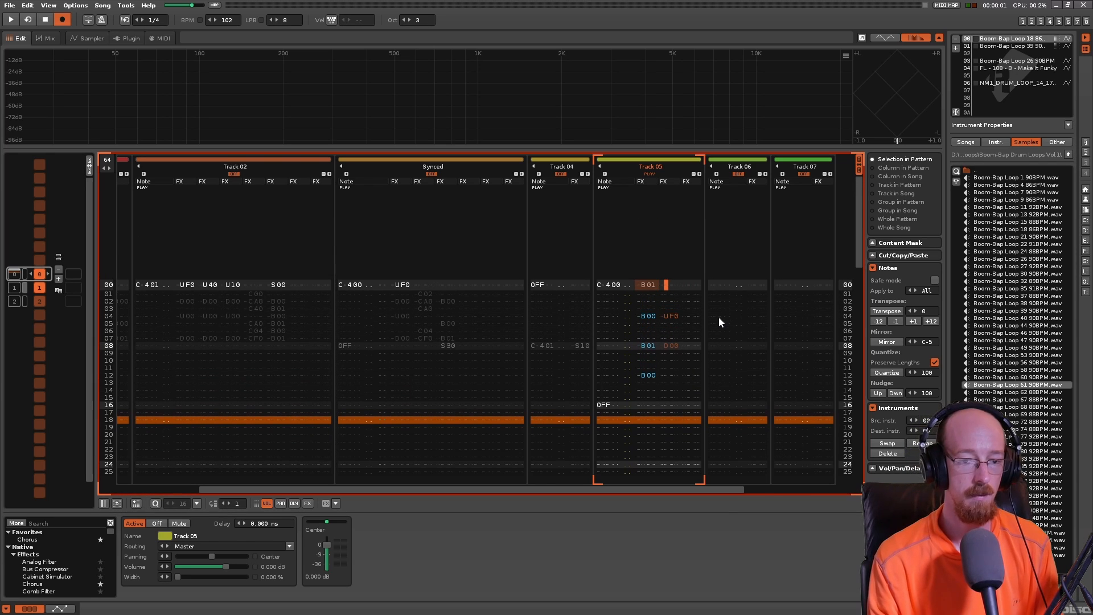
{"action": "key", "text": "space"}
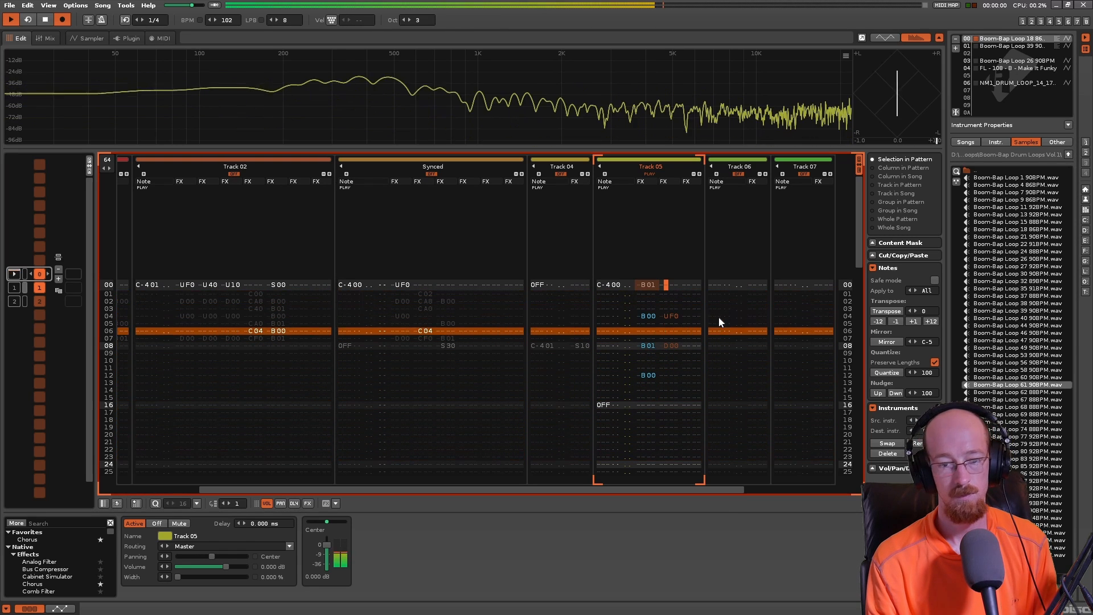
- Add a pitch-up slide in the second effect column on line 12 of Track 05 and set it to U00
{"action": "key", "text": "Down"}
{"action": "key", "text": "Down"}
{"action": "key", "text": "Down"}
{"action": "key", "text": "Down"}
{"action": "key", "text": "Down"}
{"action": "key", "text": "Down"}
{"action": "key", "text": "Down"}
{"action": "key", "text": "Down"}
{"action": "key", "text": "Down"}
{"action": "key", "text": "Down"}
{"action": "key", "text": "Down"}
{"action": "key", "text": "Down"}
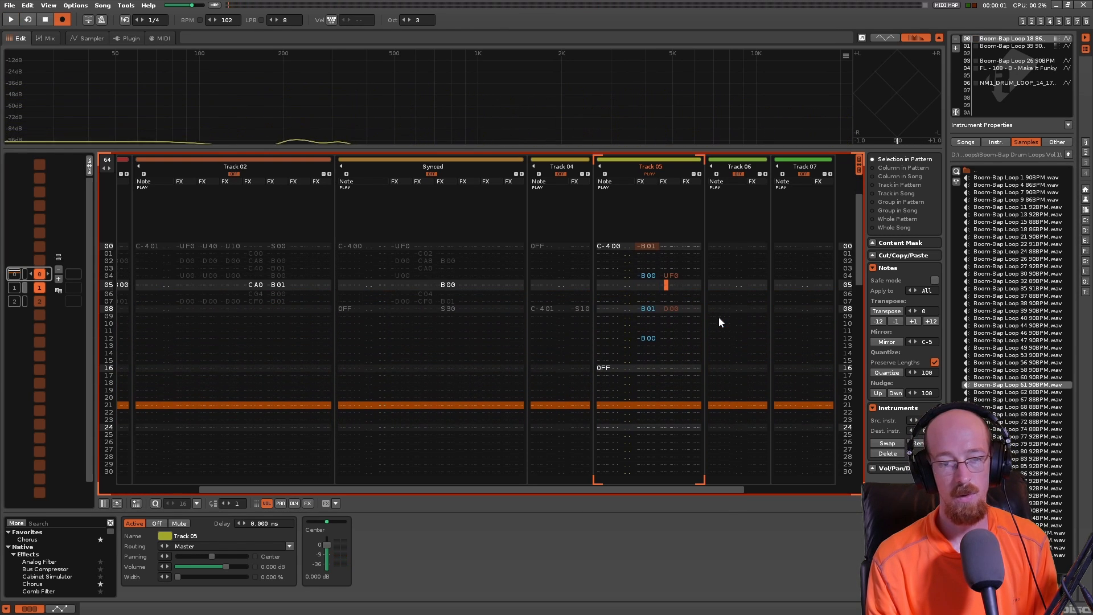
{"action": "key", "text": "Up"}
{"action": "key", "text": "Up"}
{"action": "key", "text": "Up"}
{"action": "key", "text": "Up"}
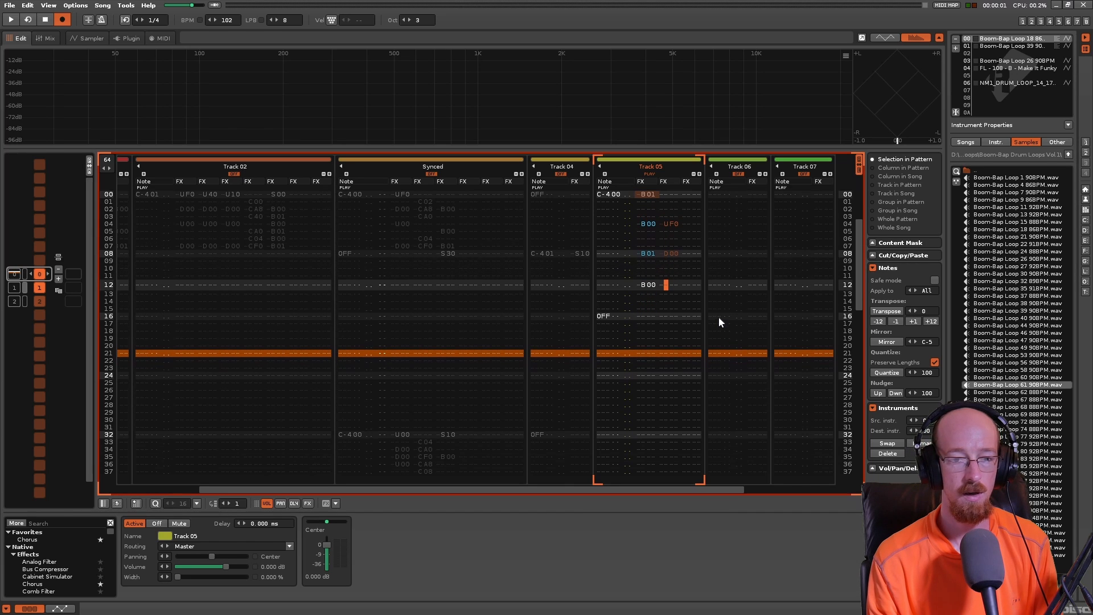
{"action": "key", "text": "Up"}
{"action": "key", "text": "Down"}
{"action": "key", "text": "Down"}
{"action": "key", "text": "Down"}
{"action": "key", "text": "Down"}
{"action": "key", "text": "Down"}
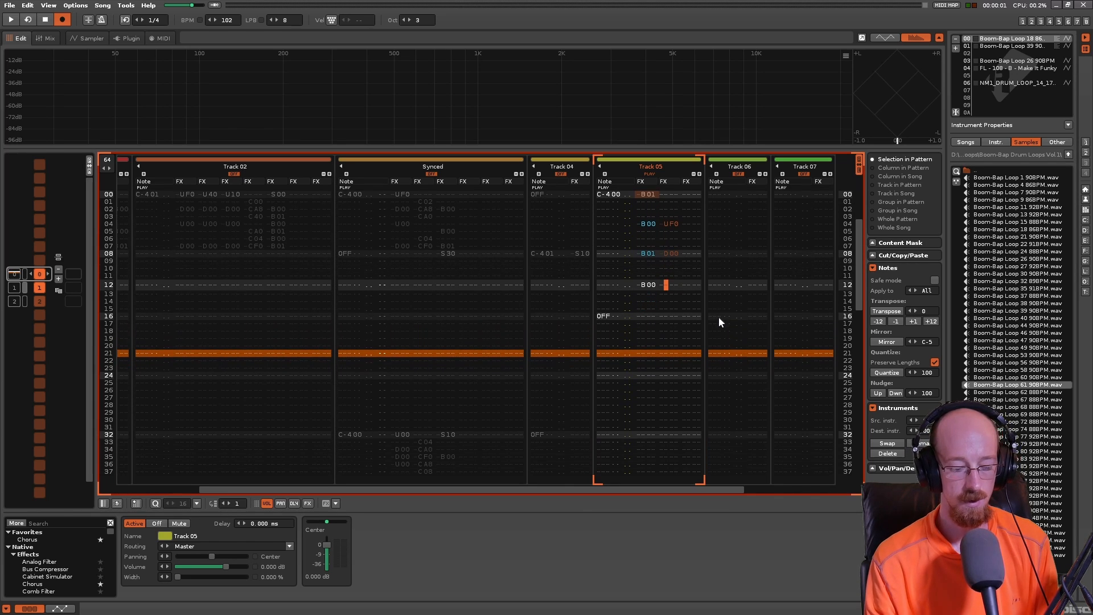
{"action": "type", "text": "u"}
{"action": "key", "text": "Up"}
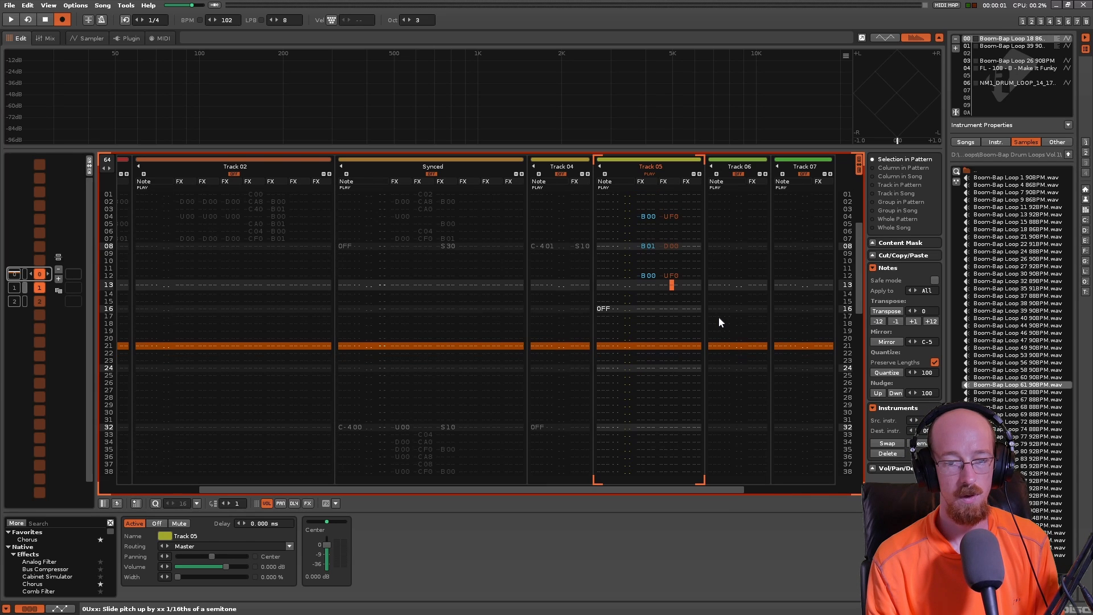
{"action": "type", "text": "f"}
{"action": "type", "text": "0"}
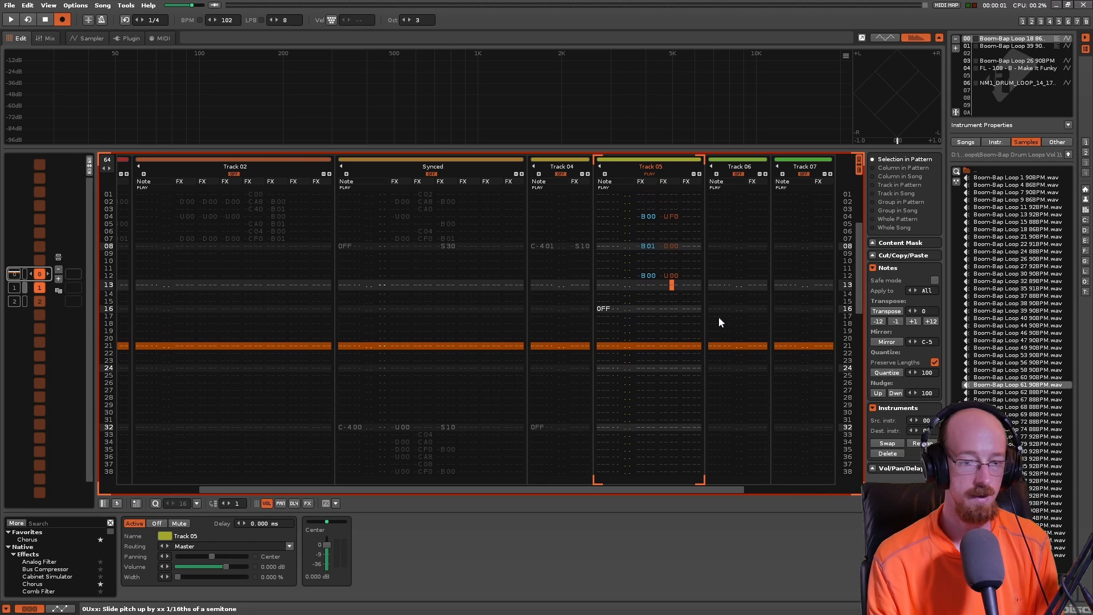
- Return to line 00 of Track 05 and play back the pattern twice to hear the line 12 slide
{"action": "key", "text": "Down"}
{"action": "key", "text": "Down"}
{"action": "key", "text": "Left"}
{"action": "key", "text": "Left"}
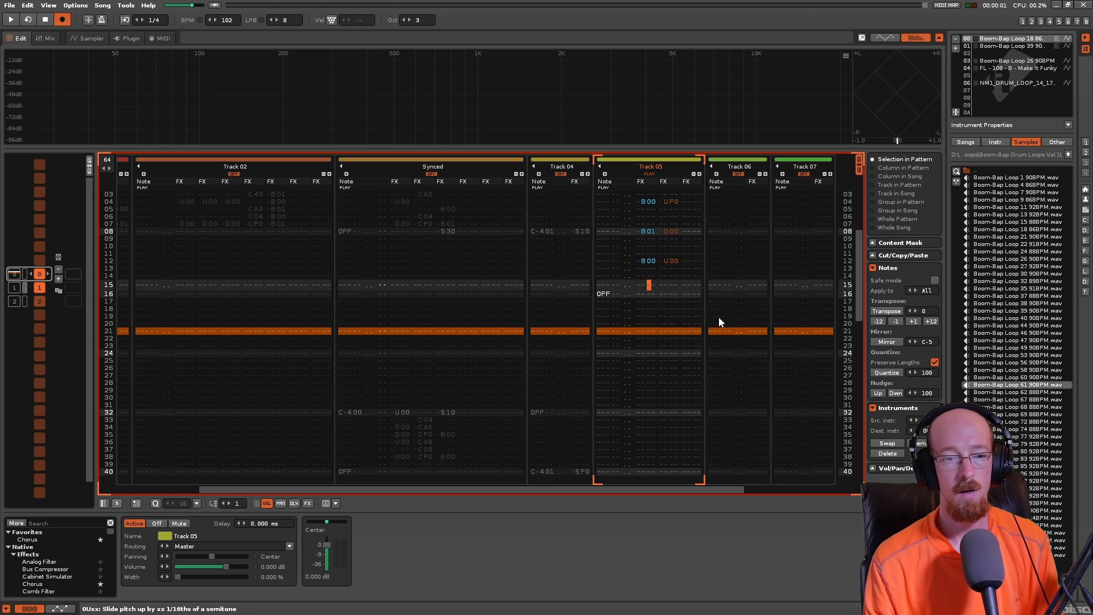
{"action": "key", "text": "Down"}
{"action": "key", "text": "Left"}
{"action": "key", "text": "Up"}
{"action": "key", "text": "Up"}
{"action": "key", "text": "Up"}
{"action": "key", "text": "Up"}
{"action": "key", "text": "Up"}
{"action": "key", "text": "Up"}
{"action": "key", "text": "Up"}
{"action": "key", "text": "Up"}
{"action": "key", "text": "Up"}
{"action": "key", "text": "Up"}
{"action": "key", "text": "Up"}
{"action": "key", "text": "Up"}
{"action": "key", "text": "Up"}
{"action": "key", "text": "Up"}
{"action": "key", "text": "Up"}
{"action": "key", "text": "Up"}
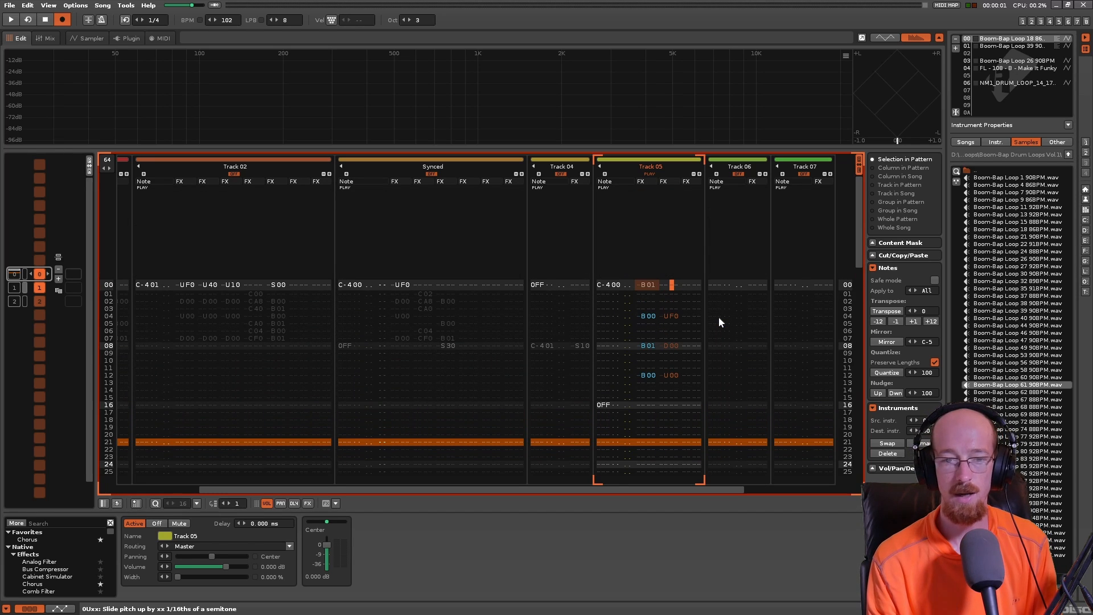
{"action": "key", "text": "space"}
- Enter a B01 direction command on line 14 of Track 05 and play back the pattern
{"action": "key", "text": "space"}
{"action": "key", "text": "space"}
{"action": "key", "text": "space"}
{"action": "key", "text": "Down"}
{"action": "key", "text": "Down"}
{"action": "key", "text": "Down"}
{"action": "key", "text": "Down"}
{"action": "key", "text": "Down"}
{"action": "key", "text": "Down"}
{"action": "key", "text": "Down"}
{"action": "key", "text": "Down"}
{"action": "key", "text": "Down"}
{"action": "key", "text": "Down"}
{"action": "key", "text": "Down"}
{"action": "key", "text": "Down"}
{"action": "key", "text": "Down"}
{"action": "key", "text": "Down"}
{"action": "key", "text": "Left"}
{"action": "key", "text": "Left"}
{"action": "key", "text": "Left"}
{"action": "key", "text": "Left"}
{"action": "type", "text": "b01"}
{"action": "key", "text": "space"}
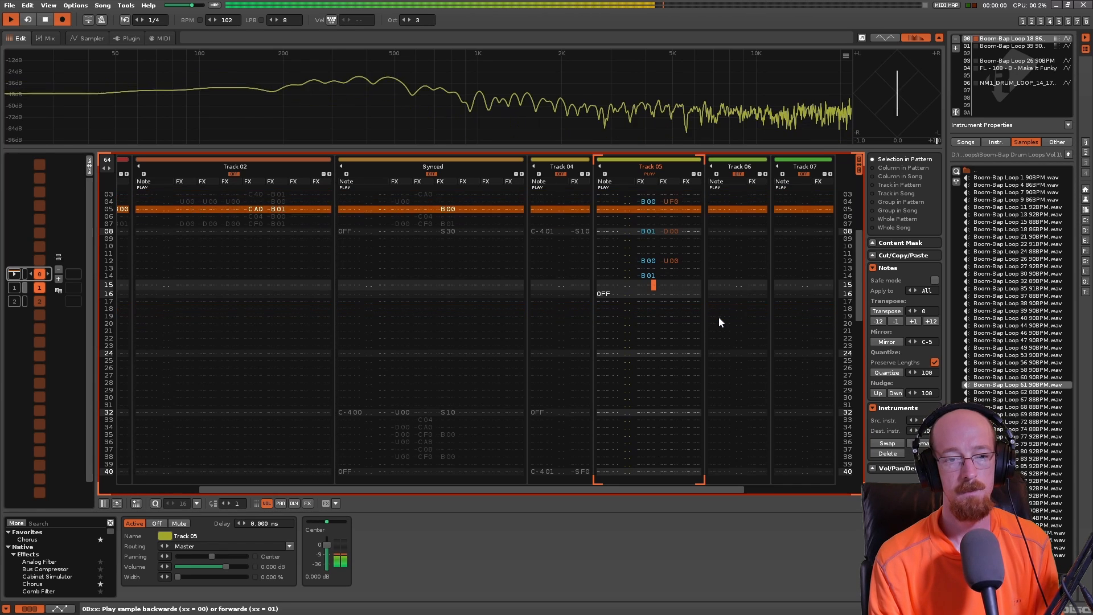
{"action": "key", "text": "space"}
- Add a D00 pitch slide beside the line 14 direction command in Track 05 and replay the pattern
{"action": "key", "text": "Right"}
{"action": "key", "text": "Right"}
{"action": "key", "text": "Up"}
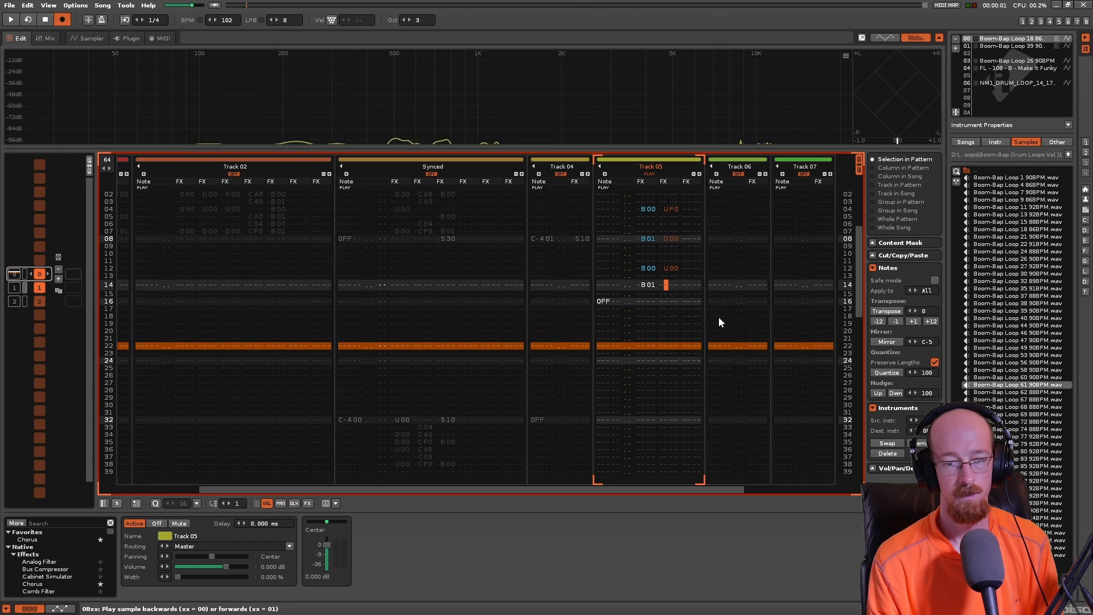
{"action": "type", "text": "d"}
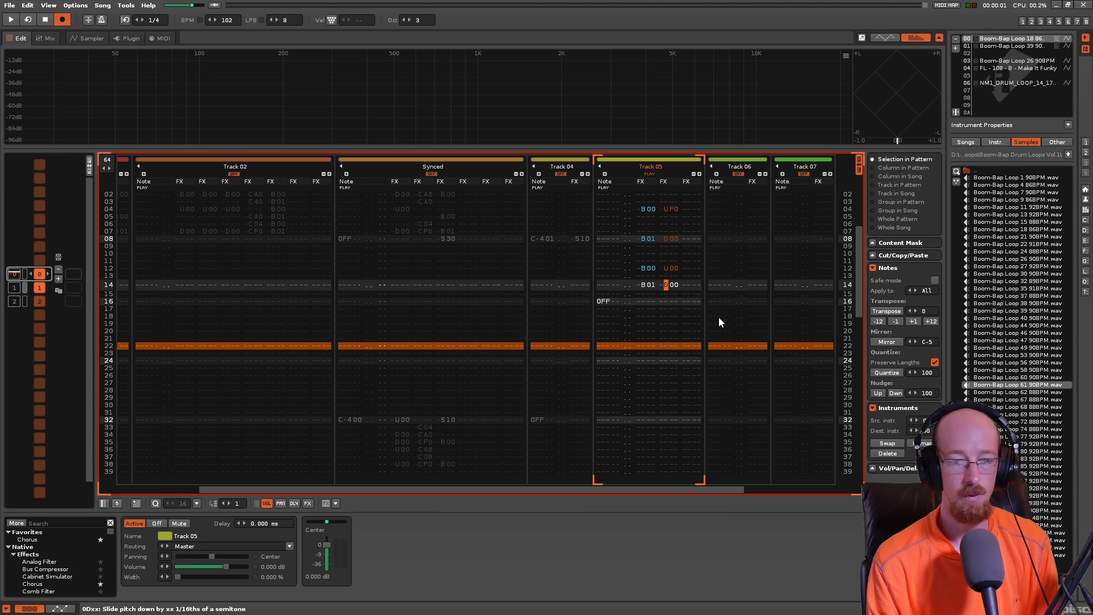
{"action": "key", "text": "space"}
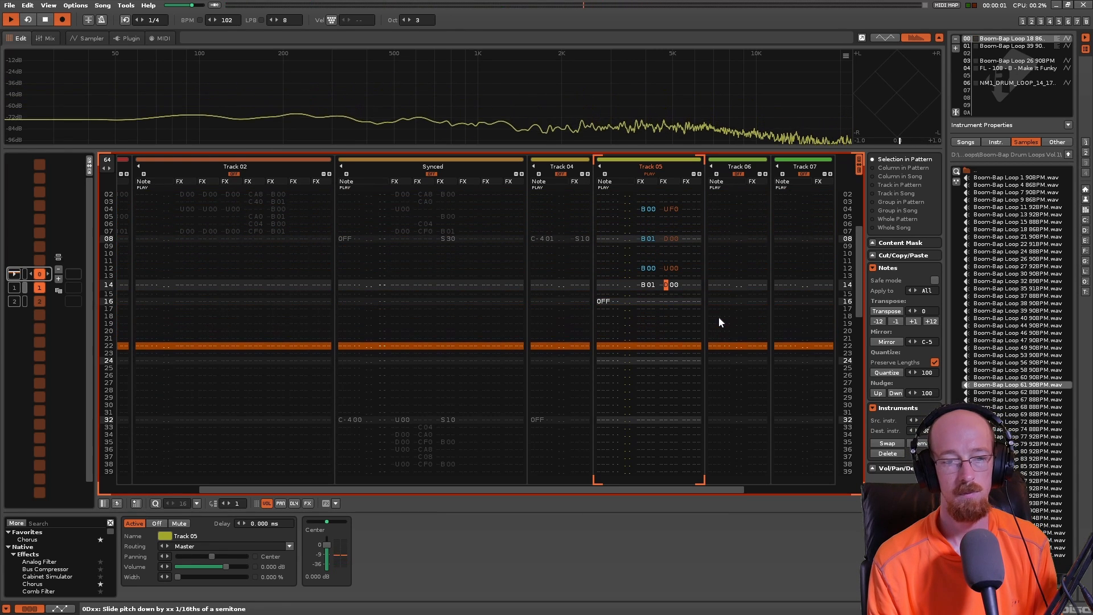
{"action": "key", "text": "space"}
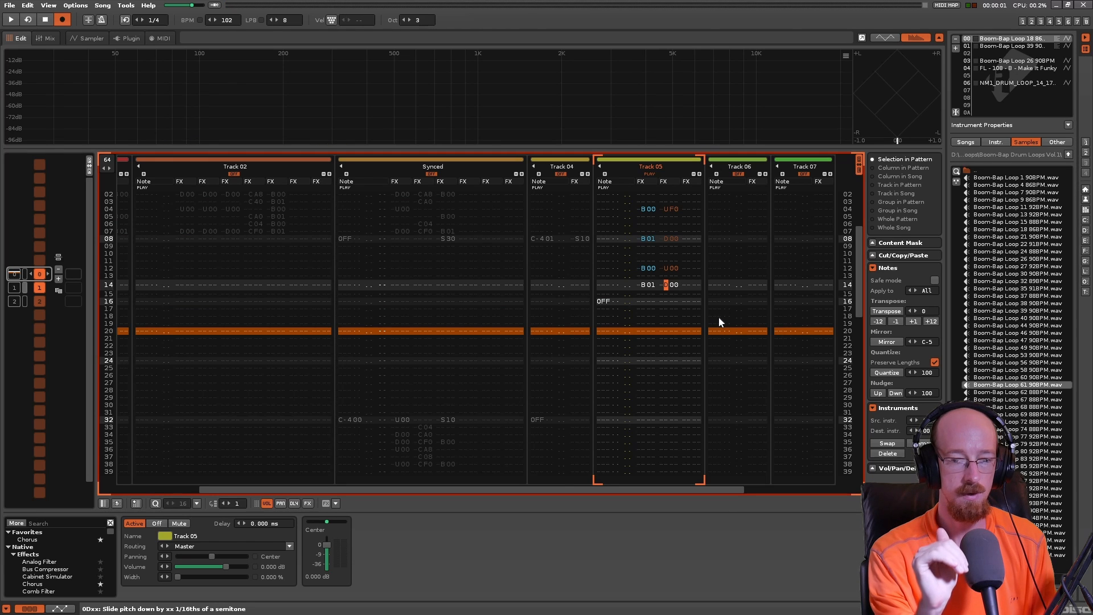
- Add a C00 volume cut in the third effect column on line 04 of Track 05
{"action": "key", "text": "Up"}
{"action": "key", "text": "Up"}
{"action": "key", "text": "Up"}
{"action": "key", "text": "Right"}
{"action": "key", "text": "Right"}
{"action": "key", "text": "Right"}
{"action": "key", "text": "Right"}
{"action": "key", "text": "Up"}
{"action": "key", "text": "Up"}
{"action": "key", "text": "Up"}
{"action": "key", "text": "Up"}
{"action": "key", "text": "Up"}
{"action": "key", "text": "Up"}
{"action": "key", "text": "Up"}
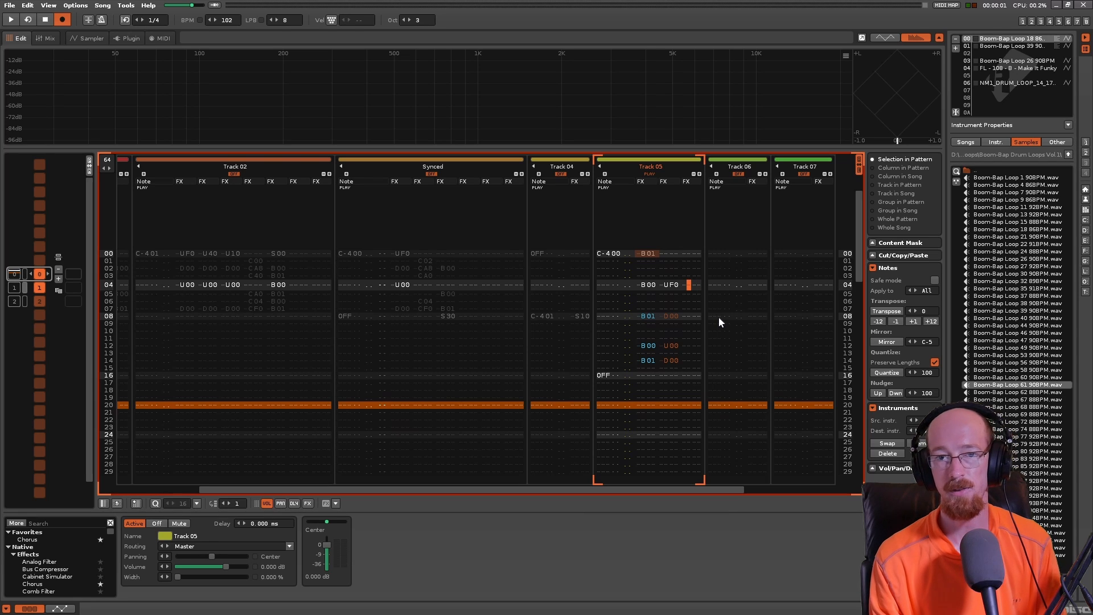
{"action": "type", "text": "c"}
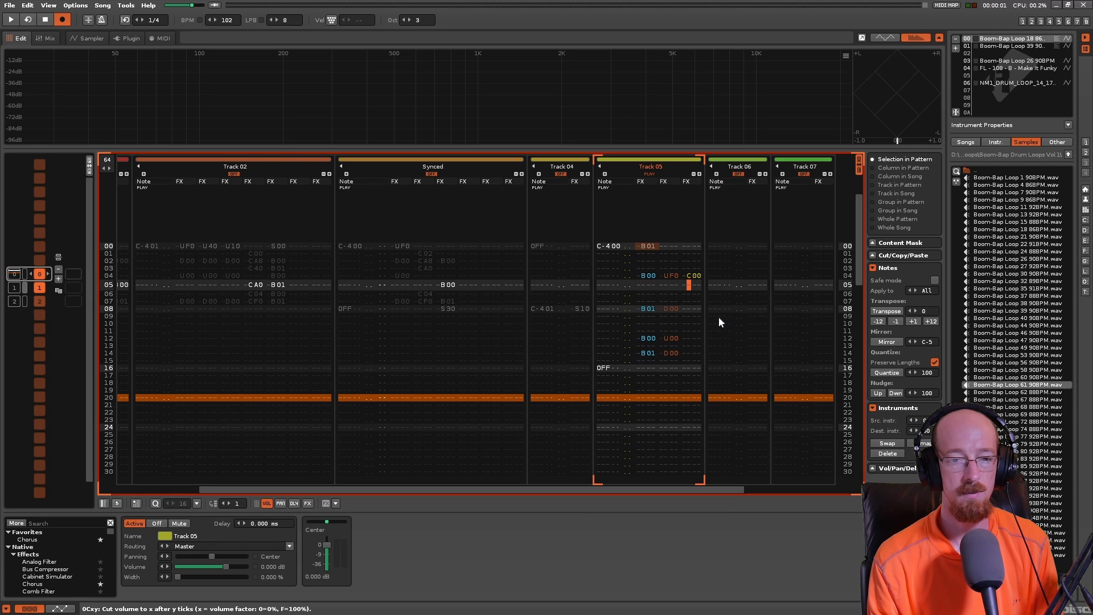
{"action": "key", "text": "Up"}
{"action": "key", "text": "Up"}
- Add C00 volume cuts in the third effect column on lines 02 and 06 of Track 05
{"action": "key", "text": "Up"}
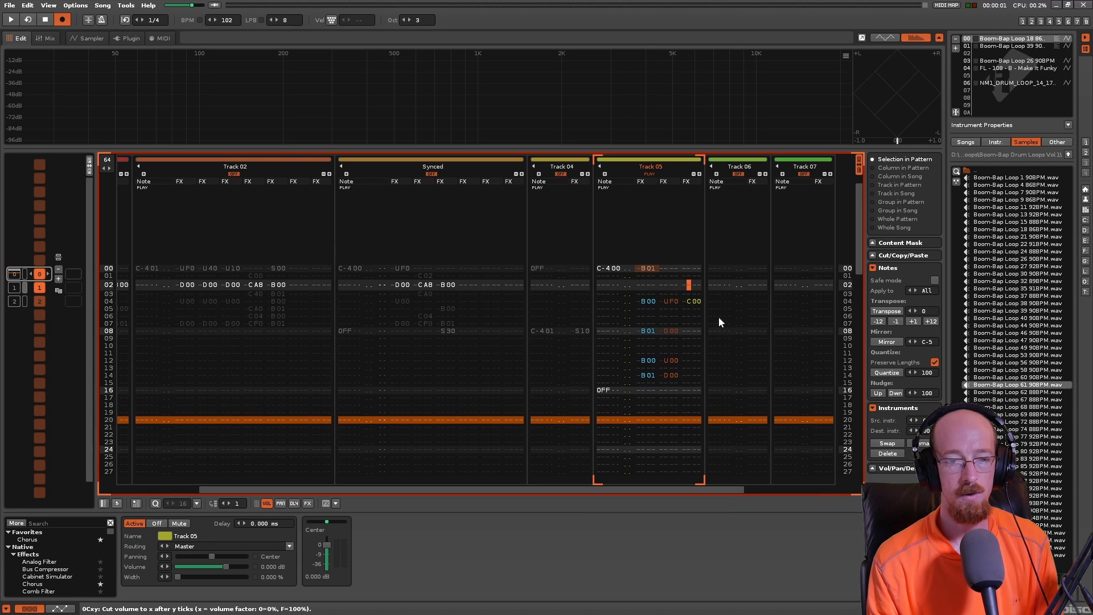
{"action": "type", "text": "c"}
{"action": "key", "text": "Down"}
{"action": "key", "text": "Down"}
{"action": "key", "text": "Down"}
{"action": "type", "text": "c"}
- Set the Track 05 volume cuts to CF0 on line 04 and CA0 on lines 02 and 06
{"action": "key", "text": "Up"}
{"action": "key", "text": "Up"}
{"action": "key", "text": "Up"}
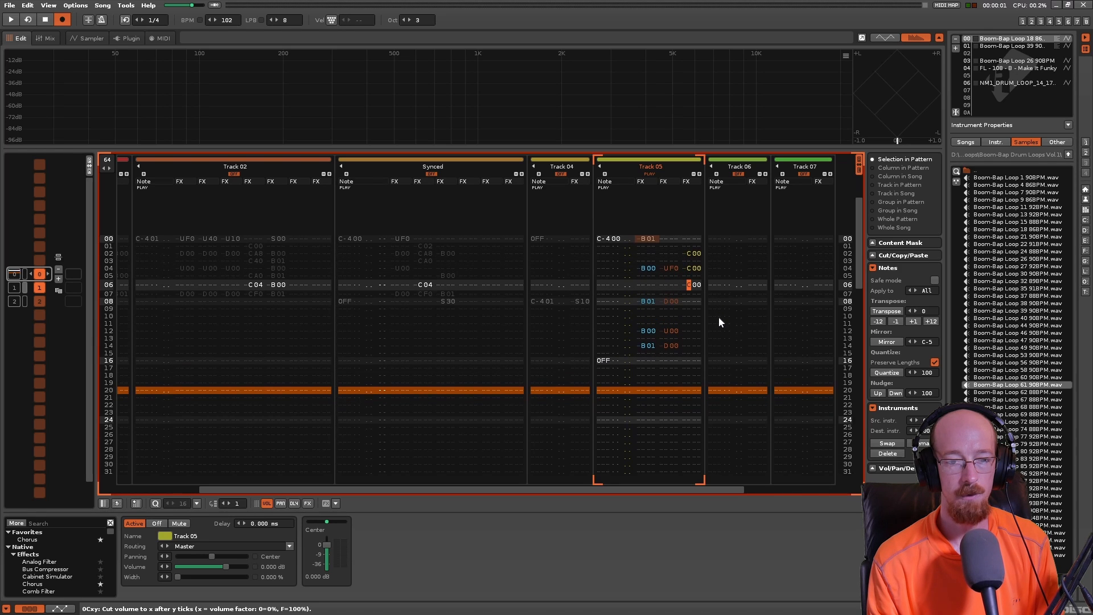
{"action": "type", "text": "f"}
{"action": "key", "text": "Up"}
{"action": "key", "text": "Up"}
{"action": "key", "text": "Up"}
{"action": "type", "text": "a"}
{"action": "key", "text": "Down"}
{"action": "key", "text": "Down"}
{"action": "key", "text": "Down"}
{"action": "type", "text": "a"}
{"action": "key", "text": "Up"}
{"action": "key", "text": "Up"}
{"action": "key", "text": "Up"}
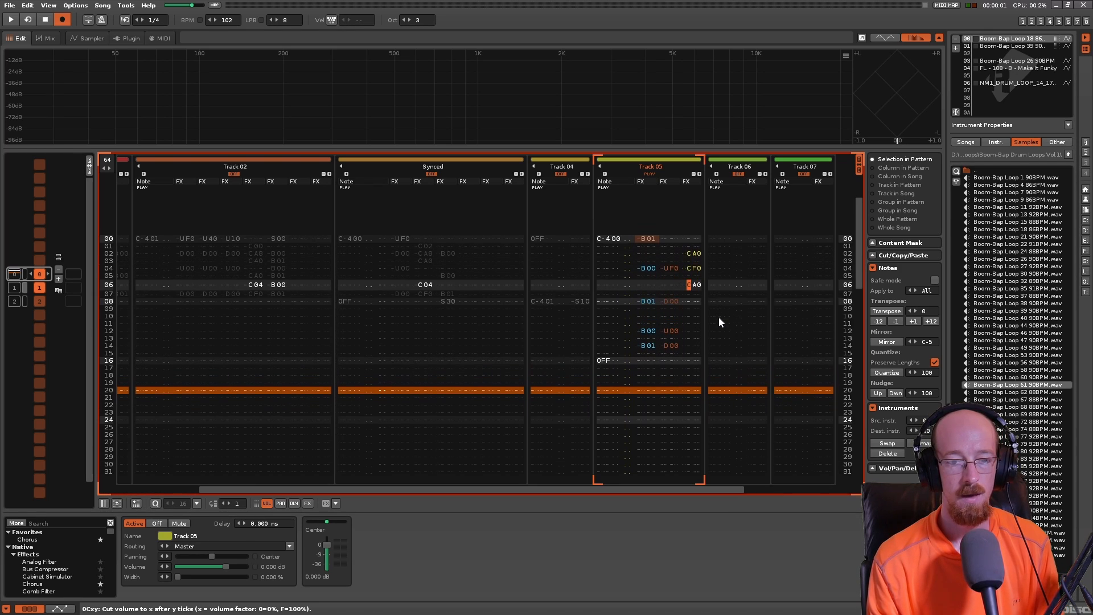
- Change the tick value of the line 04 volume cut in Track 05 so it reads CF8
{"action": "key", "text": "Right"}
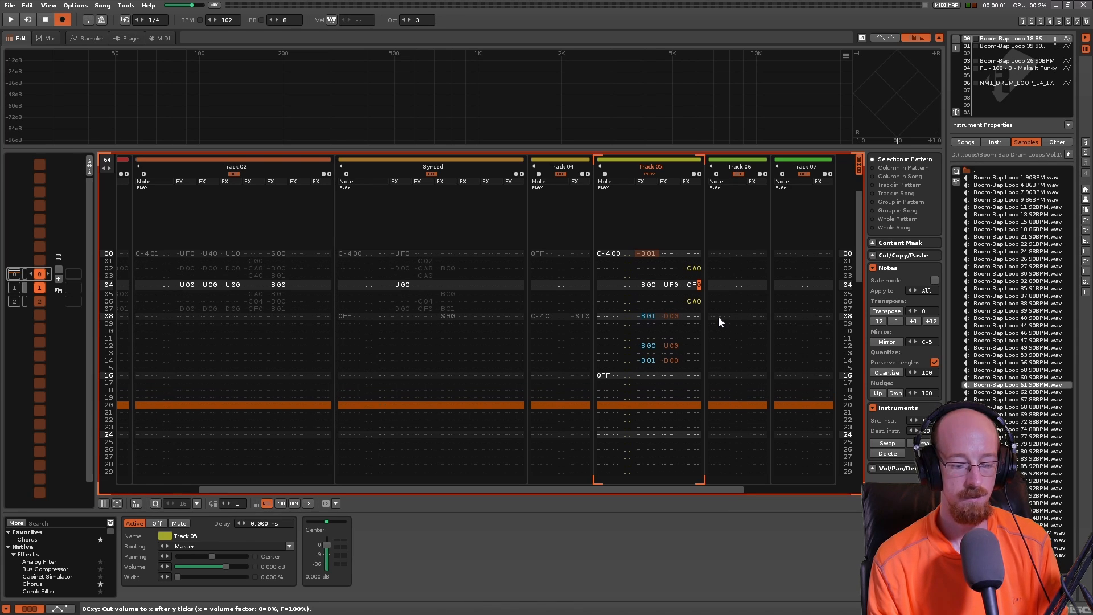
{"action": "type", "text": "8"}
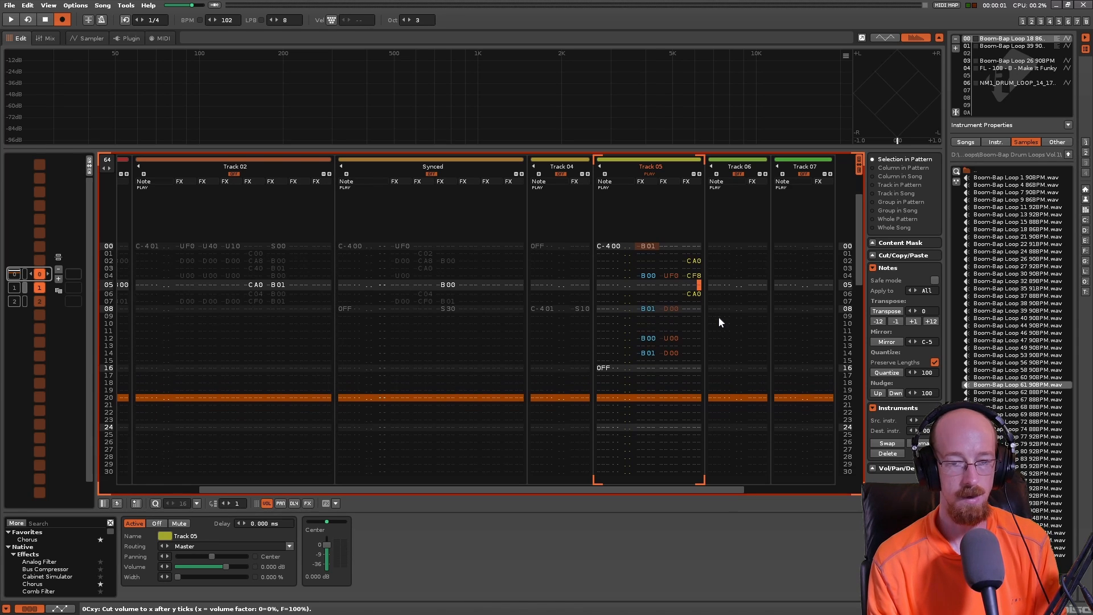
{"action": "key", "text": "Up"}
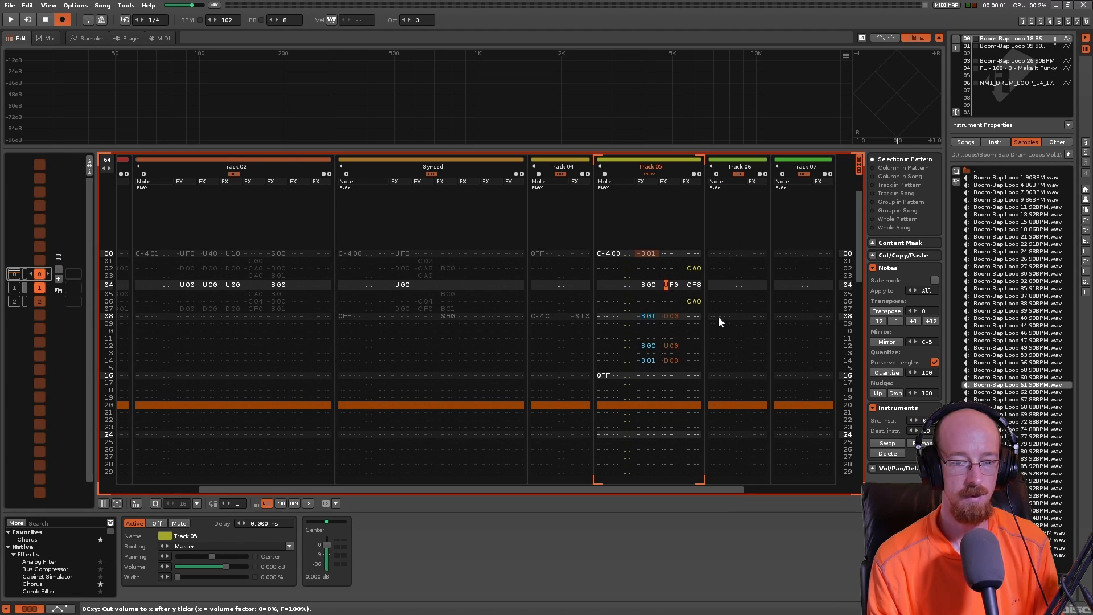
{"action": "key", "text": "Right"}
{"action": "key", "text": "Right"}
{"action": "key", "text": "Right"}
{"action": "key", "text": "Right"}
{"action": "key", "text": "Left"}
{"action": "key", "text": "Up"}
{"action": "key", "text": "Up"}
{"action": "key", "text": "alt+Down"}
{"action": "key", "text": "alt+Down"}
{"action": "key", "text": "alt+Down"}
{"action": "key", "text": "alt+Down"}
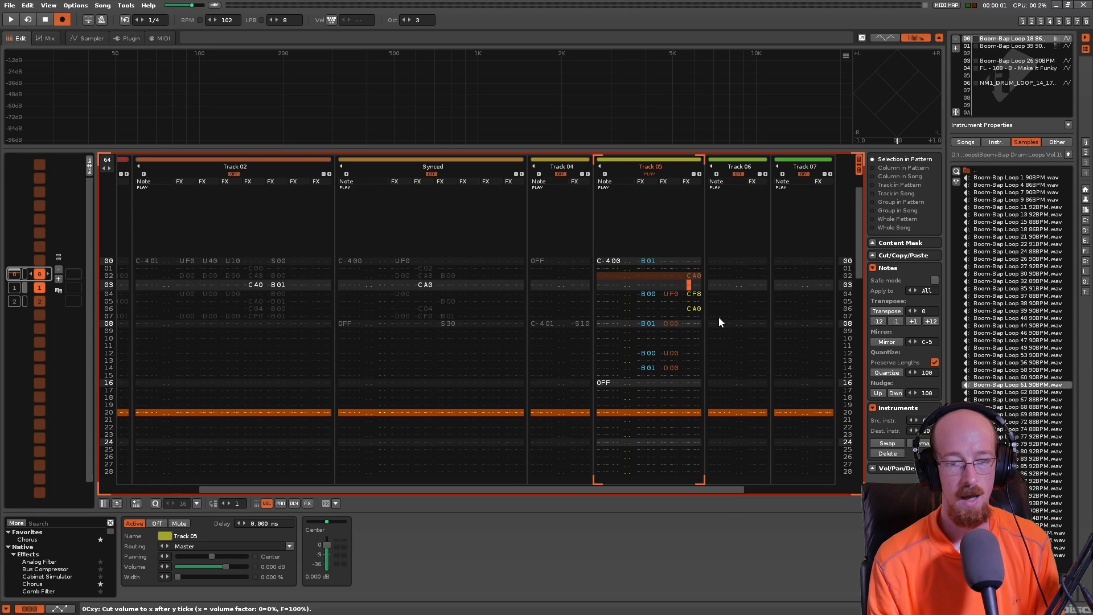
{"action": "key", "text": "Up"}
{"action": "key", "text": "shift+Right"}
{"action": "key", "text": "shift+Left"}
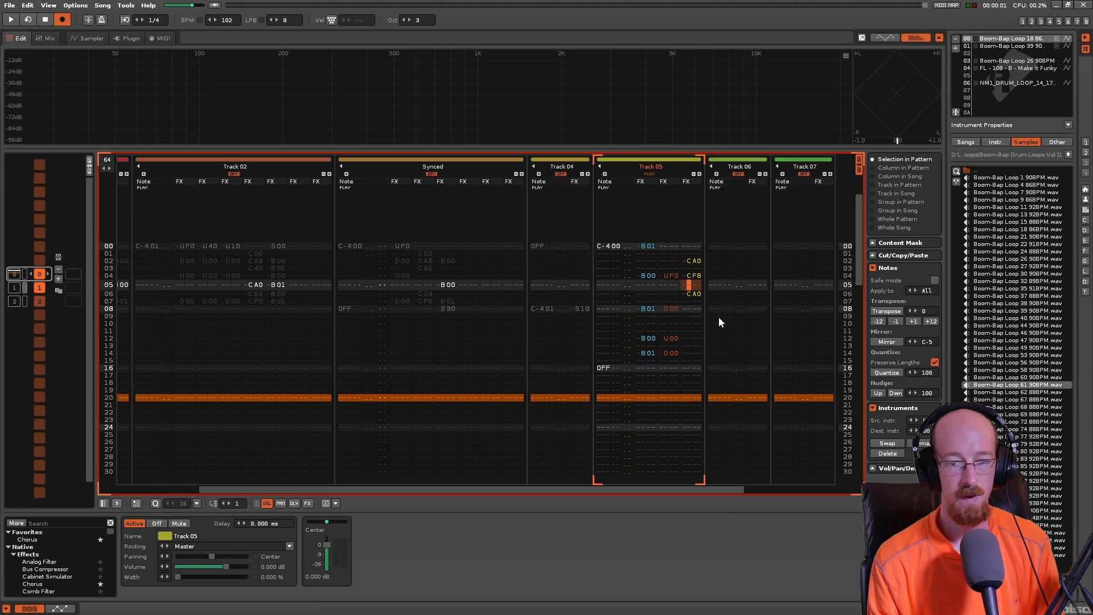
- Copy the third effect column's volume cuts from lines 02 to 06 of Track 05 and paste them onto lines 10 to 14
{"action": "key", "text": "Down"}
{"action": "key", "text": "shift+Up"}
{"action": "key", "text": "shift+Up"}
{"action": "key", "text": "shift+Up"}
{"action": "key", "text": "shift+Up"}
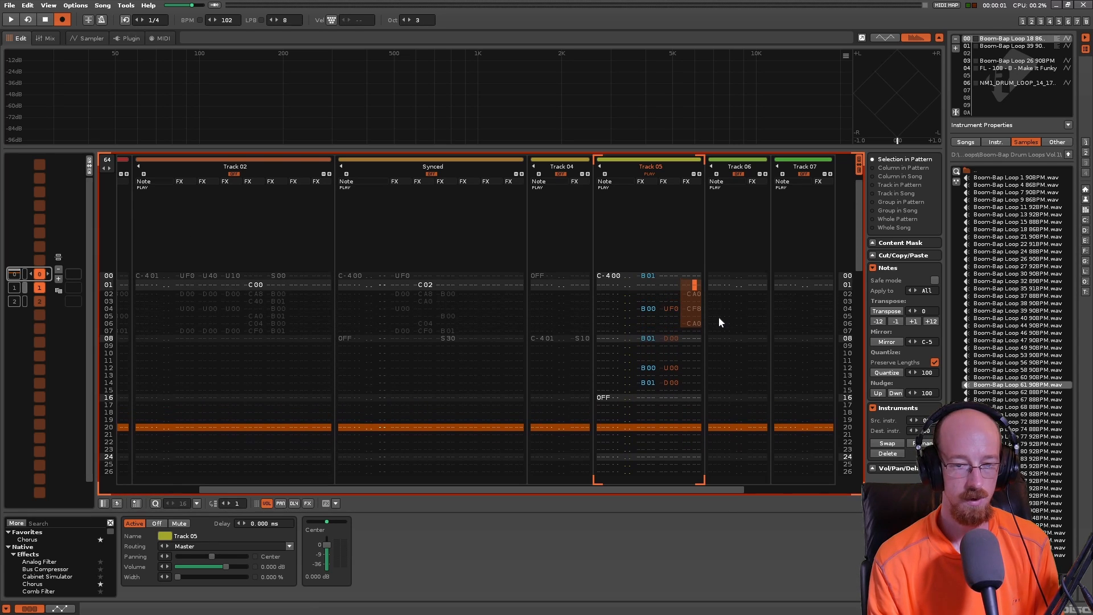
{"action": "key", "text": "Down"}
{"action": "key", "text": "Down"}
{"action": "key", "text": "Down"}
{"action": "key", "text": "Down"}
{"action": "key", "text": "Down"}
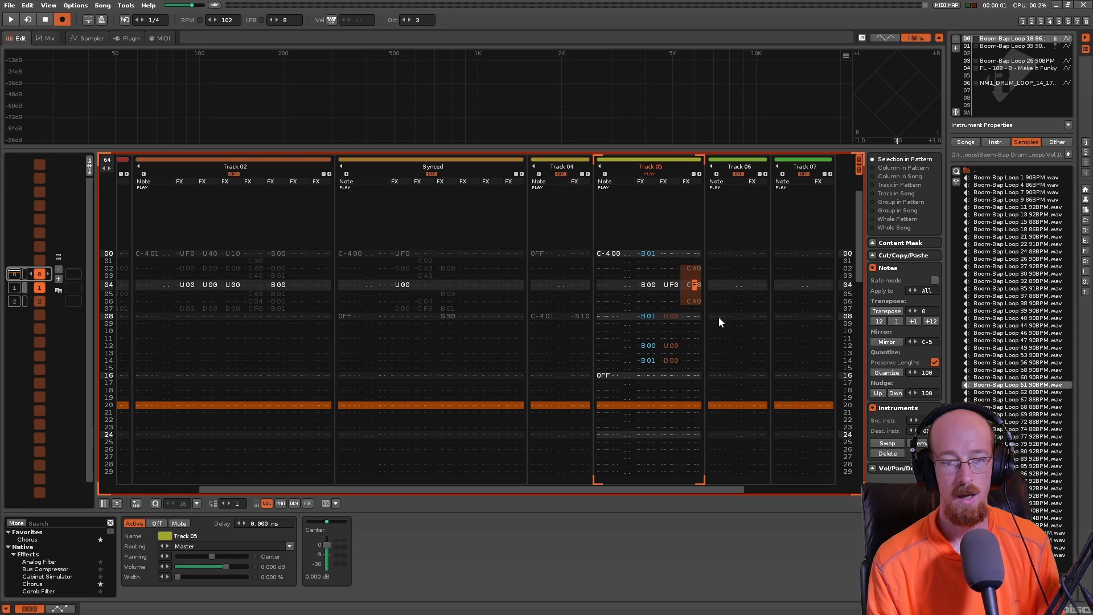
{"action": "key", "text": "Left"}
{"action": "key", "text": "Up"}
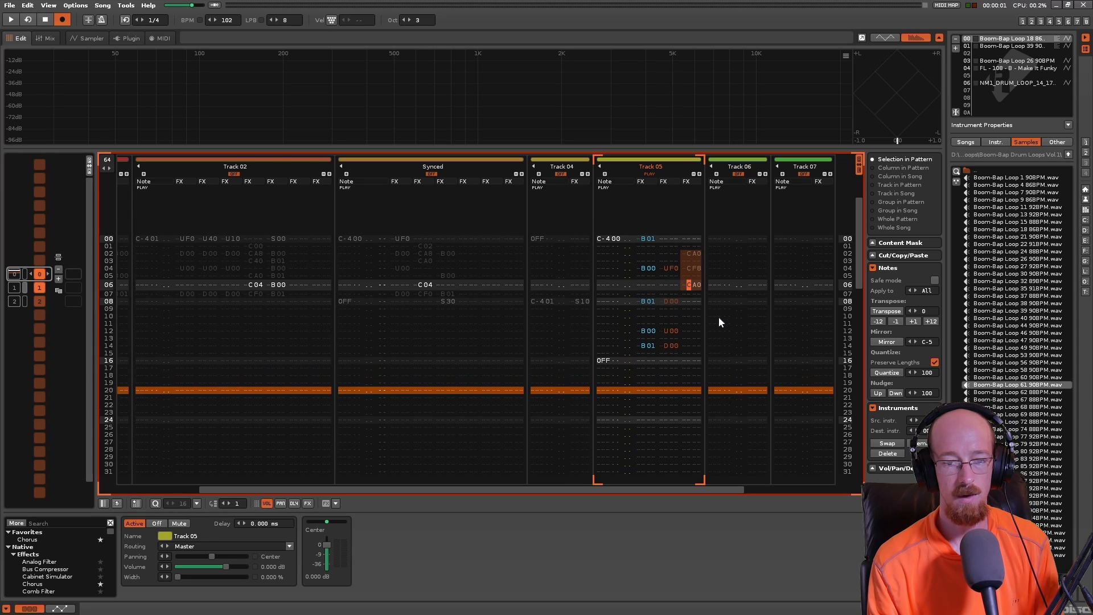
{"action": "key", "text": "Left"}
{"action": "key", "text": "Down"}
{"action": "key", "text": "Down"}
{"action": "key", "text": "Down"}
{"action": "key", "text": "Down"}
{"action": "key", "text": "Down"}
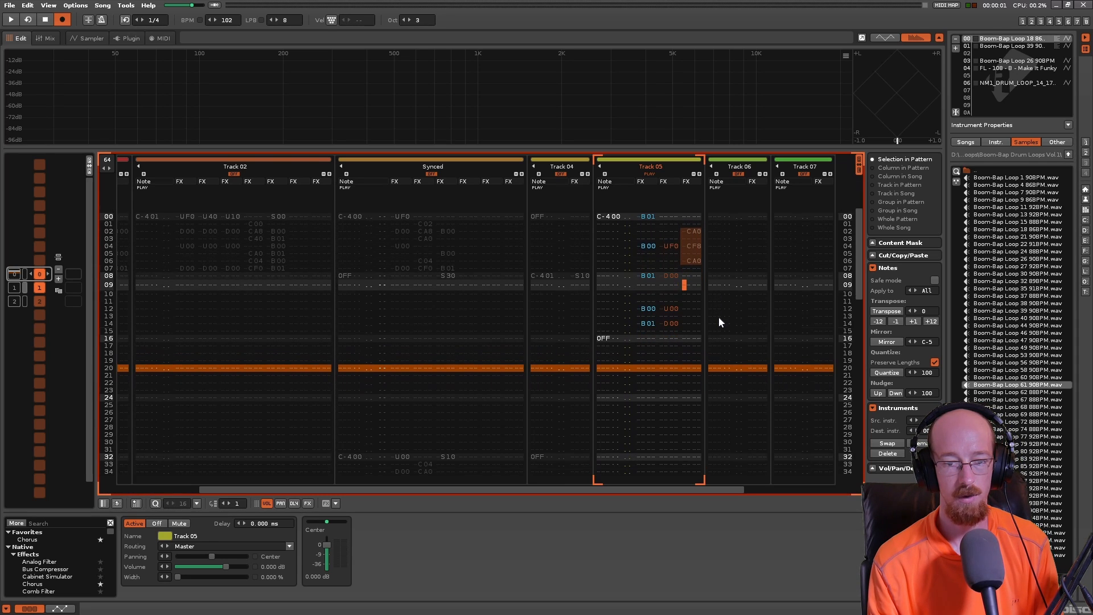
{"action": "key", "text": "Up"}
{"action": "key", "text": "ctrl+v"}
- Play back the pattern to hear the repeated volume cuts in Track 05
{"action": "key", "text": "Down"}
{"action": "key", "text": "Right"}
{"action": "key", "text": "Right"}
{"action": "key", "text": "Down"}
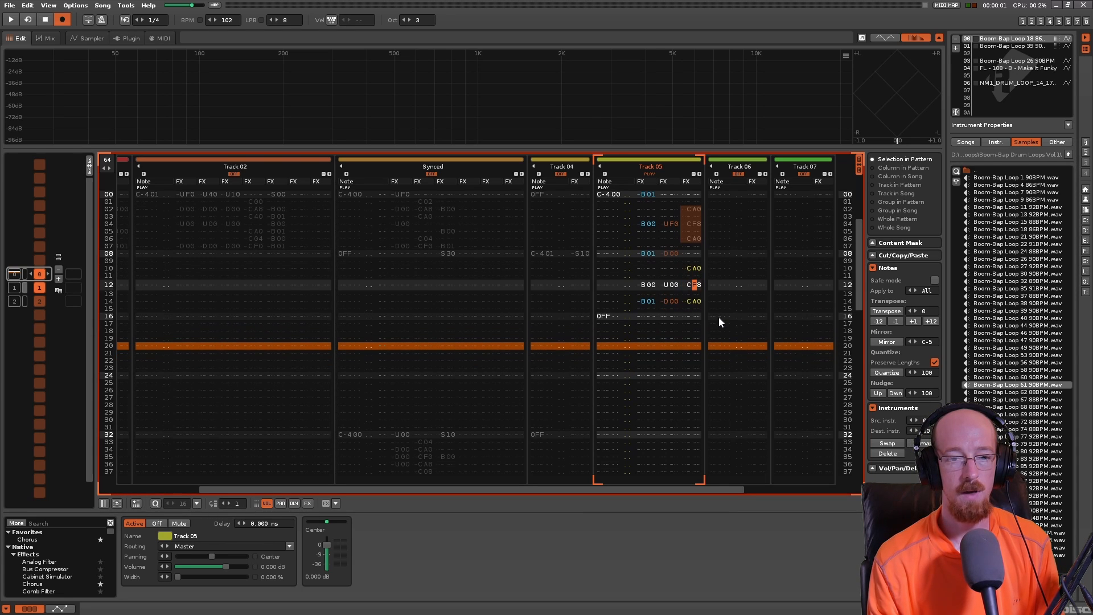
{"action": "key", "text": "Left"}
{"action": "key", "text": "Left"}
{"action": "key", "text": "Left"}
{"action": "key", "text": "Left"}
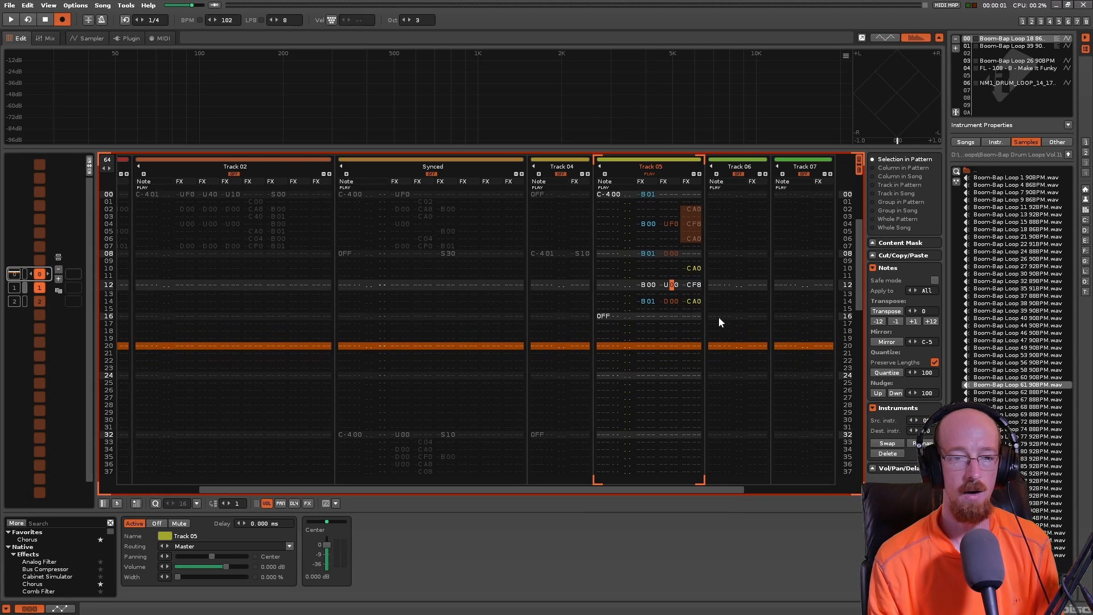
{"action": "key", "text": "Right"}
{"action": "key", "text": "Right"}
{"action": "key", "text": "Right"}
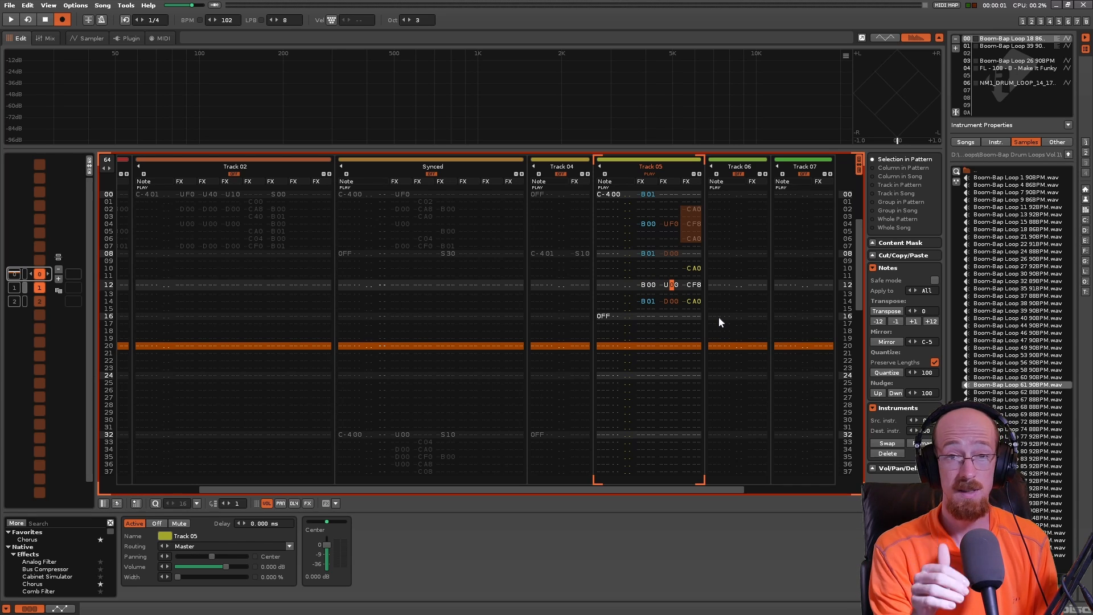
{"action": "key", "text": "space"}
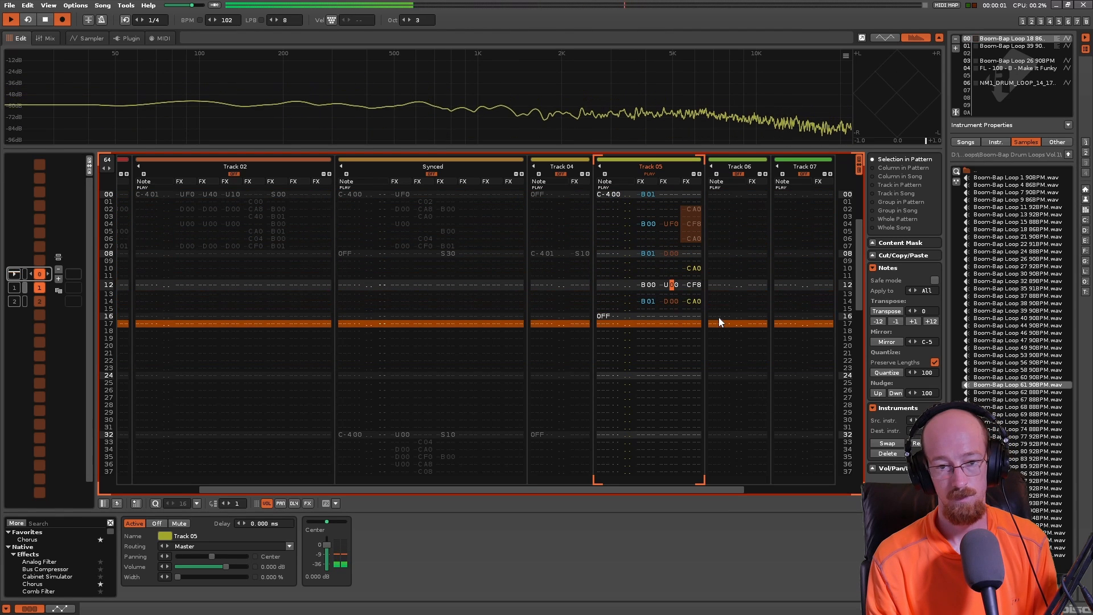
{"action": "key", "text": "space"}
- Set the volume cut on line 14 of Track 05 to C40
{"action": "key", "text": "Right"}
{"action": "key", "text": "Right"}
{"action": "key", "text": "Right"}
{"action": "key", "text": "Right"}
{"action": "key", "text": "Right"}
{"action": "key", "text": "Up"}
{"action": "key", "text": "Up"}
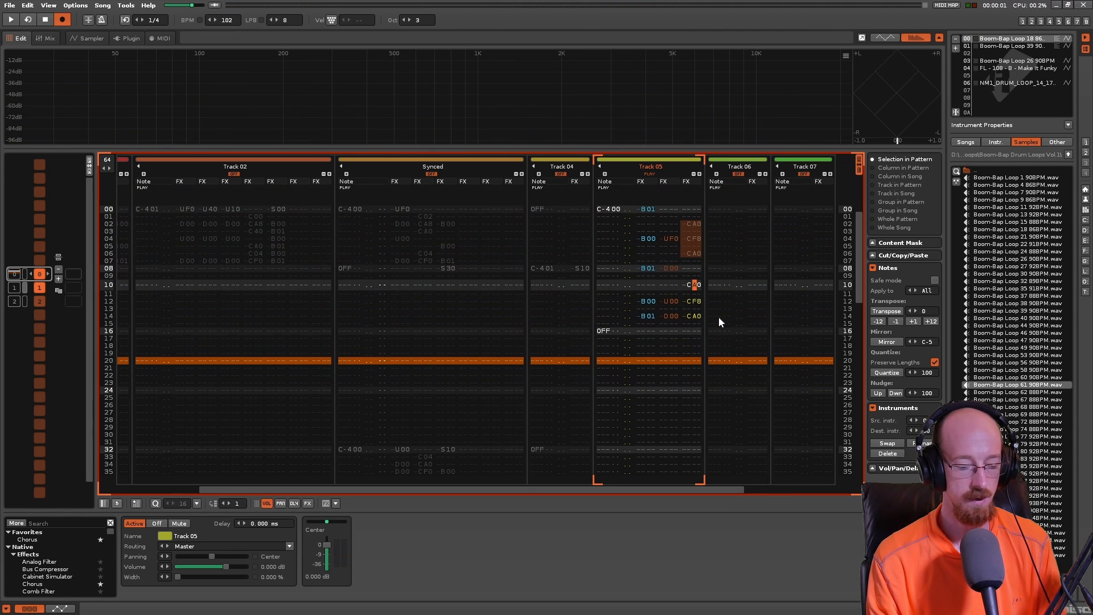
{"action": "key", "text": "Down"}
{"action": "key", "text": "Down"}
{"action": "key", "text": "Down"}
{"action": "key", "text": "Down"}
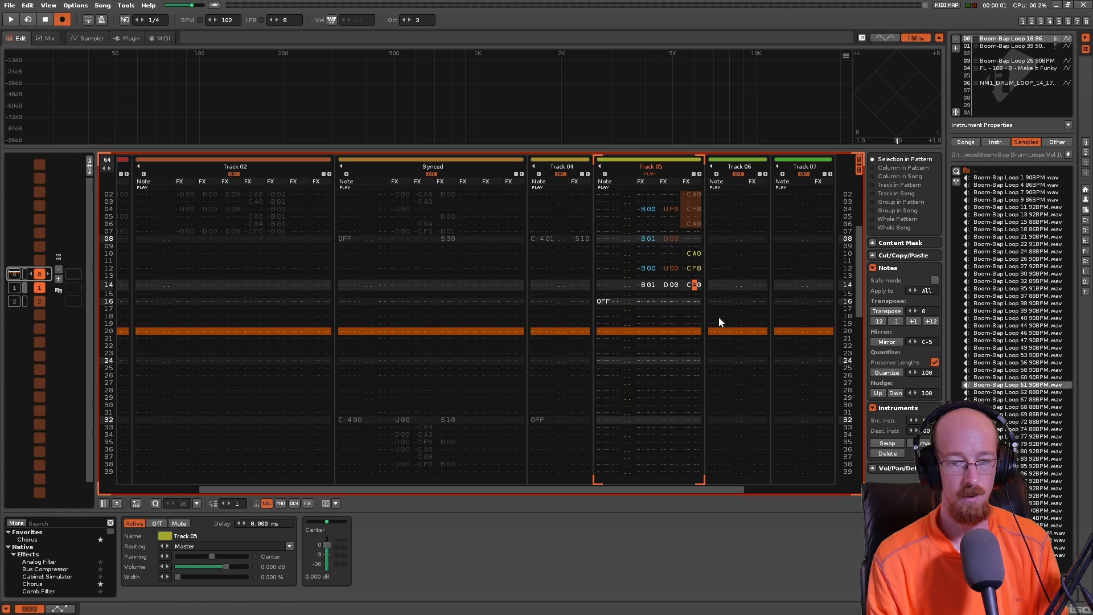
{"action": "type", "text": "4"}
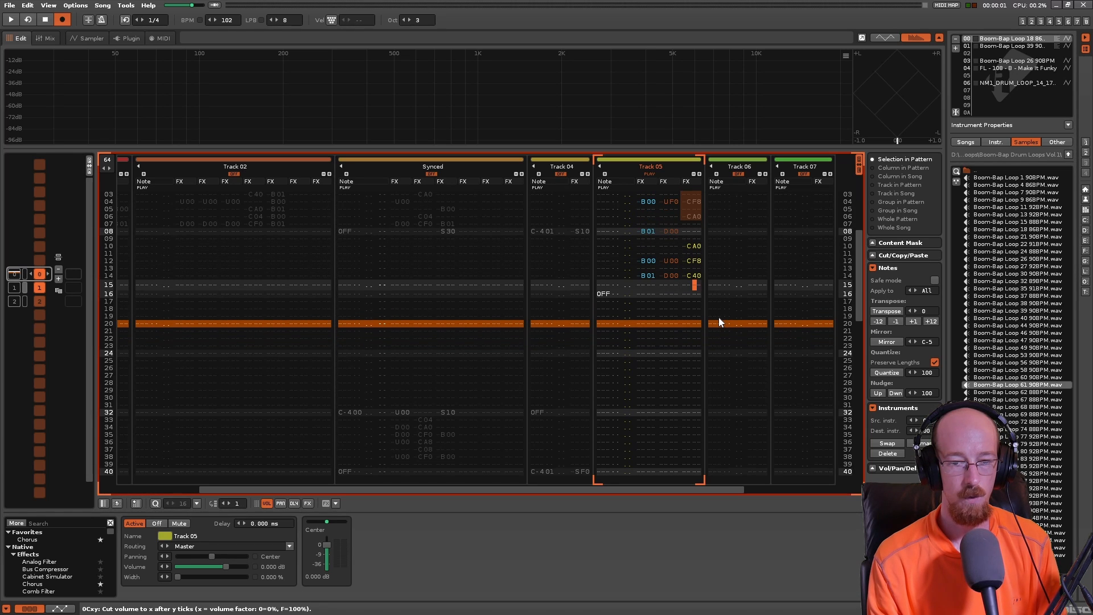
- Add a CA0 volume cut in the third effect column beside the OFF on line 16 of Track 05
{"action": "key", "text": "Down"}
{"action": "type", "text": "c"}
{"action": "key", "text": "Right"}
{"action": "key", "text": "Up"}
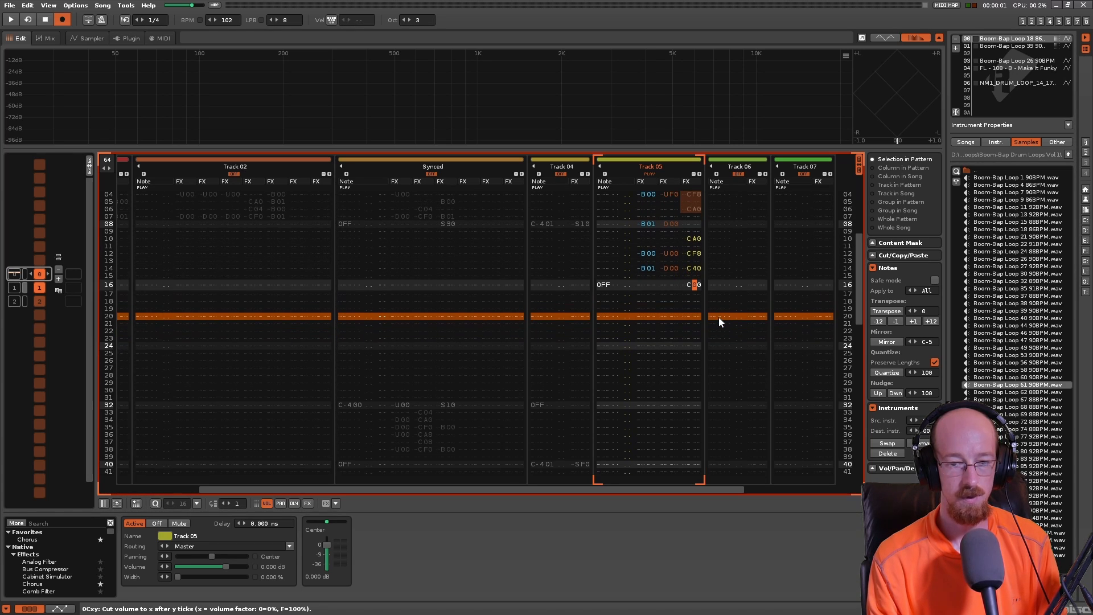
{"action": "type", "text": "a"}
{"action": "key", "text": "Right"}
{"action": "key", "text": "Up"}
{"action": "key", "text": "Up"}
{"action": "key", "text": "Up"}
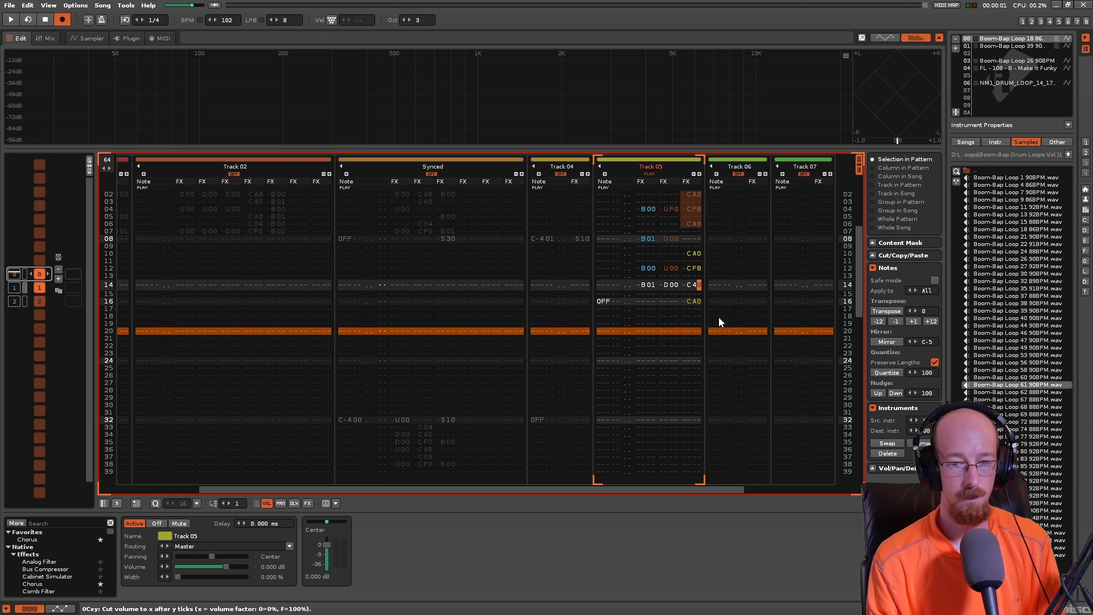
- Set the line 06 volume cut in Track 05 to C40 and add a CA0 cut on line 08
{"action": "key", "text": "Up"}
{"action": "key", "text": "Up"}
{"action": "key", "text": "Up"}
{"action": "key", "text": "Up"}
{"action": "key", "text": "Up"}
{"action": "key", "text": "Up"}
{"action": "key", "text": "Up"}
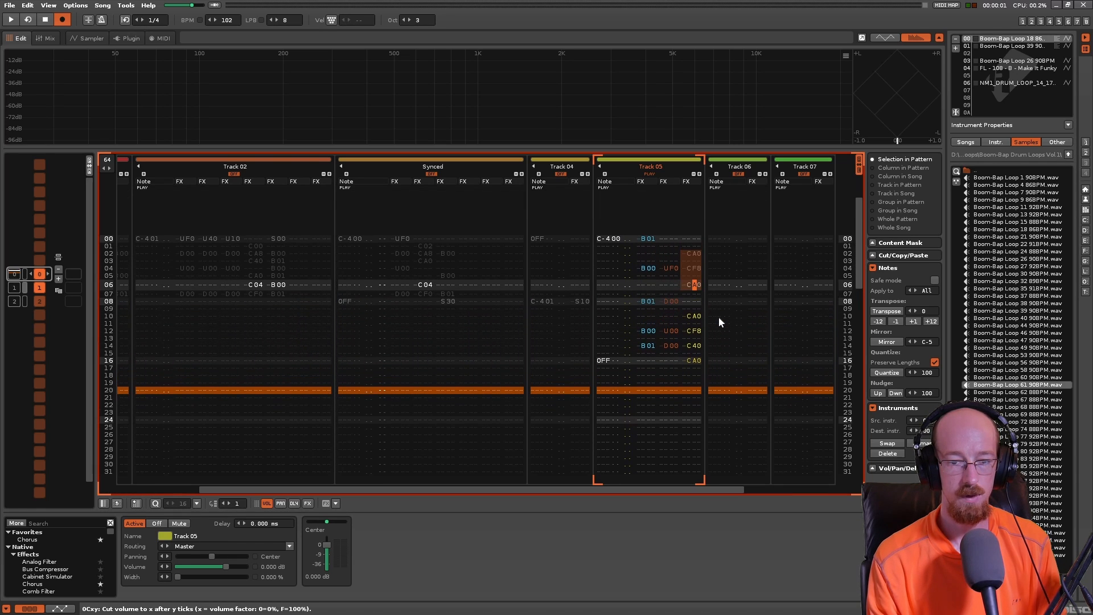
{"action": "key", "text": "Down"}
{"action": "key", "text": "Left"}
{"action": "type", "text": "c"}
{"action": "key", "text": "Right"}
{"action": "key", "text": "Up"}
{"action": "type", "text": "a"}
{"action": "key", "text": "Up"}
- Play back the pattern to compare the volume cuts on lines 06, 08, 14 and 16
{"action": "key", "text": "space"}
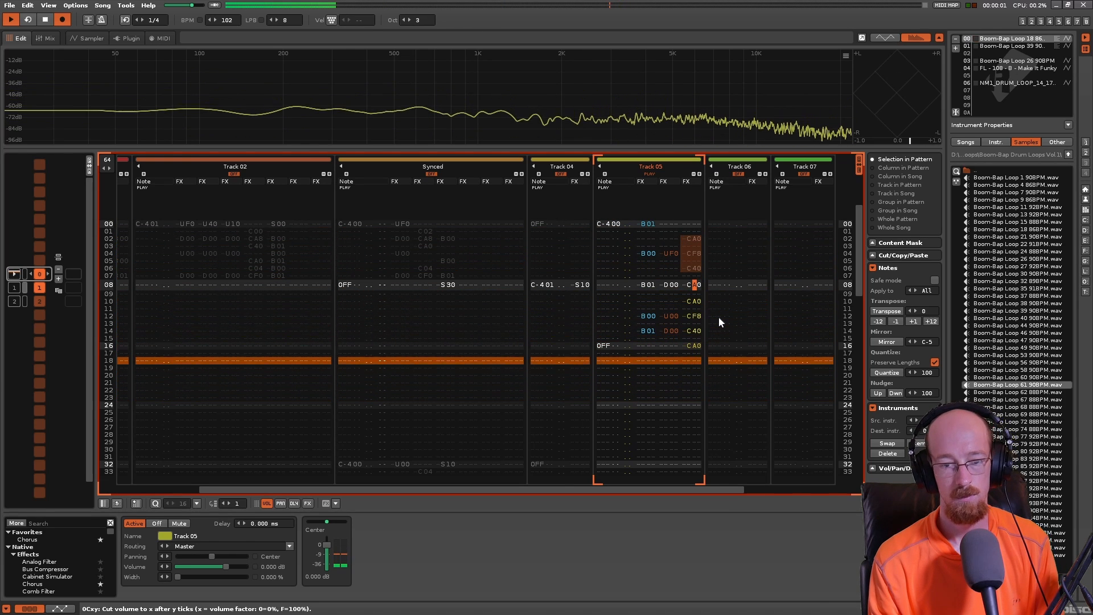
{"action": "key", "text": "space"}
- Change the Track 05 volume cuts on lines 06, 10 and 14 to C00 for full silence
{"action": "key", "text": "Up"}
{"action": "key", "text": "Left"}
{"action": "key", "text": "Right"}
{"action": "key", "text": "Up"}
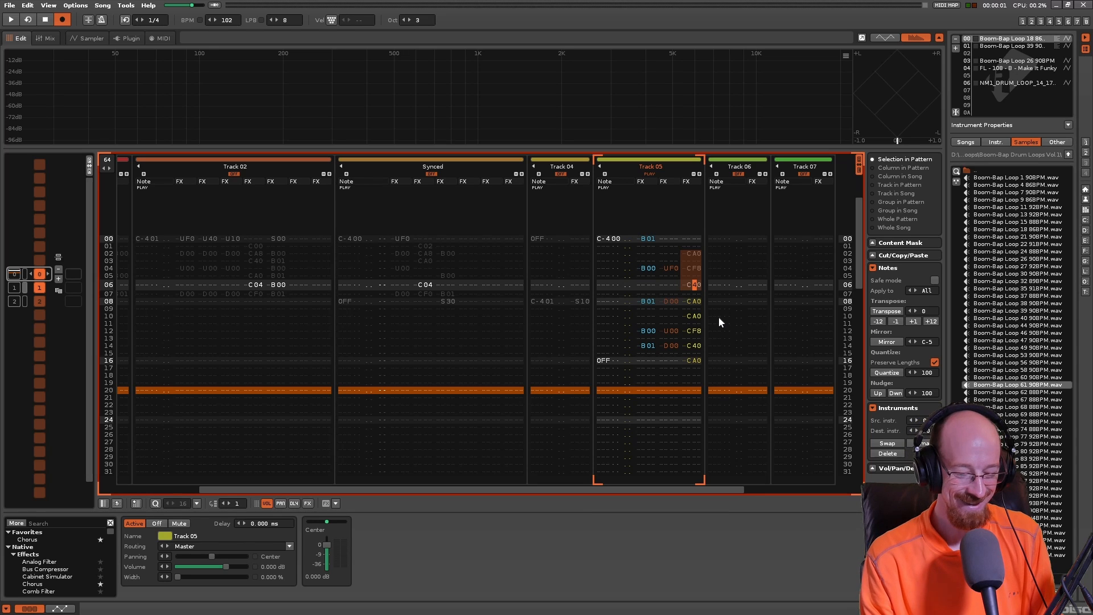
{"action": "type", "text": "0"}
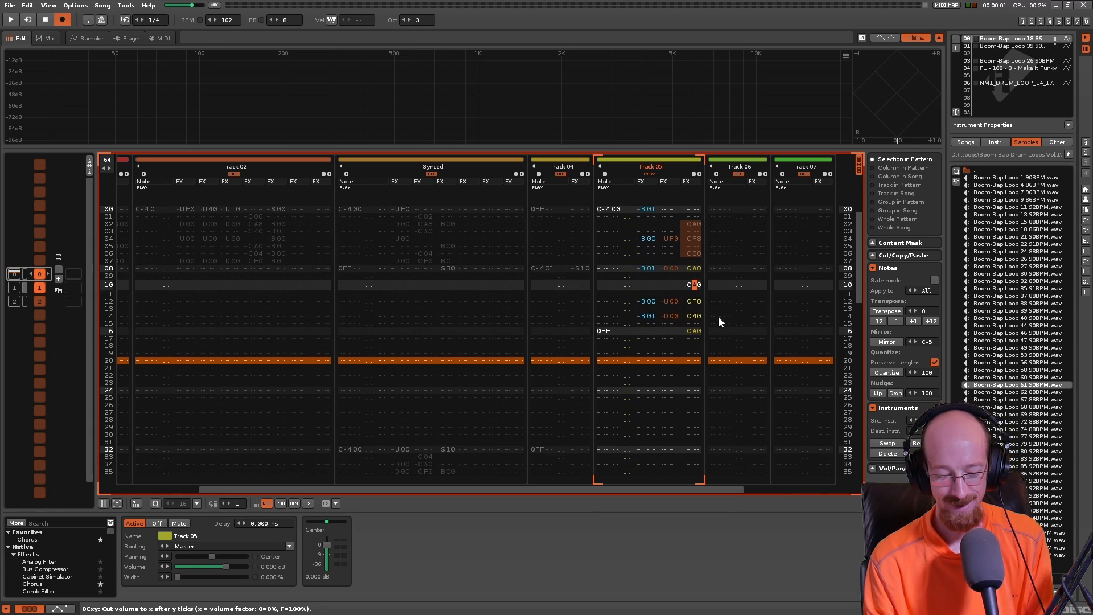
{"action": "type", "text": "0"}
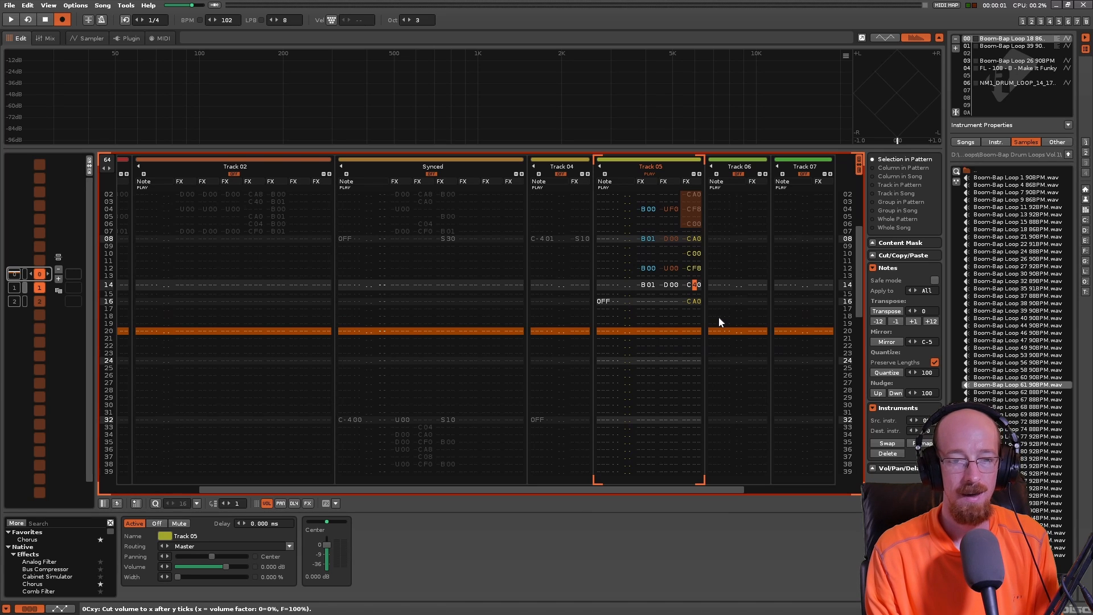
{"action": "type", "text": "0"}
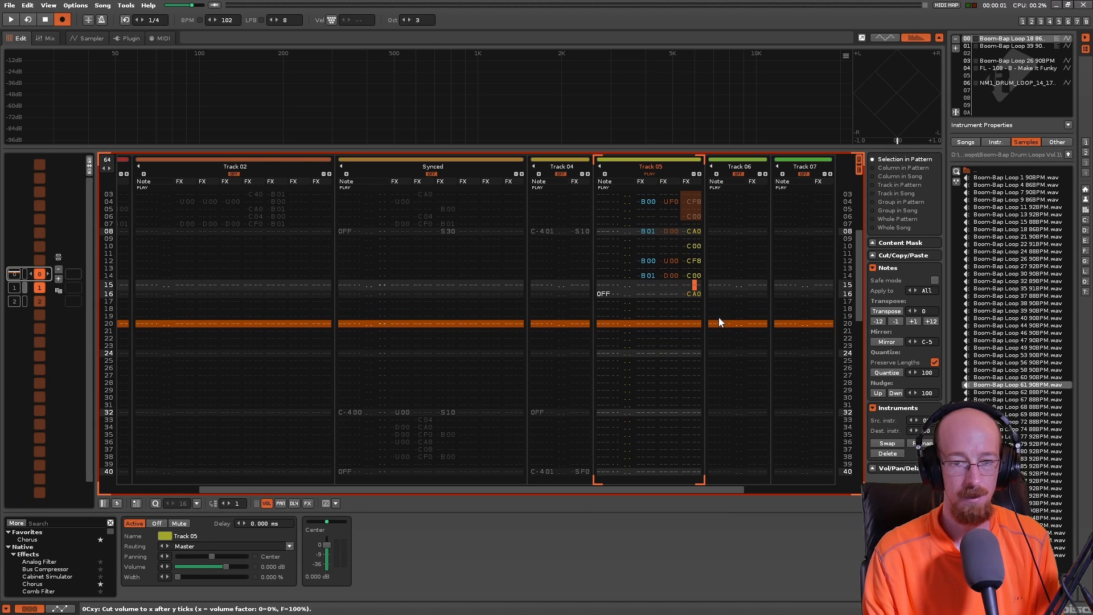
{"action": "key", "text": "Up"}
{"action": "key", "text": "Up"}
{"action": "key", "text": "Left"}
{"action": "key", "text": "Left"}
{"action": "key", "text": "Left"}
{"action": "key", "text": "Left"}
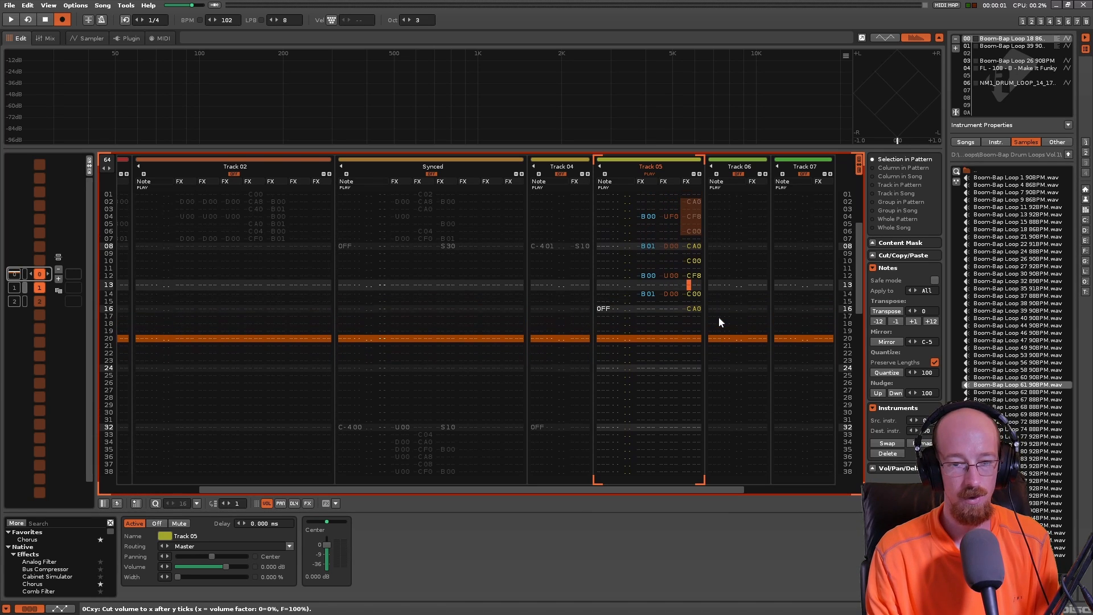
{"action": "key", "text": "Down"}
{"action": "key", "text": "Left"}
{"action": "key", "text": "Left"}
{"action": "key", "text": "Left"}
{"action": "key", "text": "Left"}
{"action": "key", "text": "Right"}
{"action": "key", "text": "Right"}
- Play back the pattern to hear the full C00 cuts combined with the direction and pitch slide commands
{"action": "key", "text": "Right"}
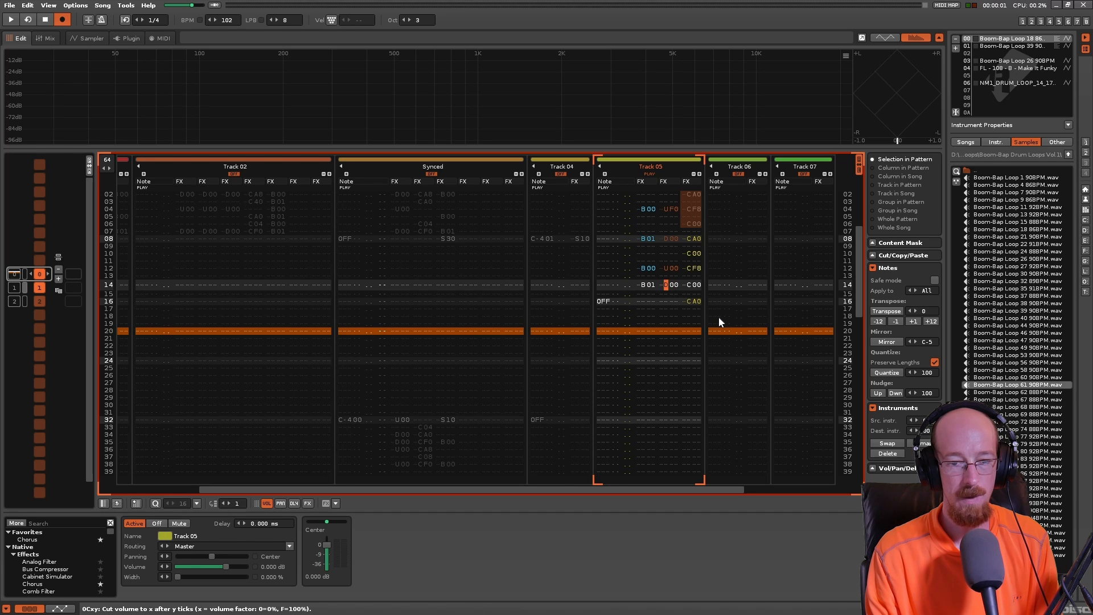
{"action": "key", "text": "Down"}
{"action": "key", "text": "Down"}
{"action": "key", "text": "Right"}
{"action": "key", "text": "Up"}
{"action": "key", "text": "Up"}
{"action": "key", "text": "Up"}
{"action": "key", "text": "space"}
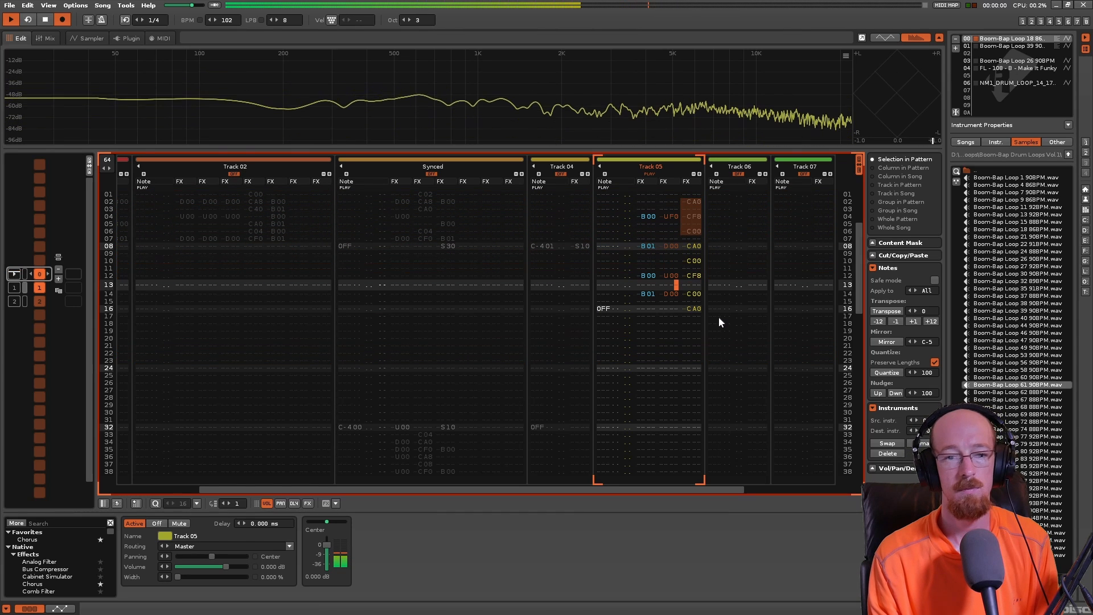
{"action": "key", "text": "space"}
{"action": "key", "text": "Up"}
{"action": "key", "text": "Up"}
{"action": "key", "text": "Up"}
{"action": "key", "text": "Up"}
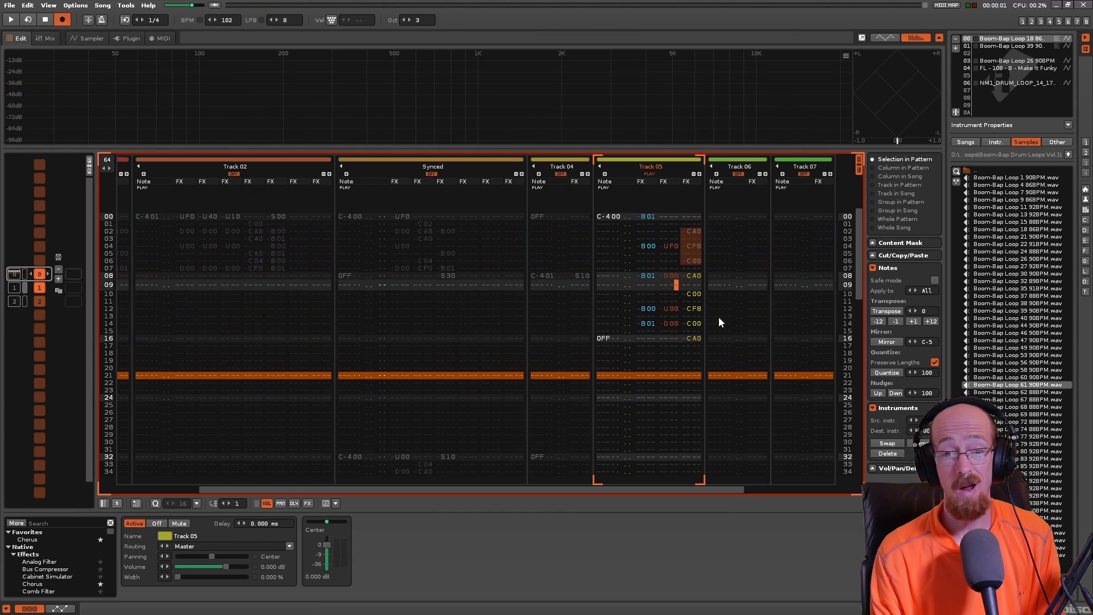
{"action": "key", "text": "Up"}
{"action": "key", "text": "Up"}
{"action": "key", "text": "Up"}
{"action": "key", "text": "Left"}
{"action": "key", "text": "Up"}
{"action": "key", "text": "Up"}
{"action": "key", "text": "Up"}
{"action": "key", "text": "Up"}
{"action": "key", "text": "Left"}
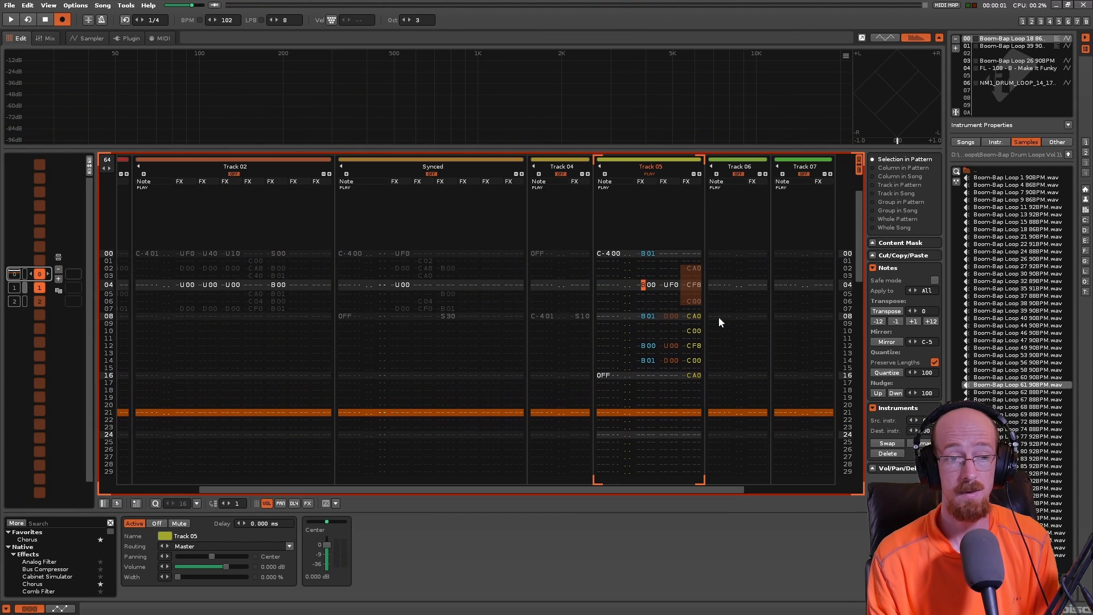
{"action": "key", "text": "Down"}
{"action": "key", "text": "Down"}
{"action": "key", "text": "Right"}
{"action": "key", "text": "Right"}
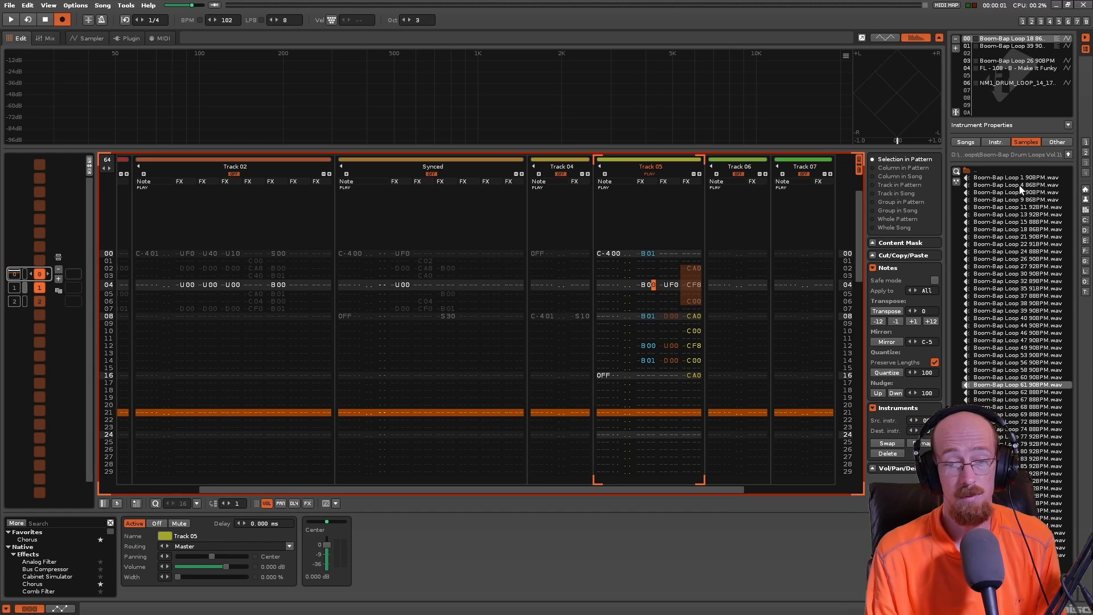
- Load Boom-Bap Loop 39 90BPM.wav into instrument 00 and play the pattern with it
{"action": "double_click", "coordinate": [1019, 312]}
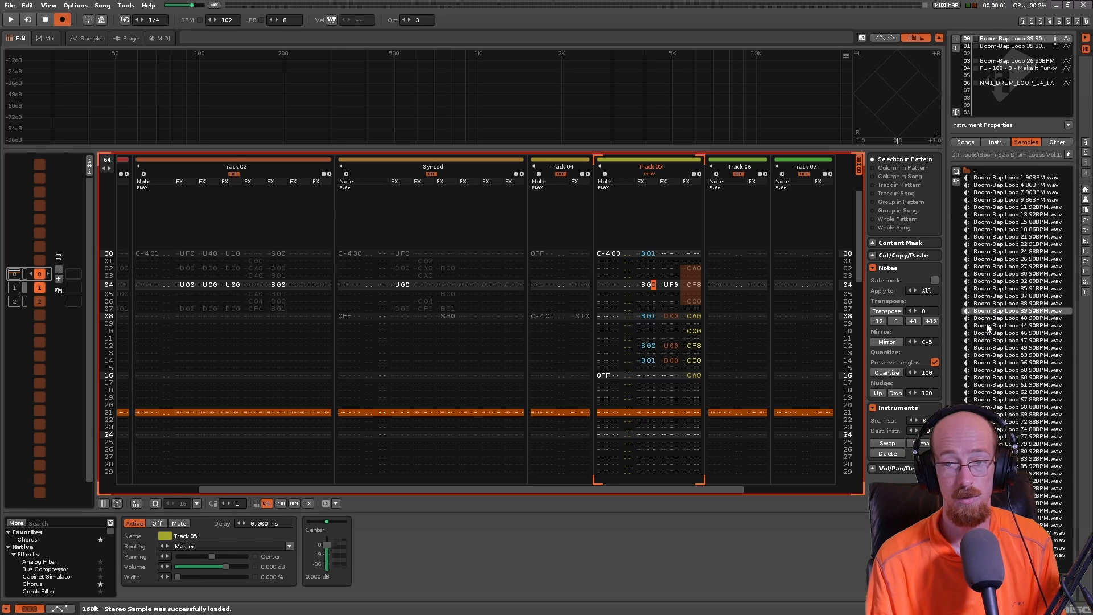
{"action": "key", "text": "space"}
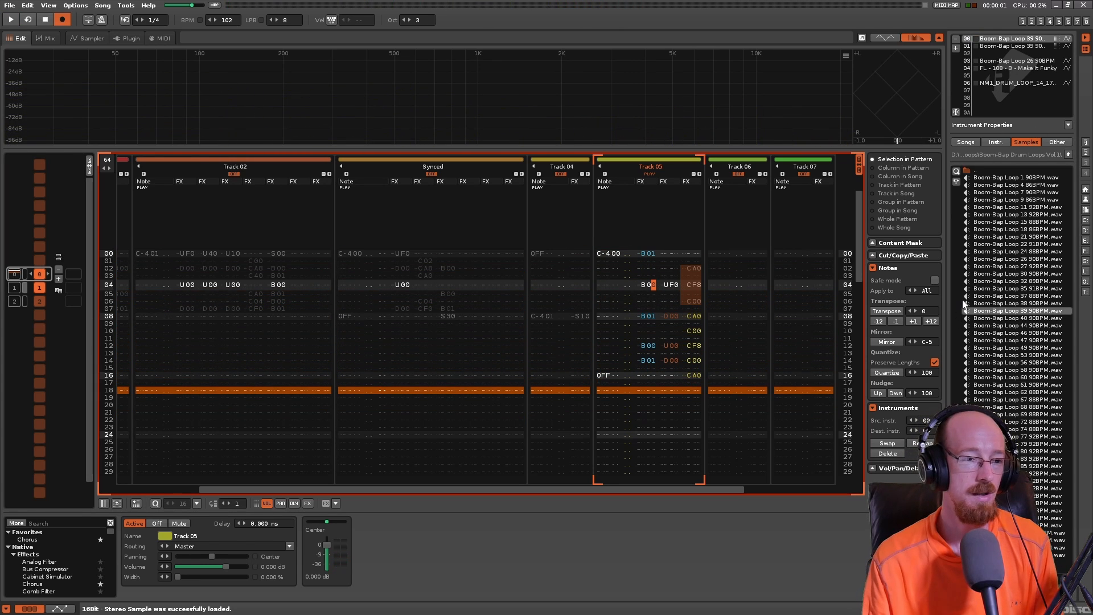
- Set the Boom-Bap Loop 39 sample's loop mode to PingPong and play back the pattern
{"action": "left_click", "coordinate": [87, 39]}
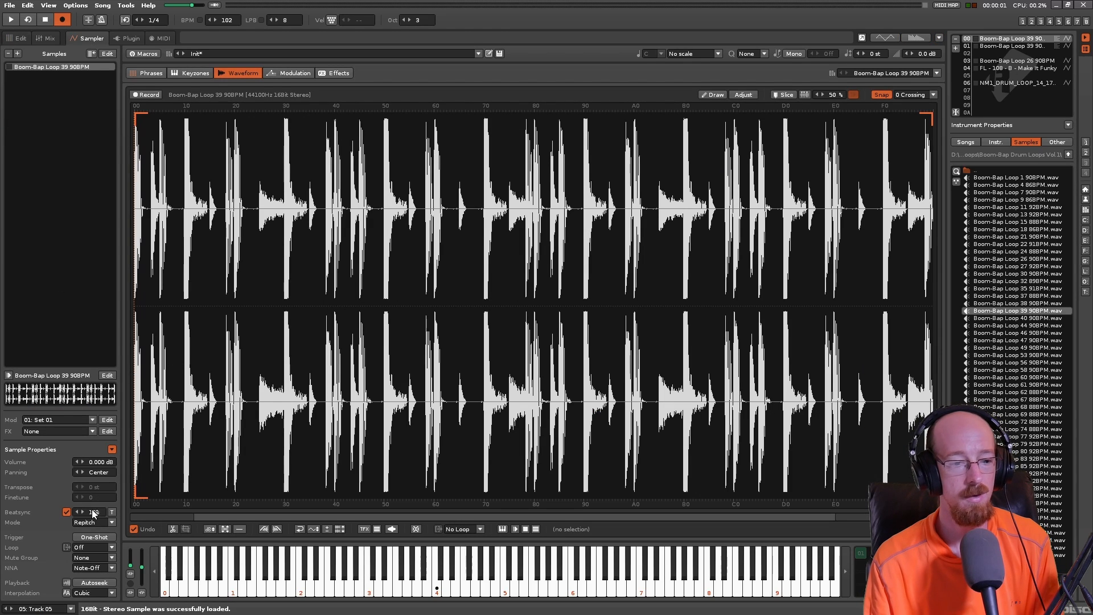
{"action": "left_click", "coordinate": [90, 547]}
{"action": "left_click", "coordinate": [92, 539]}
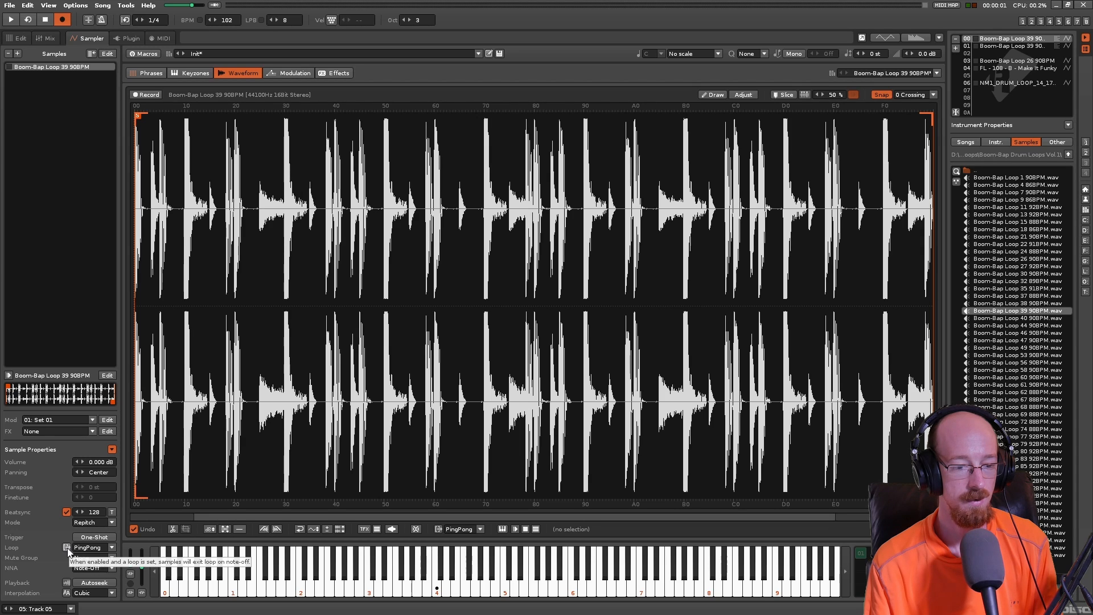
{"action": "left_click", "coordinate": [17, 38]}
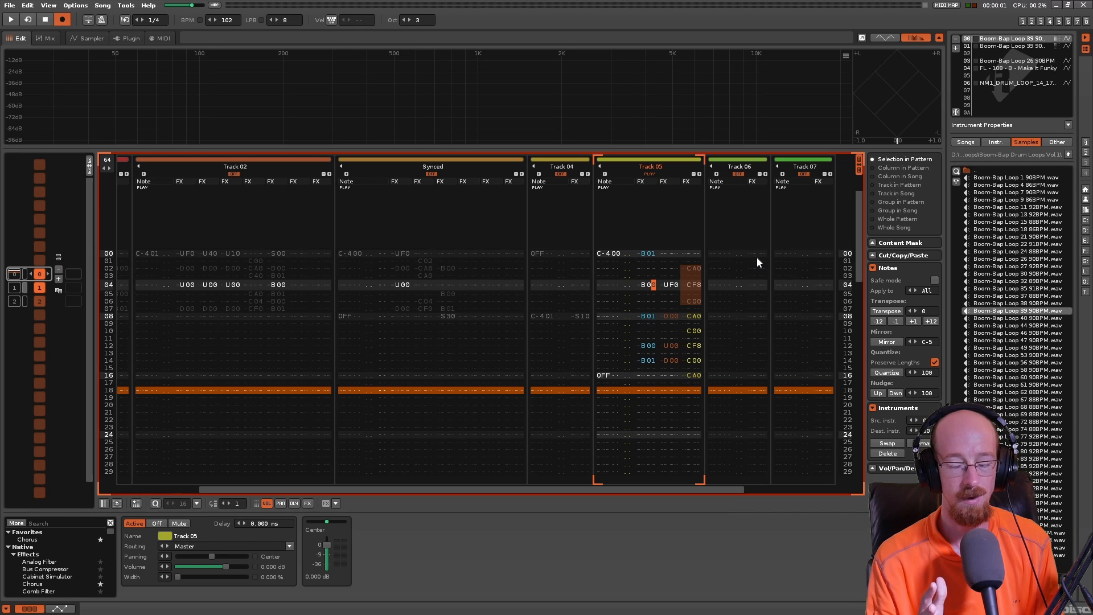
{"action": "key", "text": "space"}
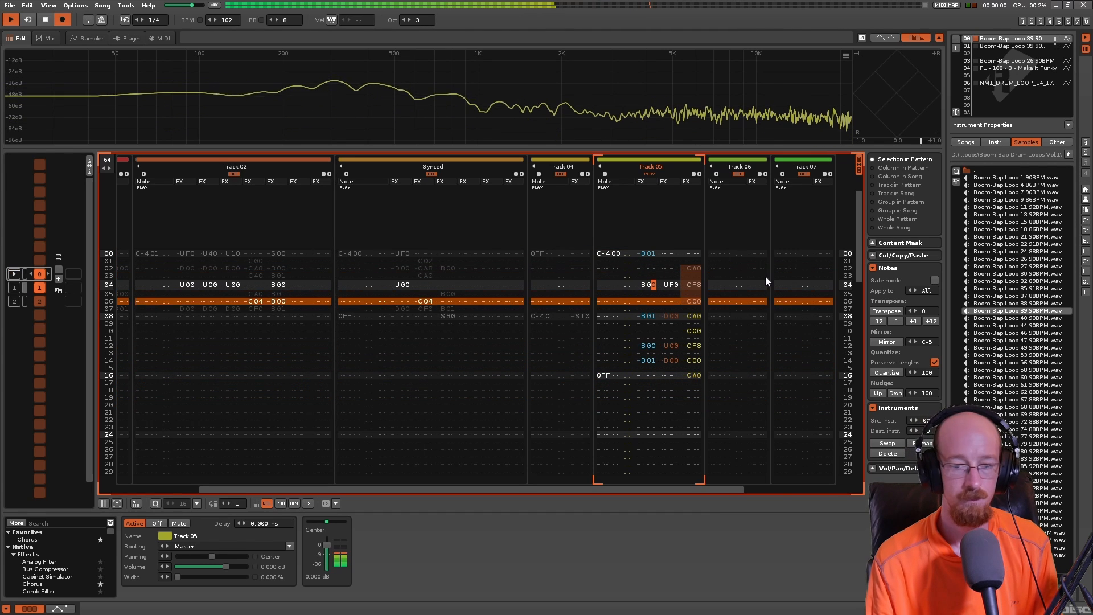
- Load Boom-Bap Loop 27 92BPM.wav into instrument 00, set its loop mode to PingPong and play the pattern with it
{"action": "double_click", "coordinate": [1023, 266]}
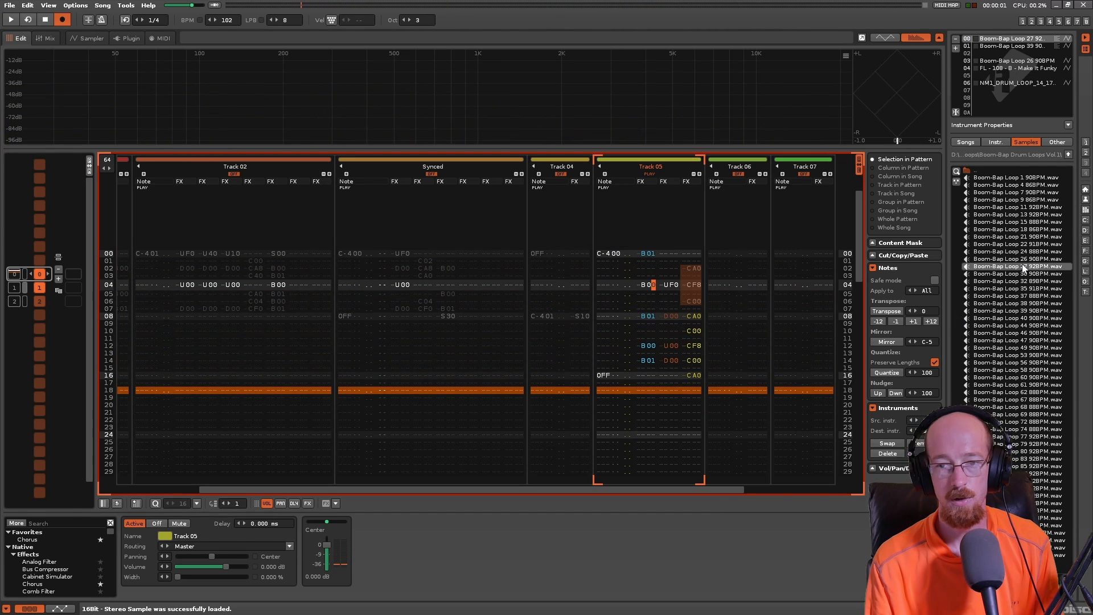
{"action": "left_click", "coordinate": [56, 36]}
{"action": "left_click", "coordinate": [87, 38]}
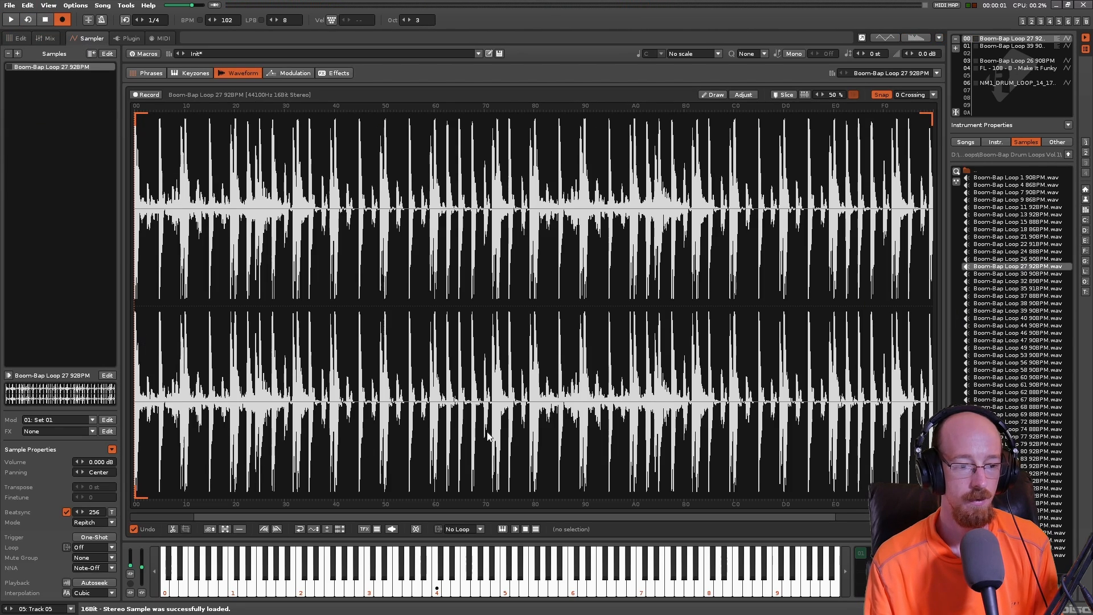
{"action": "key", "text": "space"}
{"action": "key", "text": "space"}
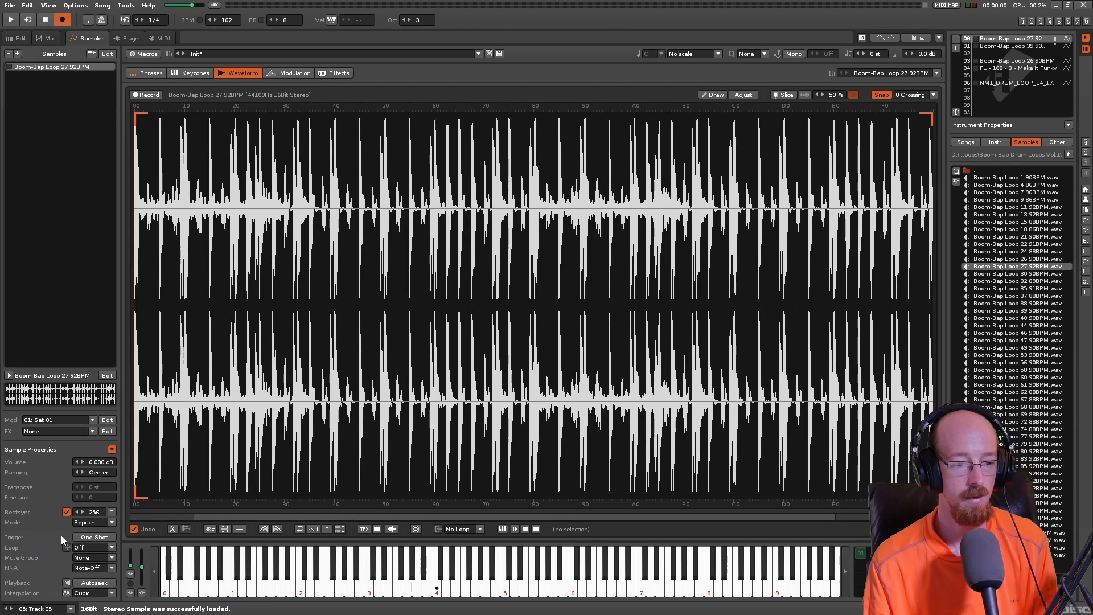
{"action": "left_click", "coordinate": [93, 549]}
{"action": "left_click", "coordinate": [87, 539]}
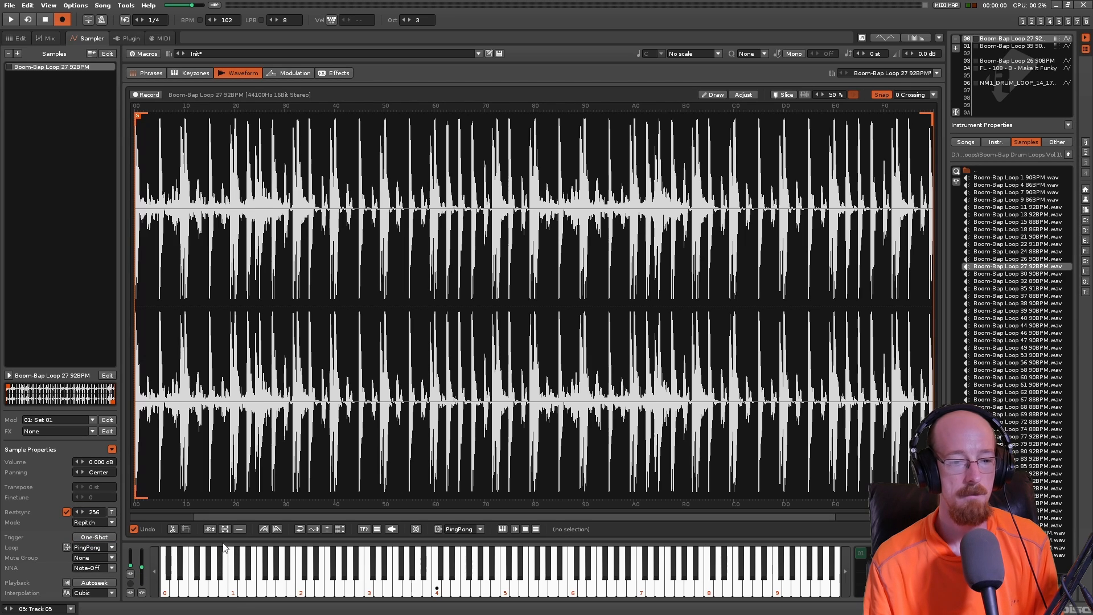
{"action": "key", "text": "space"}
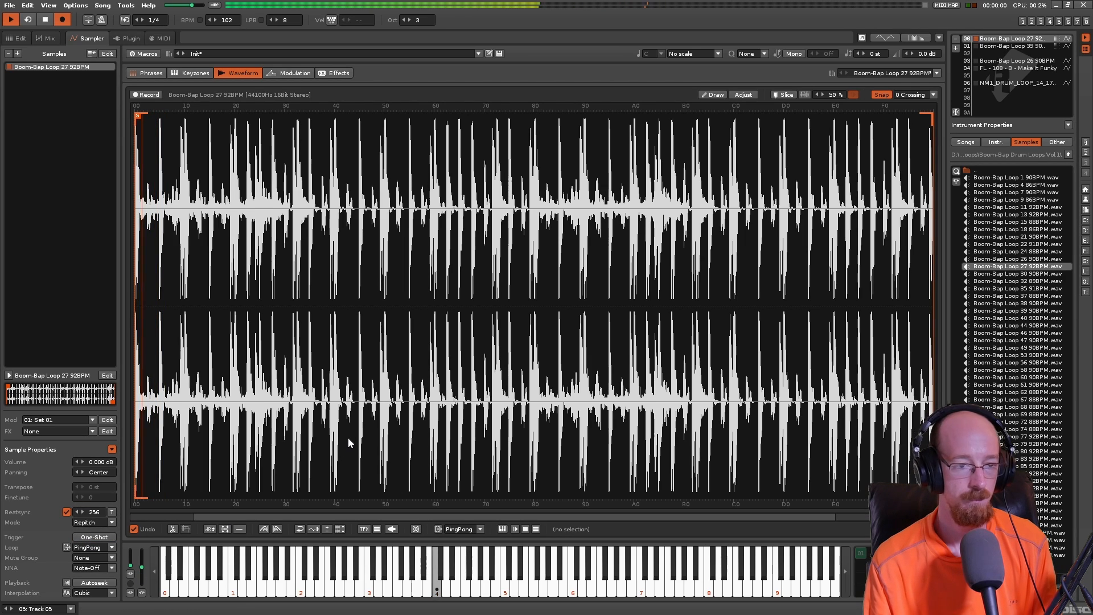
{"action": "key", "text": "space"}
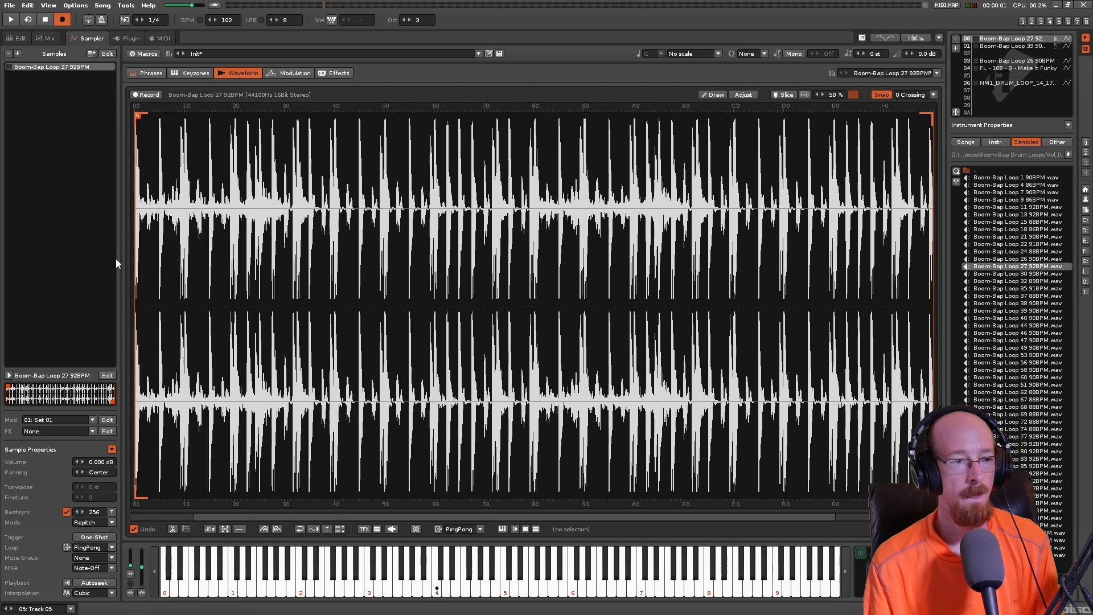
- Add an effect column to Track 05, enter sample offset S40 on line 00 and play the pattern
{"action": "left_click", "coordinate": [20, 38]}
{"action": "left_click", "coordinate": [701, 255]}
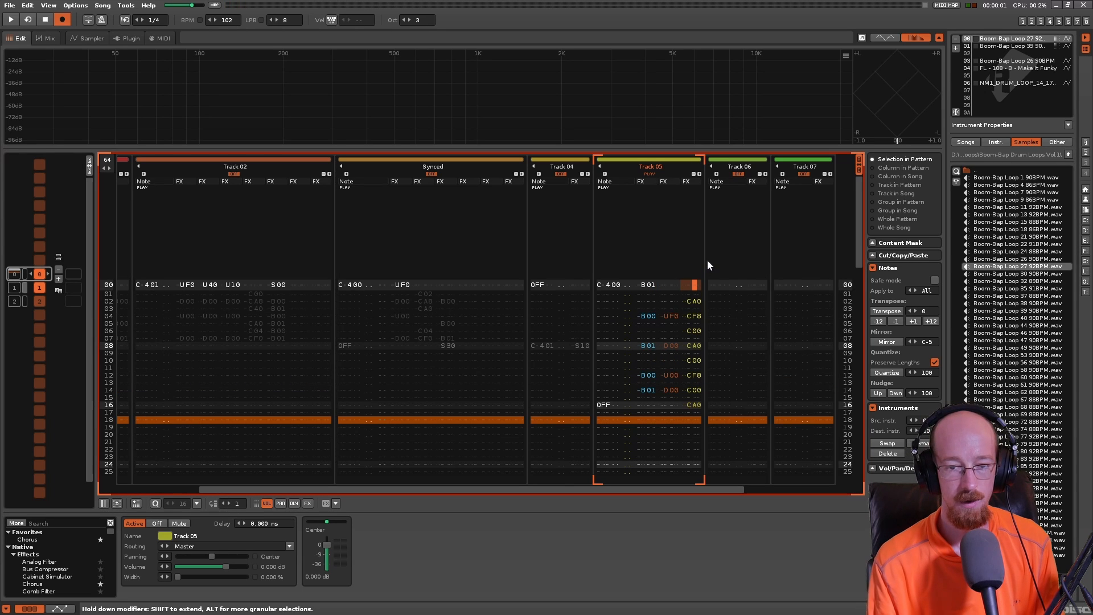
{"action": "key", "text": "ctrl+shift+Right"}
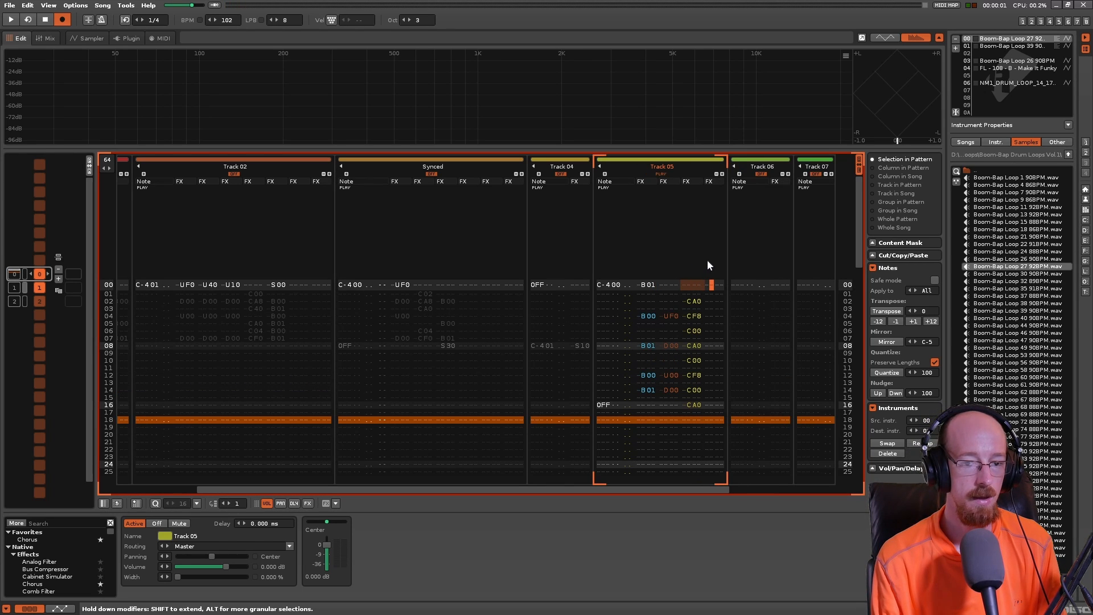
{"action": "type", "text": "s"}
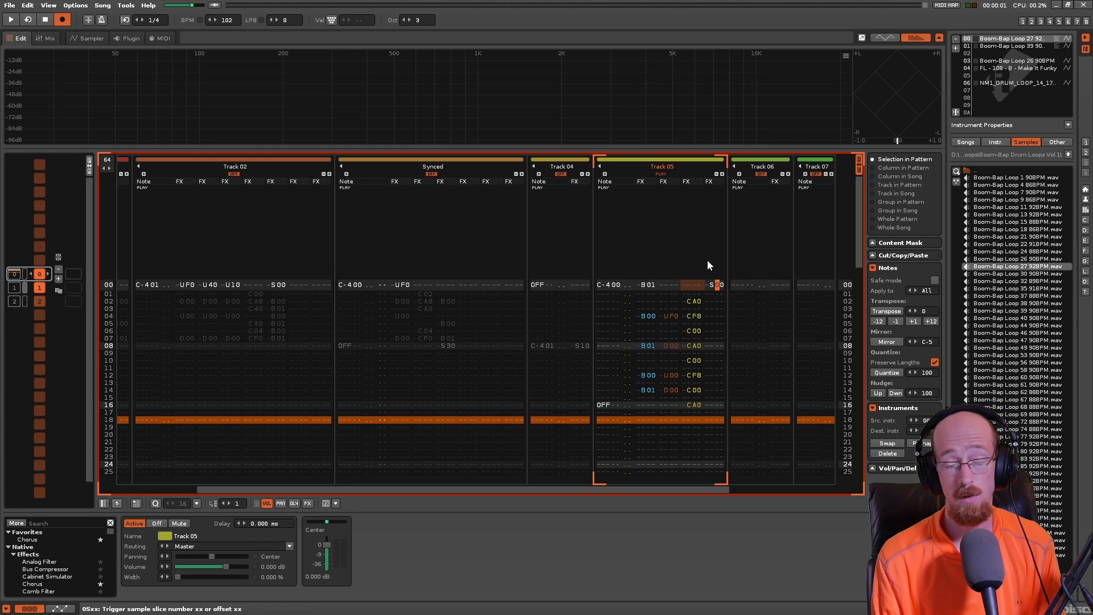
{"action": "type", "text": "4"}
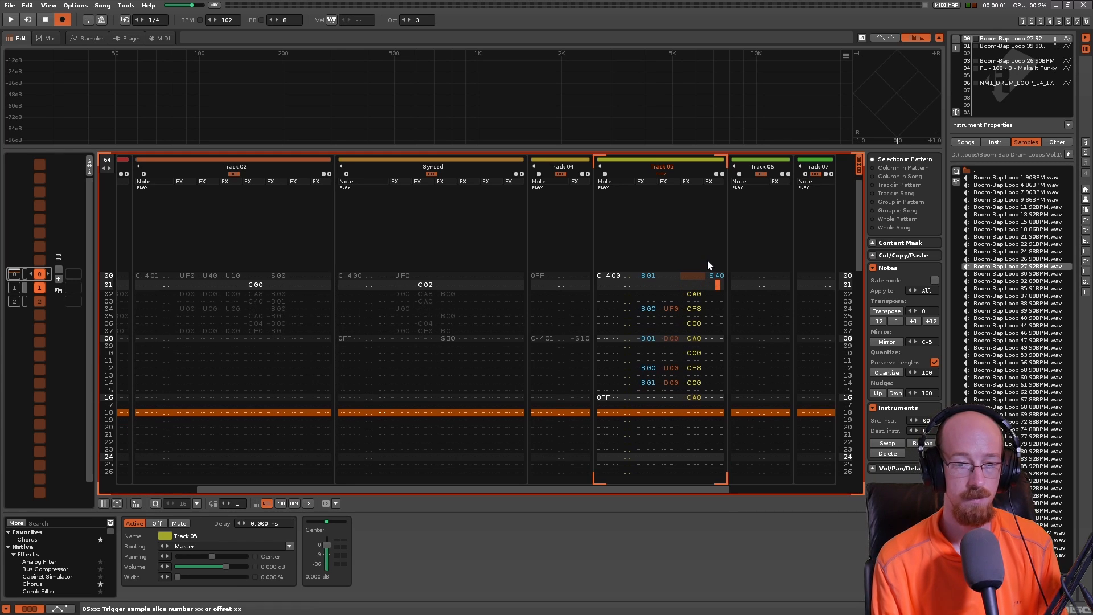
{"action": "key", "text": "space"}
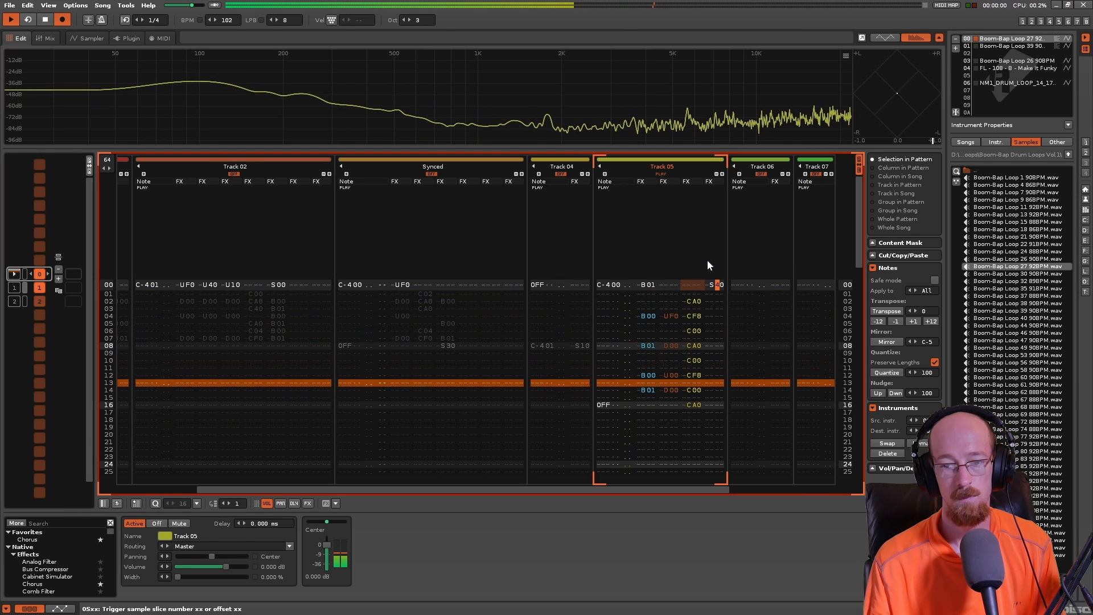
{"action": "key", "text": "space"}
- Load Boom-Bap Loop 30 90BPM.wav into instrument 00, set its loop mode to PingPong and play the pattern with it
{"action": "double_click", "coordinate": [1024, 273]}
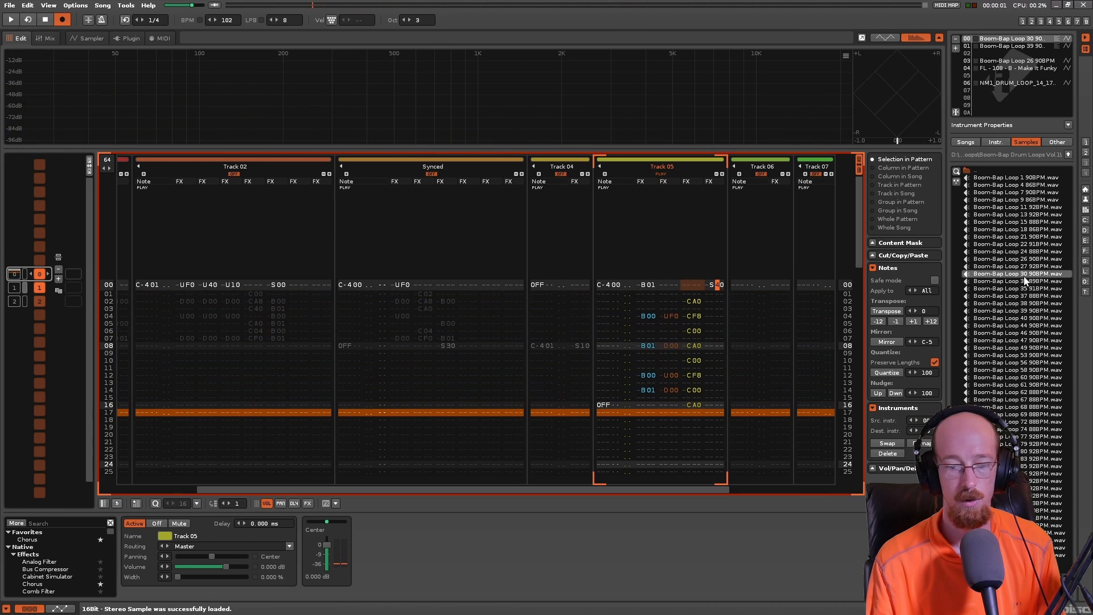
{"action": "key", "text": "F3"}
{"action": "left_click", "coordinate": [88, 548]}
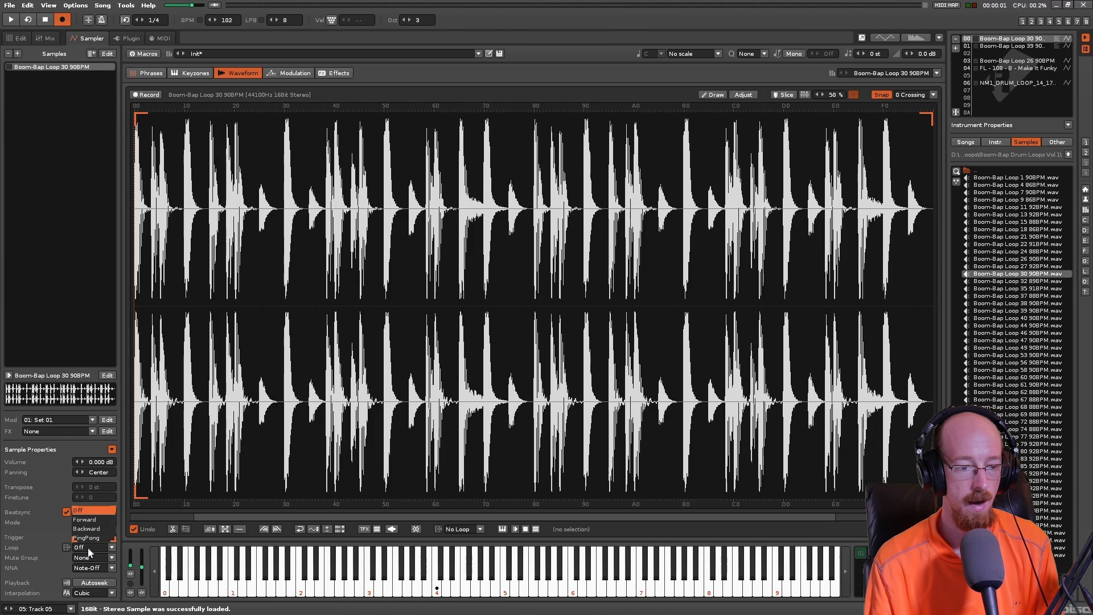
{"action": "left_click", "coordinate": [85, 537]}
{"action": "key", "text": "space"}
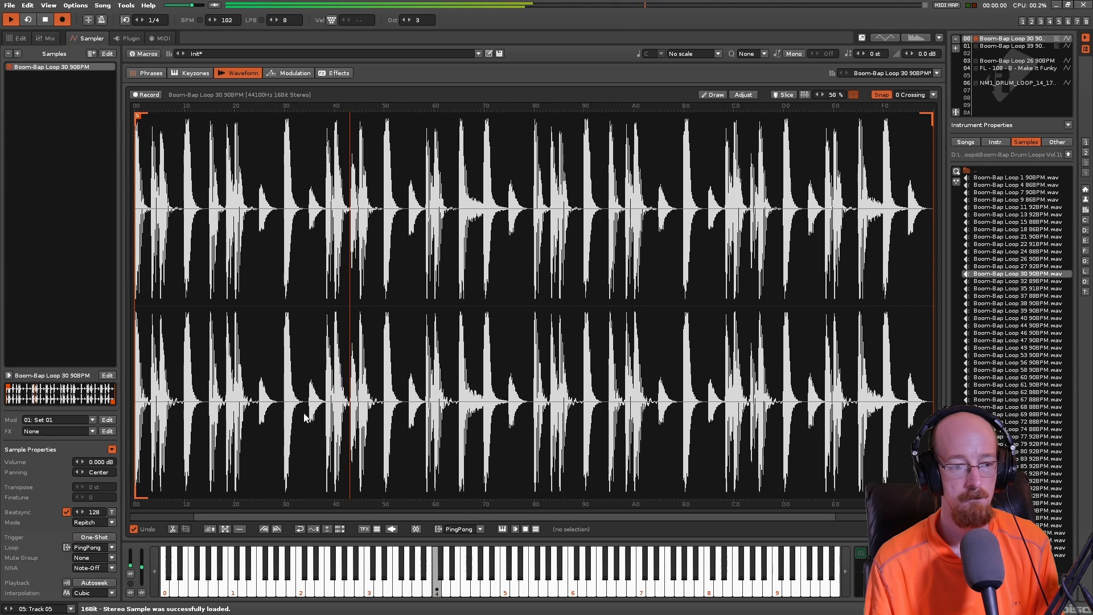
{"action": "left_click", "coordinate": [23, 42]}
{"action": "key", "text": "space"}
- Change the Track 05 sample offset on line 00 to S08 and play the pattern
{"action": "left_click", "coordinate": [719, 285]}
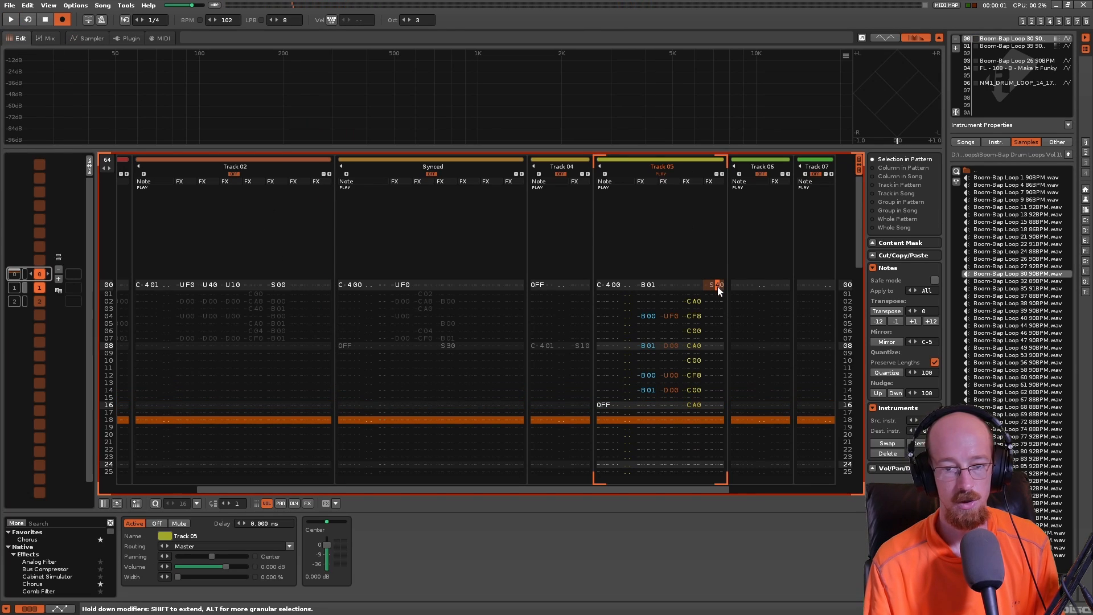
{"action": "type", "text": "28"}
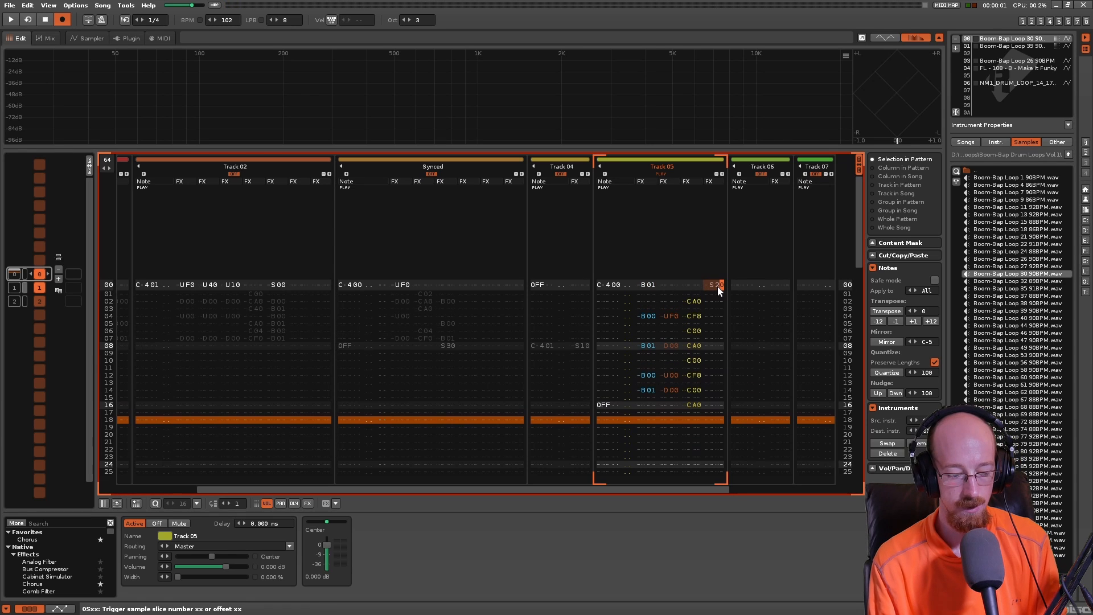
{"action": "key", "text": "Up"}
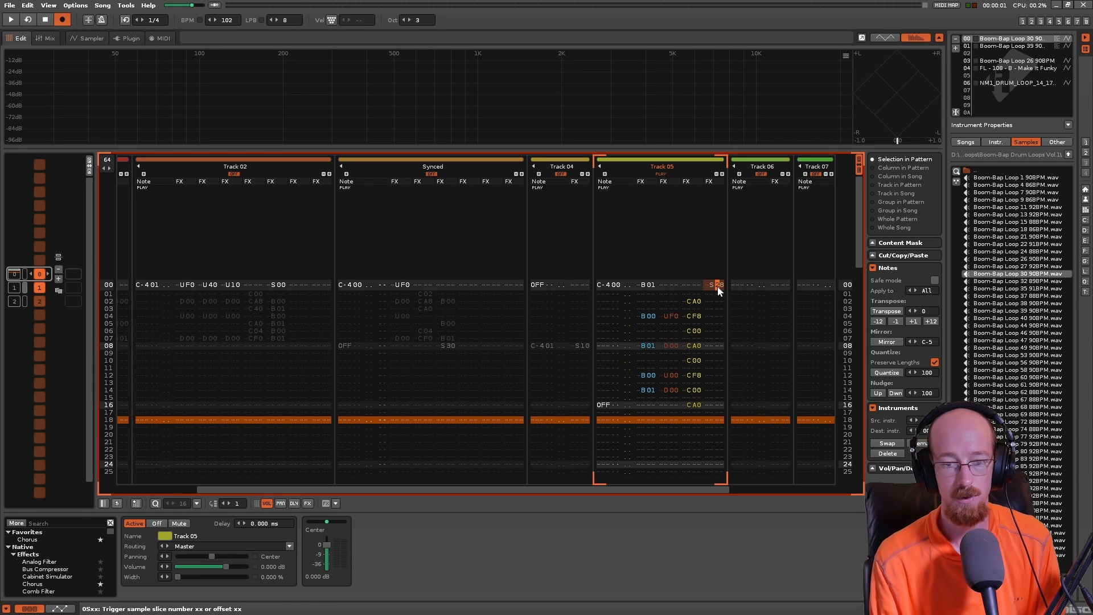
{"action": "key", "text": "space"}
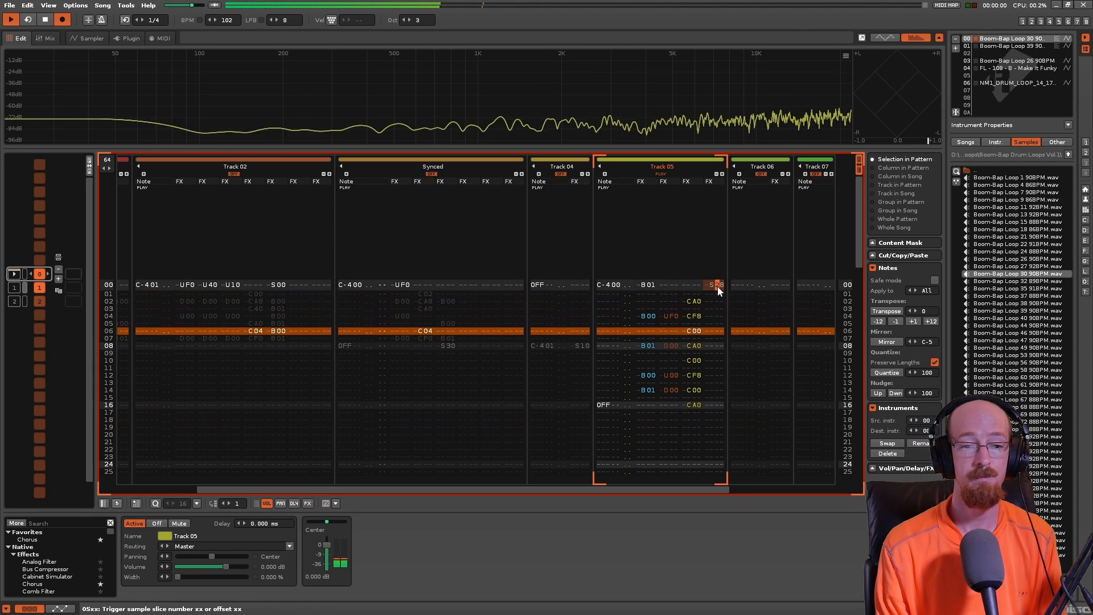
{"action": "key", "text": "space"}
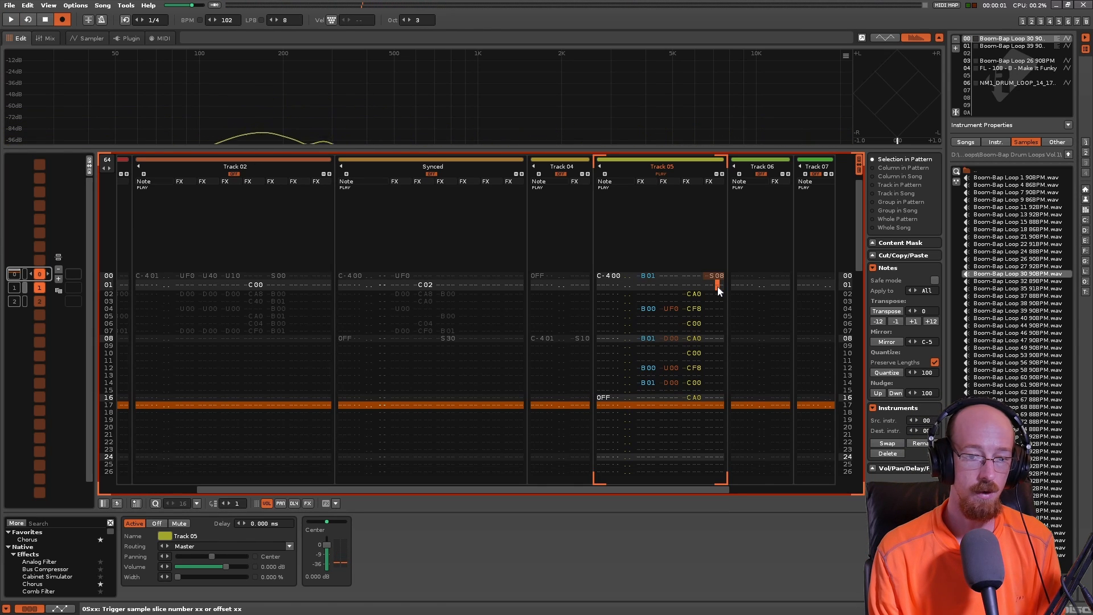
- Set the Track 05 sample offset on line 00 to S00, play the pattern and check the loop's waveform
{"action": "type", "text": "00"}
{"action": "key", "text": "space"}
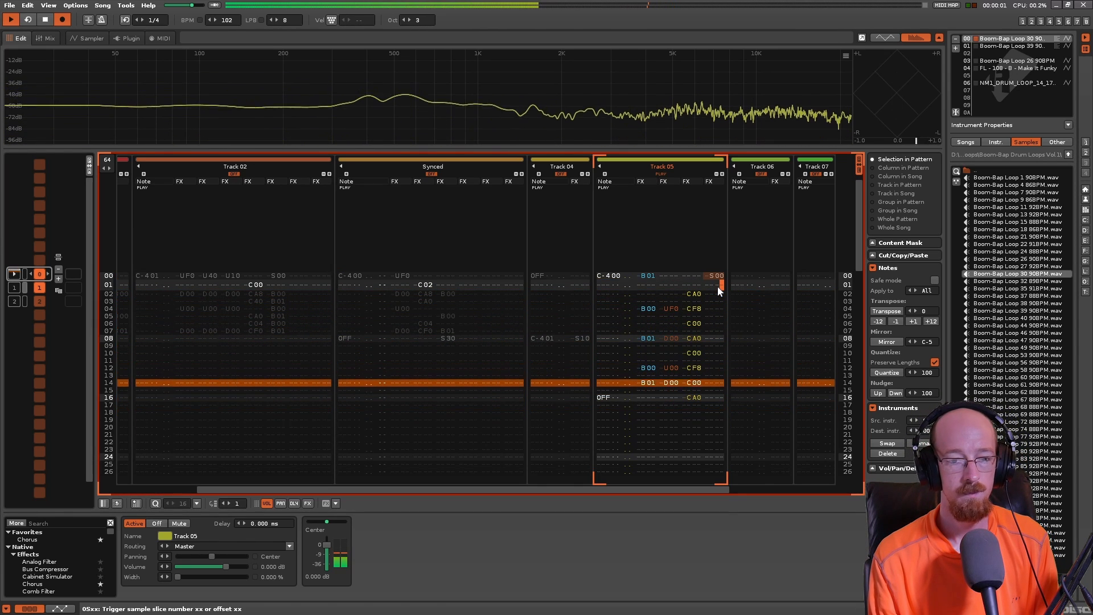
{"action": "key", "text": "space"}
{"action": "key", "text": "Up"}
{"action": "key", "text": "Right"}
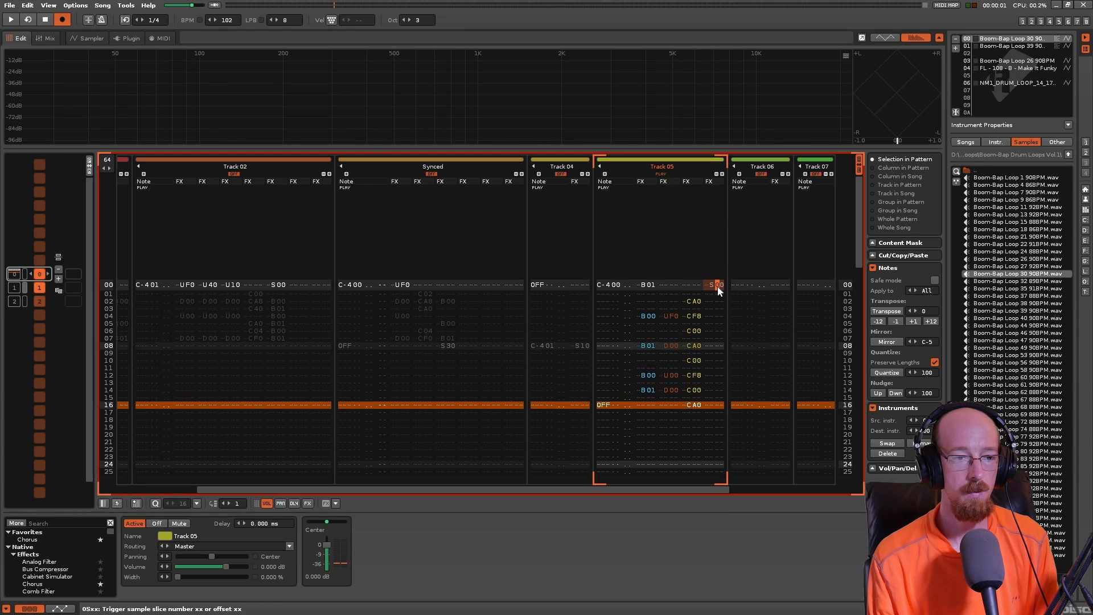
{"action": "key", "text": "Right"}
{"action": "left_click", "coordinate": [106, 42]}
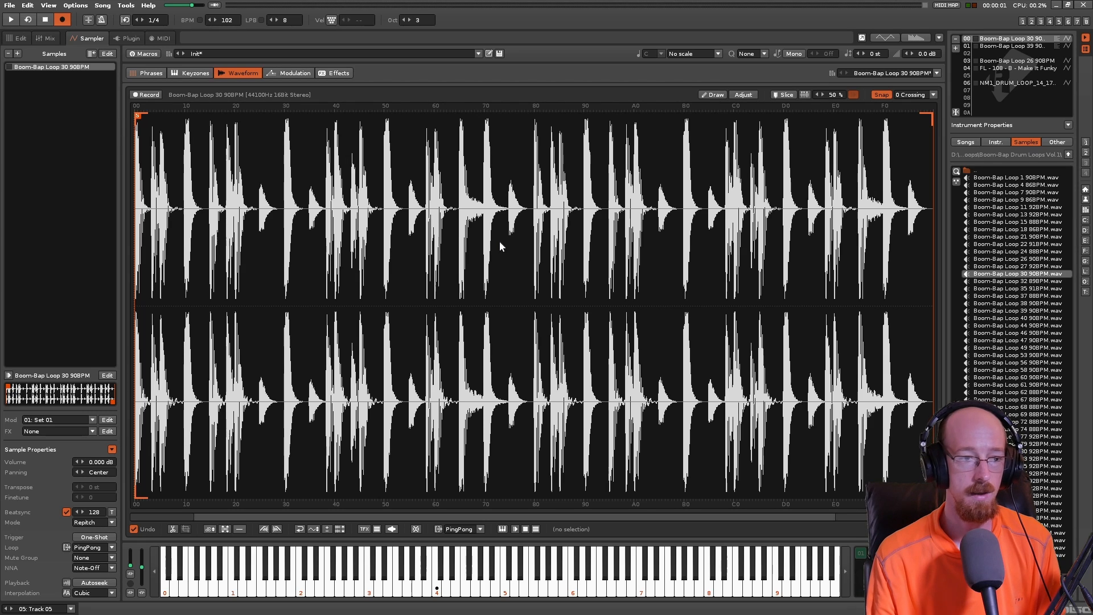
{"action": "left_click", "coordinate": [17, 38]}
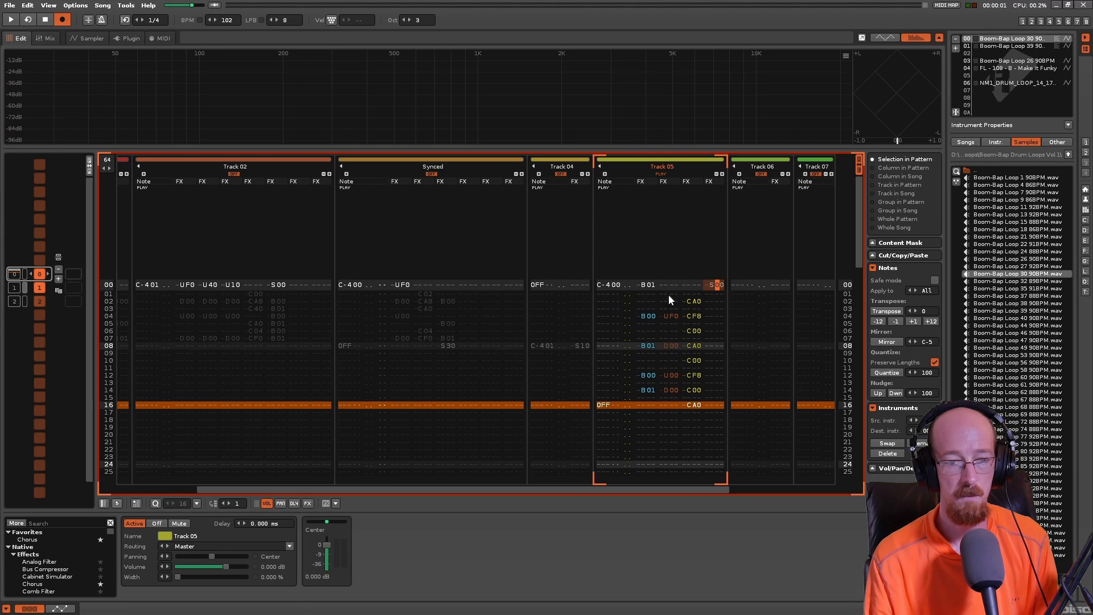
- Turn off Track 05 and set the Synced track and Track 04 to play
{"action": "mouse_move", "coordinate": [664, 491]}
{"action": "left_mouse_down"}
{"action": "mouse_move", "coordinate": [579, 485]}
{"action": "mouse_move", "coordinate": [663, 489]}
{"action": "left_mouse_up"}
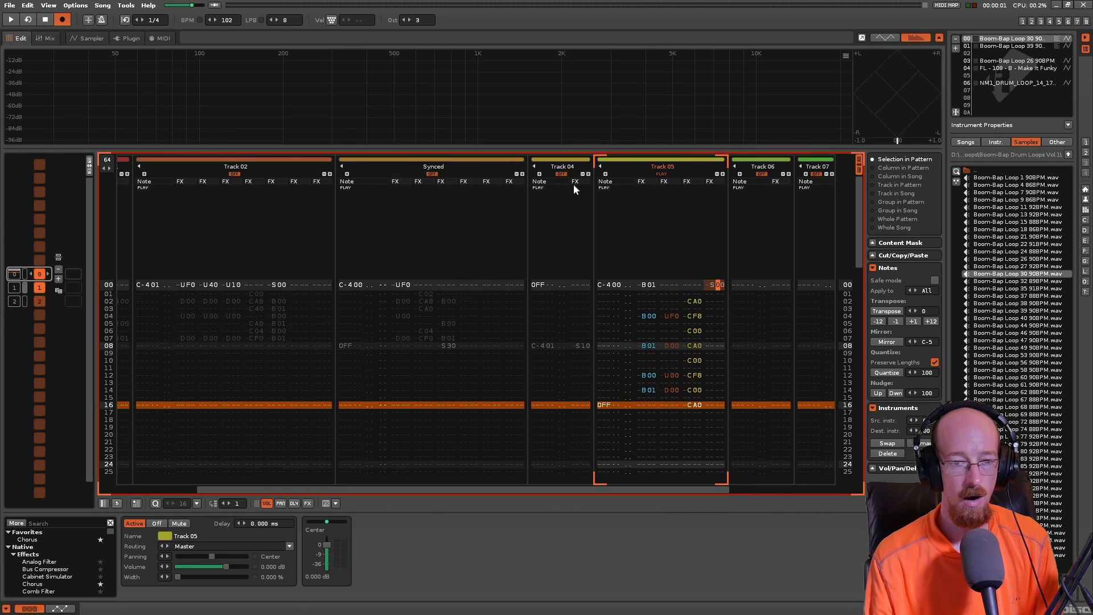
{"action": "left_click", "coordinate": [660, 174]}
{"action": "left_click", "coordinate": [432, 174]}
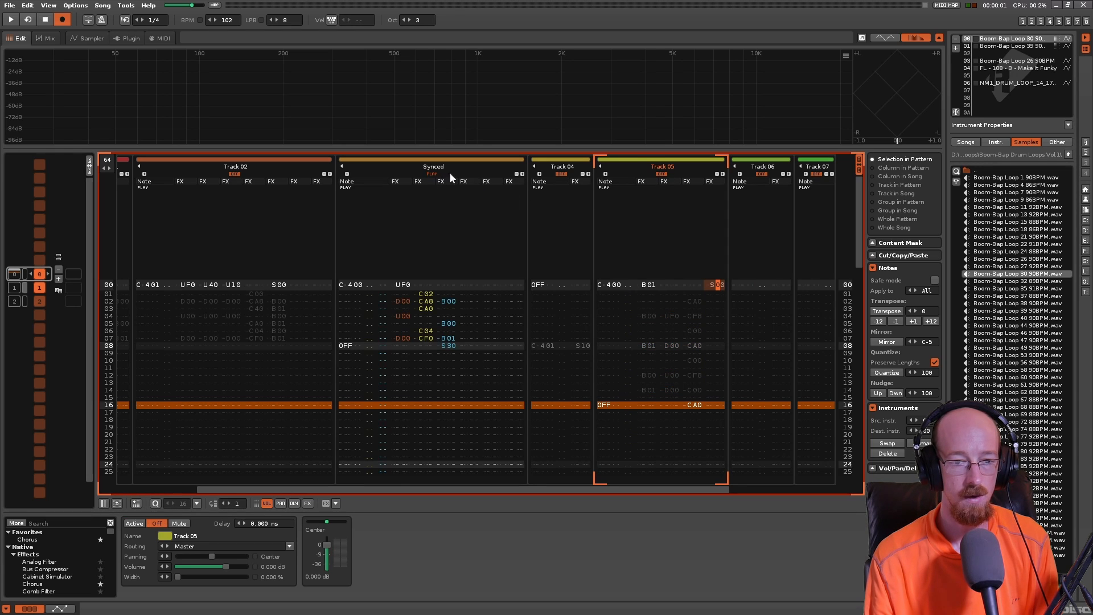
{"action": "left_click", "coordinate": [561, 174]}
- Examine the pitch slide and volume cut commands on lines 00 to 07 of the Synced track
{"action": "left_click_drag", "start_coordinate": [356, 285], "coordinate": [401, 288]}
{"action": "left_click", "coordinate": [401, 285]}
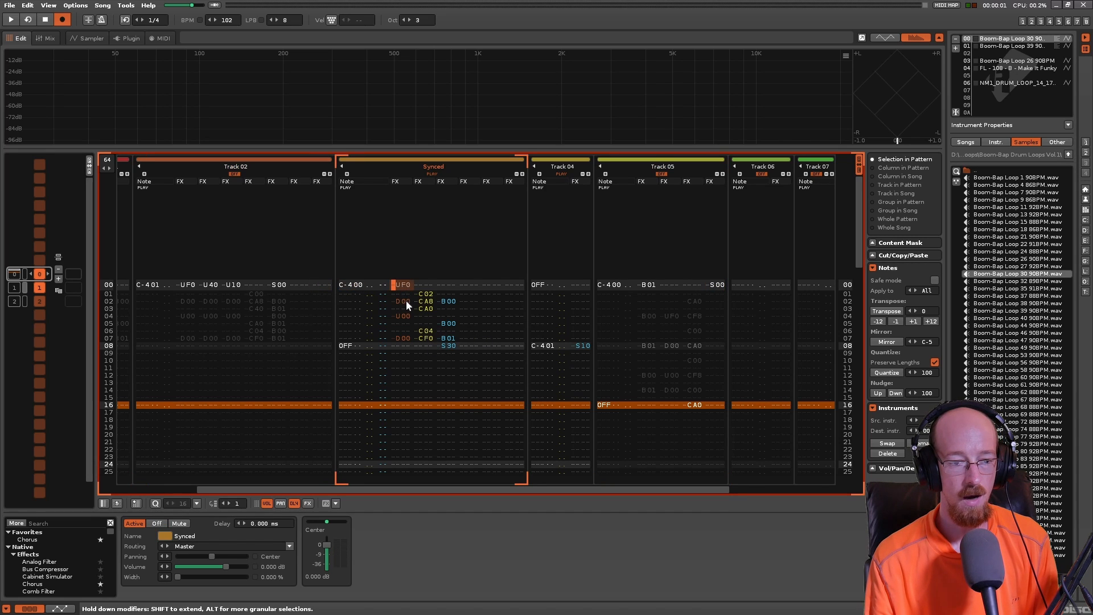
{"action": "left_click", "coordinate": [405, 301]}
{"action": "left_click", "coordinate": [402, 300]}
{"action": "left_click", "coordinate": [405, 302]}
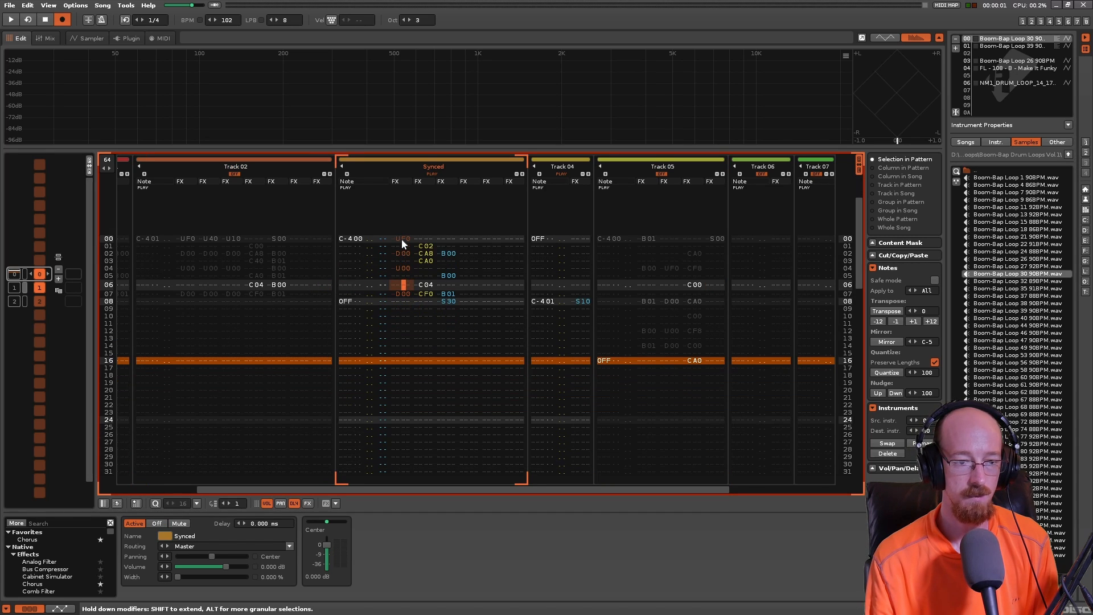
{"action": "left_click", "coordinate": [401, 238]}
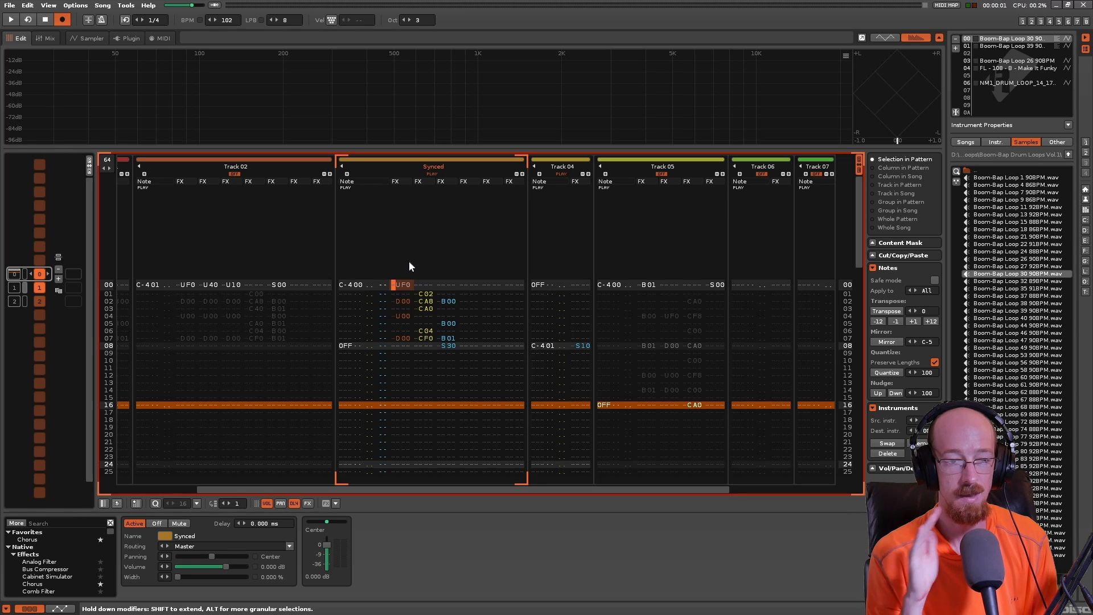
{"action": "right_click", "coordinate": [409, 262]}
{"action": "left_click", "coordinate": [396, 307]}
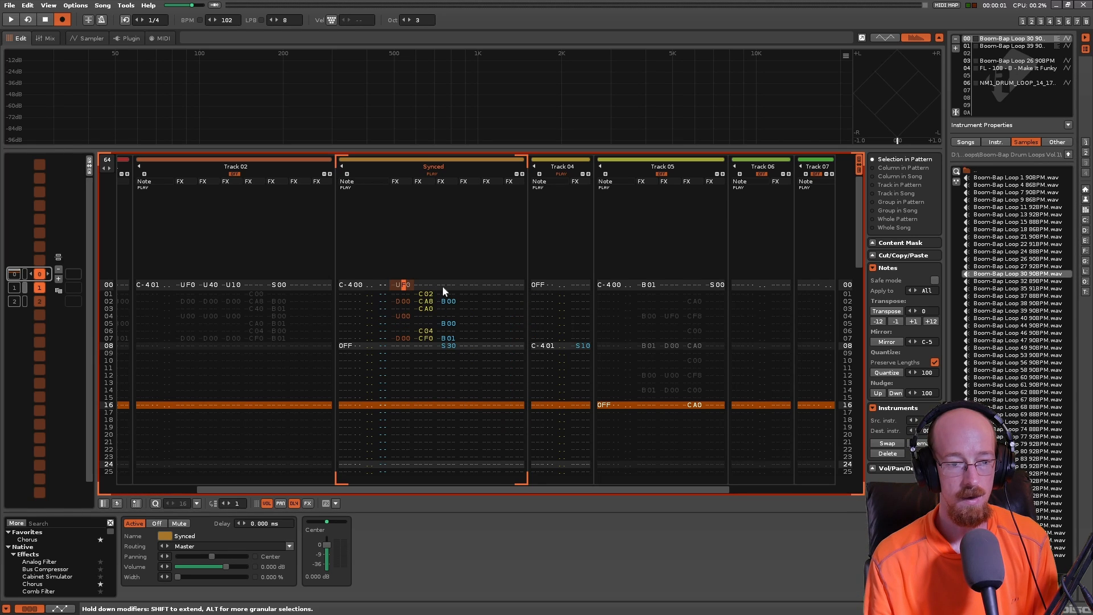
{"action": "left_click", "coordinate": [427, 294]}
{"action": "left_click", "coordinate": [427, 295]}
{"action": "left_click", "coordinate": [427, 295]}
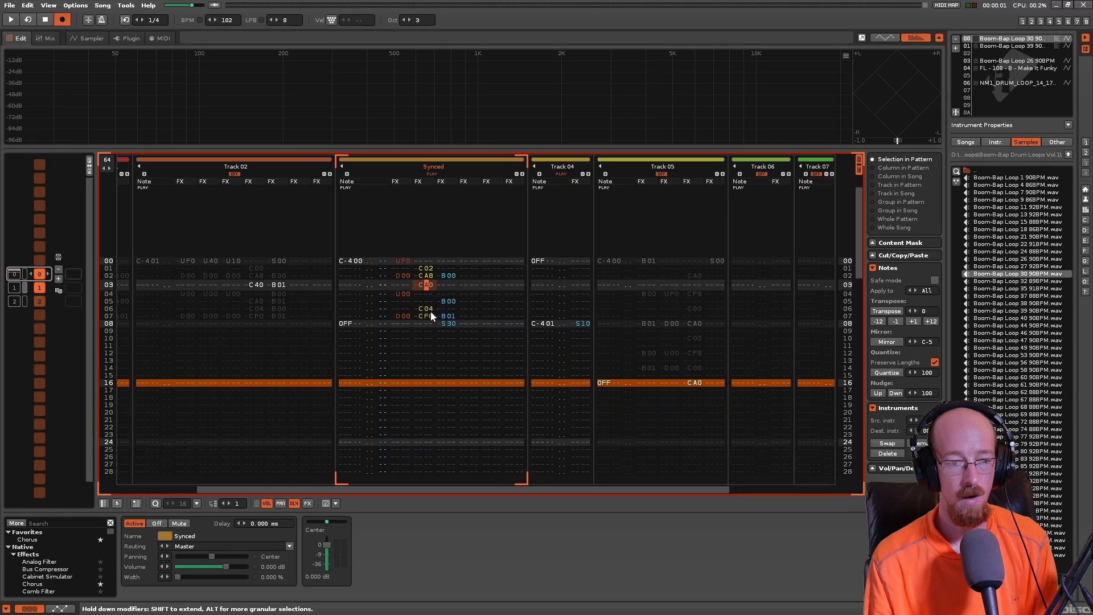
{"action": "left_click", "coordinate": [430, 309]}
{"action": "left_click", "coordinate": [427, 295]}
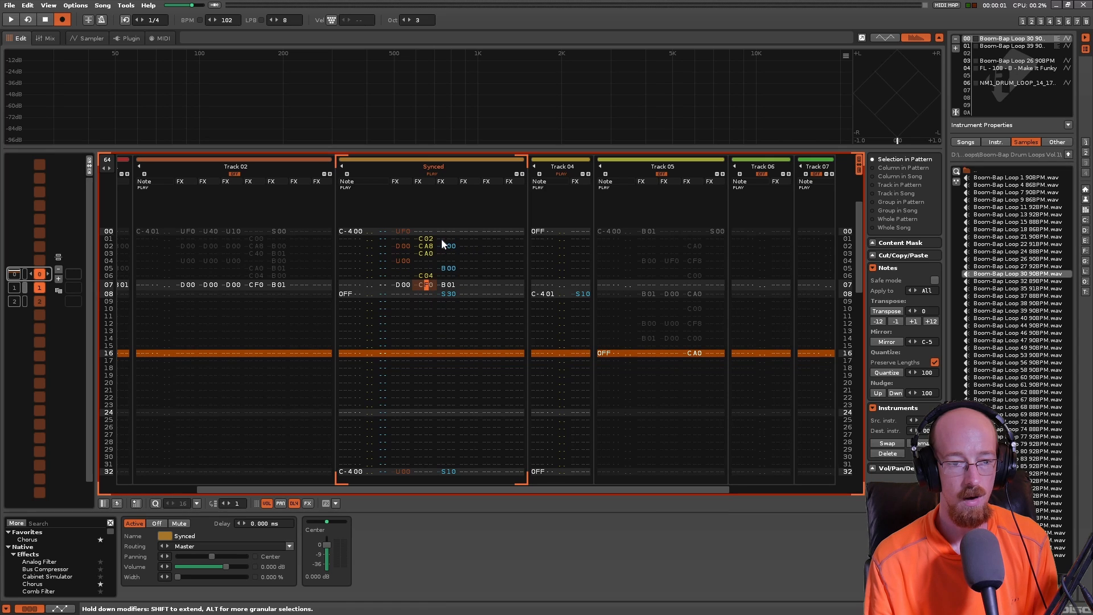
- Examine the volume cut and direction commands on lines 02 to 08 of the Synced track and play the pattern
{"action": "left_click", "coordinate": [442, 245]}
{"action": "left_click", "coordinate": [446, 306]}
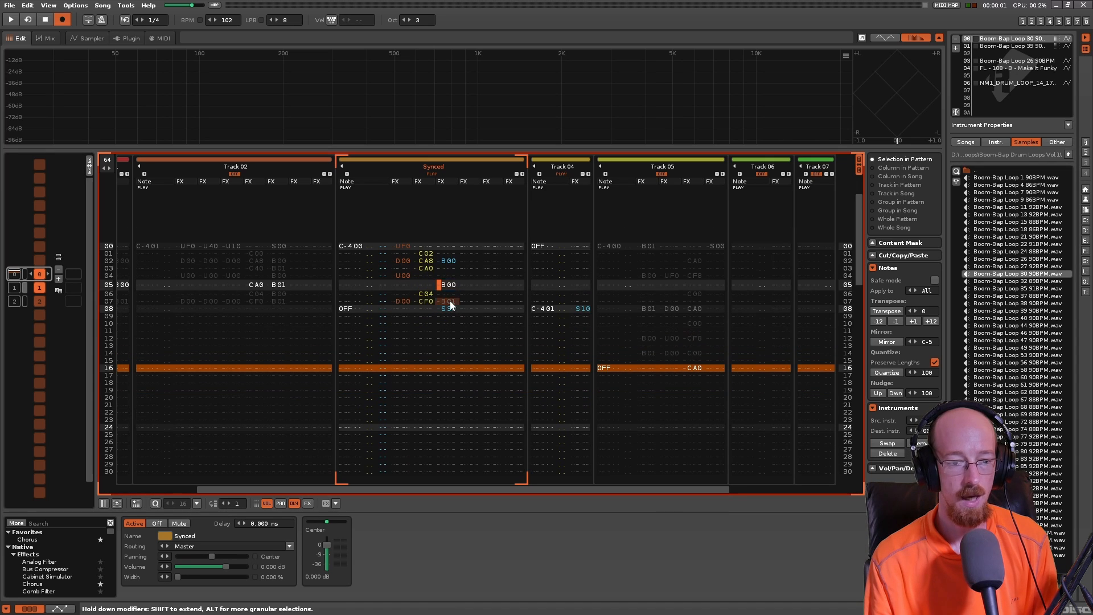
{"action": "left_click", "coordinate": [449, 315]}
{"action": "left_click", "coordinate": [448, 237]}
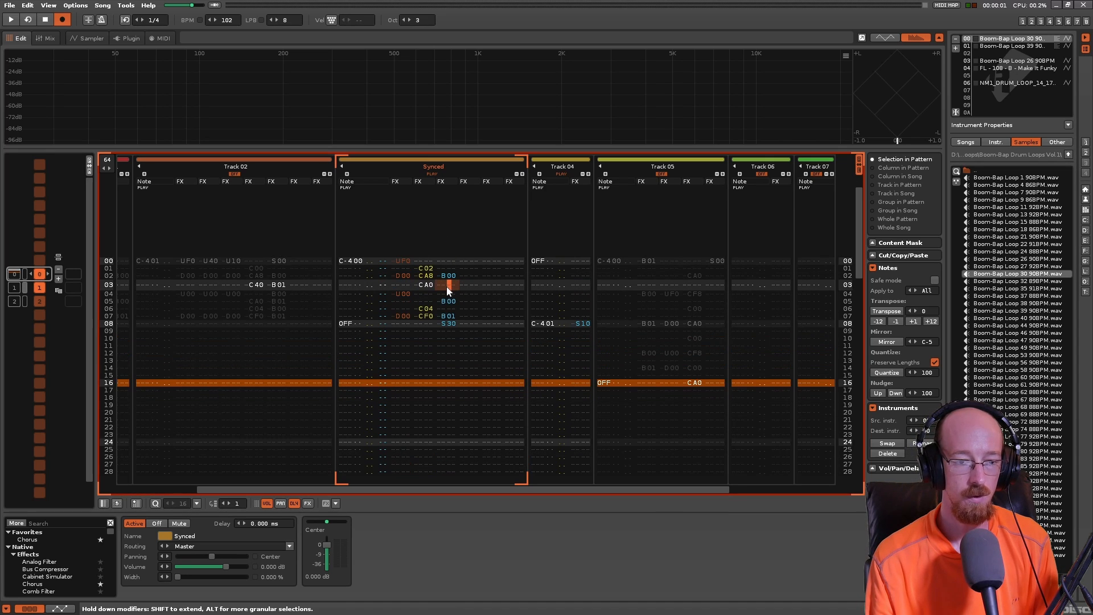
{"action": "left_click", "coordinate": [452, 279]}
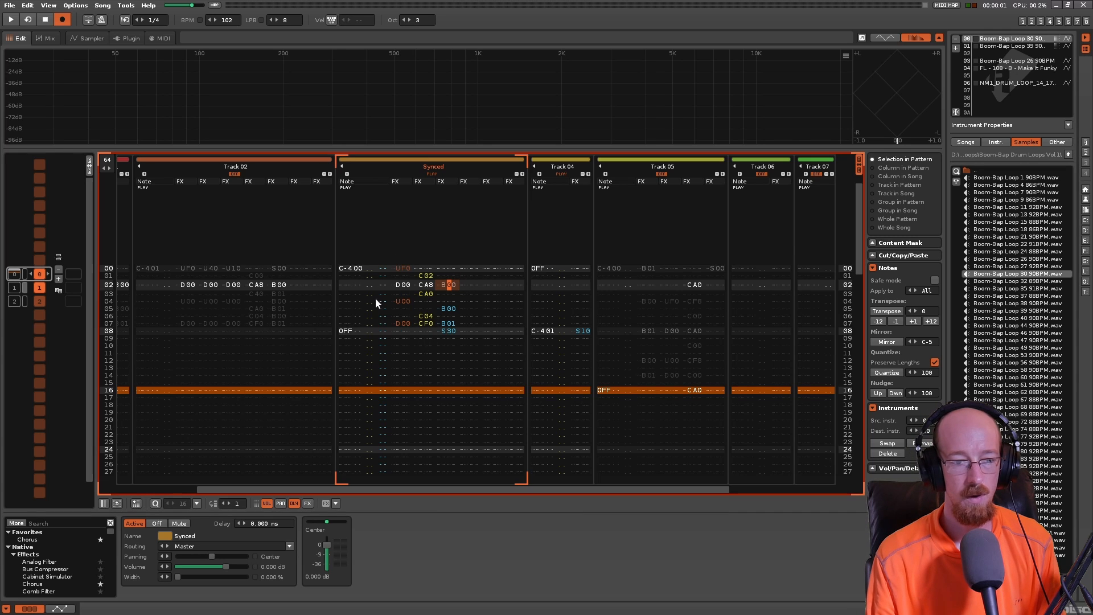
{"action": "key", "text": "space"}
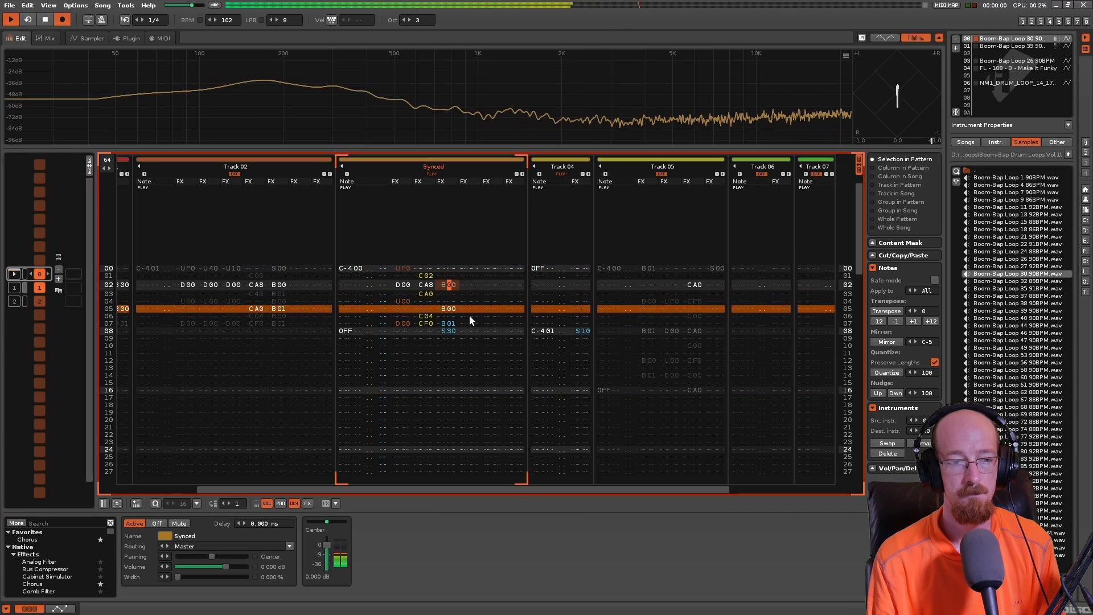
{"action": "key", "text": "space"}
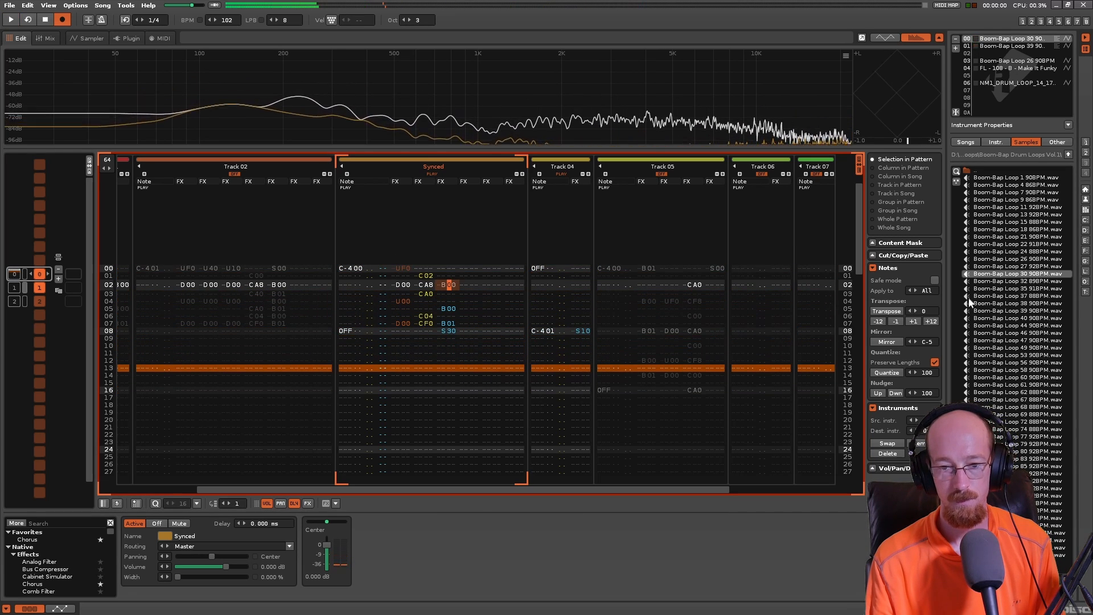
- Load Boom-Bap Loop 27 92BPM into instrument 00, play the pattern and view the loop's waveform
{"action": "double_click", "coordinate": [1010, 265]}
{"action": "key", "text": "space"}
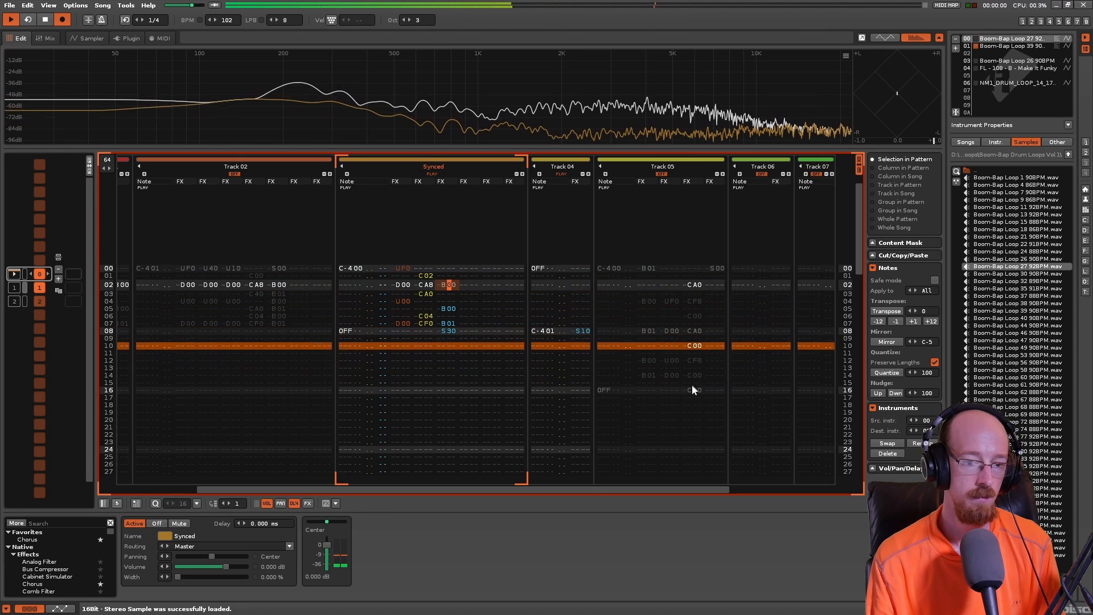
{"action": "key", "text": "space"}
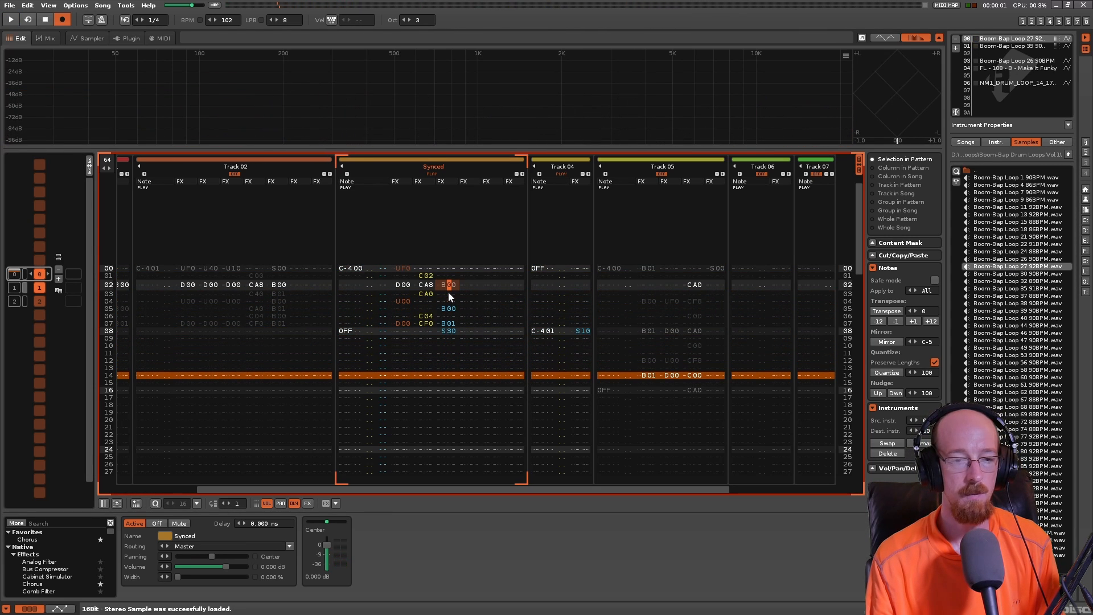
{"action": "left_click", "coordinate": [73, 38]}
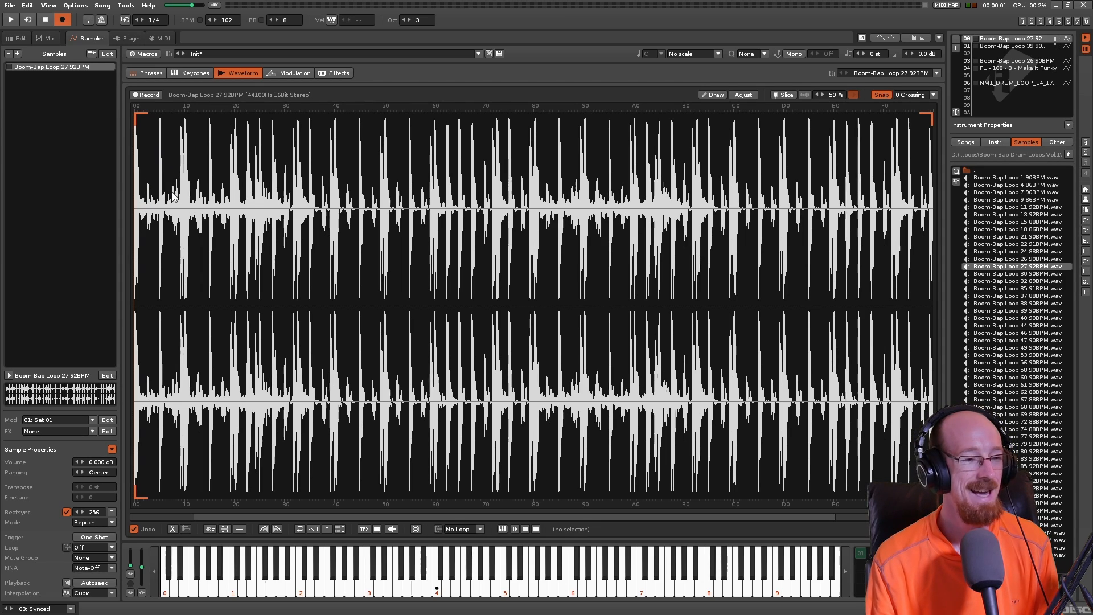
- Load Boom-Bap Loop 35 91BPM into instrument 00 and play the pattern with Track 04 off
{"action": "double_click", "coordinate": [1005, 289]}
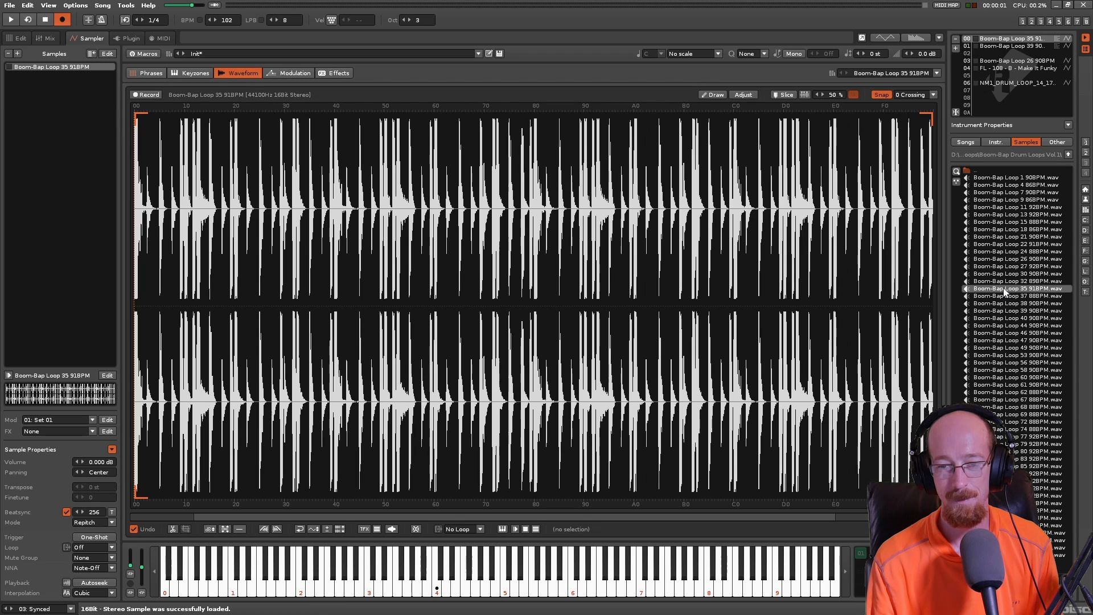
{"action": "left_click", "coordinate": [21, 38]}
{"action": "left_click", "coordinate": [1017, 46]}
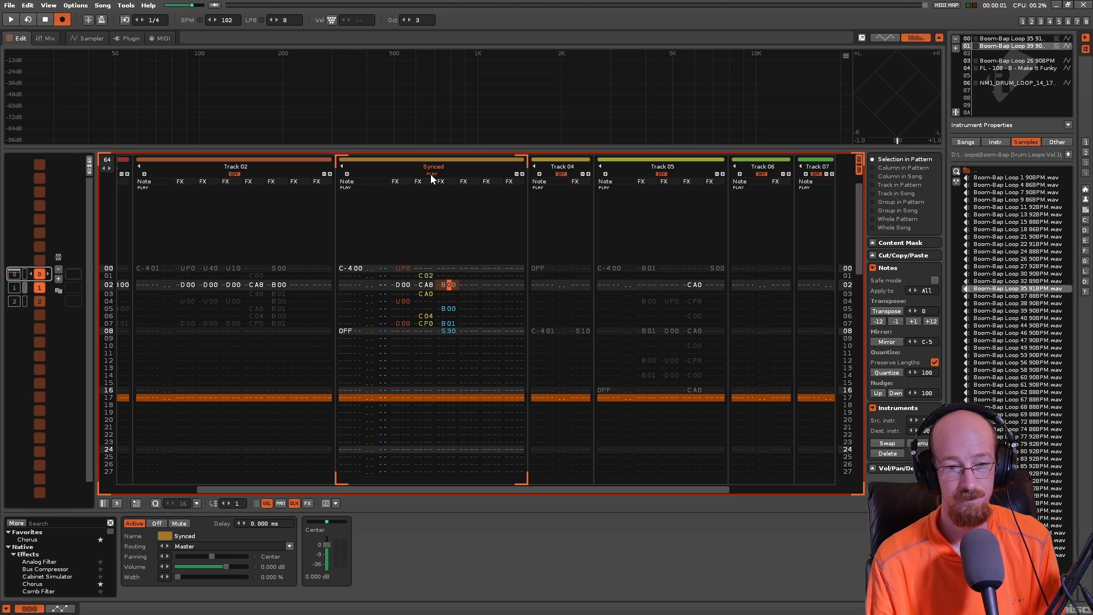
{"action": "key", "text": "space"}
{"action": "key", "text": "space"}
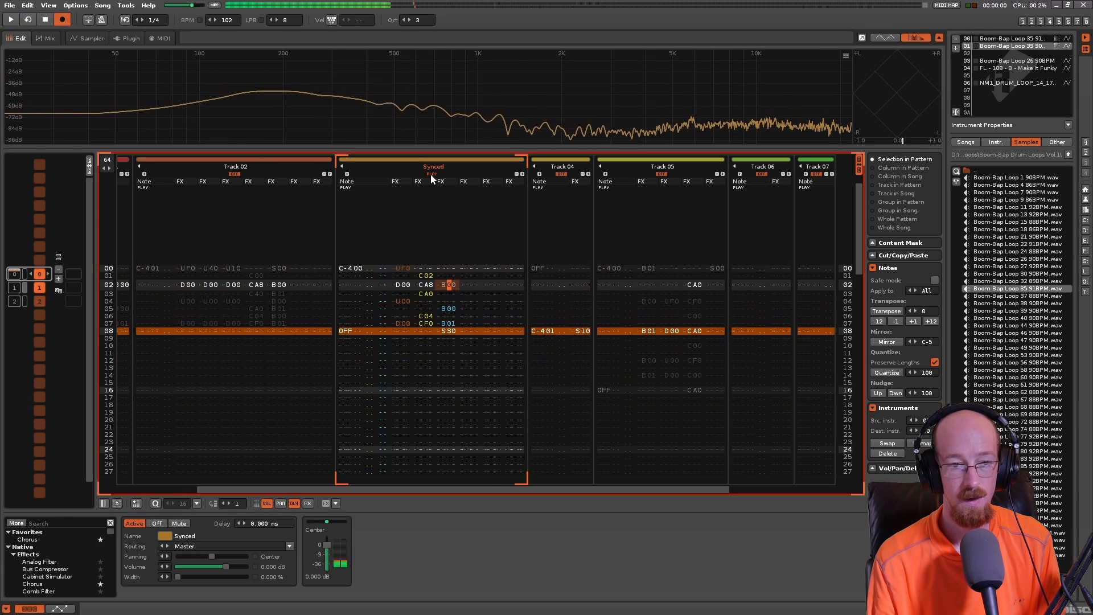
- Turn Track 04 back on and play the pattern together with the Synced track
{"action": "left_click", "coordinate": [431, 173]}
{"action": "left_click", "coordinate": [431, 174]}
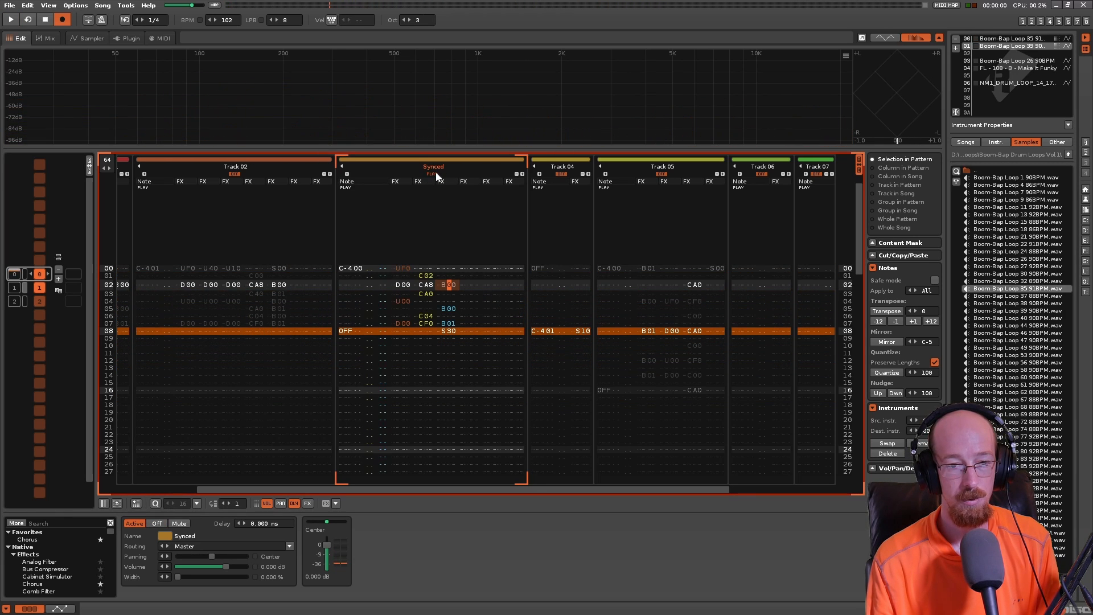
{"action": "left_click", "coordinate": [561, 174]}
{"action": "key", "text": "space"}
{"action": "key", "text": "space"}
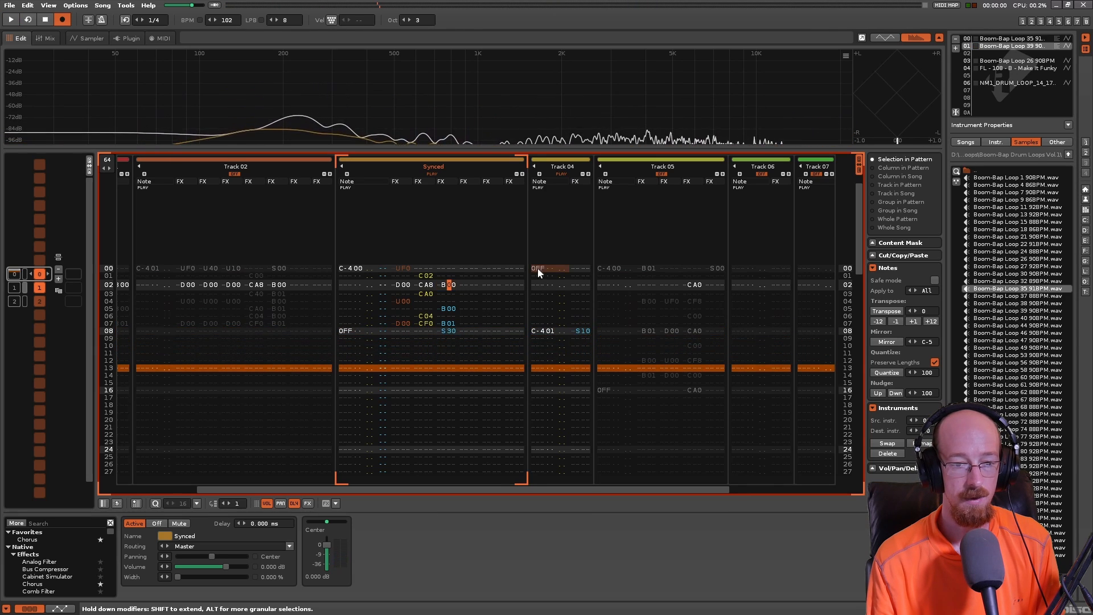
- Examine how the notes and OFF commands alternate between the Synced track and Track 04 on lines 00, 08 and 32
{"action": "left_click", "coordinate": [538, 268]}
{"action": "left_click", "coordinate": [583, 340]}
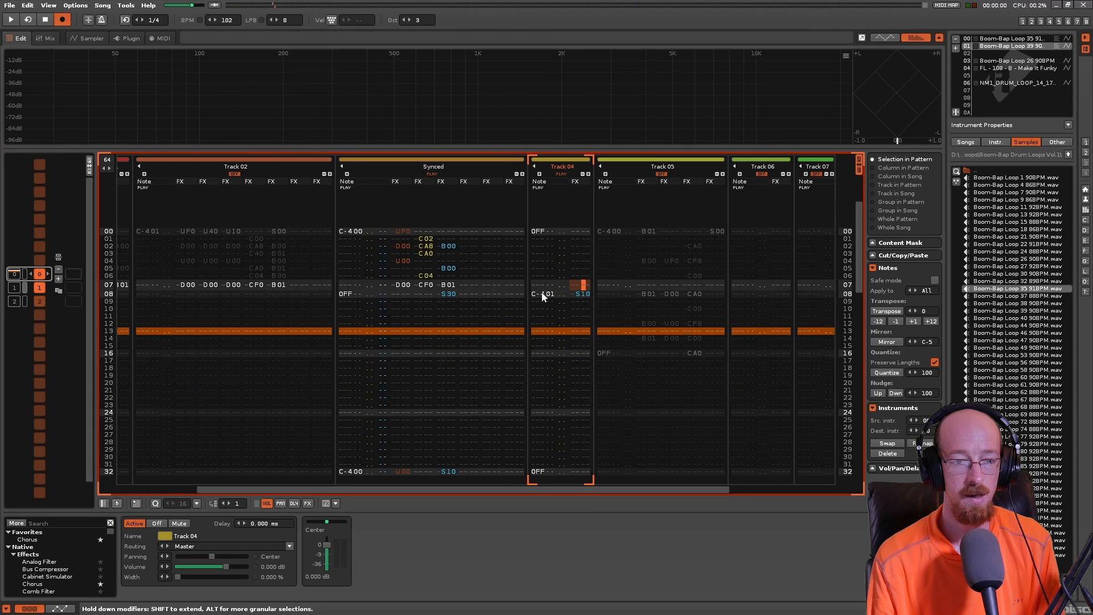
{"action": "left_click", "coordinate": [537, 294]}
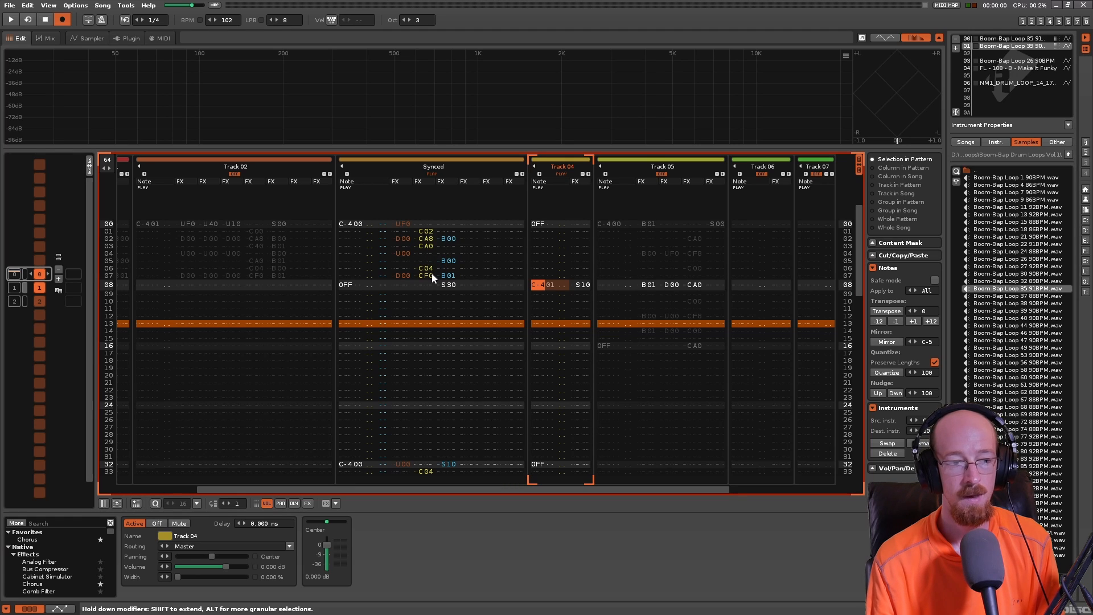
{"action": "left_click", "coordinate": [348, 225]}
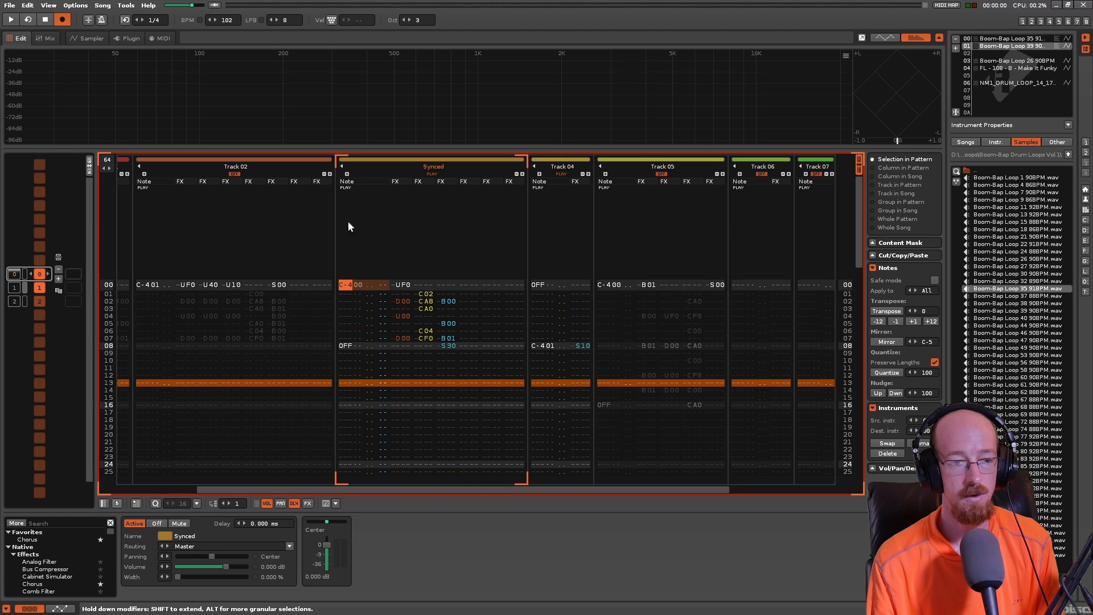
{"action": "left_click", "coordinate": [346, 346], "text": "shift"}
{"action": "scroll", "coordinate": [428, 292], "scroll_direction": "down", "scroll_amount": 5}
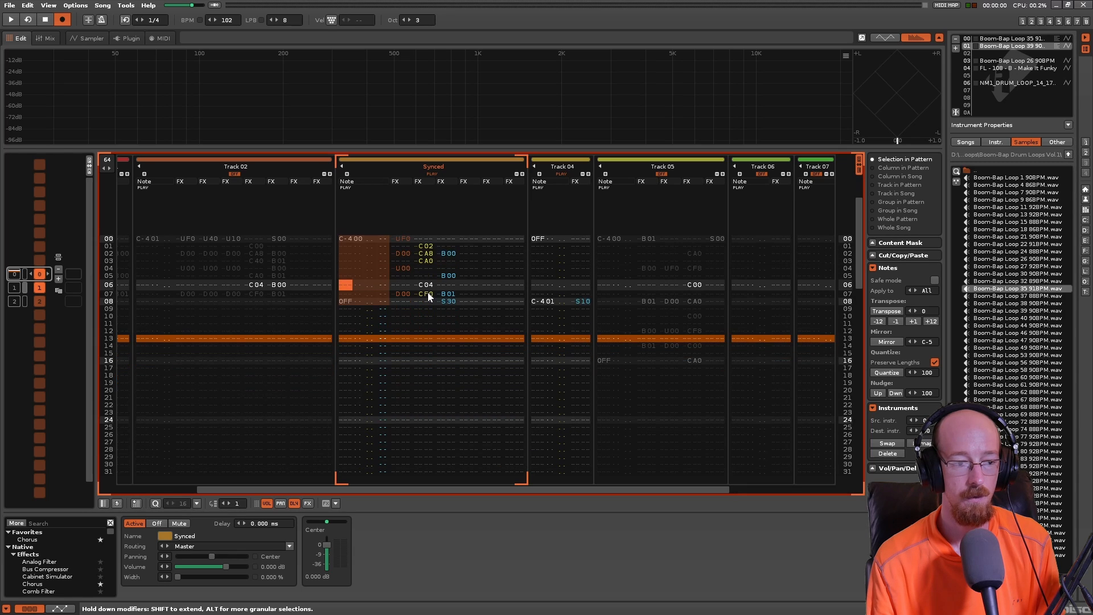
{"action": "scroll", "coordinate": [428, 293], "scroll_direction": "down", "scroll_amount": 2}
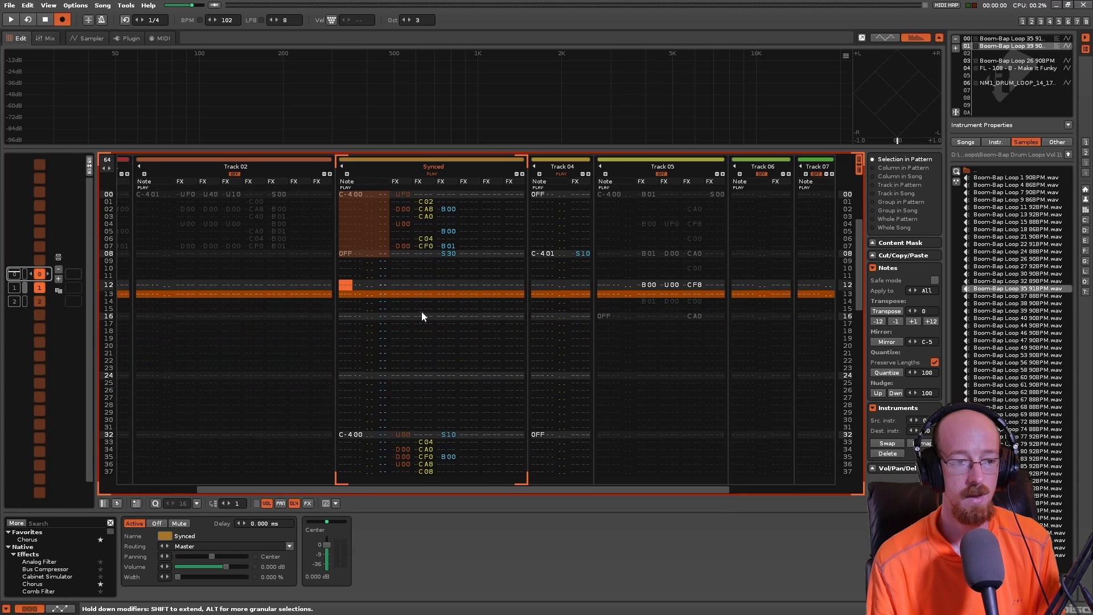
{"action": "left_click", "coordinate": [360, 438], "text": "shift"}
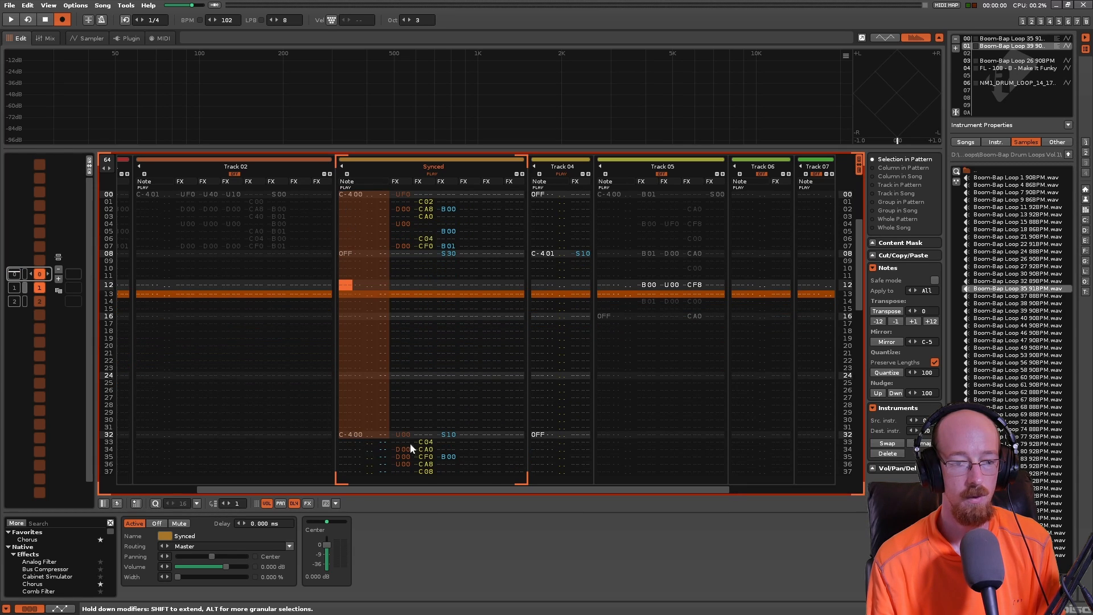
{"action": "left_click", "coordinate": [543, 256]}
{"action": "scroll", "coordinate": [408, 275], "scroll_direction": "up", "scroll_amount": 2}
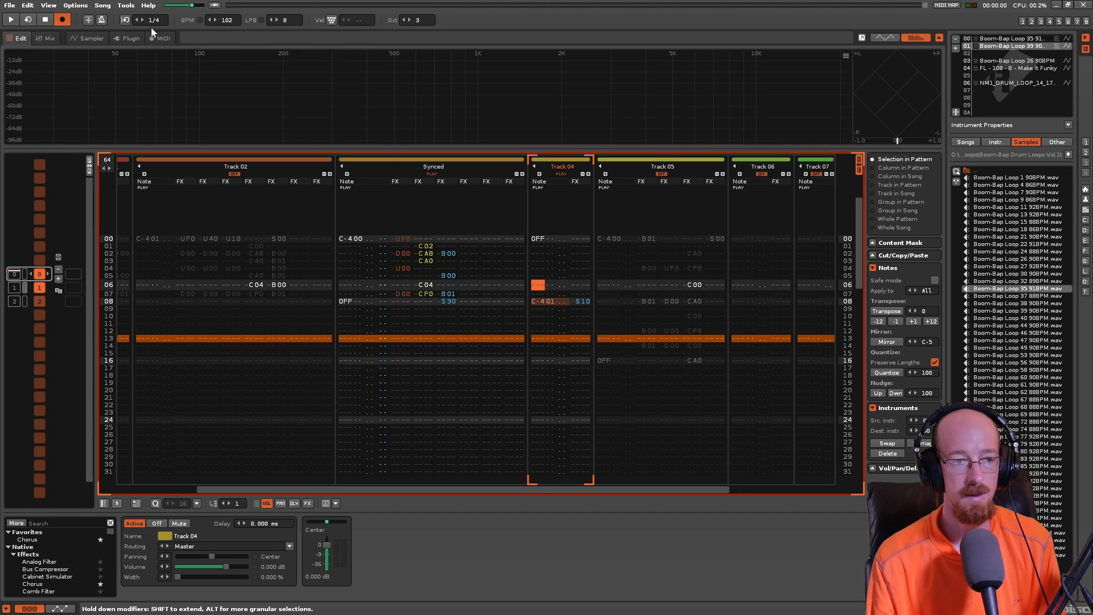
{"action": "left_click", "coordinate": [357, 239]}
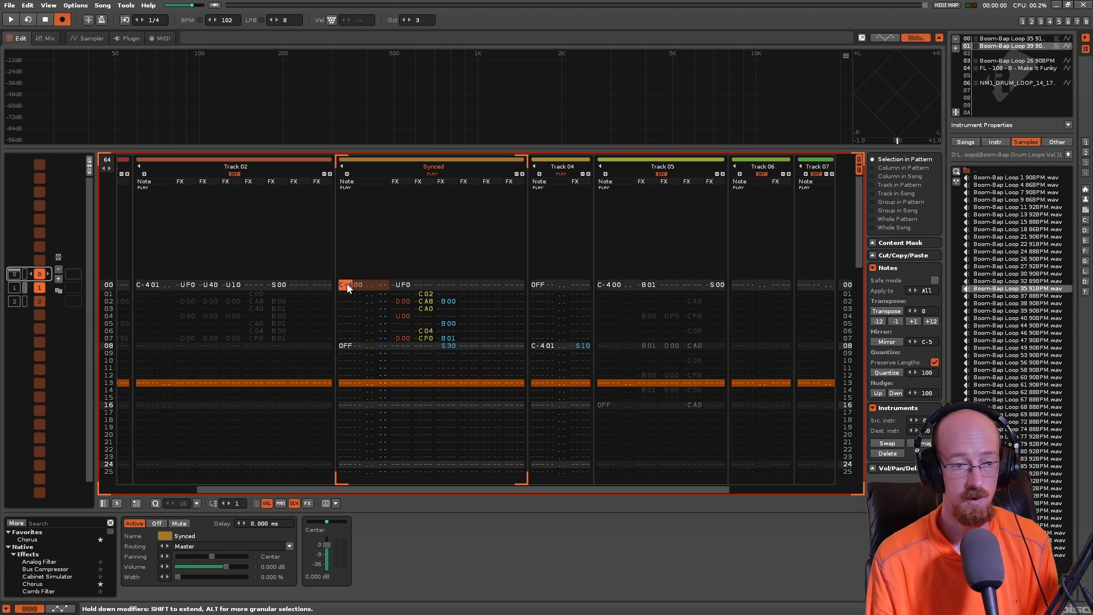
- View the waveform of Boom-Bap Loop 39 90BPM and examine the Synced track's commands on lines 32 to 40
{"action": "left_click", "coordinate": [90, 38]}
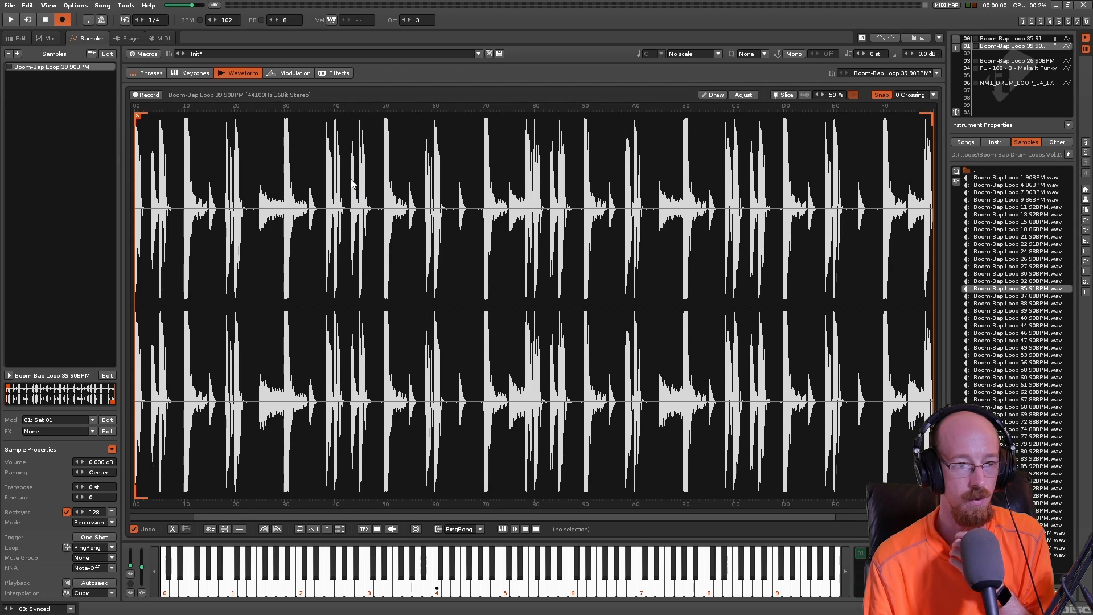
{"action": "left_click", "coordinate": [18, 38]}
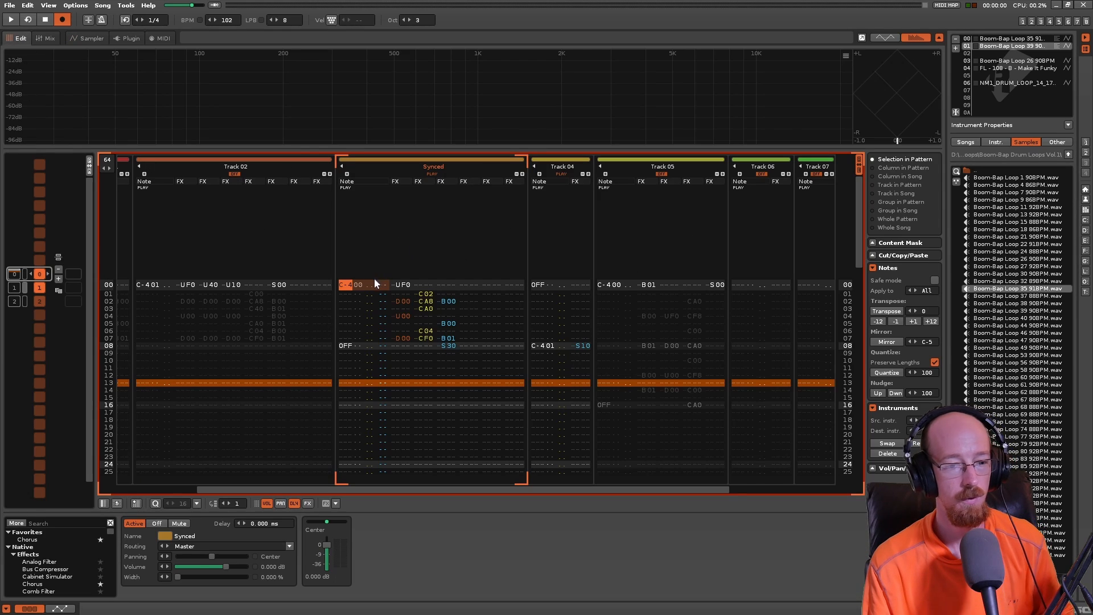
{"action": "left_click", "coordinate": [351, 293]}
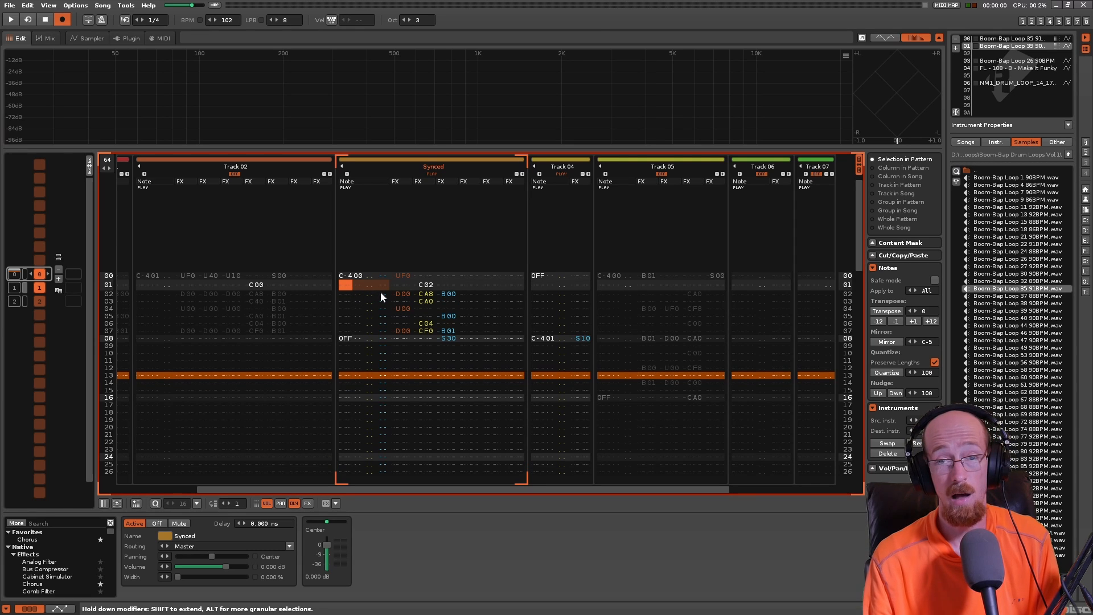
{"action": "scroll", "coordinate": [504, 247], "scroll_direction": "down", "scroll_amount": 10}
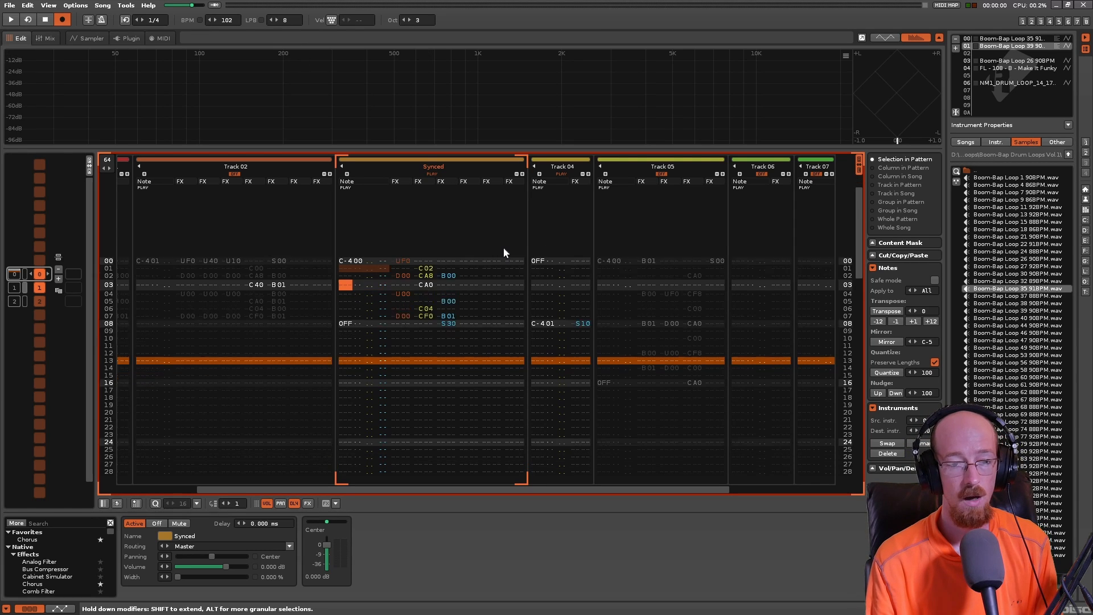
{"action": "scroll", "coordinate": [476, 285], "scroll_direction": "down", "scroll_amount": 6}
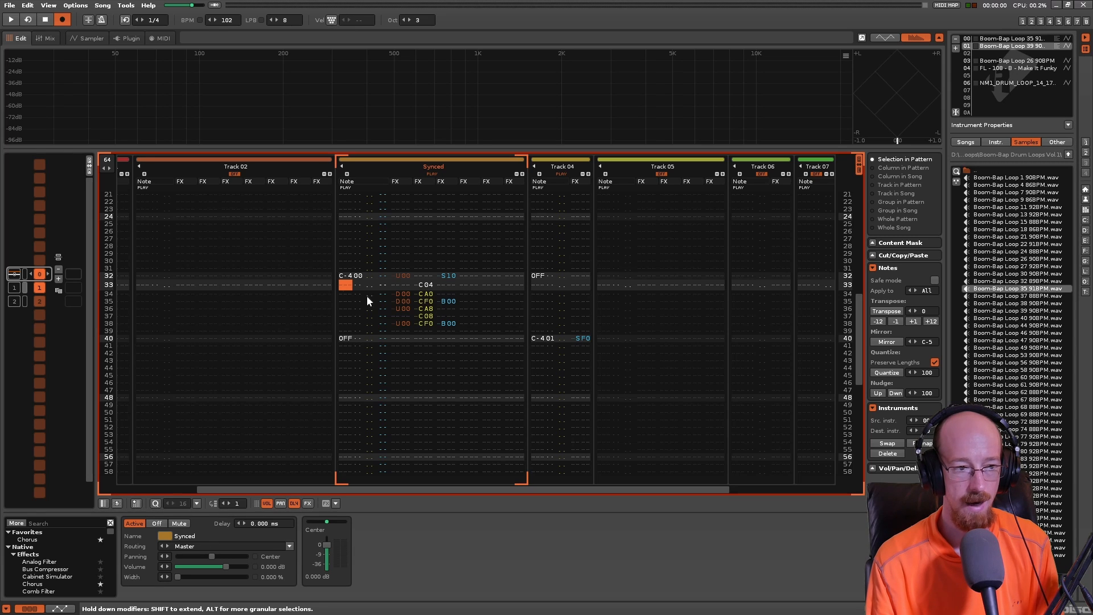
- Expand the pattern matrix and locate the Synced track's blocks in patterns 0 to 2
{"action": "left_click", "coordinate": [91, 164]}
{"action": "left_click", "coordinate": [121, 323]}
{"action": "left_click", "coordinate": [15, 321]}
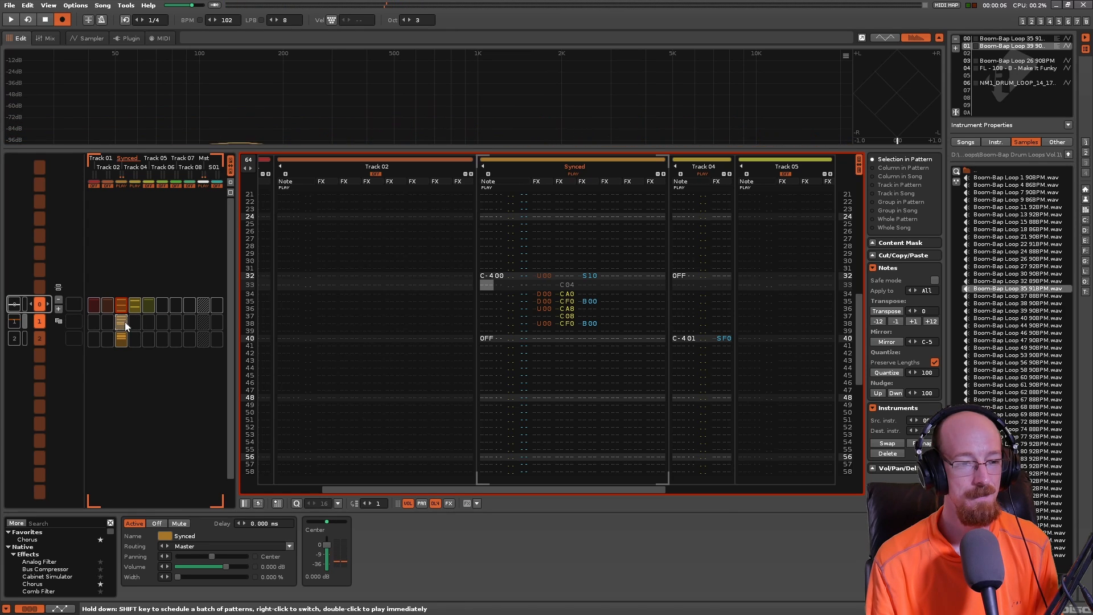
{"action": "scroll", "coordinate": [128, 323], "scroll_direction": "up", "scroll_amount": 1}
{"action": "scroll", "coordinate": [128, 323], "scroll_direction": "up", "scroll_amount": 1}
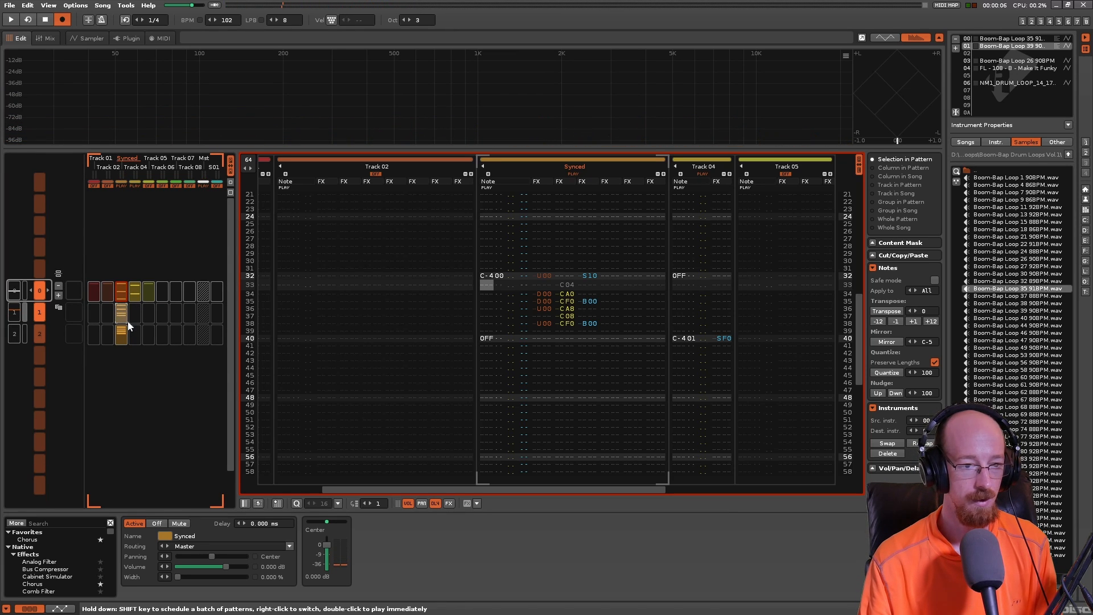
{"action": "scroll", "coordinate": [128, 322], "scroll_direction": "down", "scroll_amount": 1}
- Switch to pattern 1, examine the Synced track's commands on lines 32 to 40 and play the pattern
{"action": "middle_click", "coordinate": [520, 352]}
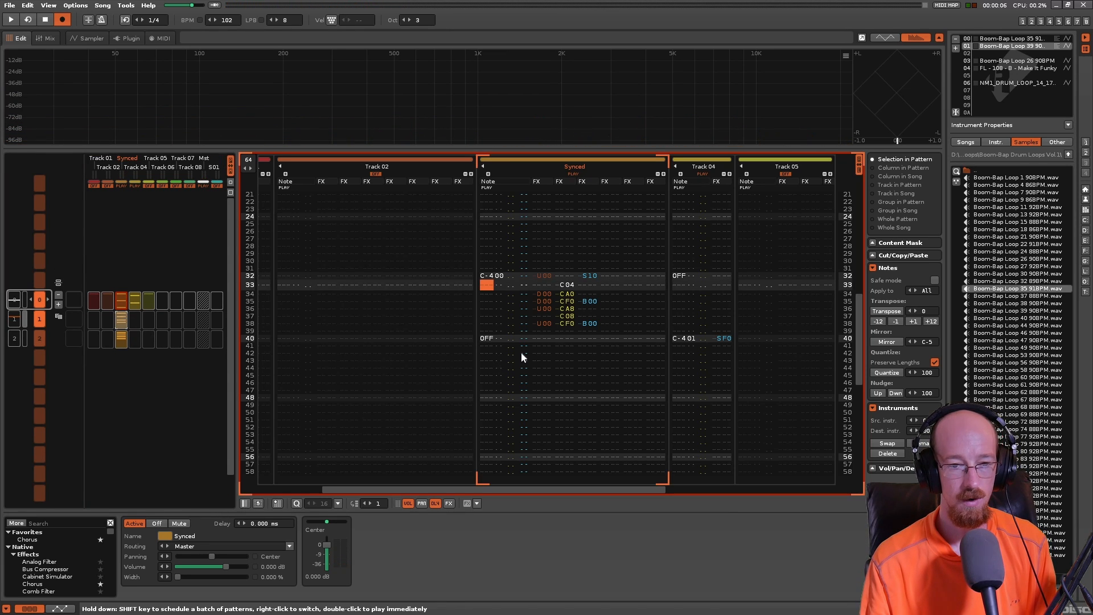
{"action": "key", "text": "ctrl+backslash"}
{"action": "key", "text": "ctrl+backslash"}
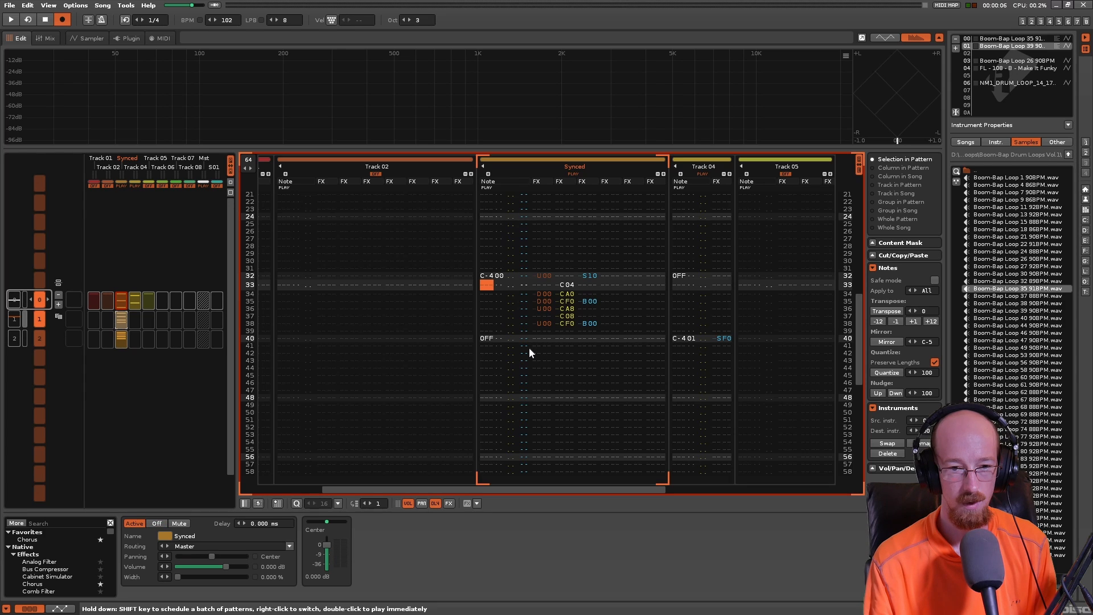
{"action": "key", "text": "ctrl+Down"}
{"action": "scroll", "coordinate": [612, 290], "scroll_direction": "down", "scroll_amount": 1}
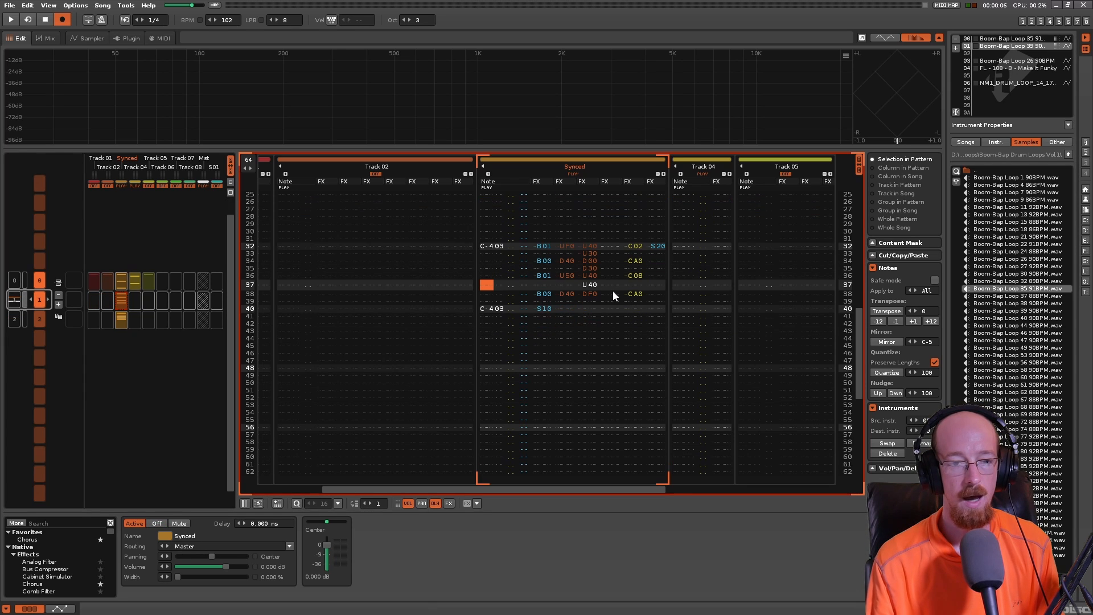
{"action": "scroll", "coordinate": [617, 290], "scroll_direction": "up", "scroll_amount": 1}
{"action": "key", "text": "space"}
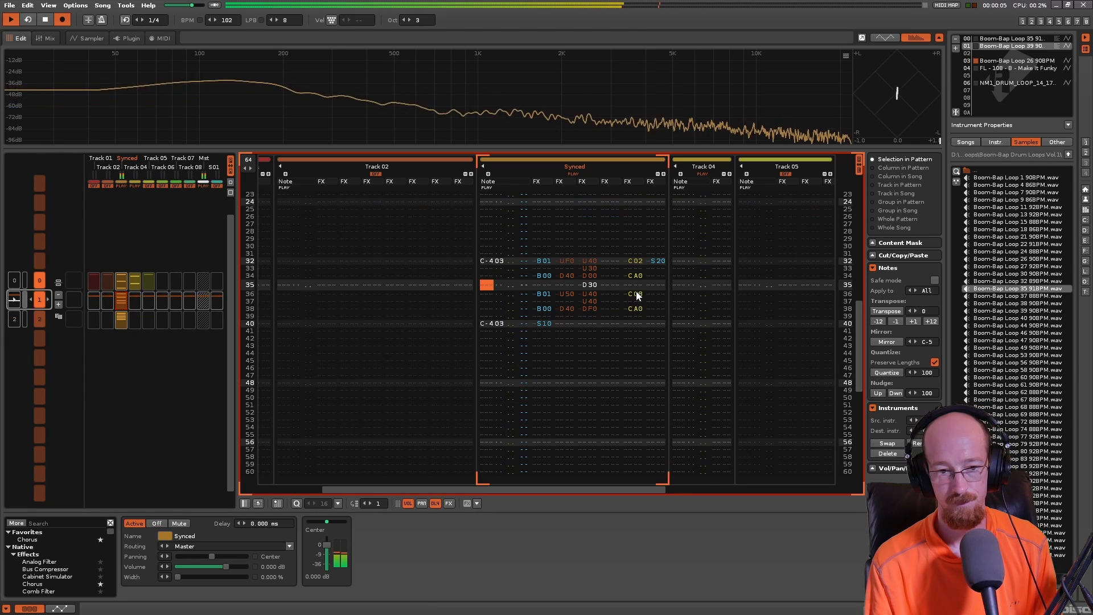
{"action": "key", "text": "space"}
- Play pattern 1 and examine the Synced track's direction command B00 on line 00
{"action": "left_click", "coordinate": [122, 300]}
{"action": "scroll", "coordinate": [657, 336], "scroll_direction": "up", "scroll_amount": 13}
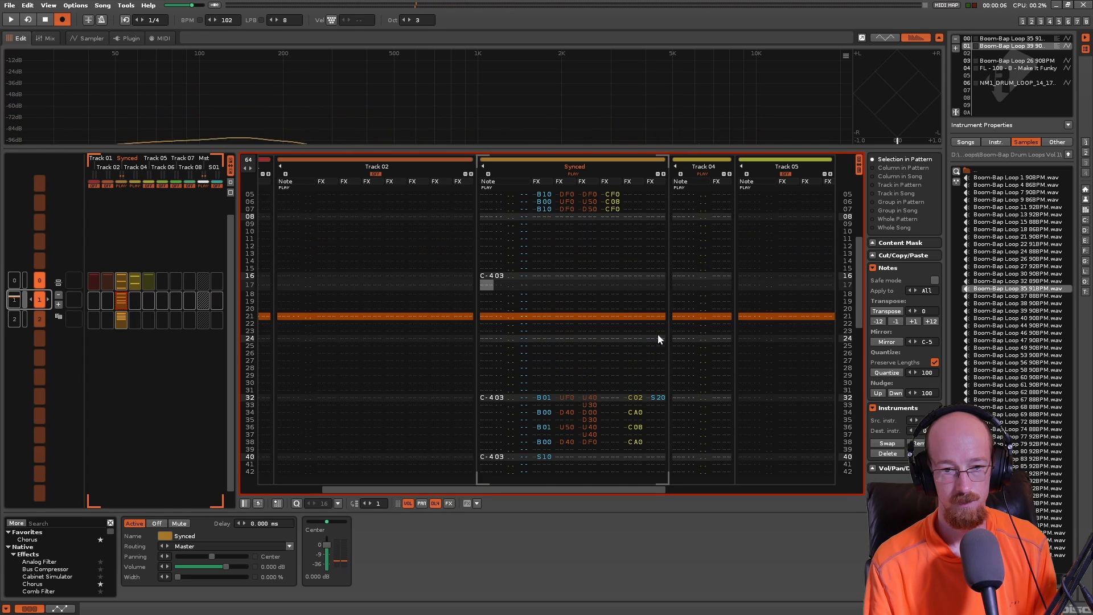
{"action": "scroll", "coordinate": [657, 330], "scroll_direction": "up", "scroll_amount": 4}
{"action": "key", "text": "space"}
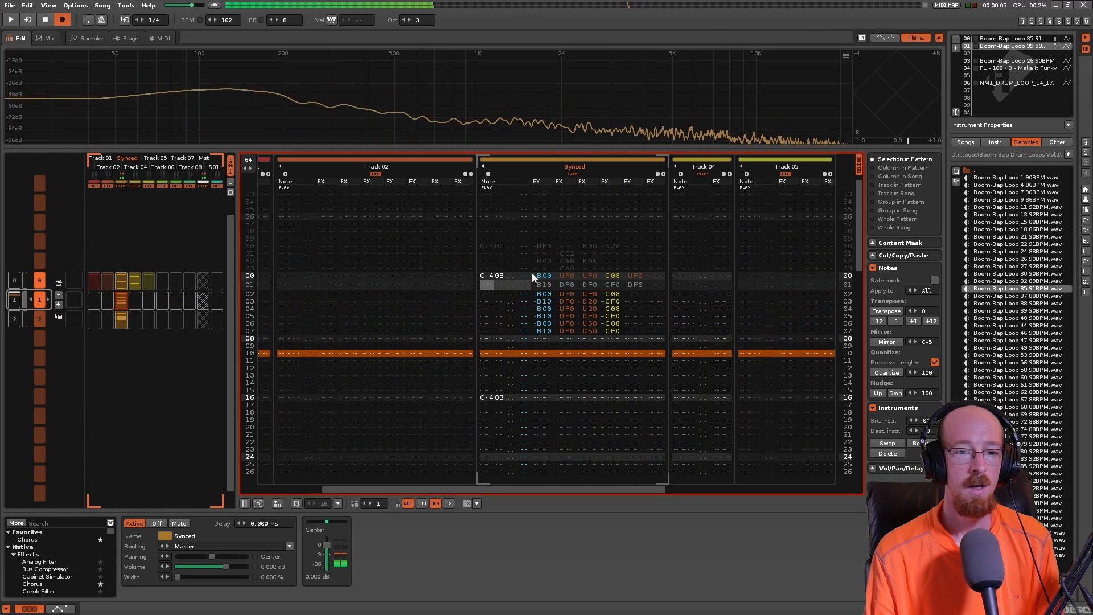
{"action": "left_click", "coordinate": [538, 277]}
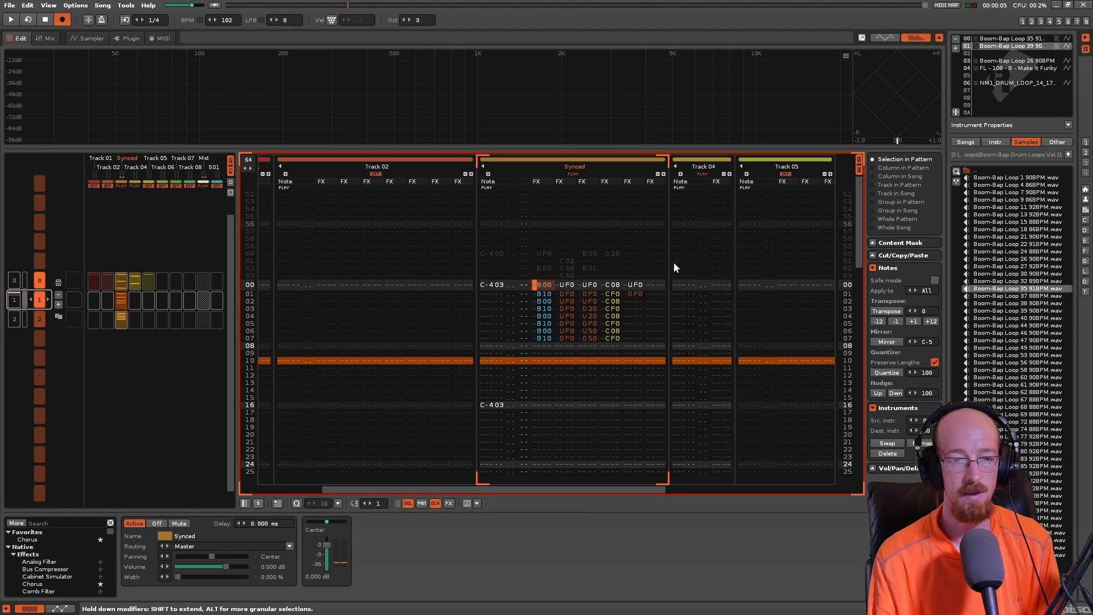
- Play pattern 1 and view the waveform of Boom-Bap Loop 26 90BPM
{"action": "left_click", "coordinate": [681, 285]}
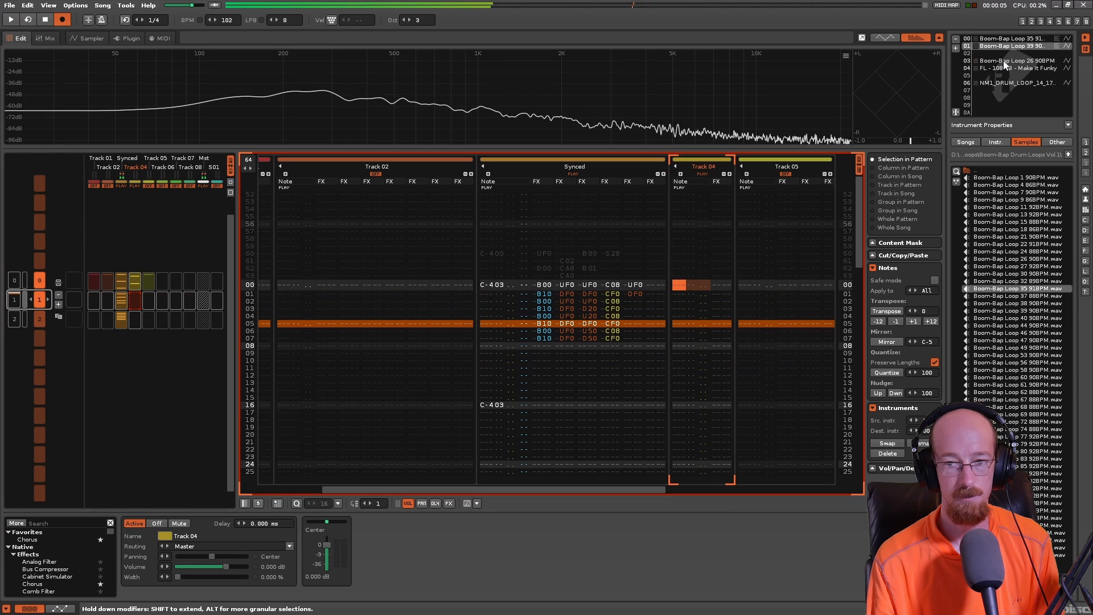
{"action": "left_click", "coordinate": [75, 39]}
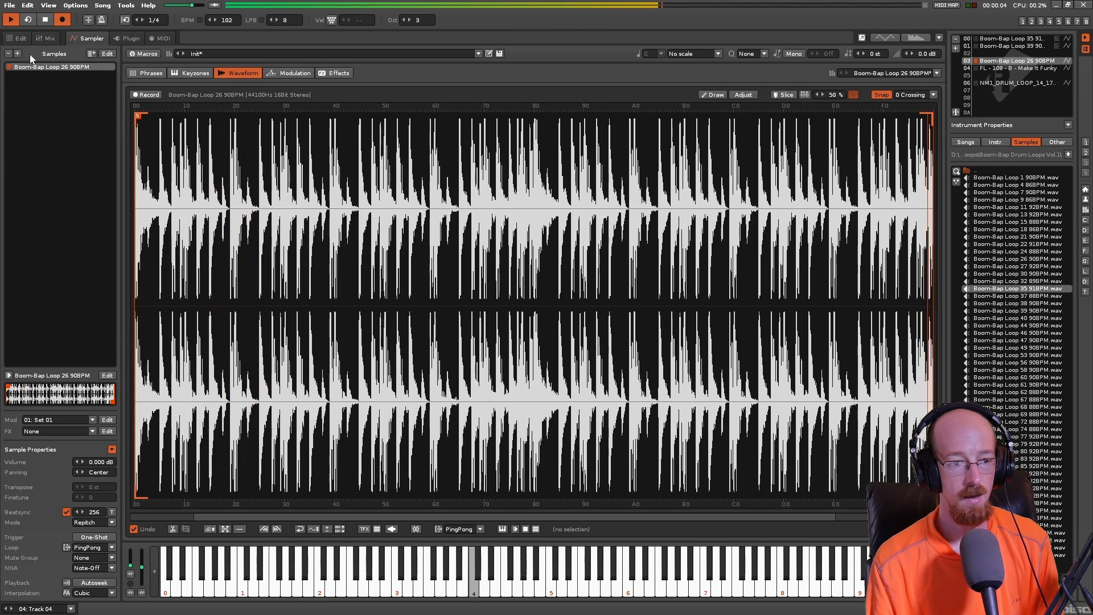
{"action": "key", "text": "space"}
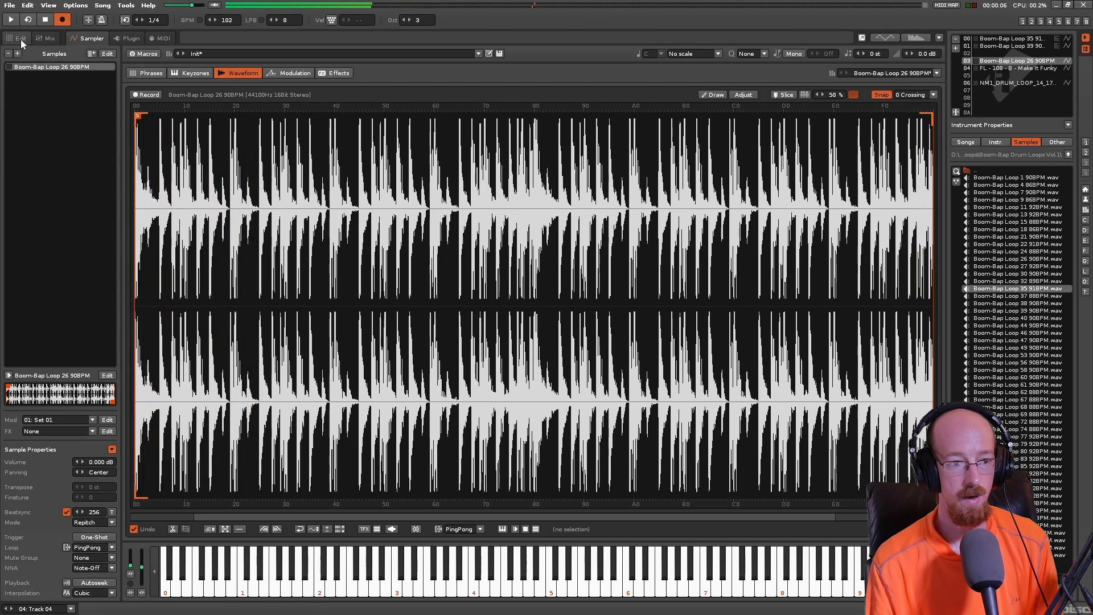
{"action": "left_click", "coordinate": [20, 39]}
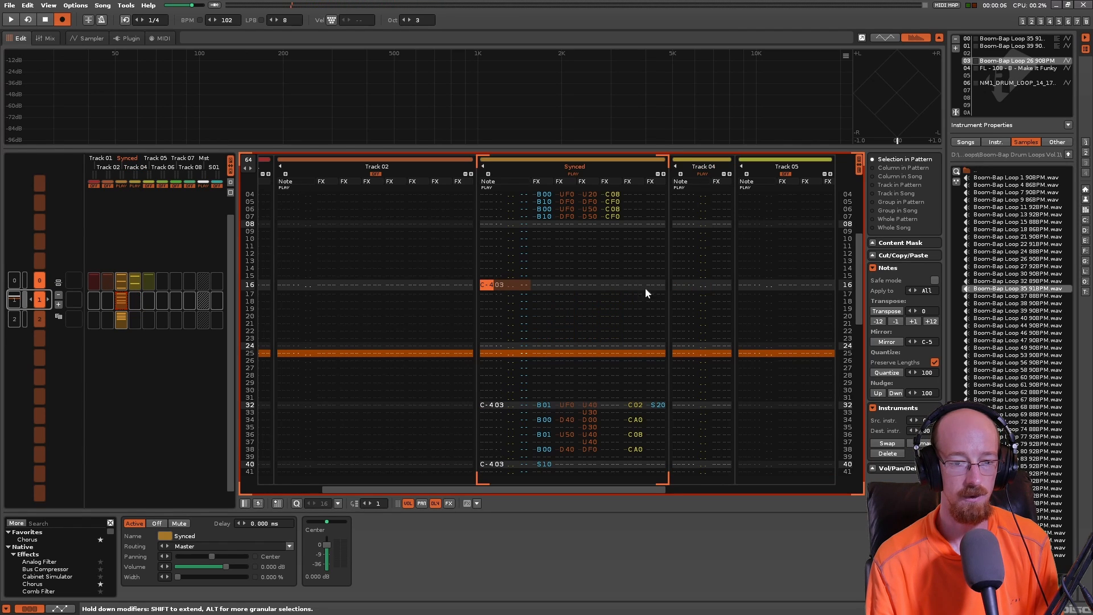
- Examine the Synced track's direction and sample offset commands on lines 32 to 40 of pattern 1
{"action": "scroll", "coordinate": [634, 351], "scroll_direction": "down", "scroll_amount": 2}
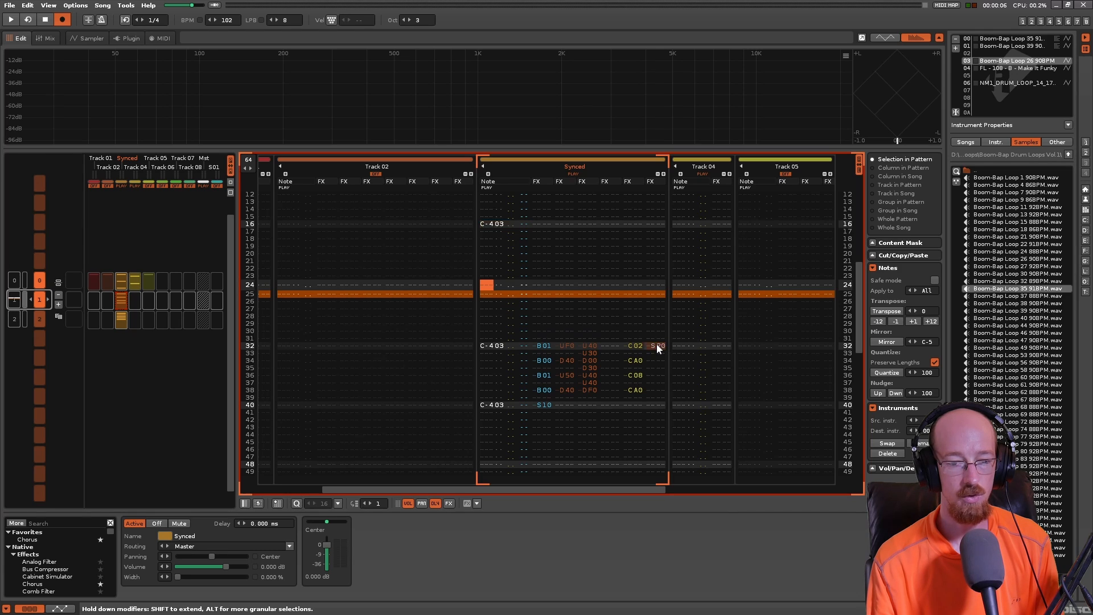
{"action": "left_click", "coordinate": [660, 348]}
{"action": "left_click", "coordinate": [542, 347]}
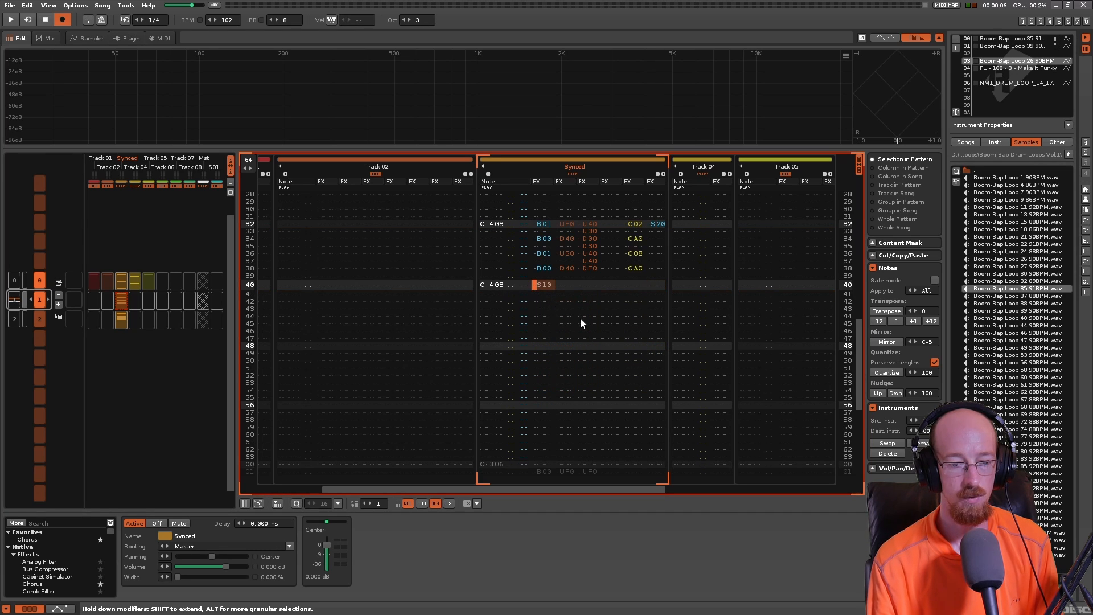
{"action": "scroll", "coordinate": [589, 322], "scroll_direction": "down", "scroll_amount": 5}
- Examine the Synced track's pitch slide commands on lines 00 to 04 and play pattern 1
{"action": "scroll", "coordinate": [595, 315], "scroll_direction": "up", "scroll_amount": 9}
{"action": "scroll", "coordinate": [612, 321], "scroll_direction": "up", "scroll_amount": 15}
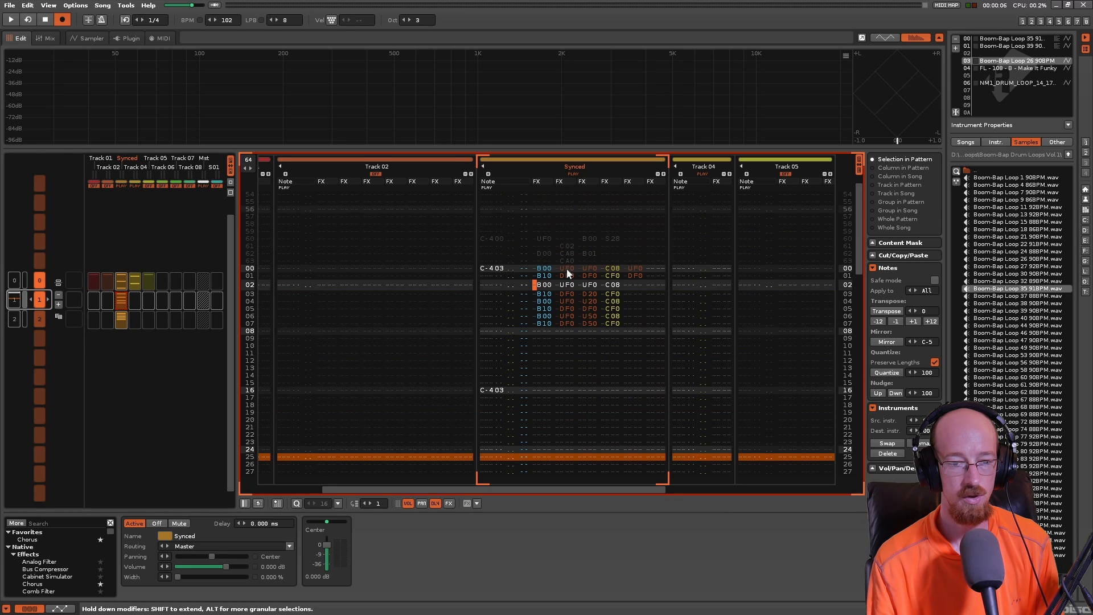
{"action": "left_click", "coordinate": [566, 268]}
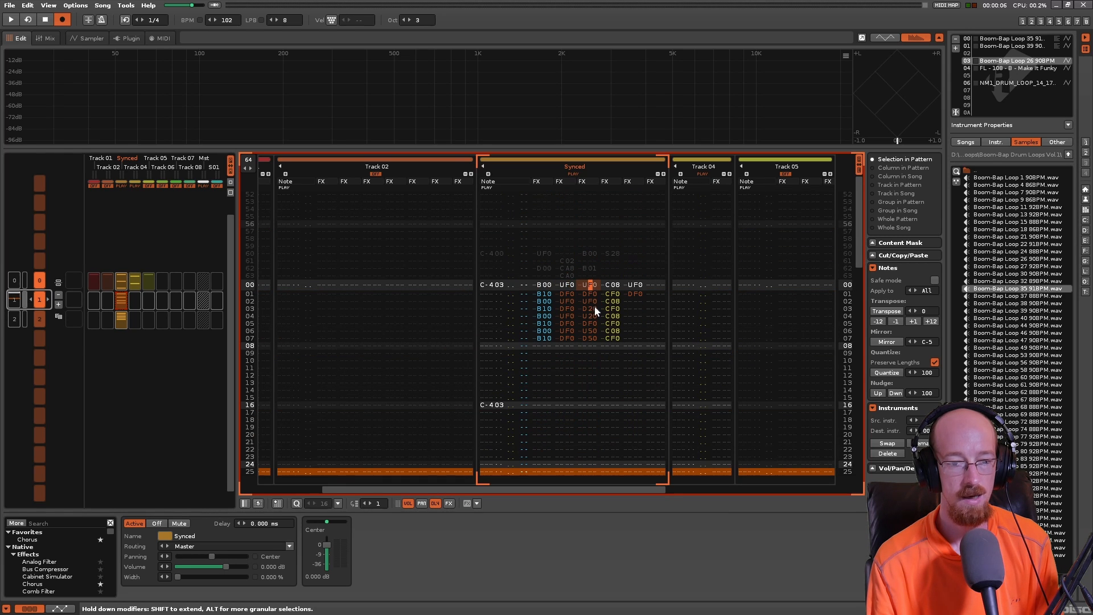
{"action": "left_click", "coordinate": [592, 308]}
{"action": "left_click", "coordinate": [593, 293]}
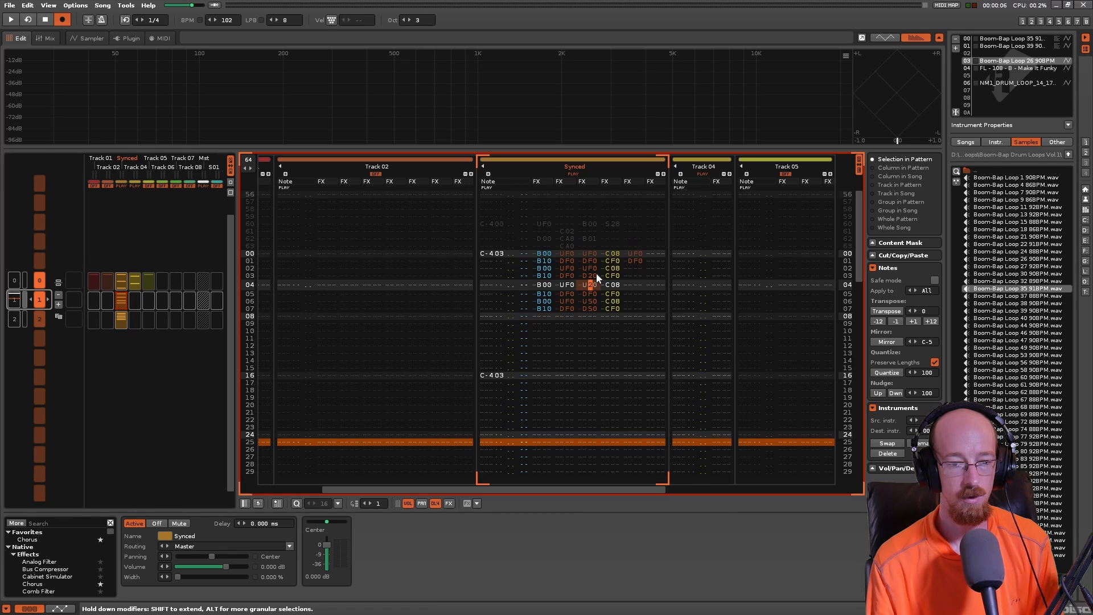
{"action": "left_click", "coordinate": [592, 275]}
{"action": "left_click", "coordinate": [592, 291]}
{"action": "left_click", "coordinate": [592, 278]}
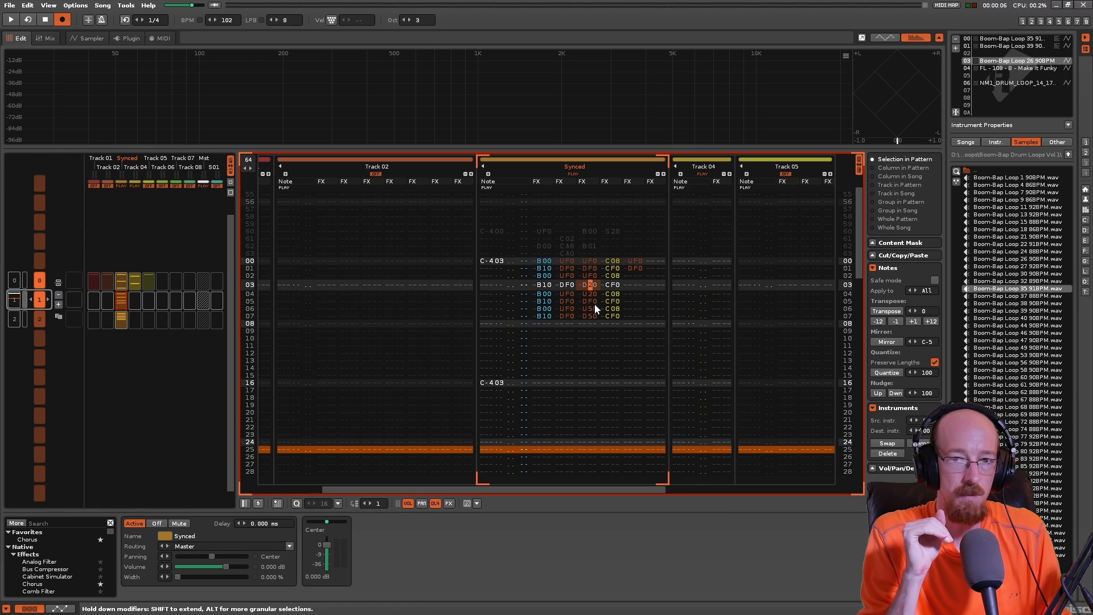
{"action": "key", "text": "space"}
{"action": "key", "text": "space"}
- Try pattern 1 without the Synced track's third-column pitch slides on lines 00 and 01, and undo their deletion
{"action": "key", "text": "Up"}
{"action": "key", "text": "Up"}
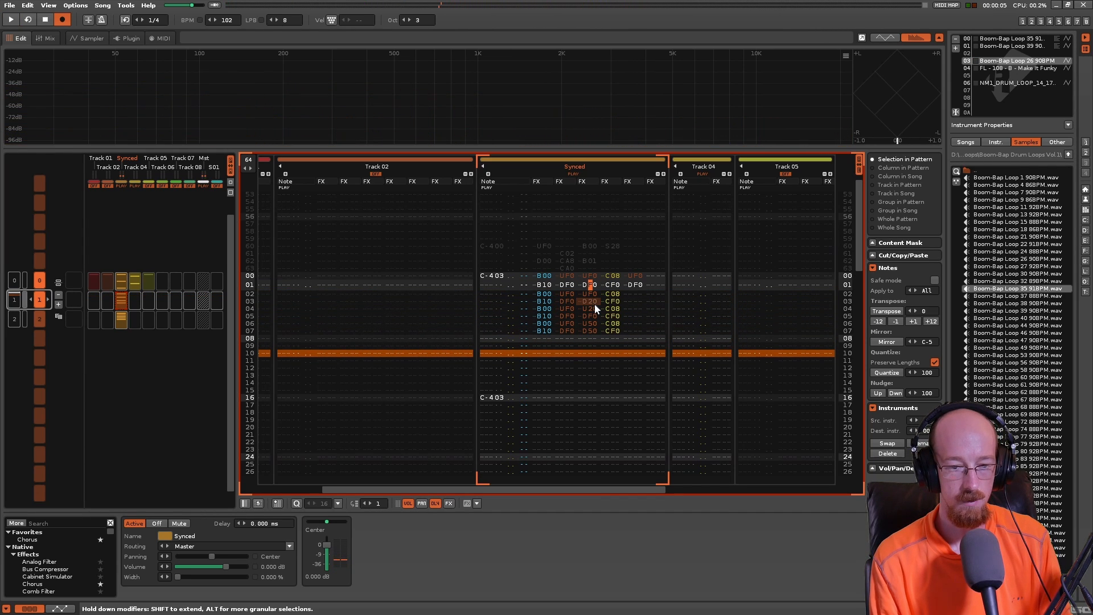
{"action": "key", "text": "Up"}
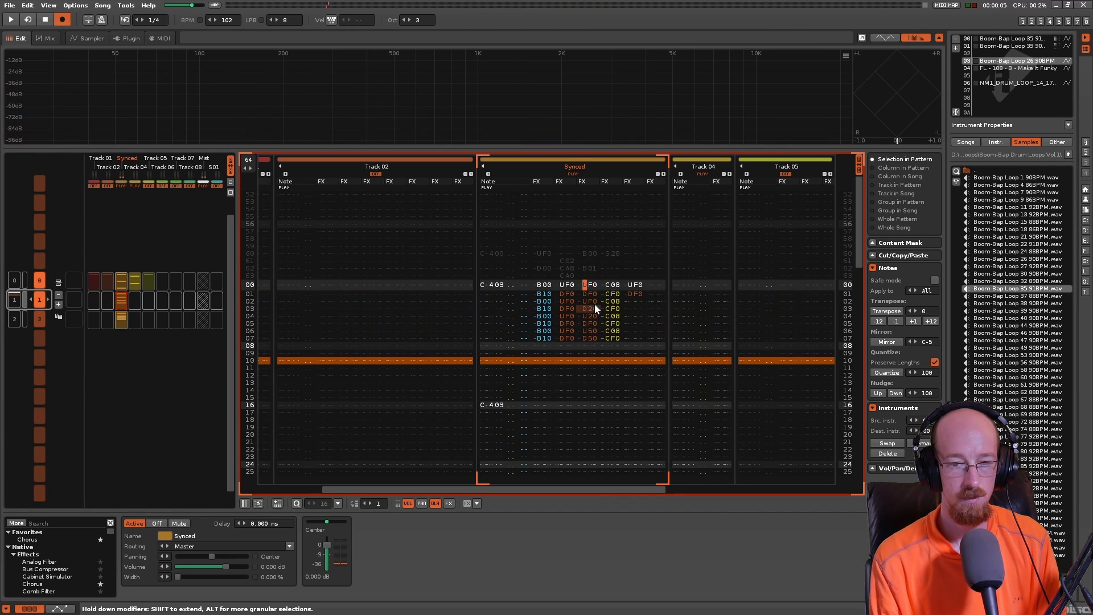
{"action": "key", "text": "Left"}
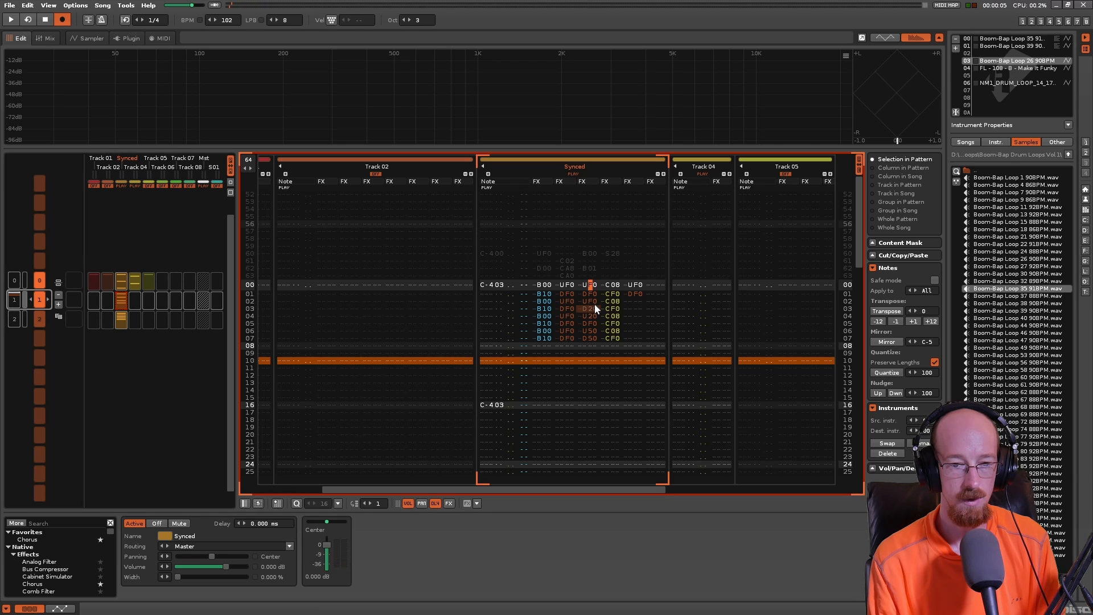
{"action": "key", "text": "Delete"}
{"action": "key", "text": "space"}
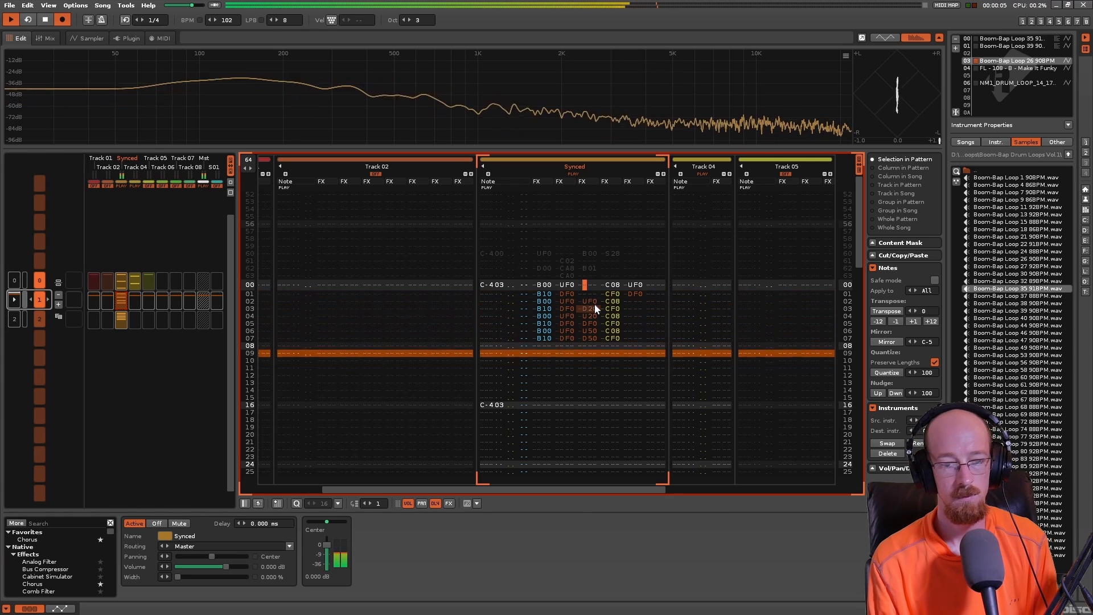
{"action": "key", "text": "space"}
{"action": "key", "text": "ctrl+z"}
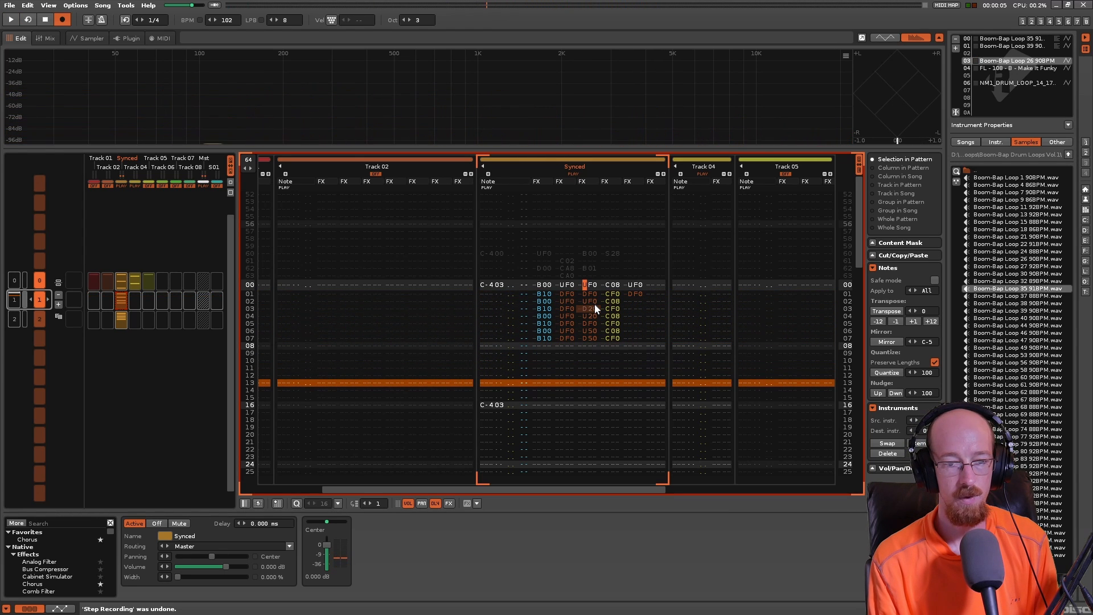
- Try F0 as the third-column pitch slide value on the Synced track's lines 03 to 07 in playback, and undo the changes
{"action": "key", "text": "Down"}
{"action": "key", "text": "Down"}
{"action": "key", "text": "Down"}
{"action": "key", "text": "Down"}
{"action": "key", "text": "Right"}
{"action": "type", "text": "ffff"}
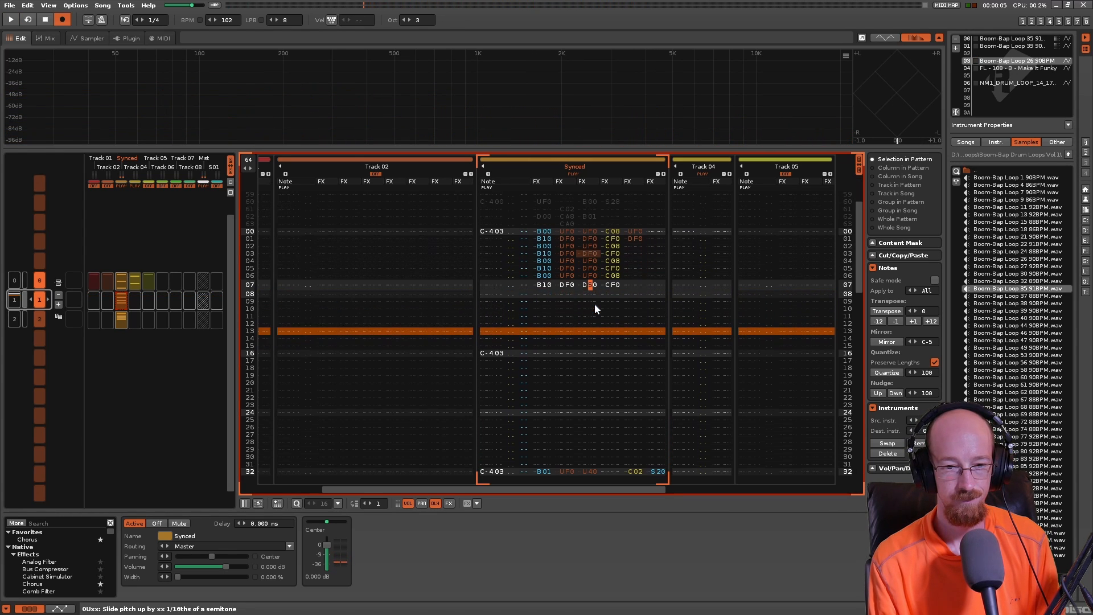
{"action": "key", "text": "space"}
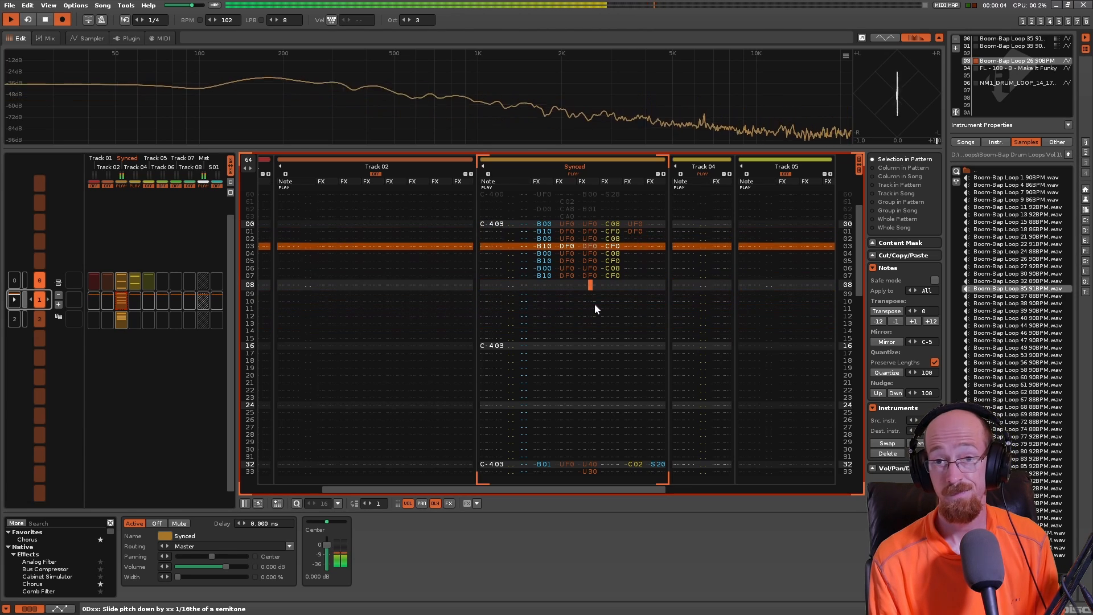
{"action": "key", "text": "space"}
{"action": "key", "text": "ctrl+z"}
{"action": "key", "text": "ctrl+z"}
{"action": "key", "text": "ctrl+z"}
{"action": "key", "text": "ctrl+z"}
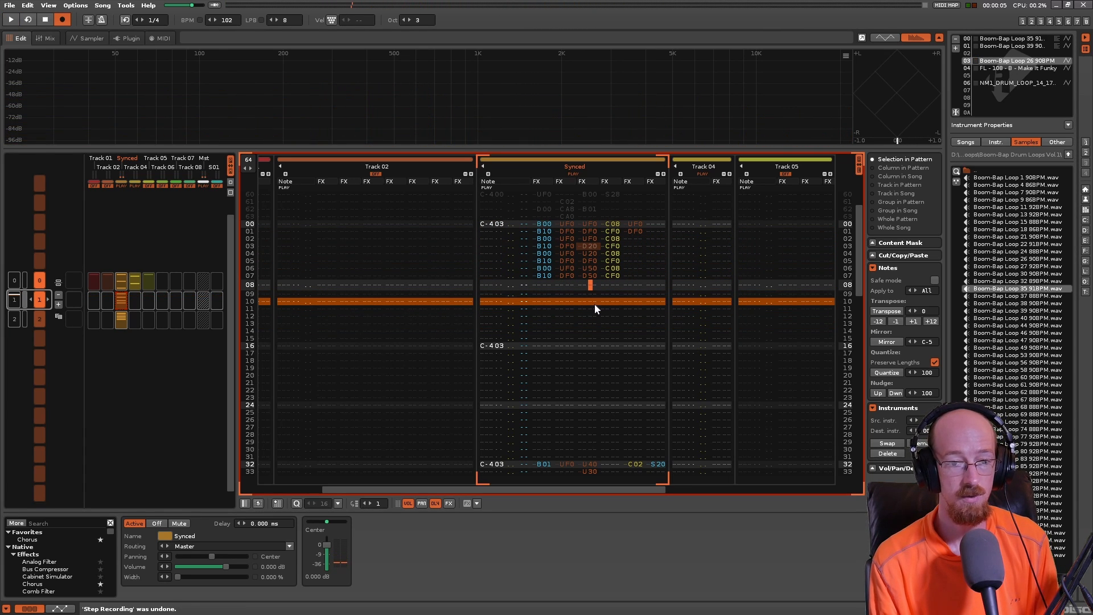
- Examine the Synced track's additional pitch slide commands on lines 00 to 03 of pattern 1
{"action": "key", "text": "Up"}
{"action": "key", "text": "Up"}
{"action": "key", "text": "Up"}
{"action": "key", "text": "Up"}
{"action": "key", "text": "Up"}
{"action": "key", "text": "Up"}
{"action": "key", "text": "Up"}
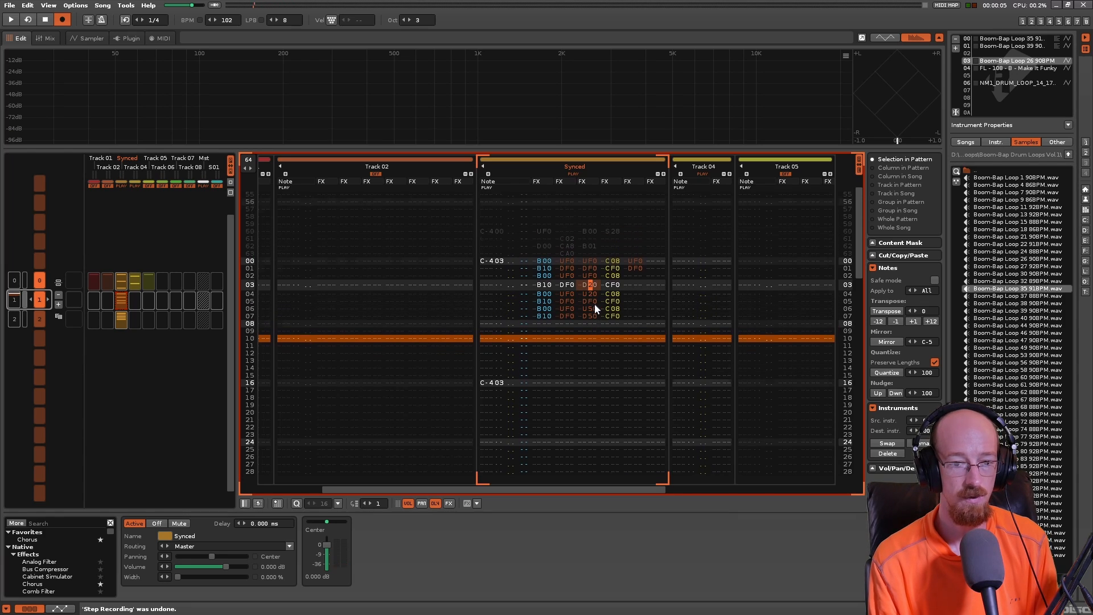
{"action": "key", "text": "Left"}
{"action": "key", "text": "Right"}
{"action": "key", "text": "Right"}
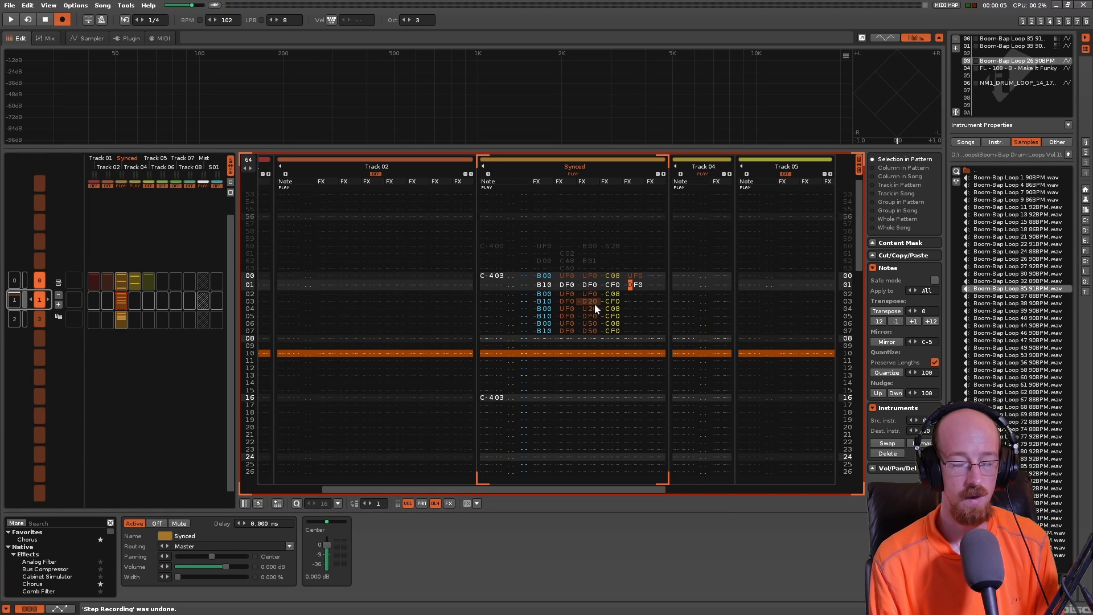
{"action": "key", "text": "Up"}
{"action": "key", "text": "Down"}
{"action": "key", "text": "Up"}
{"action": "key", "text": "Left"}
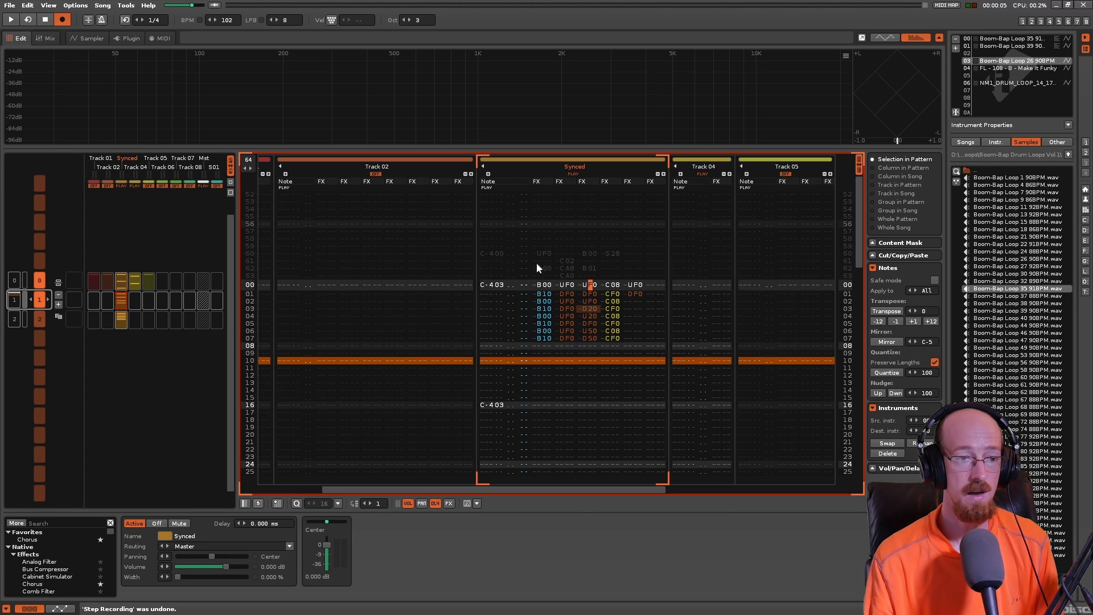
- View the waveform of Boom-Bap Loop 26 90BPM again and play pattern 1 with its effect commands
{"action": "left_click", "coordinate": [102, 39]}
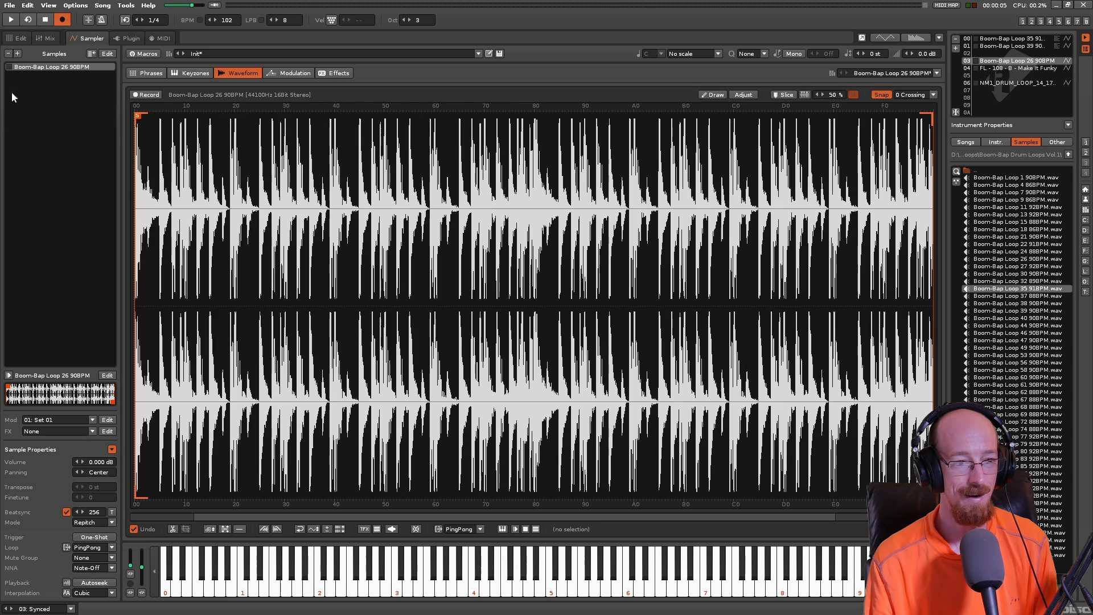
{"action": "left_click", "coordinate": [20, 38]}
{"action": "key", "text": "space"}
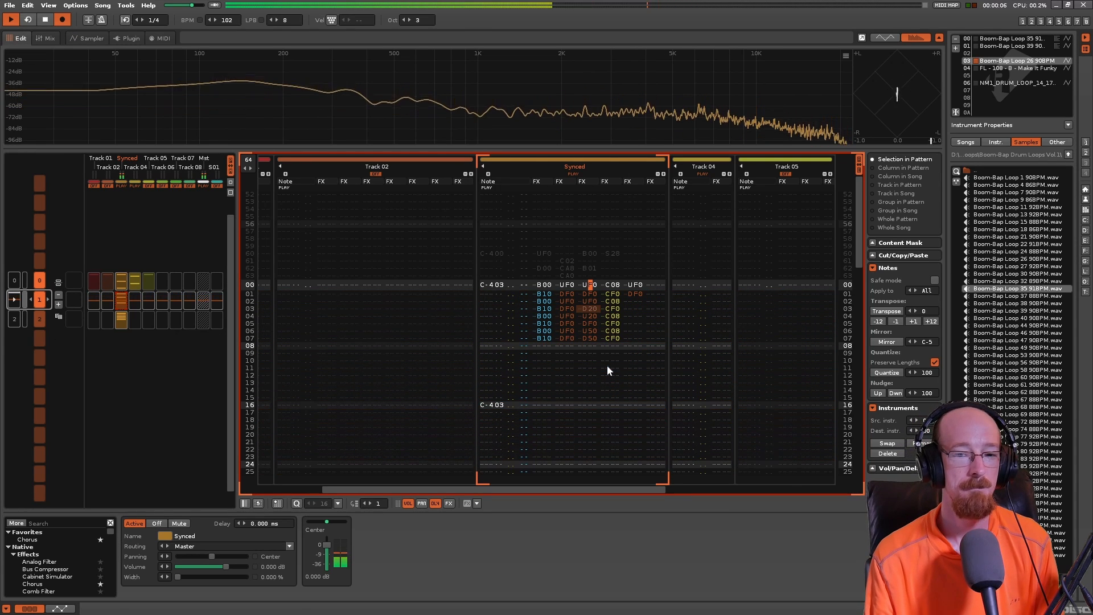
{"action": "key", "text": "space"}
- Play pattern 1 and examine the Synced track's volume cut commands on lines 32 to 36
{"action": "scroll", "coordinate": [589, 325], "scroll_direction": "down", "scroll_amount": 5}
{"action": "scroll", "coordinate": [589, 328], "scroll_direction": "down", "scroll_amount": 8}
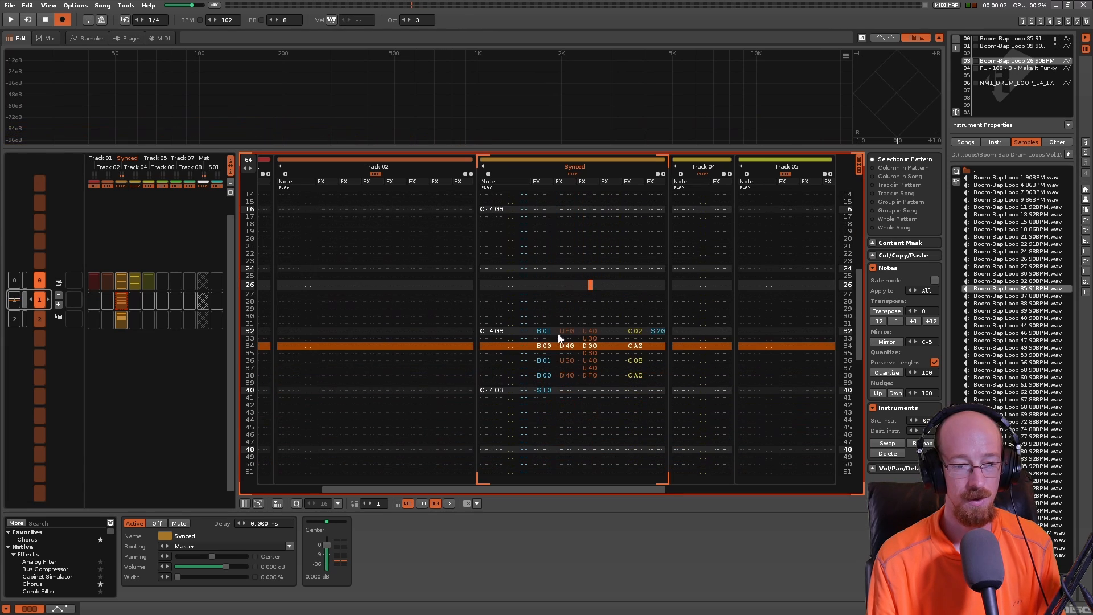
{"action": "left_click", "coordinate": [521, 308]}
{"action": "key", "text": "space"}
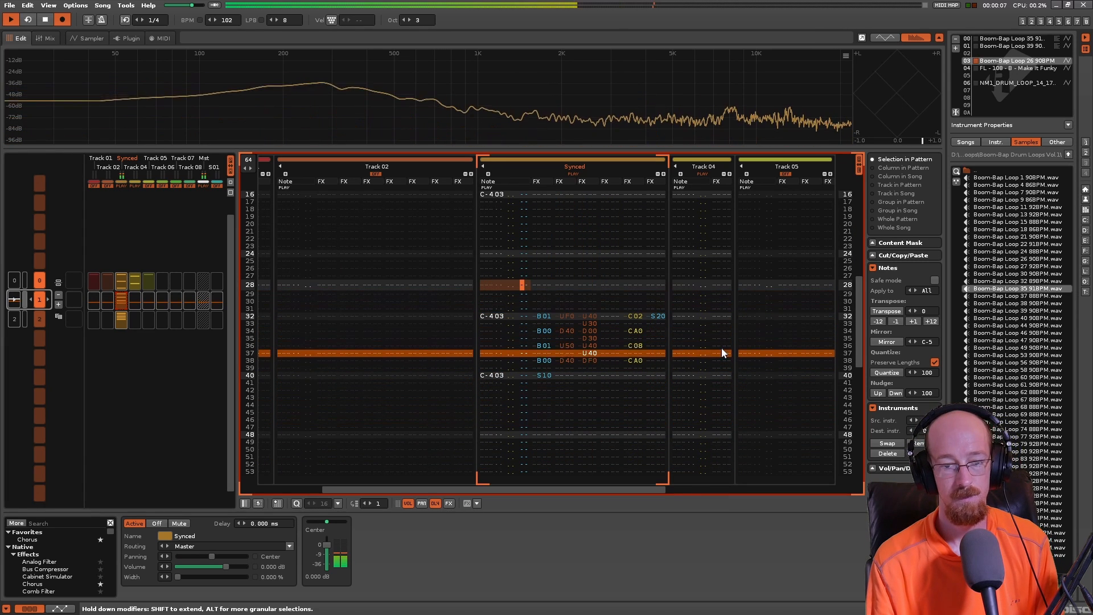
{"action": "left_click", "coordinate": [637, 315]}
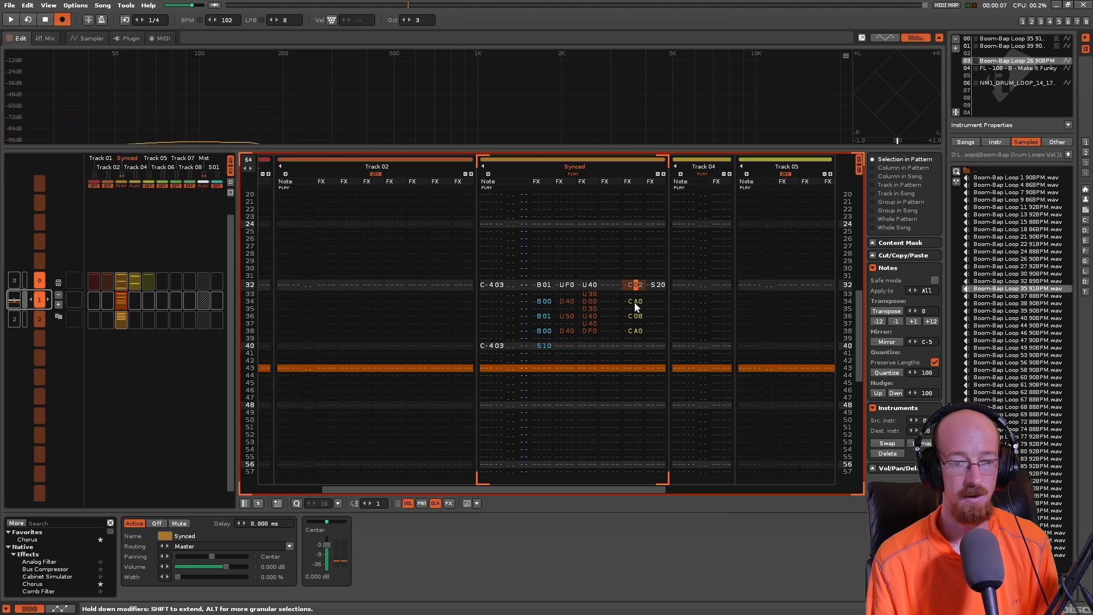
{"action": "left_click", "coordinate": [637, 302]}
{"action": "left_click", "coordinate": [638, 302]}
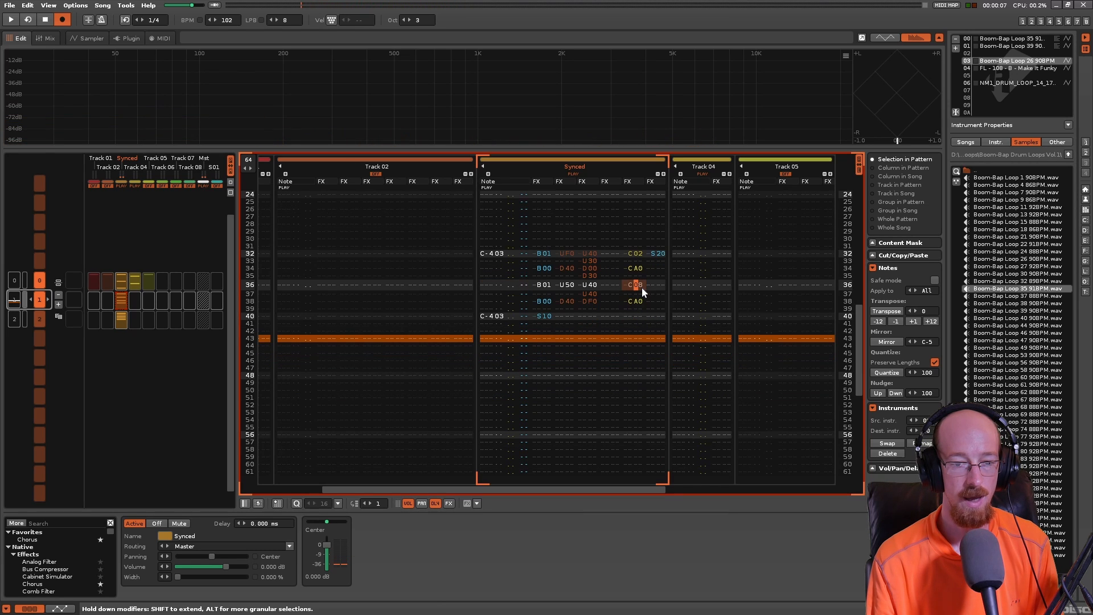
{"action": "left_click", "coordinate": [639, 253]}
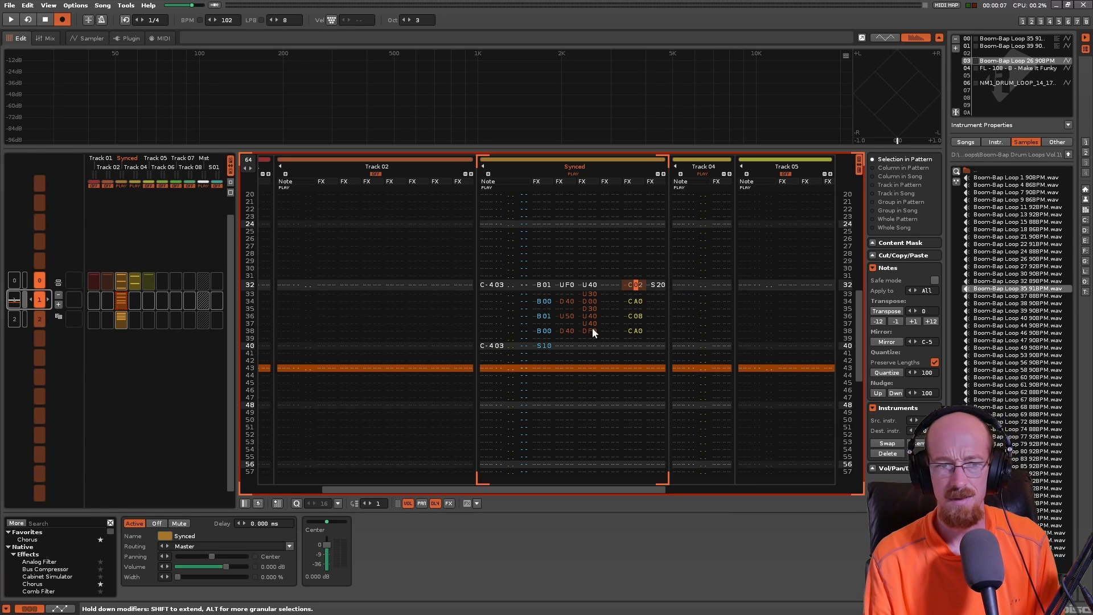
- Play pattern 2, switch the editor to it and locate the Synced track's C-3 note on line 00
{"action": "left_click", "coordinate": [20, 320]}
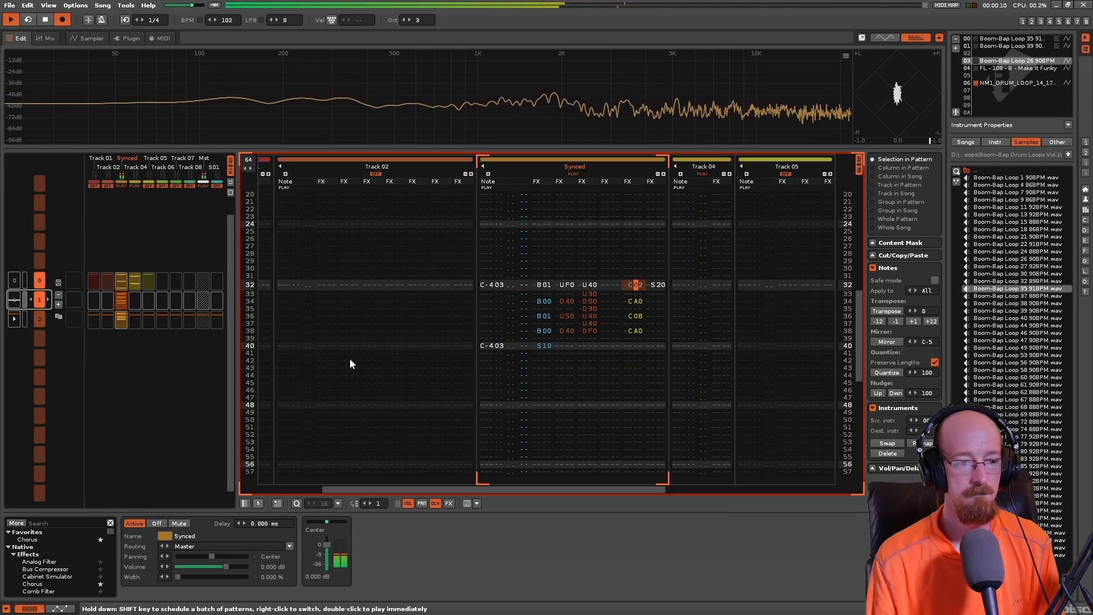
{"action": "key", "text": "space"}
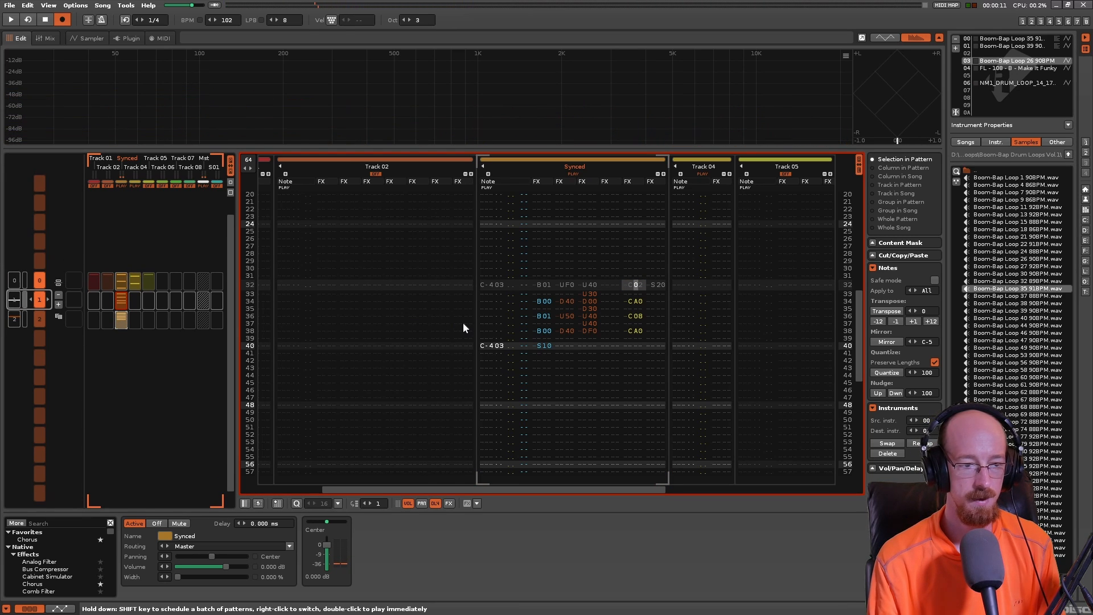
{"action": "middle_click", "coordinate": [453, 307]}
{"action": "key", "text": "ctrl+Down"}
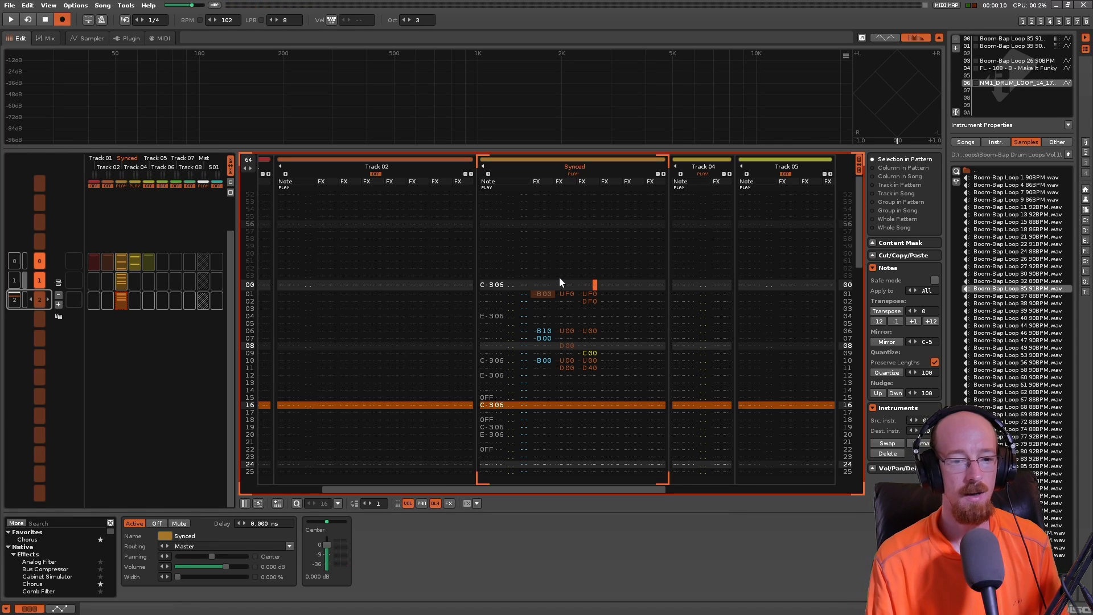
{"action": "left_click_drag", "start_coordinate": [487, 285], "coordinate": [527, 285]}
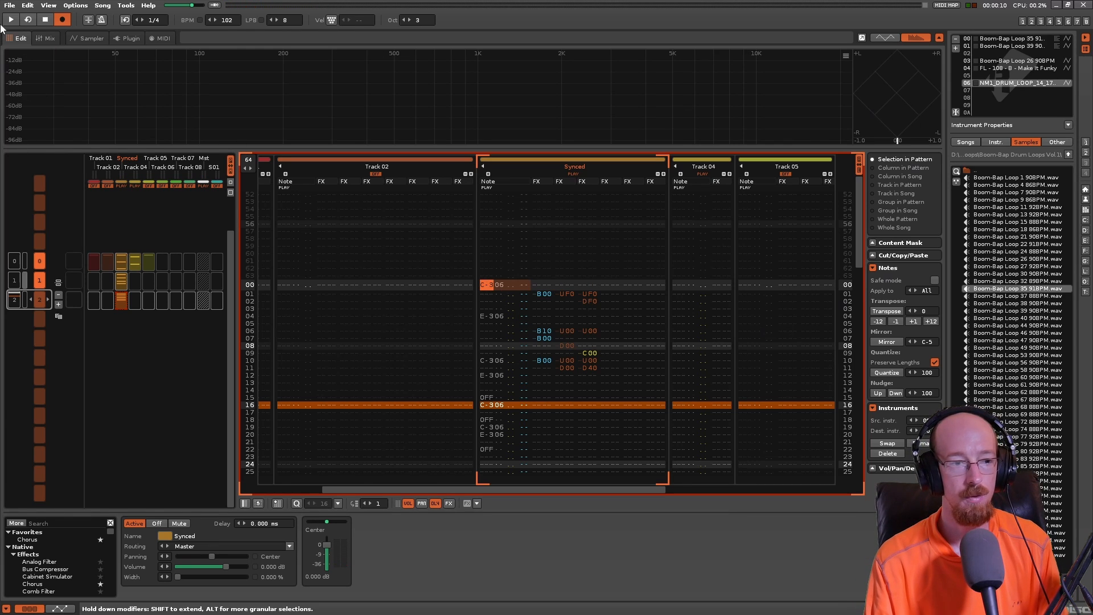
- View the sliced waveform of NM1_DRUM_LOOP_14 and examine the Synced track's commands and notes on lines 00 to 04 of pattern 2
{"action": "left_click", "coordinate": [90, 40]}
{"action": "scroll", "coordinate": [442, 361], "scroll_direction": "down", "scroll_amount": 5}
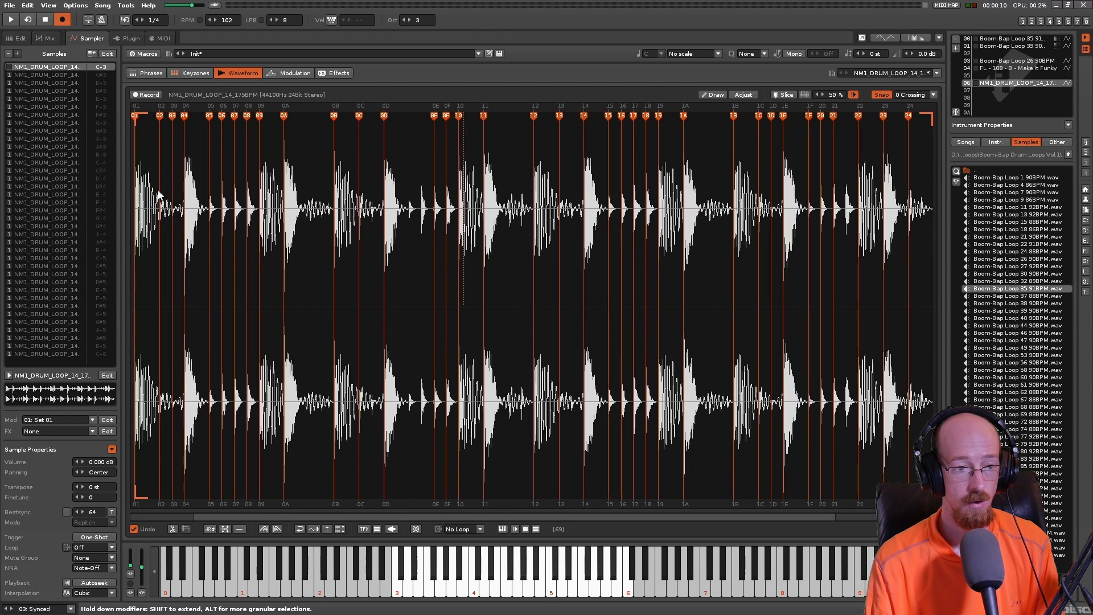
{"action": "left_click", "coordinate": [17, 38]}
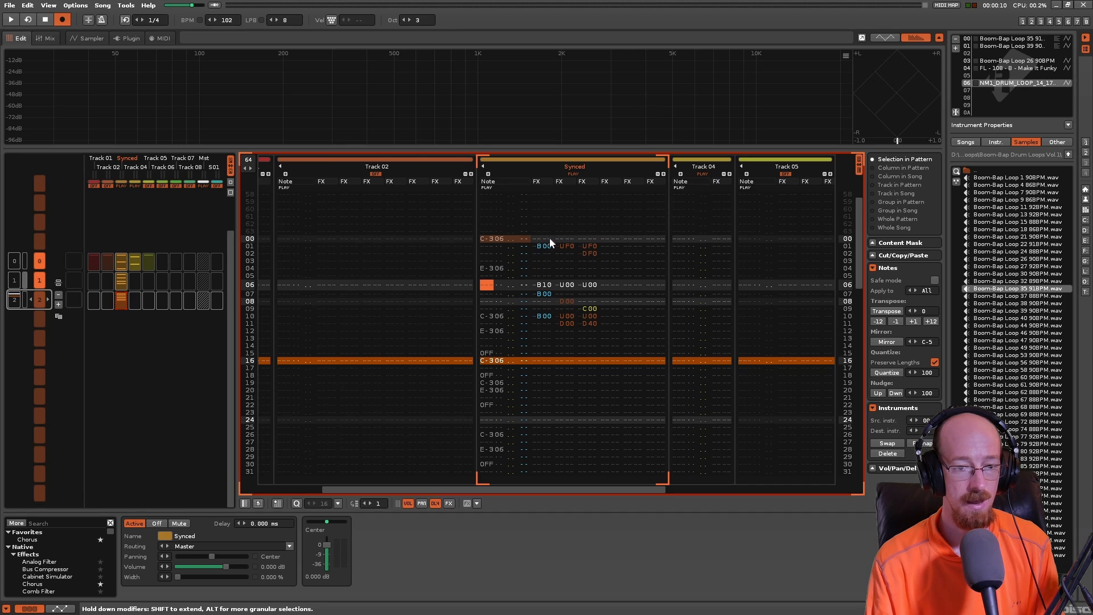
{"action": "left_click", "coordinate": [545, 246]}
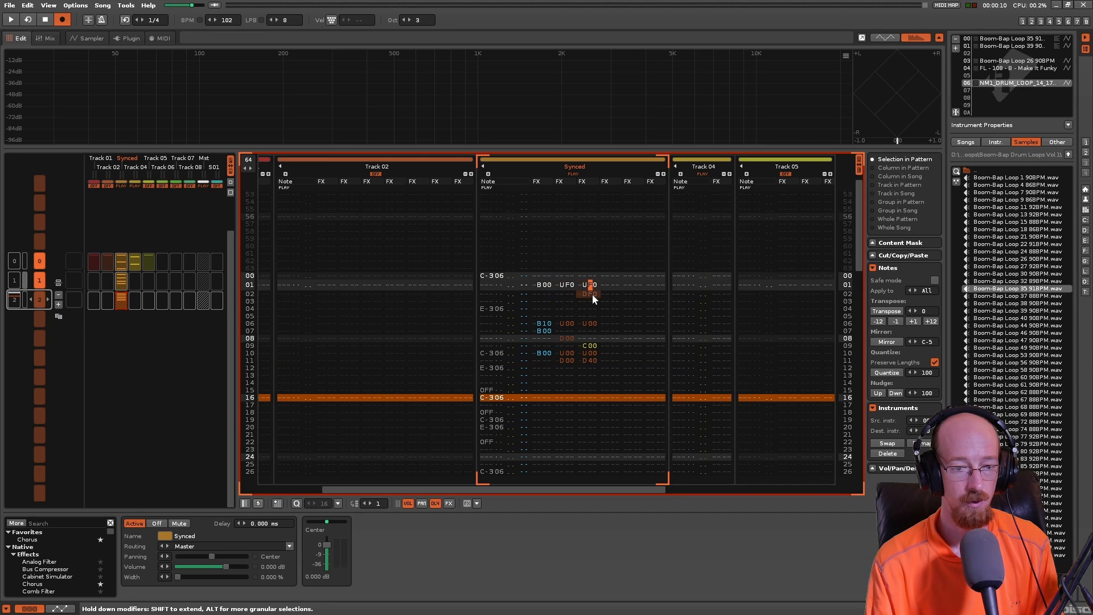
{"action": "left_click", "coordinate": [493, 302]}
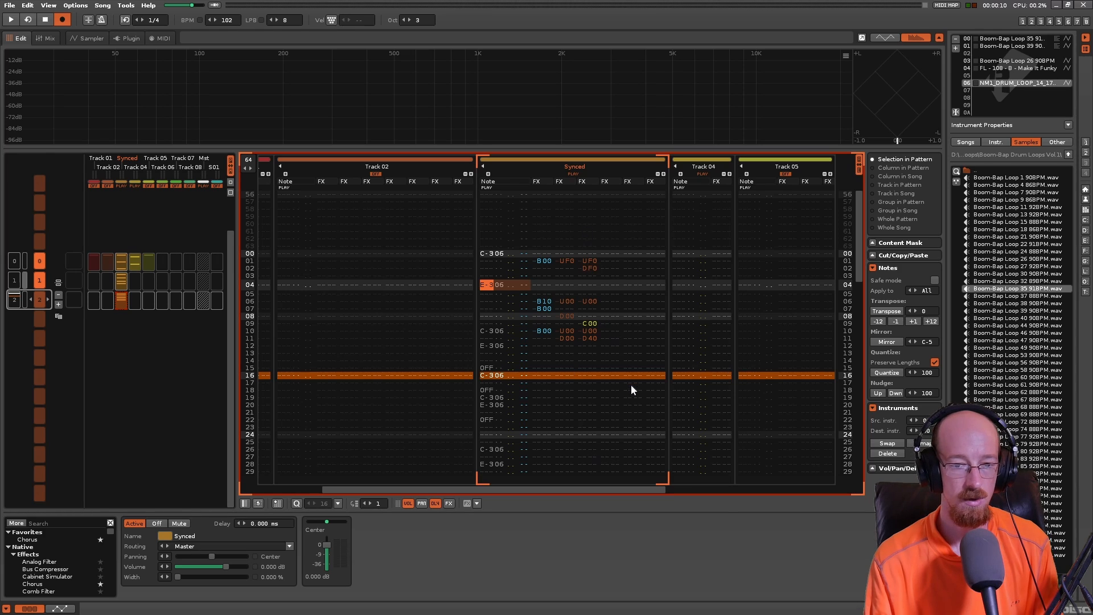
- Solo Track 04, place the cursor on its line 00 and select the empty instrument slot 09
{"action": "left_click", "coordinate": [702, 172]}
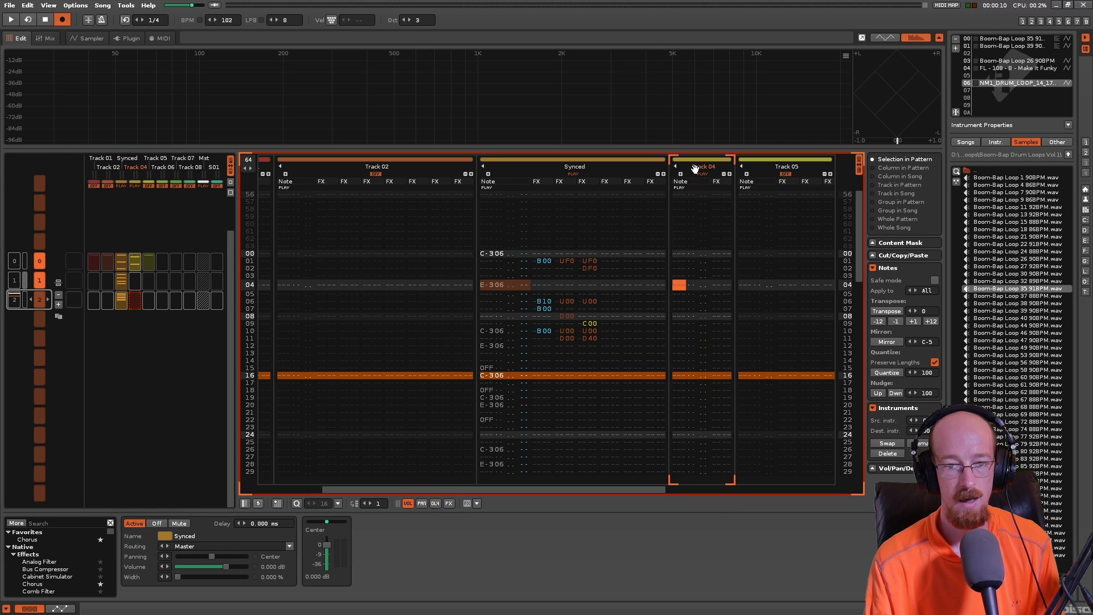
{"action": "left_click", "coordinate": [680, 256]}
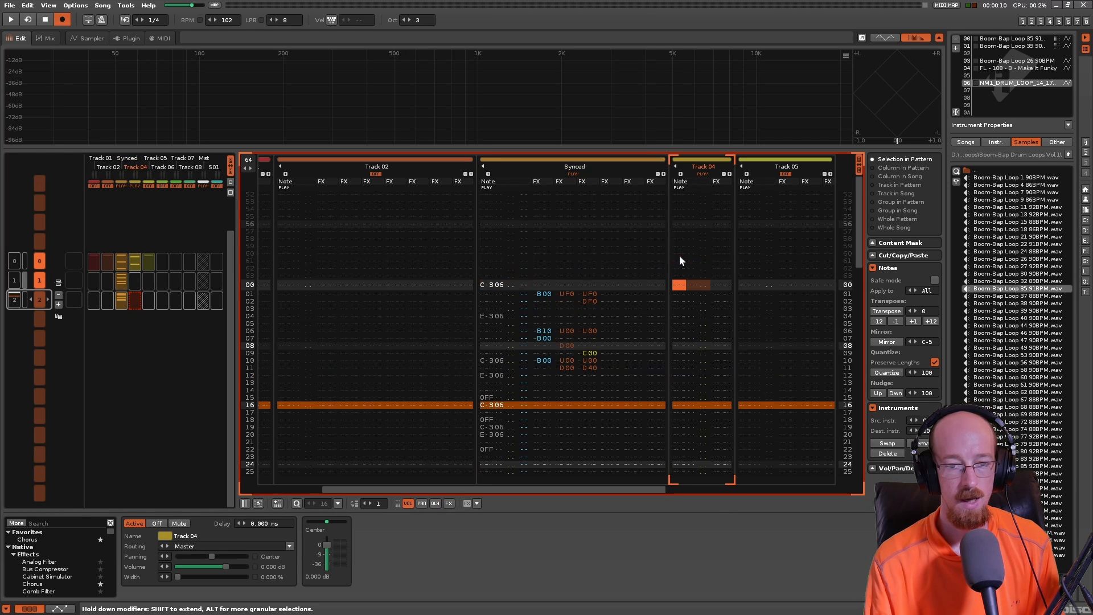
{"action": "left_click", "coordinate": [1007, 107]}
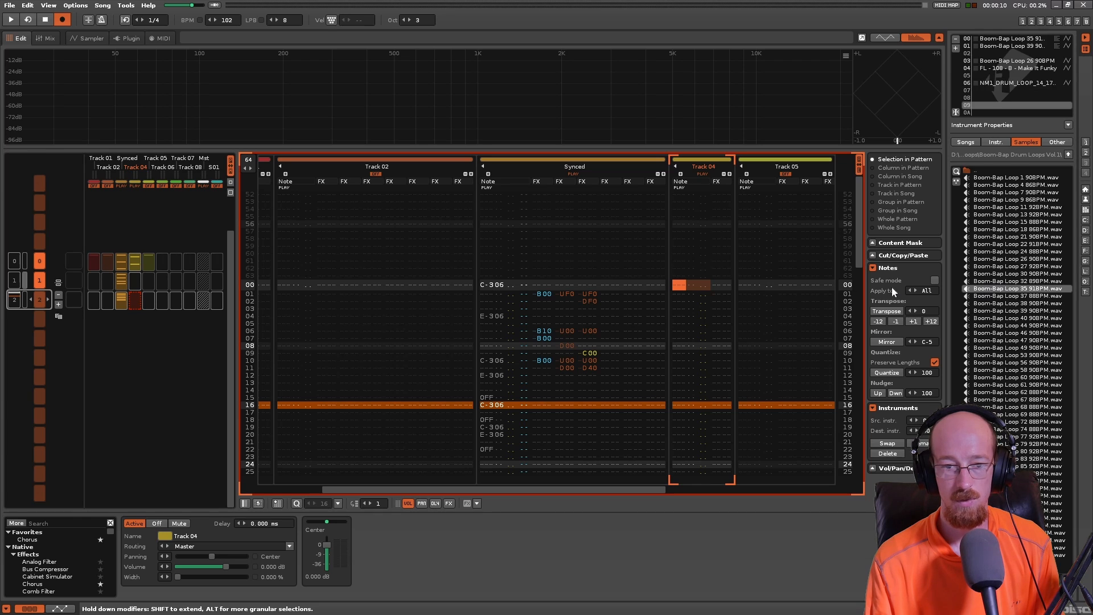
{"action": "right_click", "coordinate": [702, 173]}
- Load Boom-Bap Loop 53 90BPM.wav into instrument slot 09 and auto-slice its waveform at 50 % sensitivity
{"action": "double_click", "coordinate": [989, 356]}
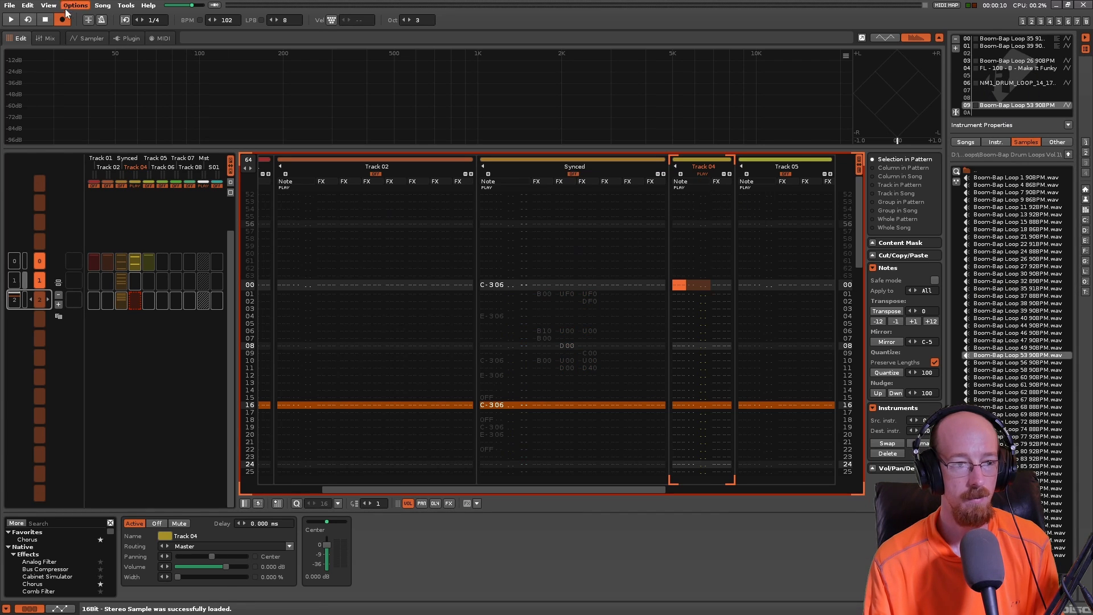
{"action": "left_click", "coordinate": [92, 39]}
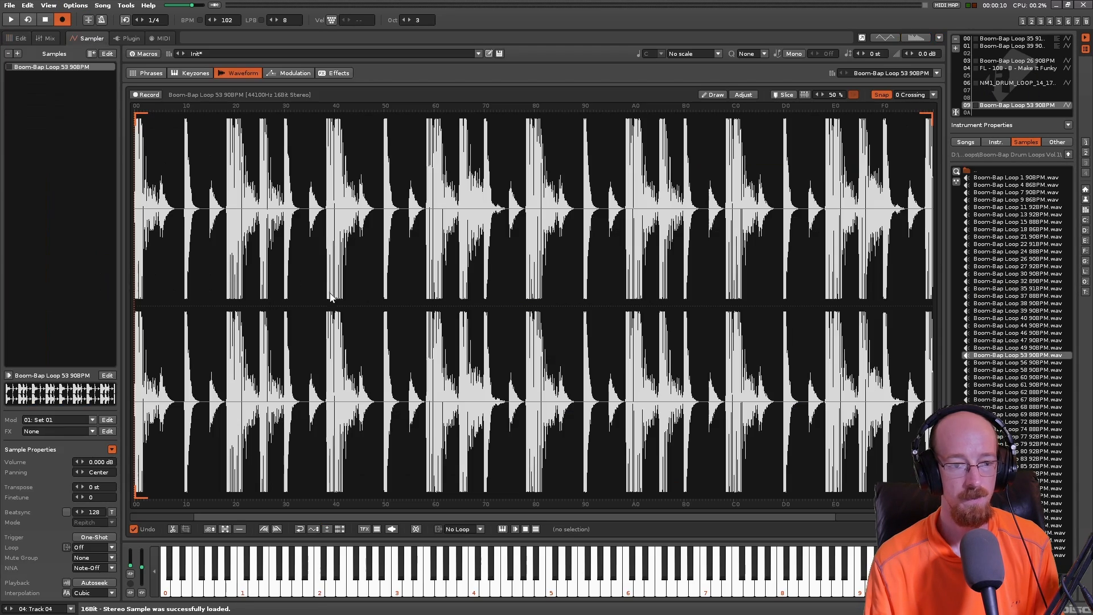
{"action": "left_click", "coordinate": [774, 96]}
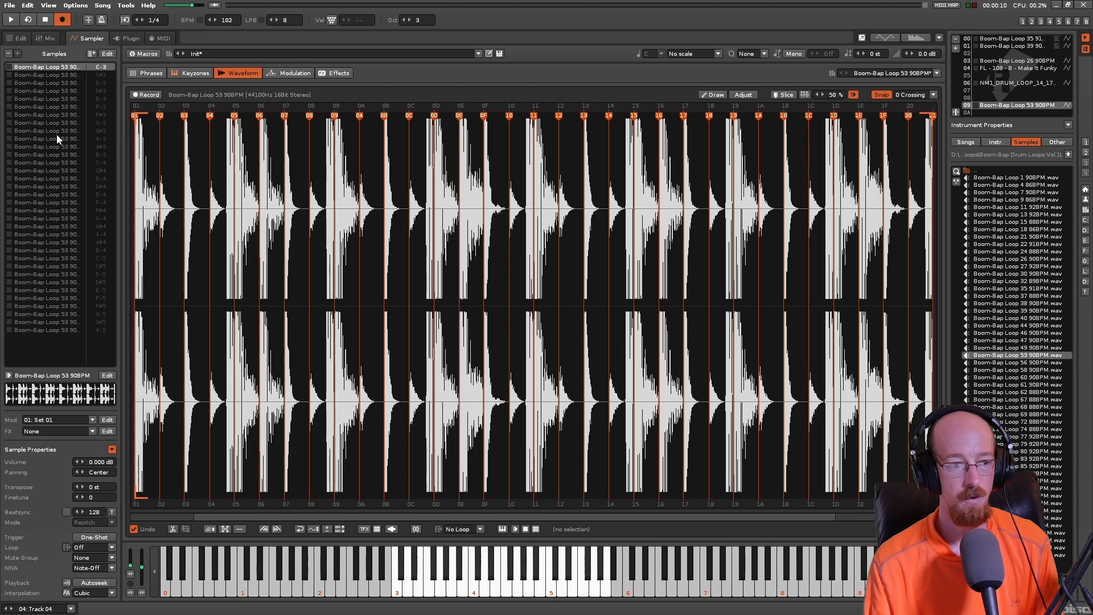
- Set the loop mode of all slices of Boom-Bap Loop 53 to PingPong and return to the full sample
{"action": "left_click", "coordinate": [67, 75]}
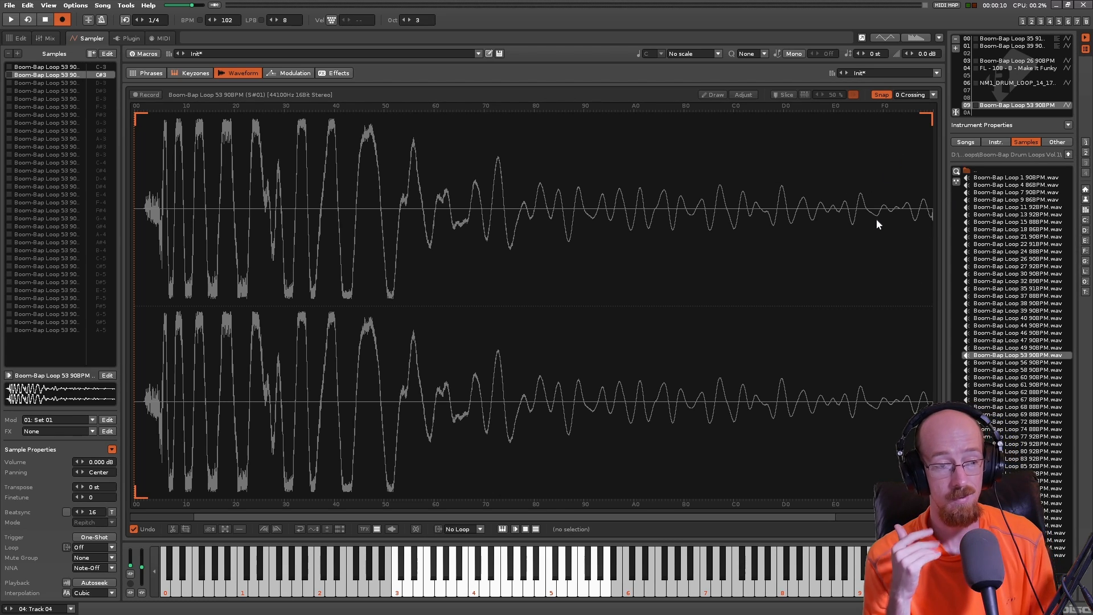
{"action": "left_click", "coordinate": [50, 331], "text": "shift"}
{"action": "left_click", "coordinate": [97, 545]}
{"action": "left_click", "coordinate": [91, 535]}
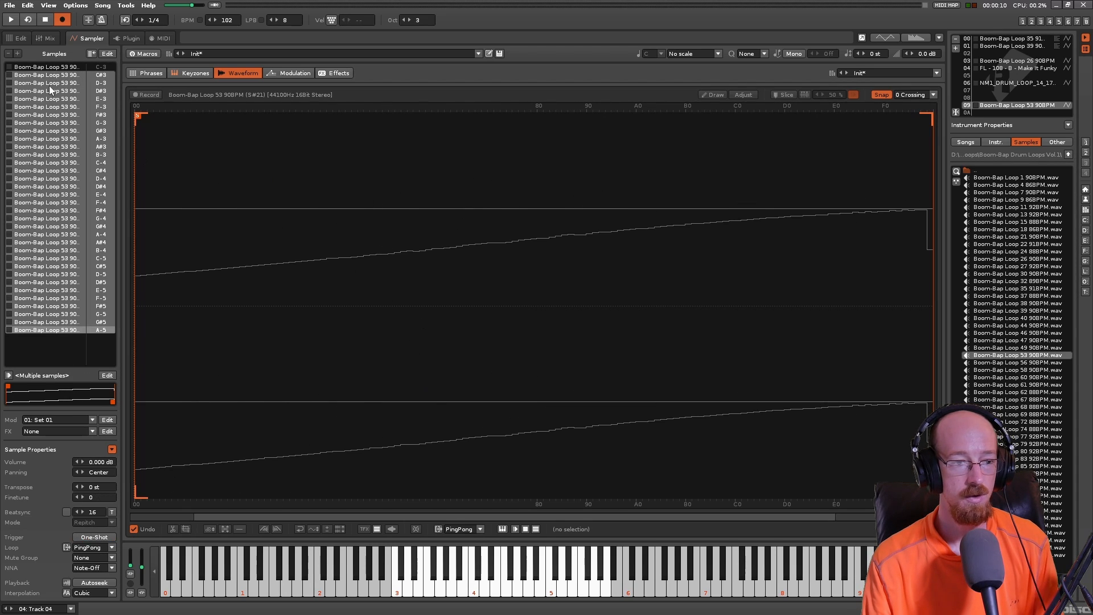
{"action": "left_click", "coordinate": [67, 75]}
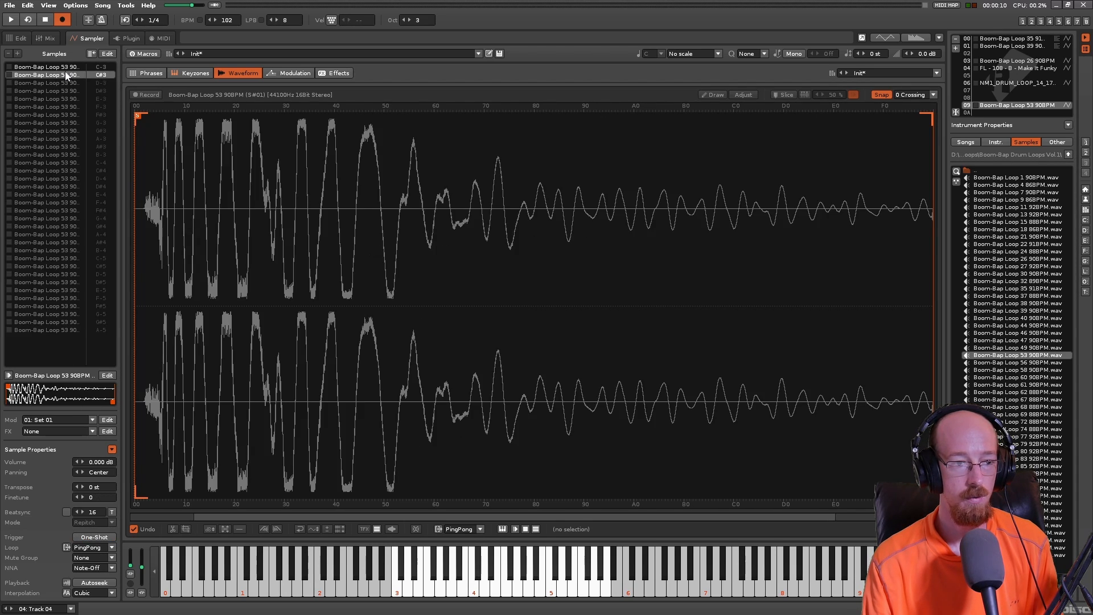
{"action": "left_click", "coordinate": [48, 331]}
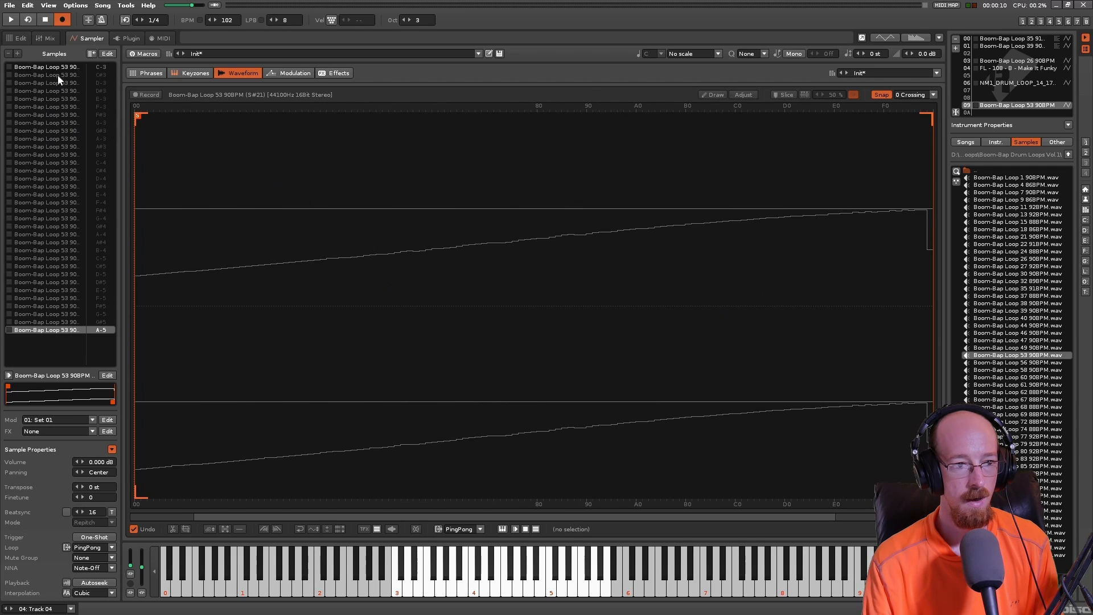
{"action": "left_click", "coordinate": [69, 67]}
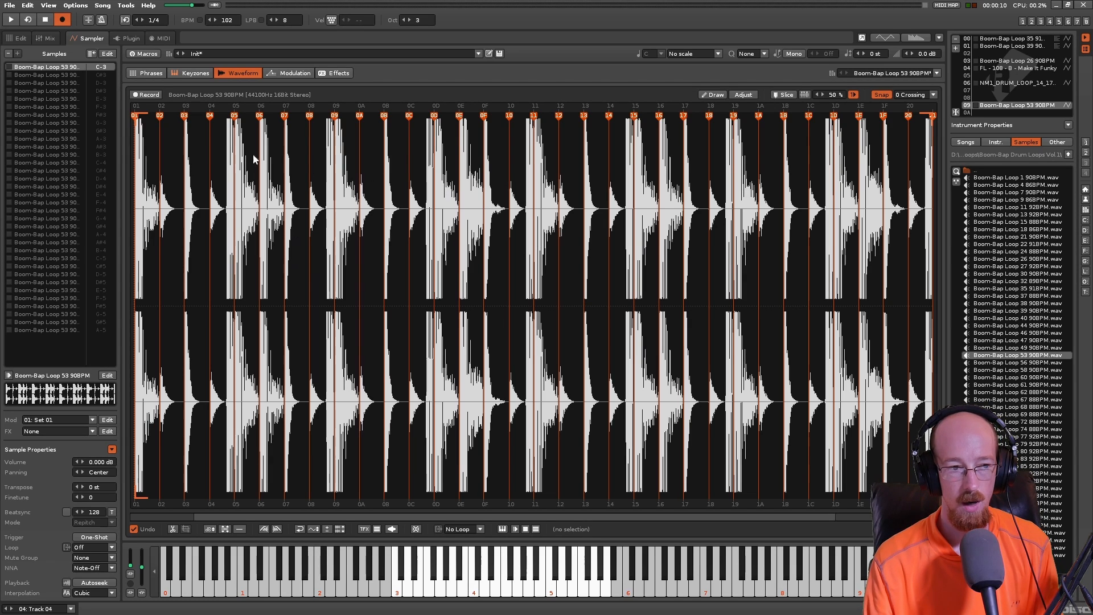
- Delete slice markers 03 to 09 so that the second slice of Boom-Bap Loop 53 becomes one long section
{"action": "double_click", "coordinate": [185, 116]}
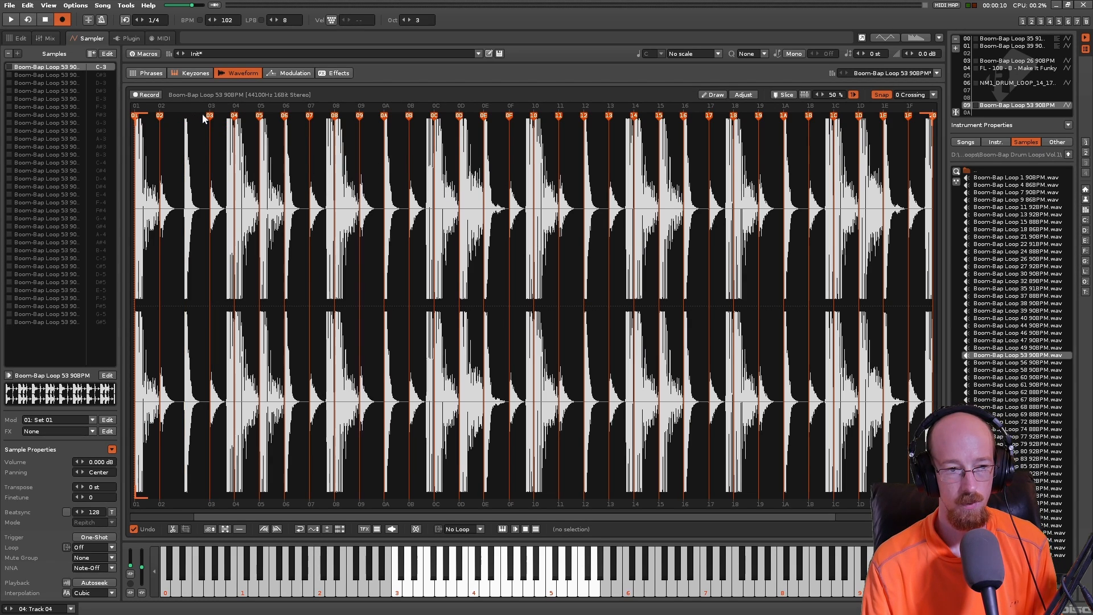
{"action": "double_click", "coordinate": [209, 116]}
{"action": "double_click", "coordinate": [234, 116]}
{"action": "double_click", "coordinate": [260, 116]}
{"action": "double_click", "coordinate": [284, 116]}
{"action": "double_click", "coordinate": [309, 116]}
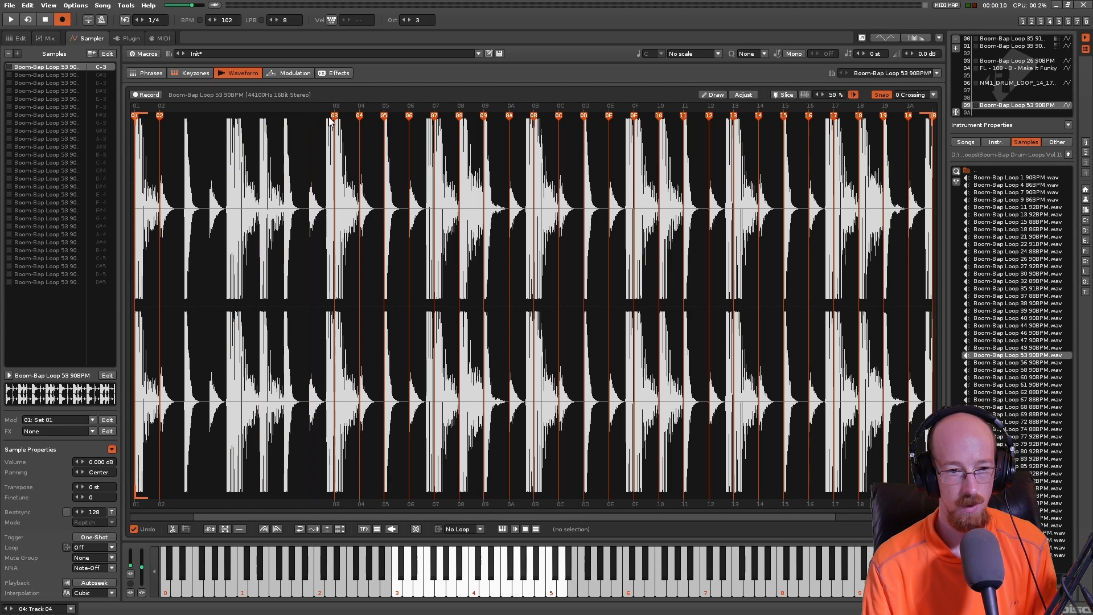
{"action": "double_click", "coordinate": [333, 117]}
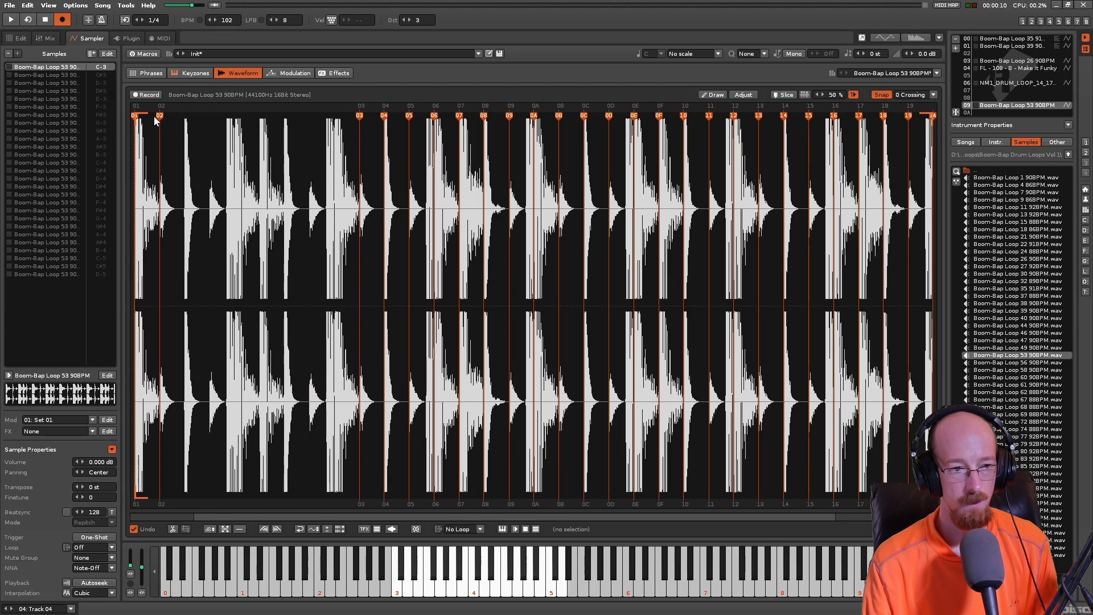
- Enter a D-3 note with instrument 09 on line 00 of Track 04
{"action": "left_click", "coordinate": [26, 38]}
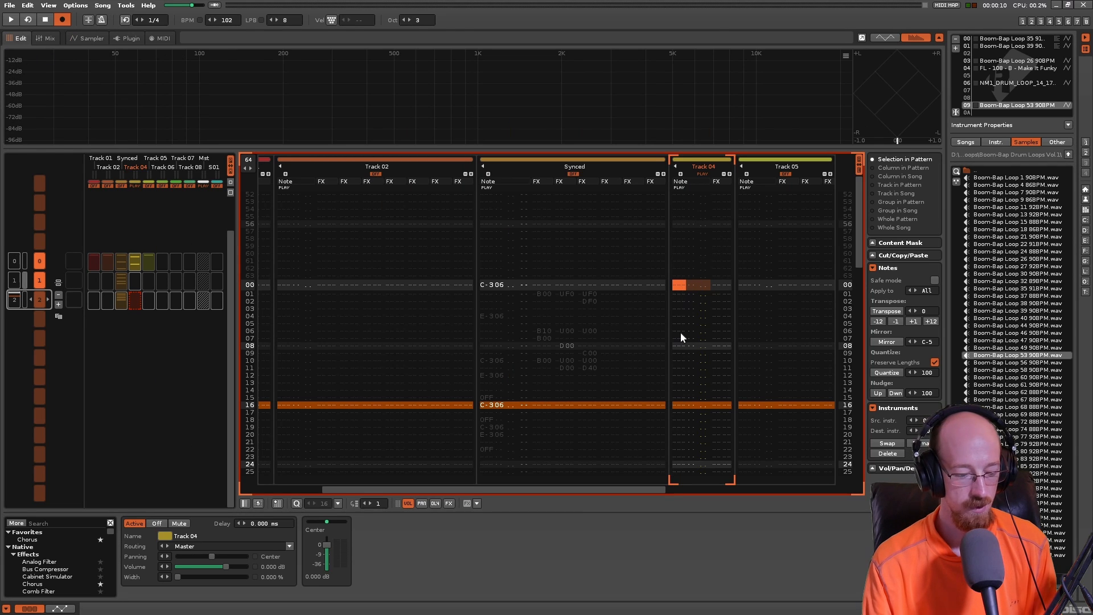
{"action": "key", "text": "s"}
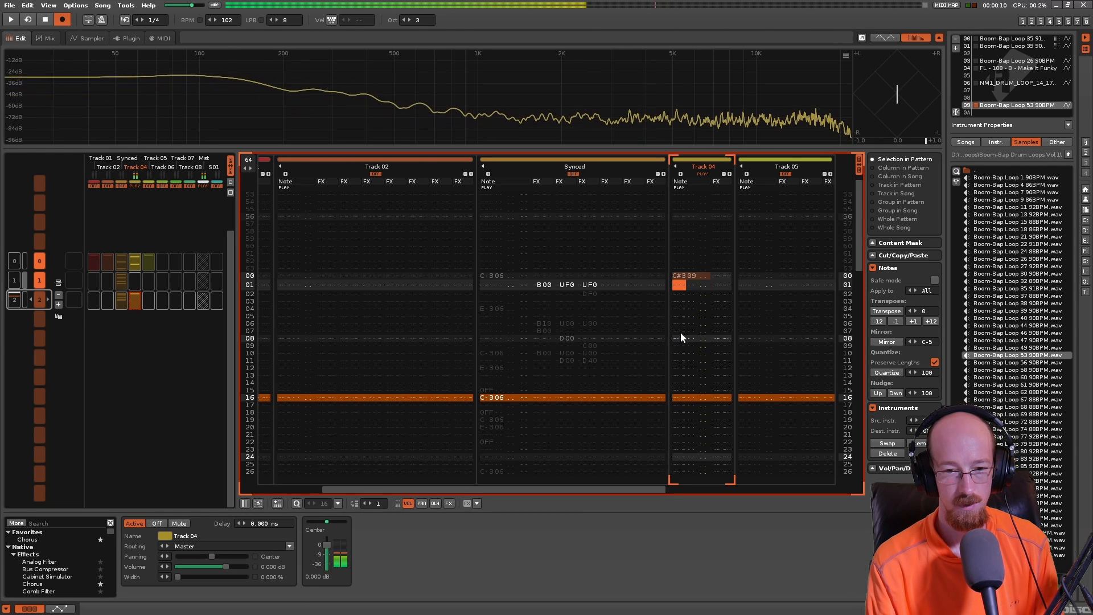
{"action": "key", "text": "x"}
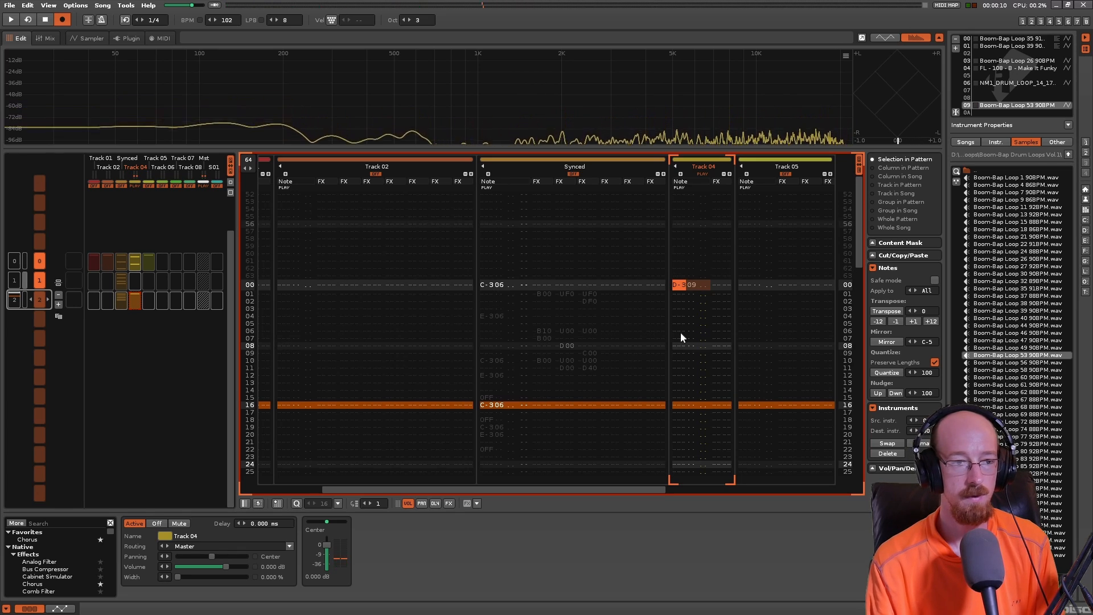
- Preview the D-3 note against the waveform and add an S00 sample offset command beside it on line 00 of Track 04
{"action": "left_click", "coordinate": [74, 38]}
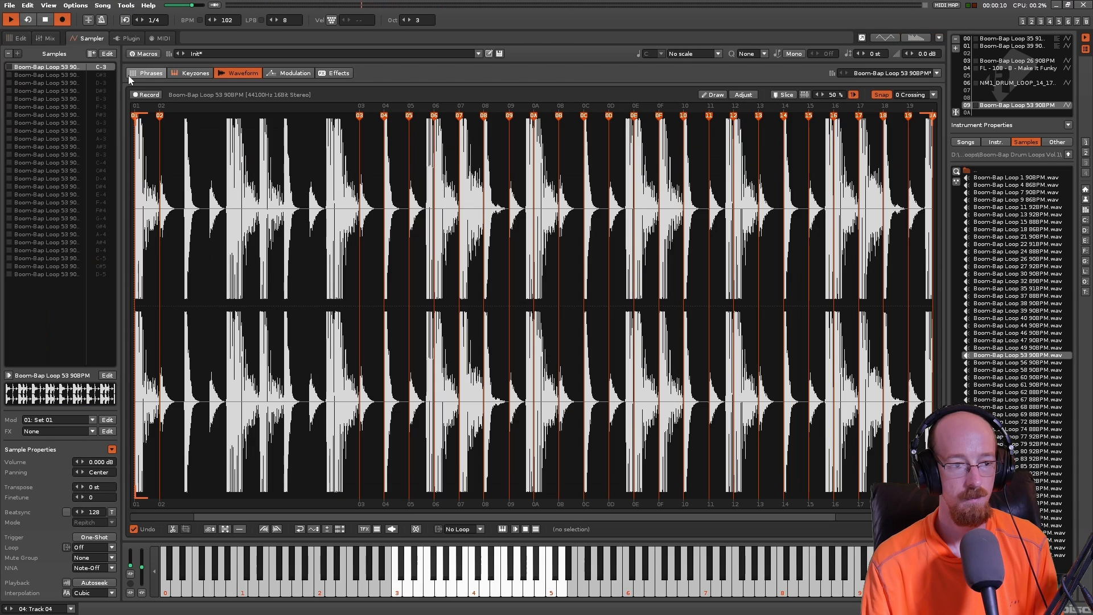
{"action": "left_click", "coordinate": [18, 38]}
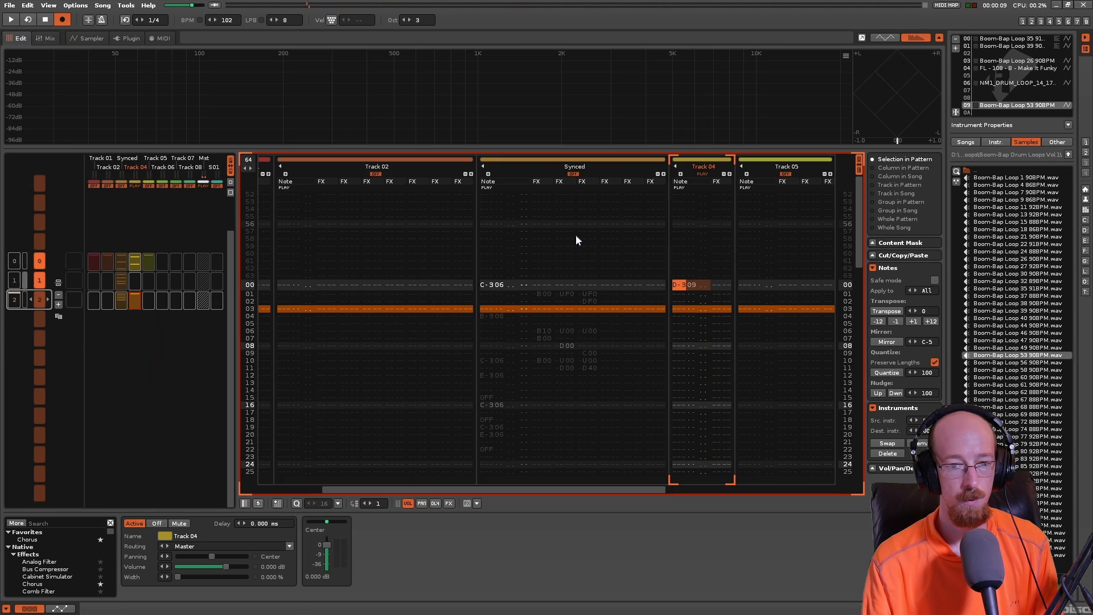
{"action": "left_click", "coordinate": [721, 284]}
{"action": "type", "text": "s"}
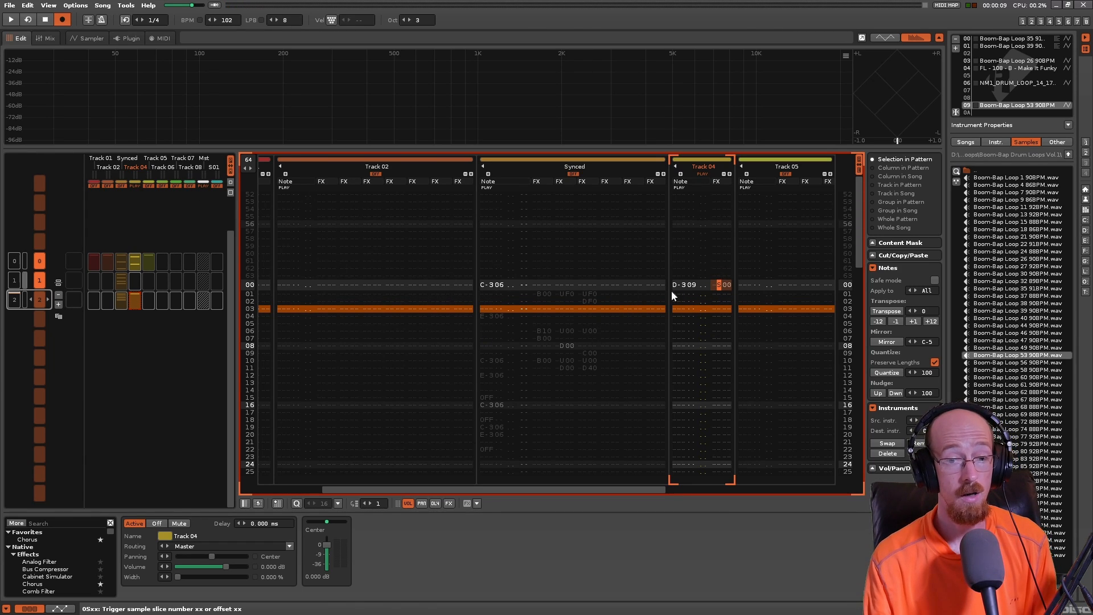
- Audition the full Boom-Bap Loop 53 sample and examine several of its individual slices
{"action": "left_click", "coordinate": [90, 37]}
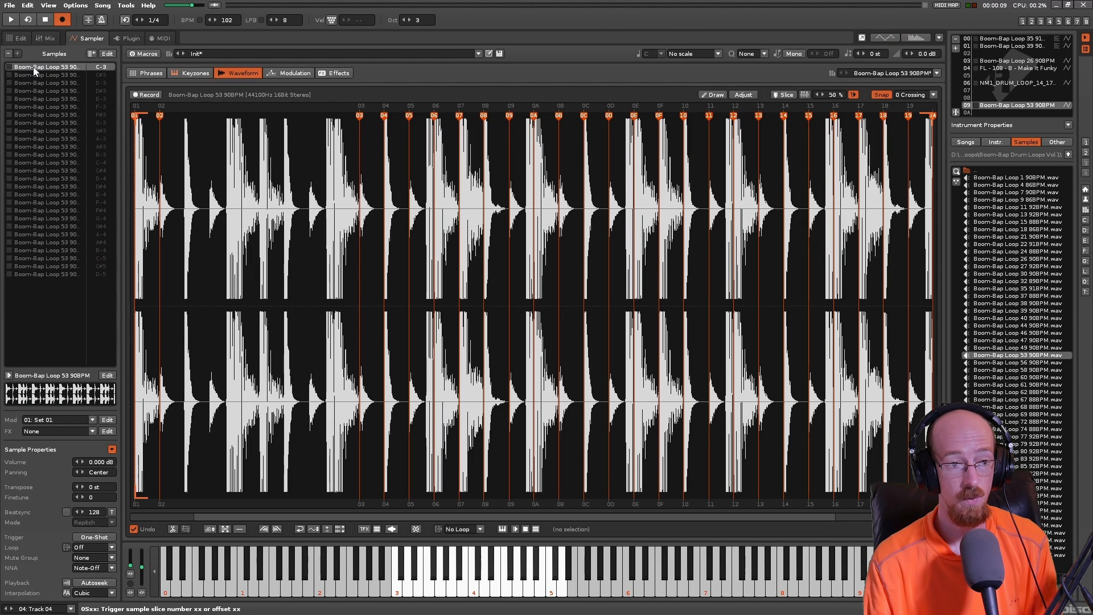
{"action": "left_click", "coordinate": [398, 589]}
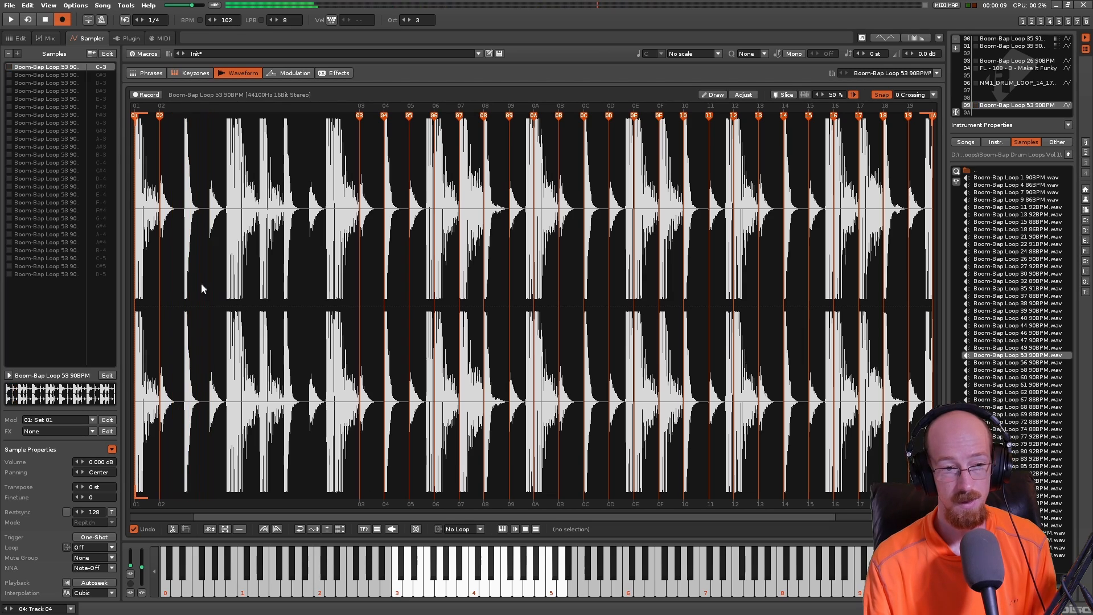
{"action": "left_click", "coordinate": [401, 574]}
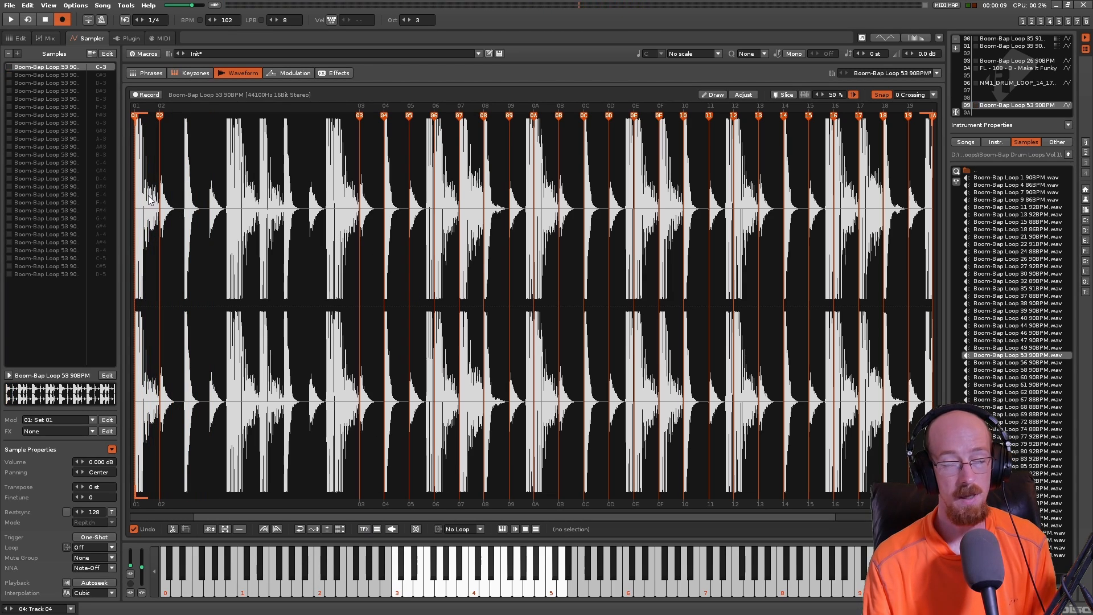
{"action": "left_click", "coordinate": [52, 74]}
{"action": "left_click", "coordinate": [54, 91]}
{"action": "left_click", "coordinate": [55, 99]}
{"action": "left_click", "coordinate": [55, 116]}
{"action": "left_click", "coordinate": [57, 67]}
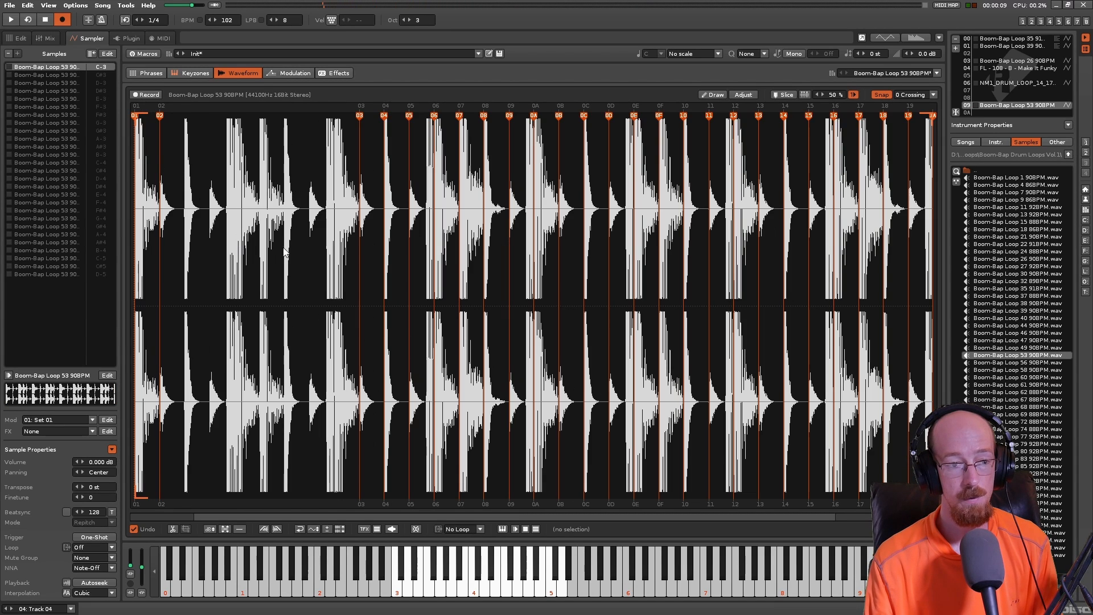
- Locate the S00 command's value on Track 04 and play the pattern while watching the playback position in the waveform
{"action": "left_click", "coordinate": [17, 38]}
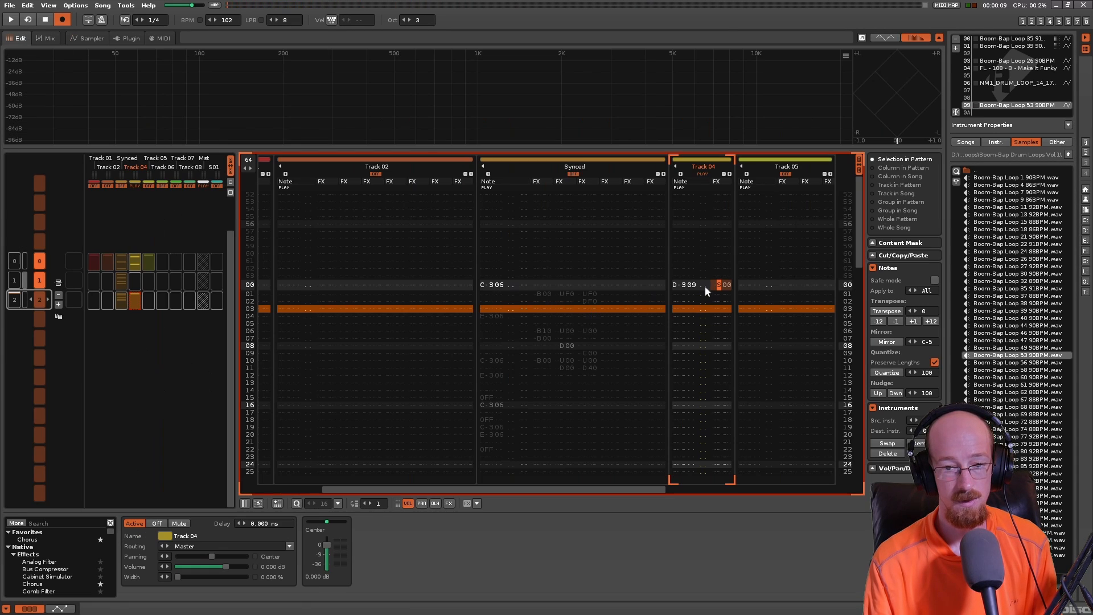
{"action": "left_click", "coordinate": [726, 286]}
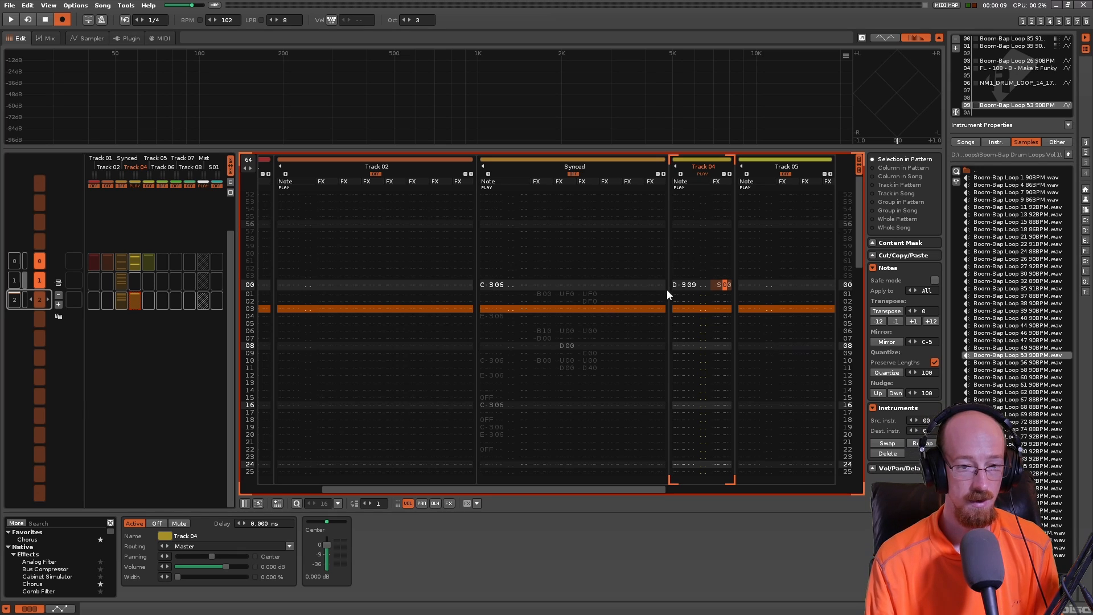
{"action": "left_click", "coordinate": [74, 41]}
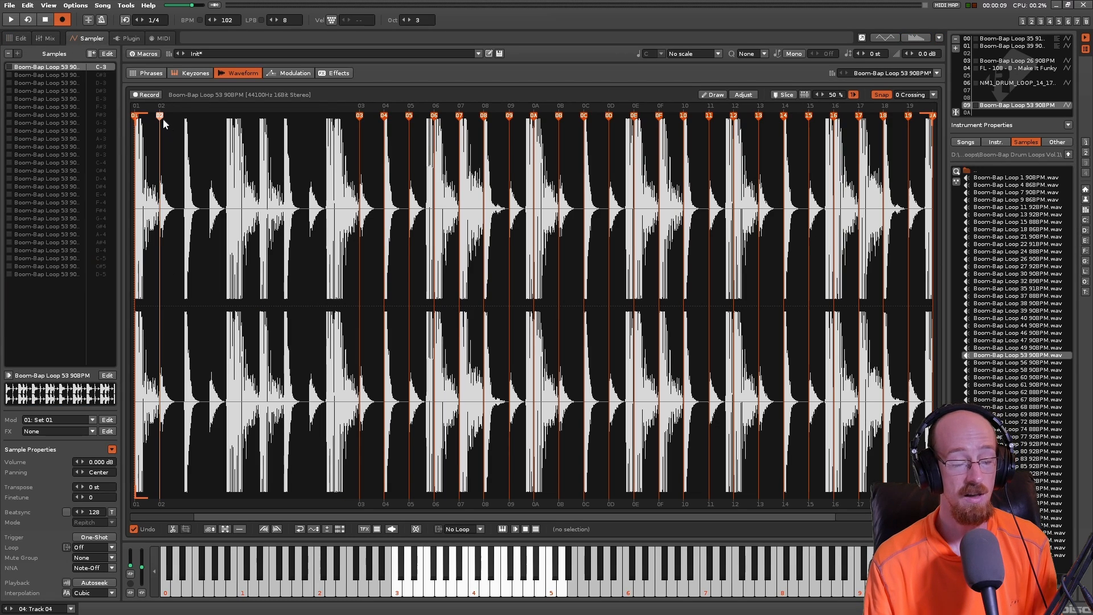
{"action": "key", "text": "space"}
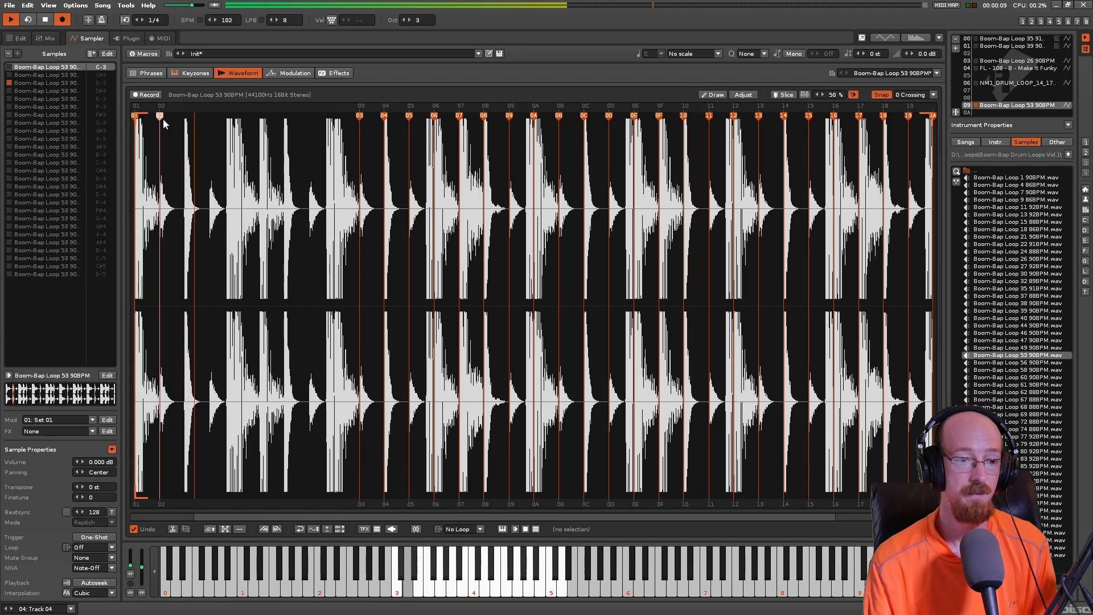
- Set the sample offset command on line 00 of Track 04 to S80
{"action": "left_click", "coordinate": [20, 39]}
{"action": "left_click", "coordinate": [730, 284]}
{"action": "type", "text": "8"}
{"action": "key", "text": "Left"}
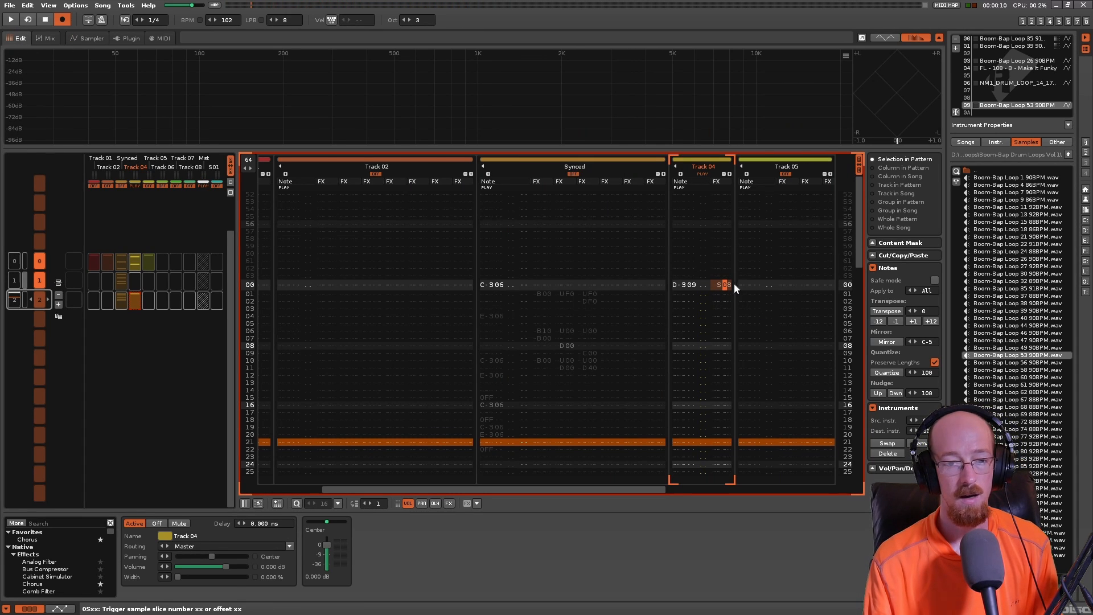
{"action": "type", "text": "0"}
{"action": "key", "text": "Left"}
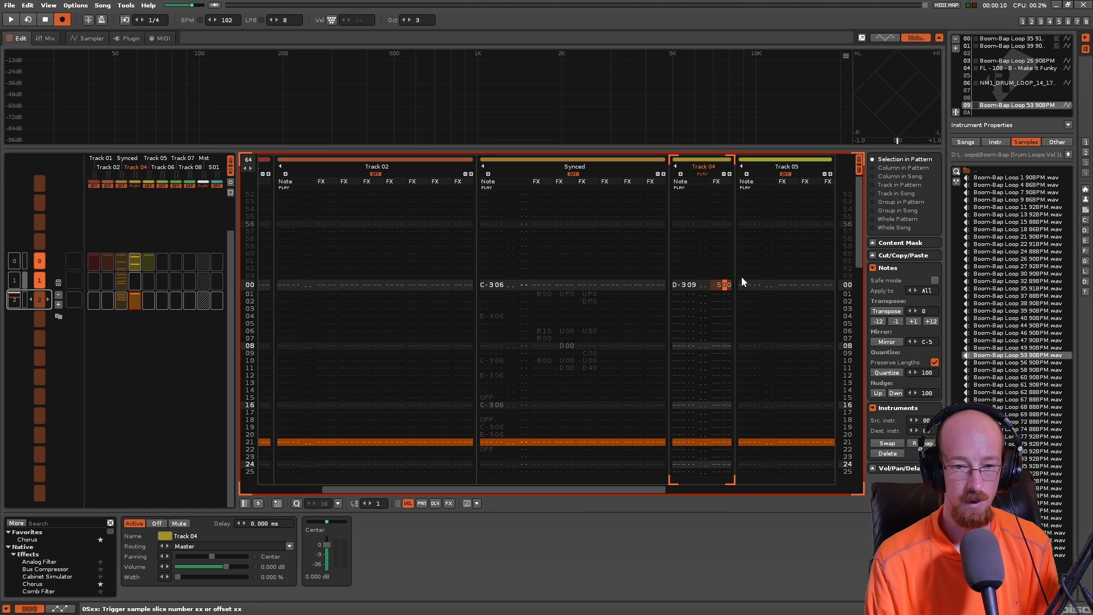
{"action": "type", "text": "8"}
{"action": "key", "text": "Left"}
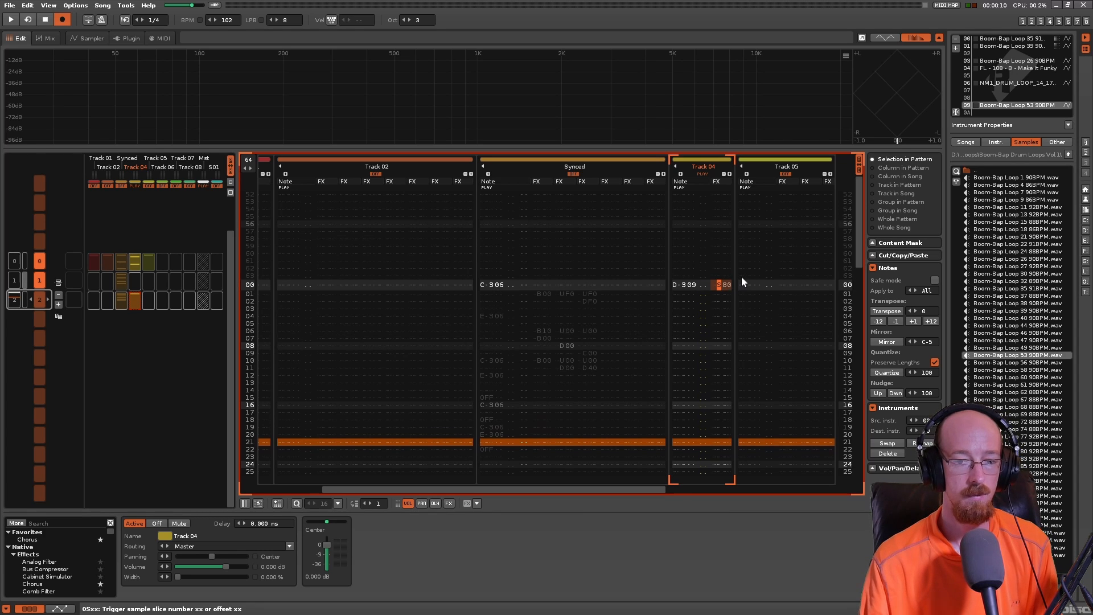
- Play the pattern with the S80 offset while watching the playback position in the Boom-Bap Loop 53 waveform
{"action": "left_click", "coordinate": [88, 38]}
{"action": "key", "text": "space"}
{"action": "key", "text": "space"}
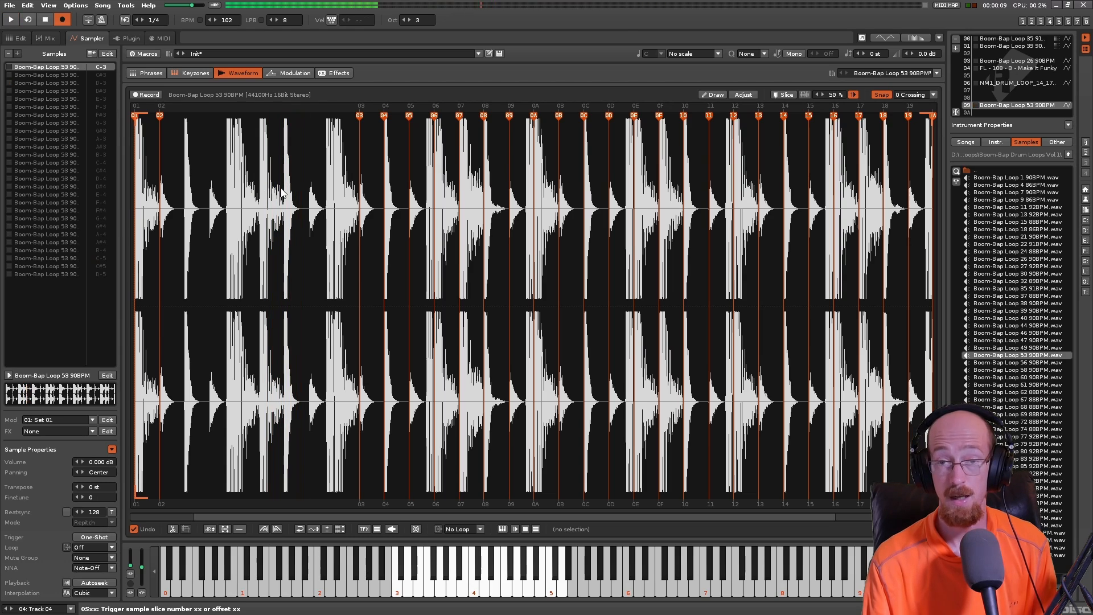
- Examine the sliced NM1_DRUM_LOOP instrument's full waveform and several of its individual slices, comparing them with the pattern
{"action": "left_click", "coordinate": [1029, 83]}
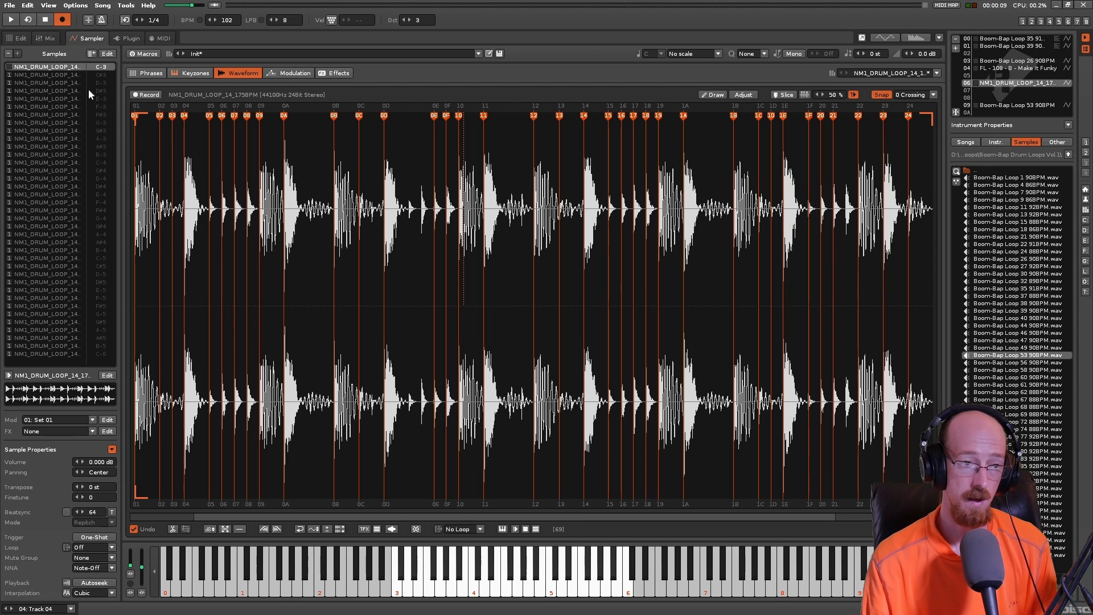
{"action": "left_click", "coordinate": [45, 99]}
{"action": "left_click", "coordinate": [36, 264]}
{"action": "left_click", "coordinate": [40, 139]}
{"action": "left_click", "coordinate": [46, 99]}
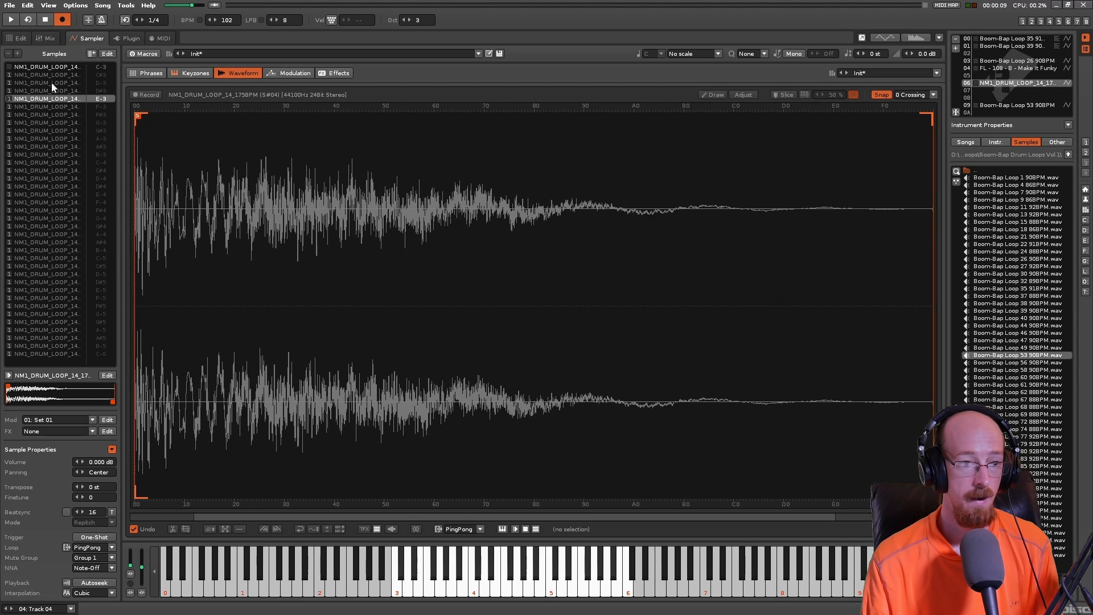
{"action": "left_click", "coordinate": [63, 70]}
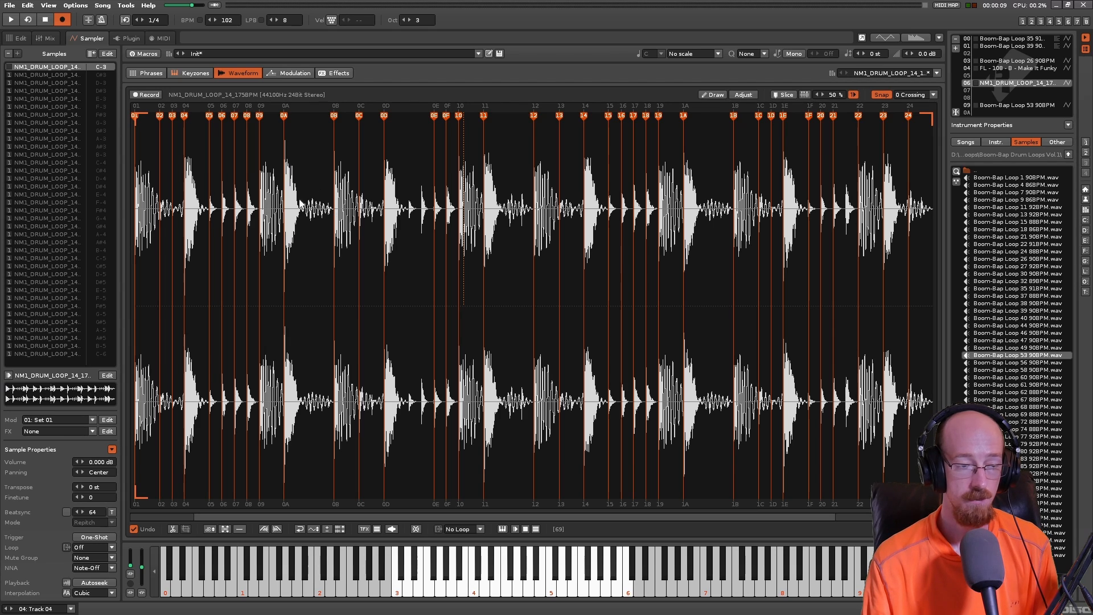
{"action": "left_click", "coordinate": [20, 39]}
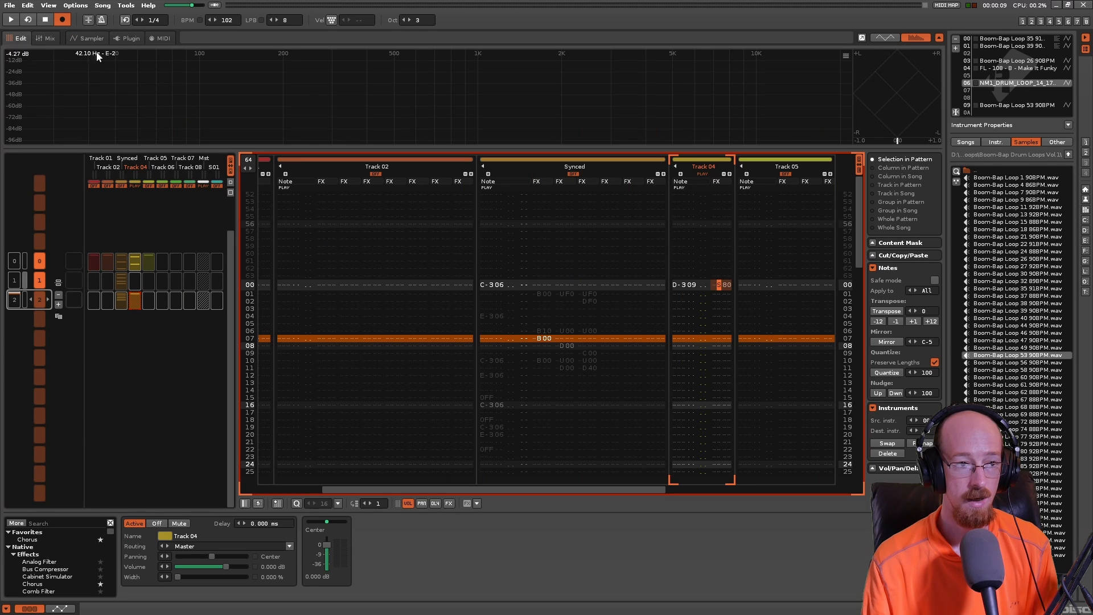
{"action": "left_click", "coordinate": [104, 37]}
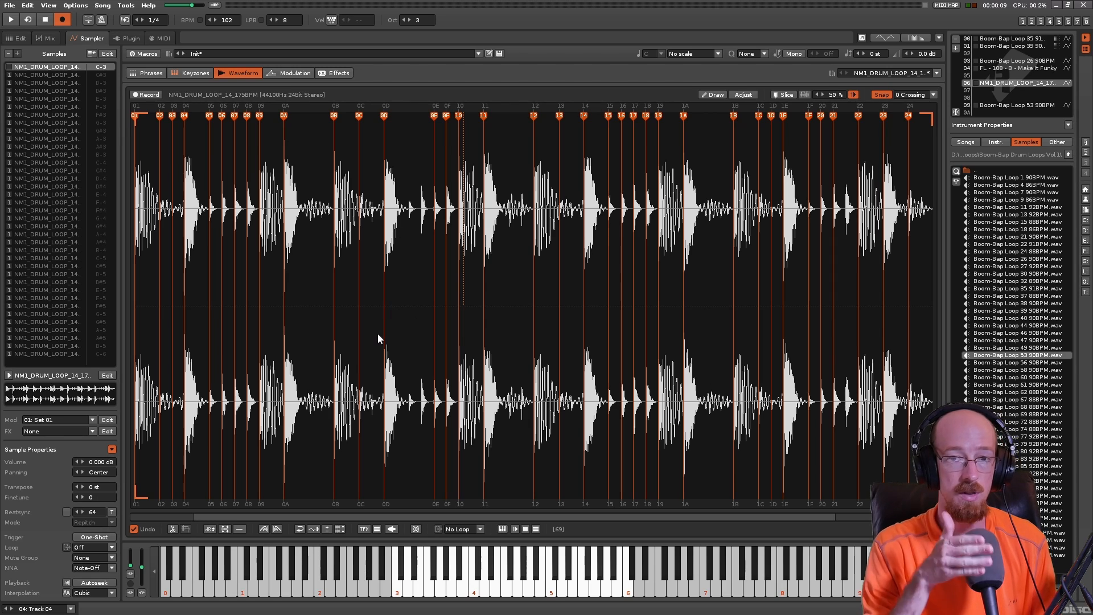
{"action": "left_click", "coordinate": [17, 38]}
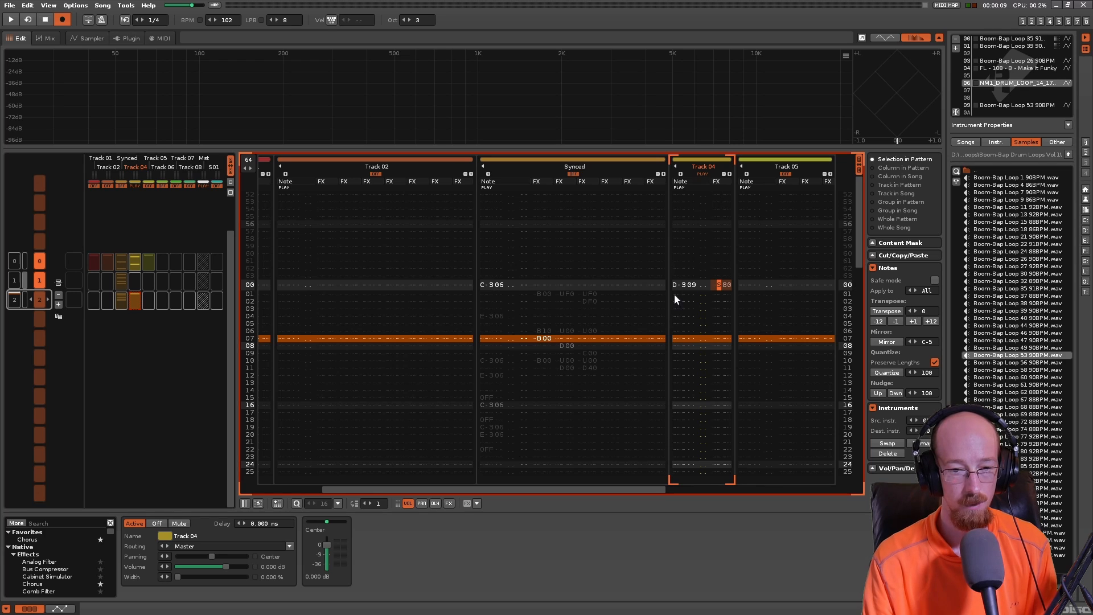
- Clear the D-3 note and its S80 command from line 00 of Track 04 and unmute the Synced track
{"action": "left_click_drag", "start_coordinate": [681, 284], "coordinate": [724, 294]}
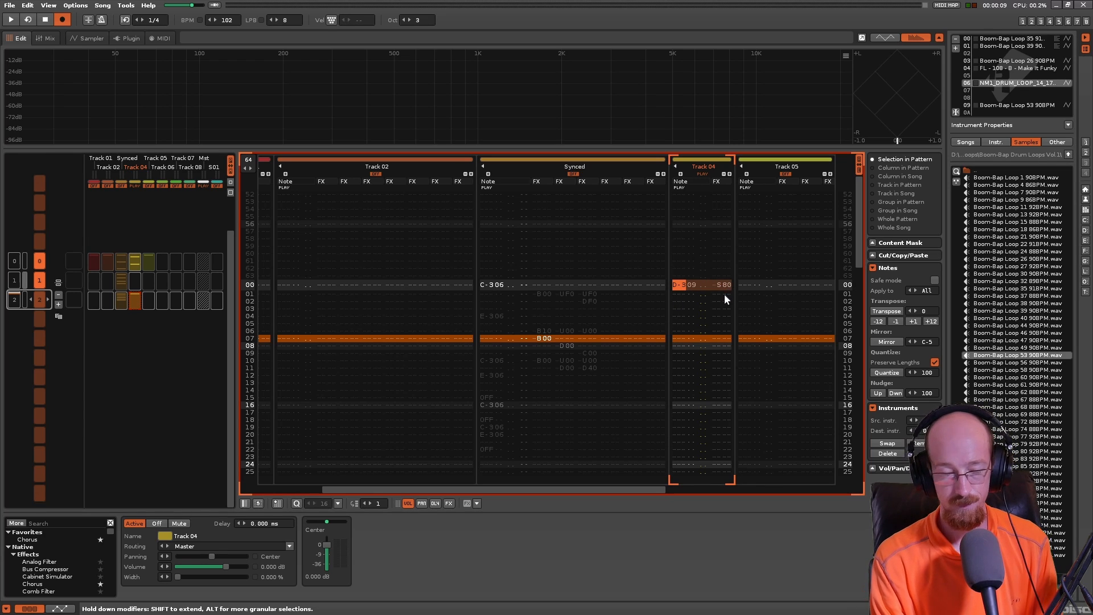
{"action": "key", "text": "Delete"}
{"action": "key", "text": "Left"}
{"action": "key", "text": "Left"}
{"action": "key", "text": "Left"}
{"action": "key", "text": "Left"}
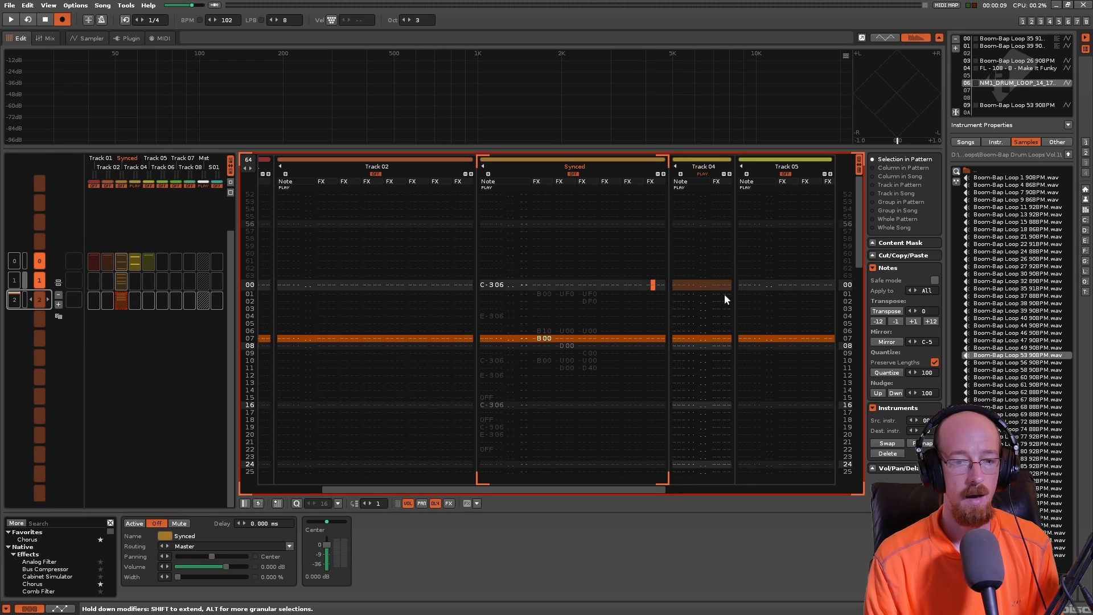
{"action": "left_click", "coordinate": [572, 174]}
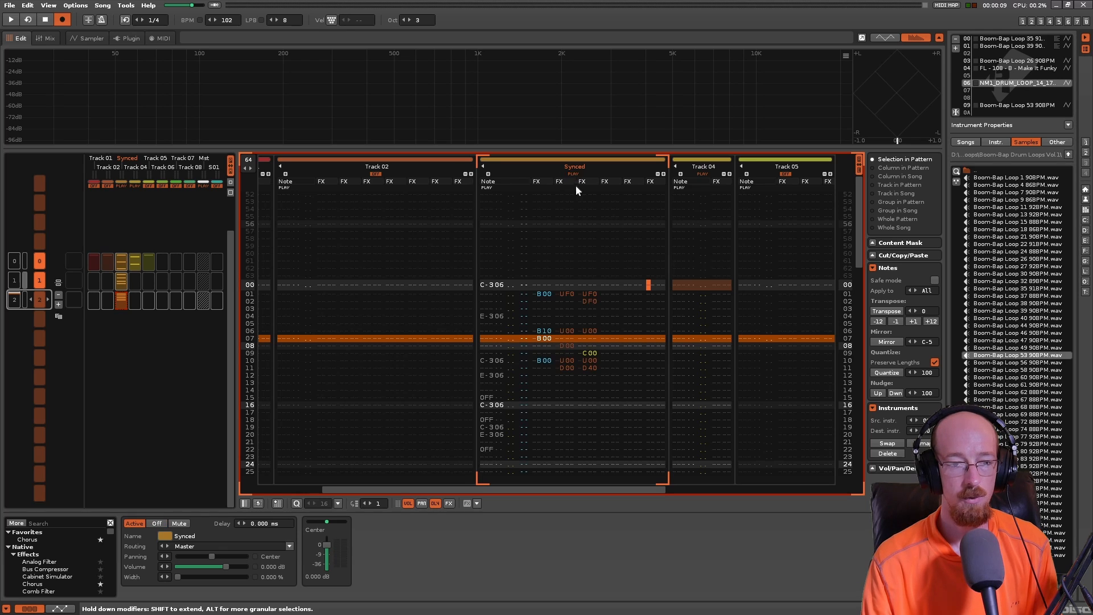
- Examine the direction and pitch slide commands B00, UF0 and DF0 on lines 01 and 02 of the Synced track
{"action": "scroll", "coordinate": [495, 291], "scroll_direction": "down", "scroll_amount": 4}
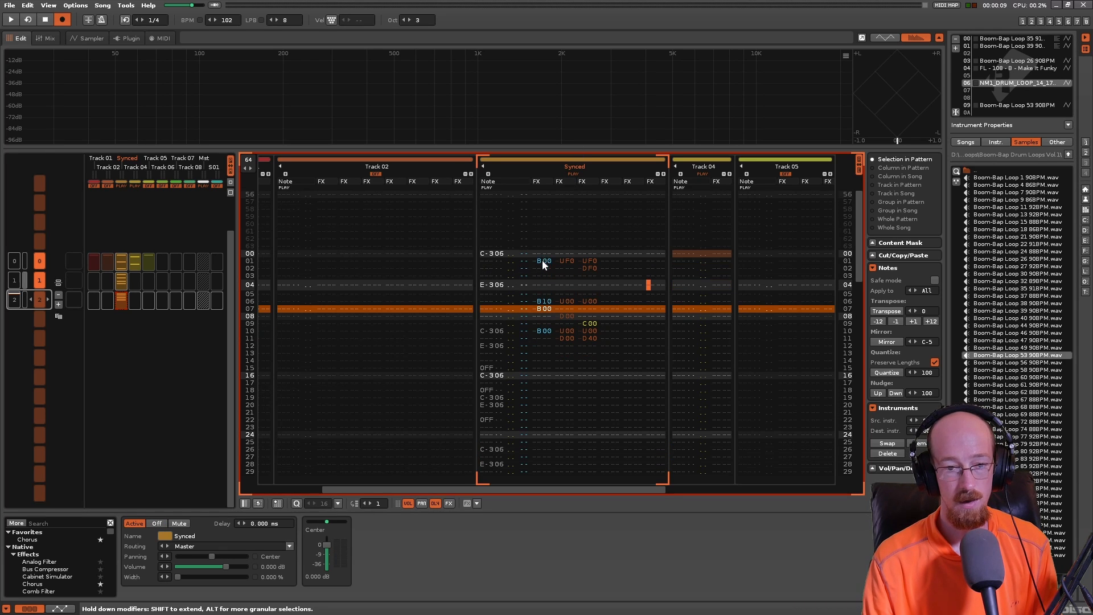
{"action": "left_click", "coordinate": [542, 260]}
{"action": "left_click", "coordinate": [570, 284]}
{"action": "left_click", "coordinate": [589, 285]}
{"action": "left_click", "coordinate": [590, 292]}
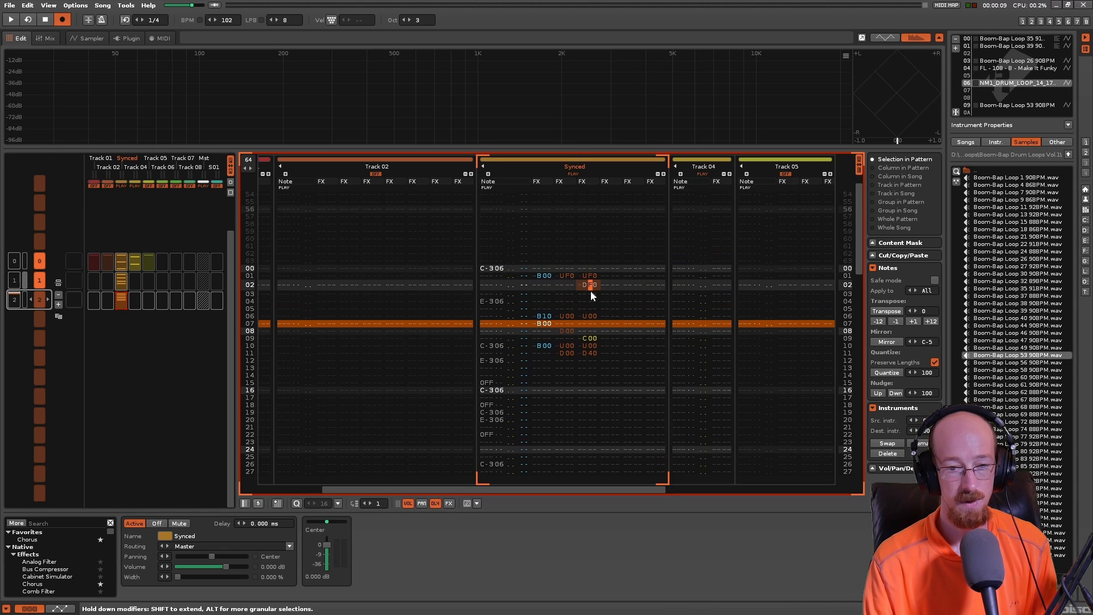
{"action": "left_click", "coordinate": [548, 276]}
{"action": "left_click", "coordinate": [567, 284]}
{"action": "left_click", "coordinate": [589, 285]}
{"action": "left_click", "coordinate": [586, 292]}
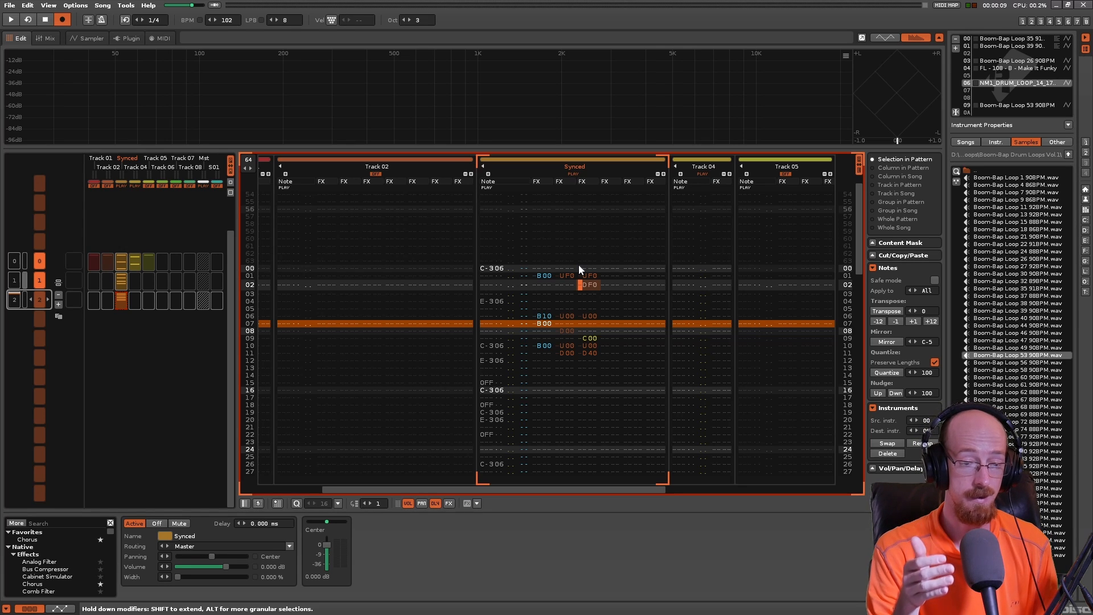
- Play the Synced track's pattern from line 00 and inspect the B10 and B00 commands on lines 06 and 07
{"action": "left_click", "coordinate": [492, 301]}
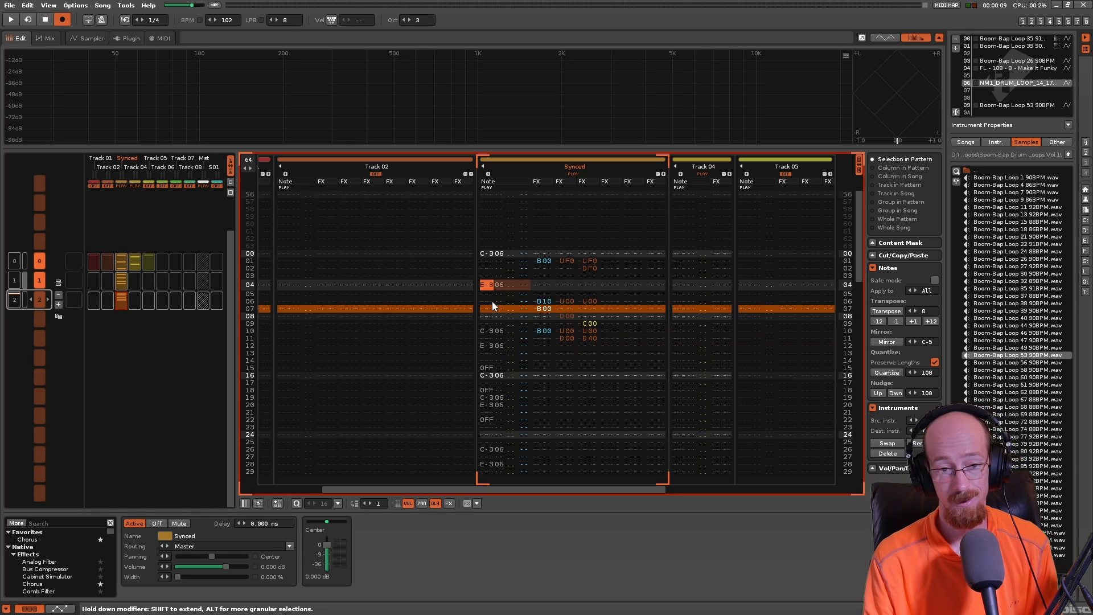
{"action": "left_click", "coordinate": [492, 254]}
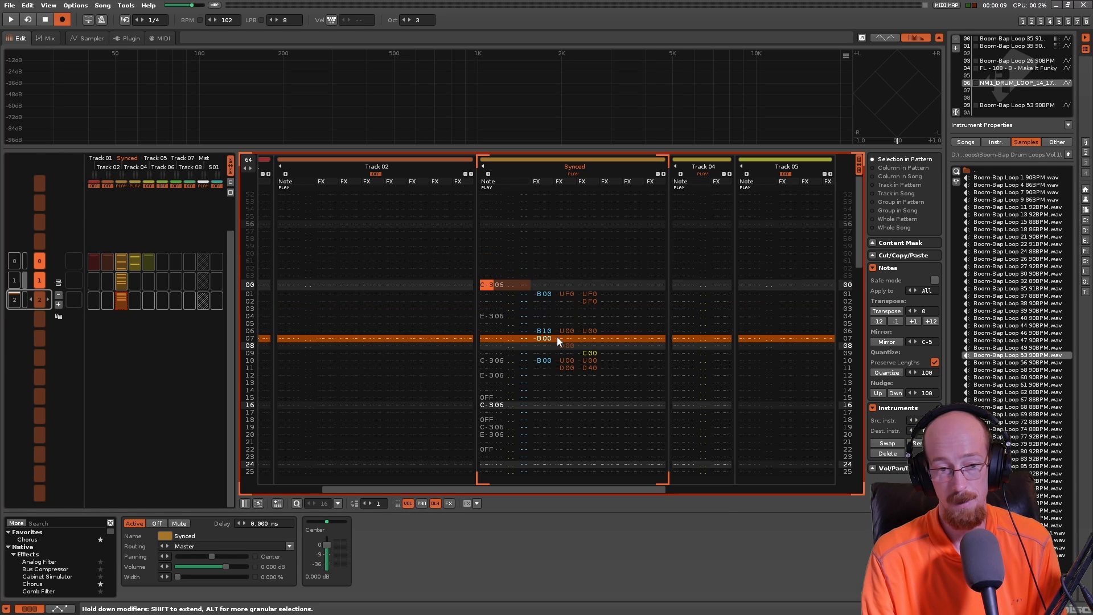
{"action": "key", "text": "space"}
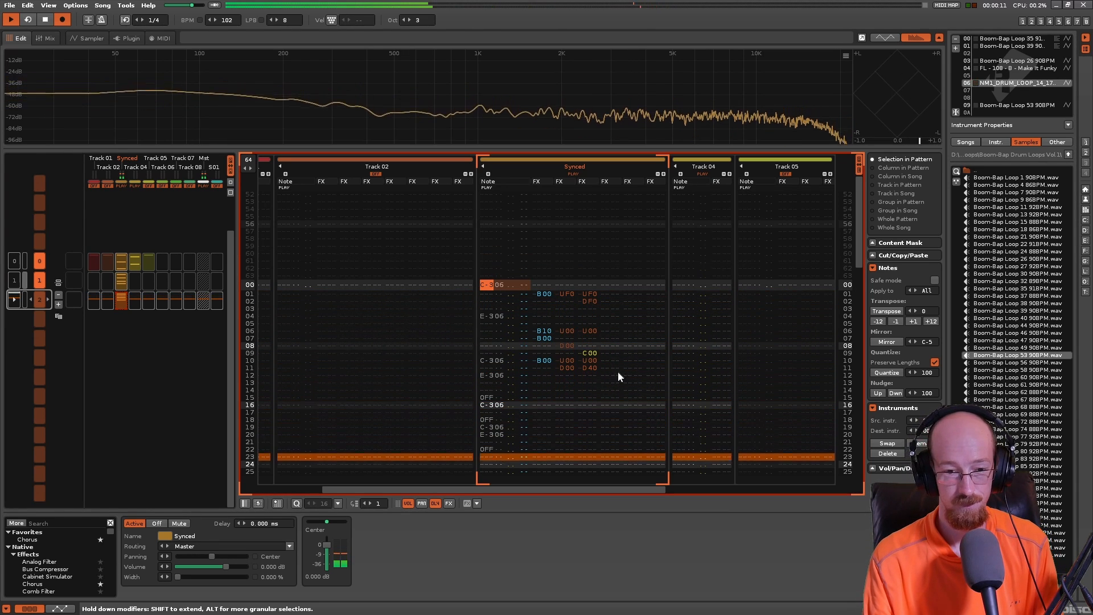
{"action": "left_click", "coordinate": [544, 331]}
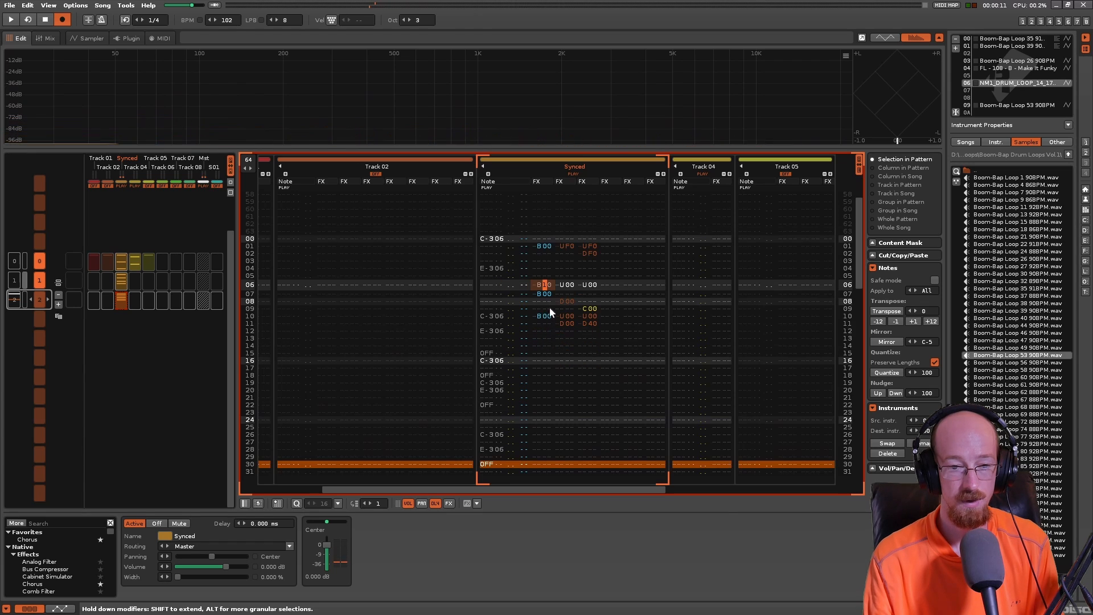
{"action": "left_click", "coordinate": [545, 292]}
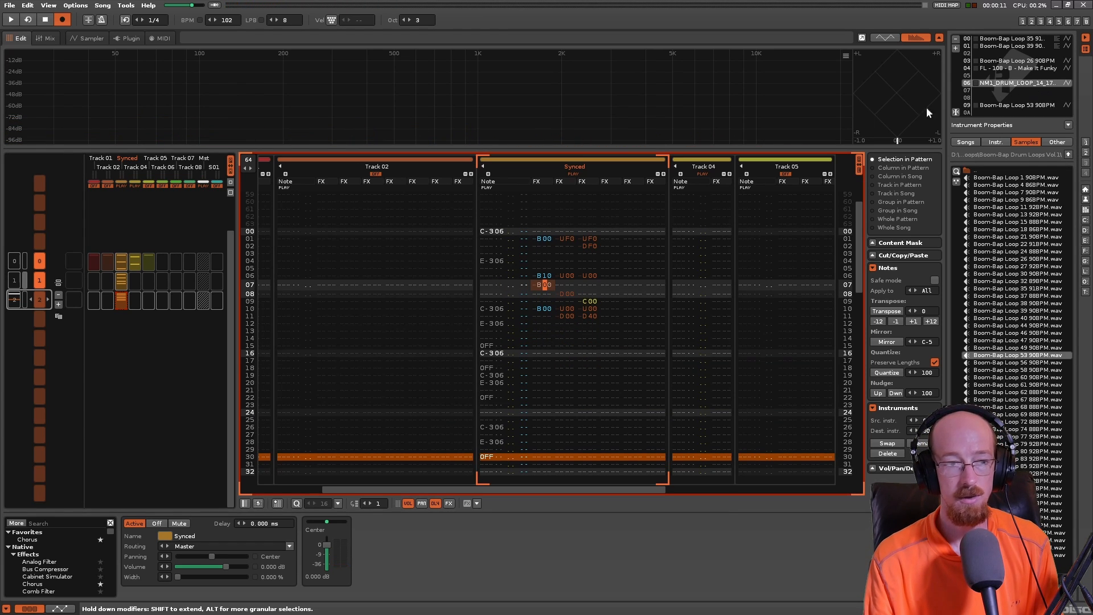
- Set the loop mode of all NM1_DRUM_LOOP slices, C#3 through C-6, to Off and play the pattern
{"action": "left_click", "coordinate": [94, 39]}
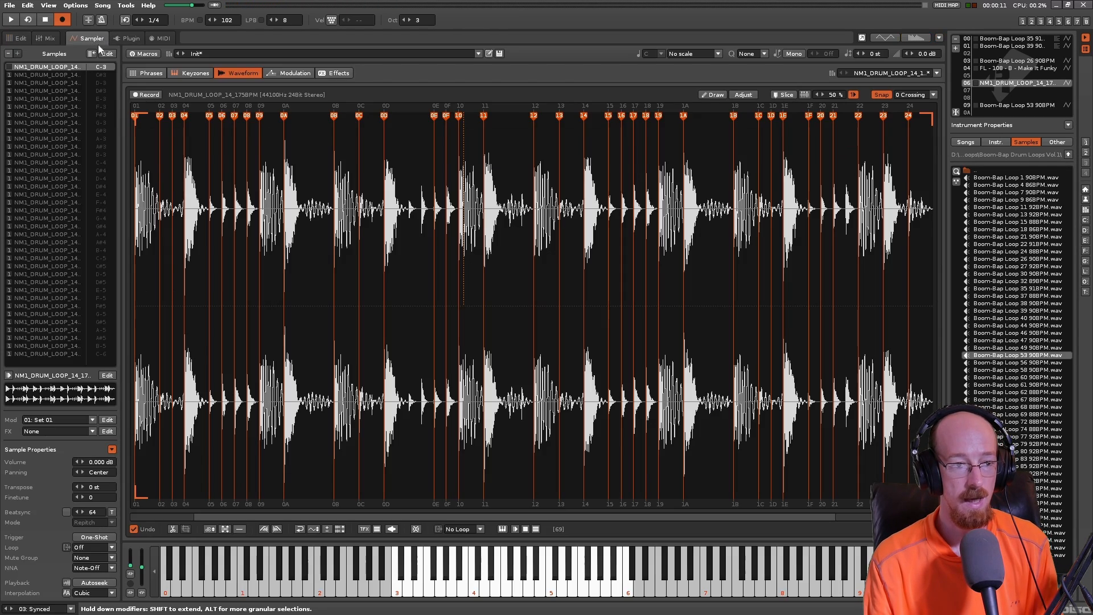
{"action": "left_click", "coordinate": [45, 74]}
{"action": "left_click", "coordinate": [73, 352], "text": "shift"}
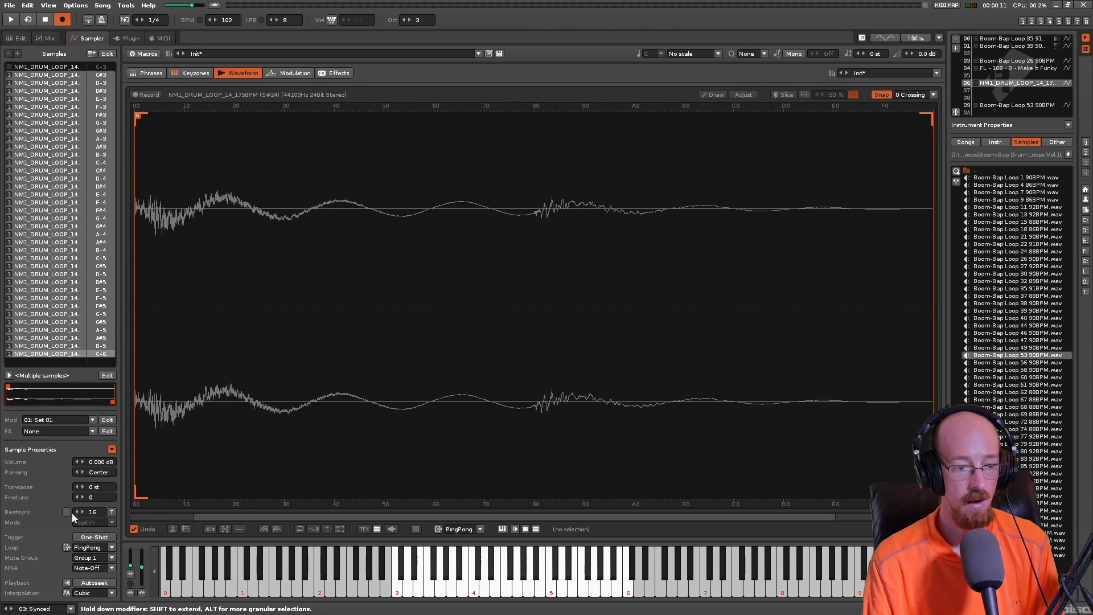
{"action": "left_click", "coordinate": [106, 547]}
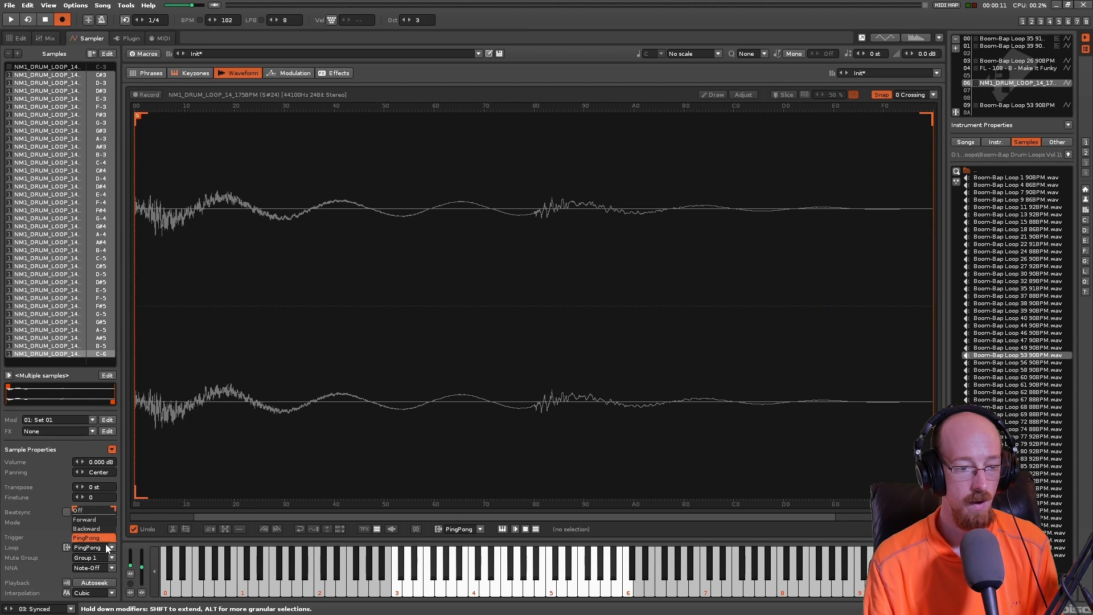
{"action": "left_click", "coordinate": [86, 512]}
{"action": "key", "text": "space"}
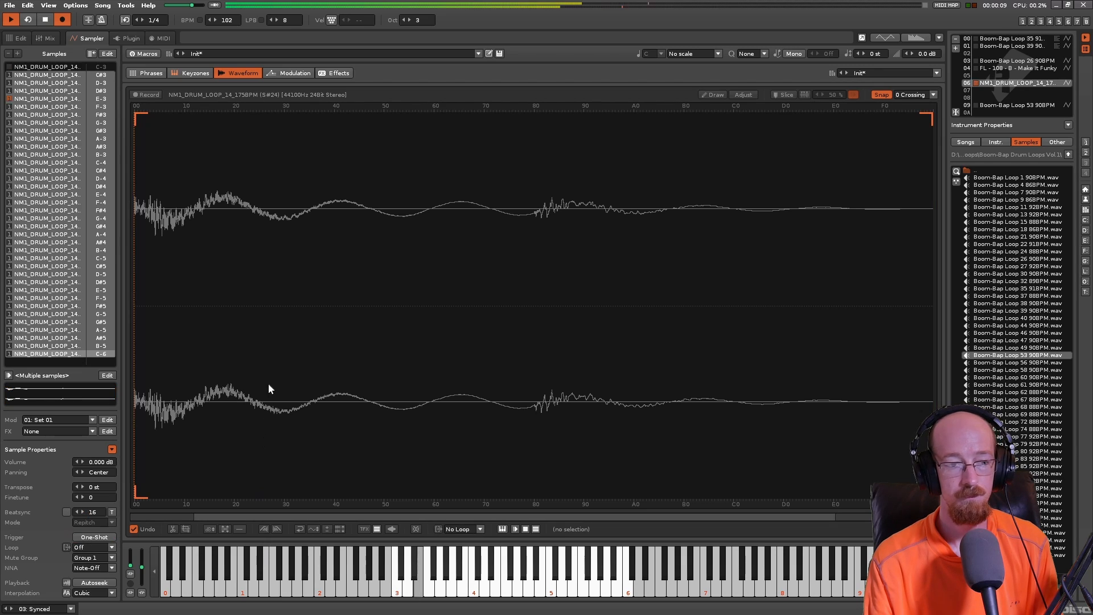
{"action": "key", "text": "space"}
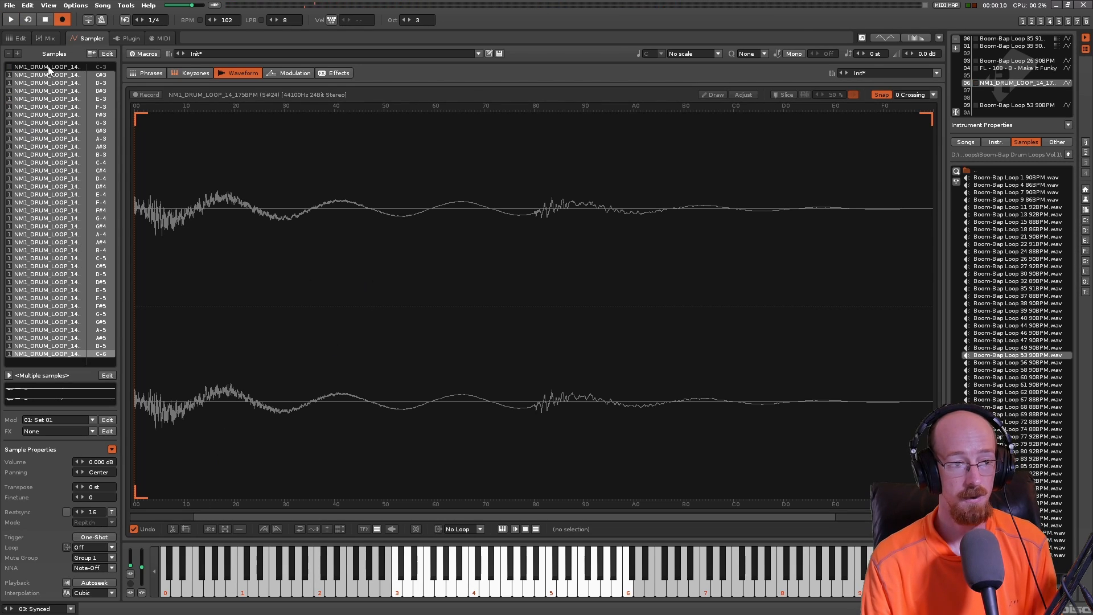
- Set the loop mode of all selected drum loop slices to Forward and play the pattern
{"action": "left_click", "coordinate": [20, 39]}
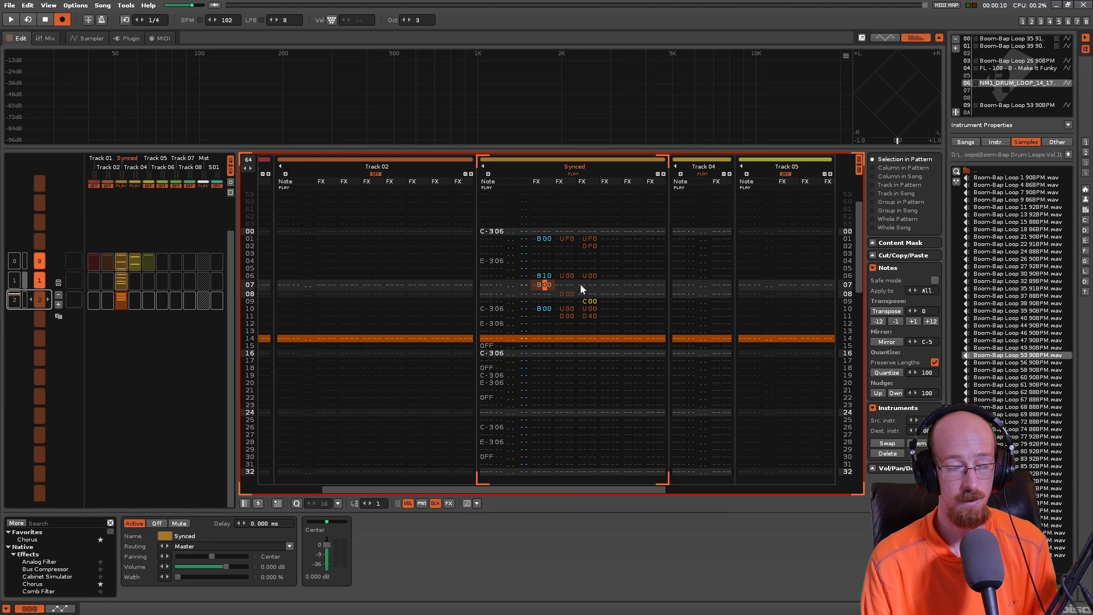
{"action": "left_click", "coordinate": [88, 39]}
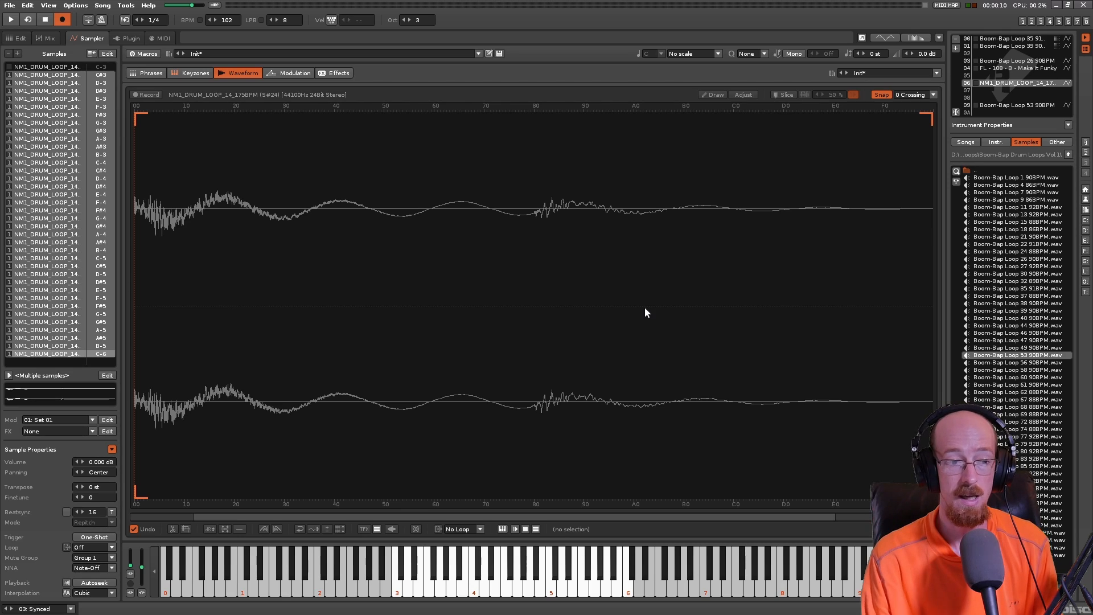
{"action": "left_click", "coordinate": [102, 550]}
{"action": "left_click", "coordinate": [88, 520]}
{"action": "key", "text": "space"}
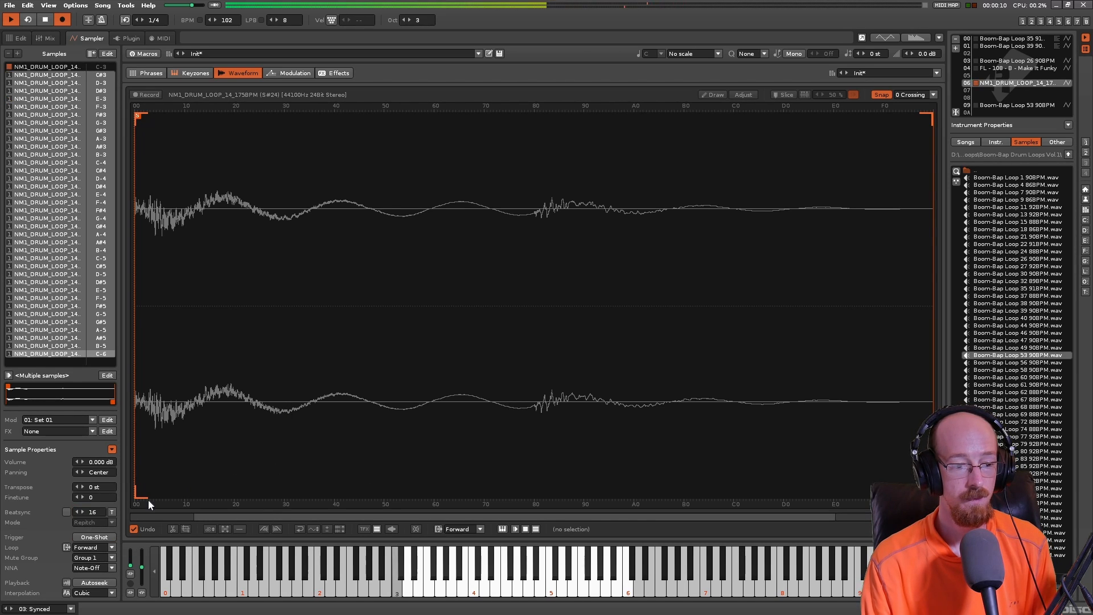
{"action": "key", "text": "space"}
- Set the loop mode of all selected drum loop slices to Backward and play the pattern
{"action": "left_click", "coordinate": [100, 547]}
{"action": "left_click", "coordinate": [100, 530]}
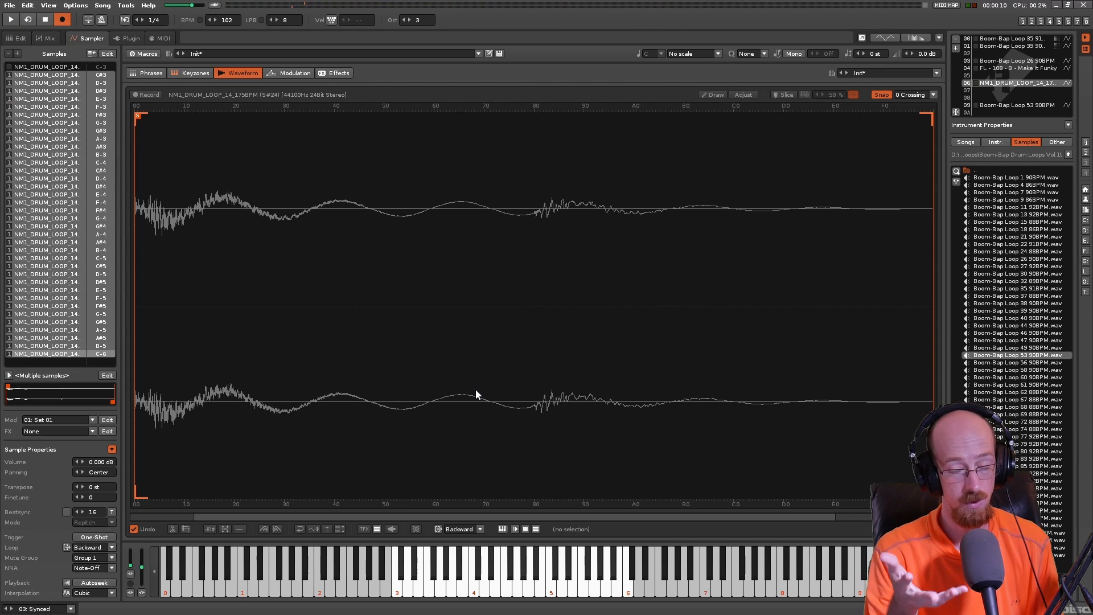
{"action": "key", "text": "z"}
{"action": "key", "text": "c"}
{"action": "key", "text": "z"}
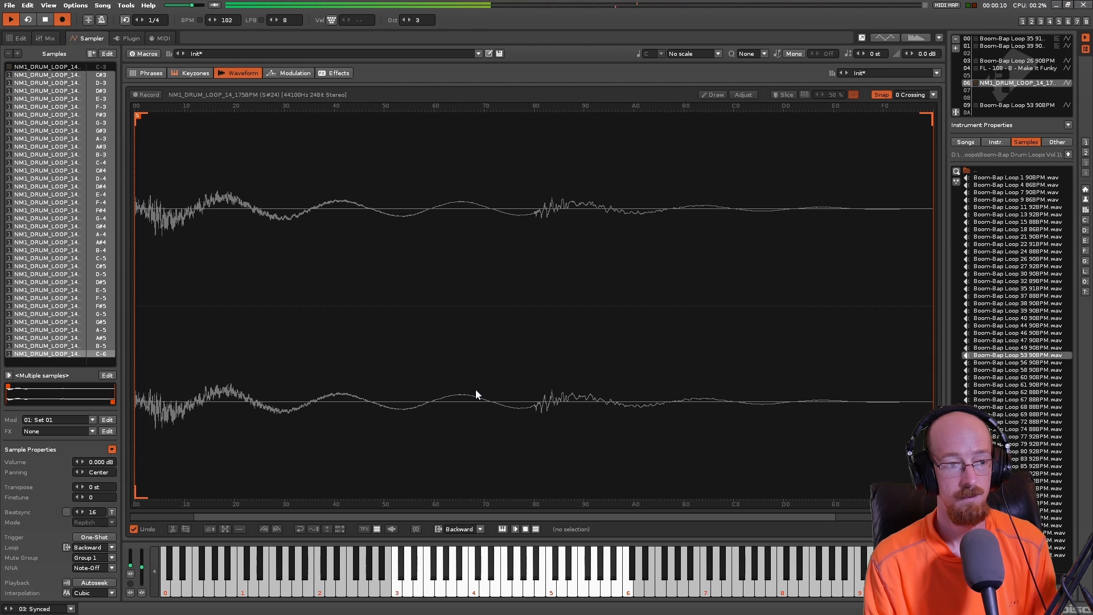
- Set the loop mode of all selected drum loop slices to PingPong and play the pattern
{"action": "left_click", "coordinate": [94, 547]}
{"action": "left_click", "coordinate": [91, 538]}
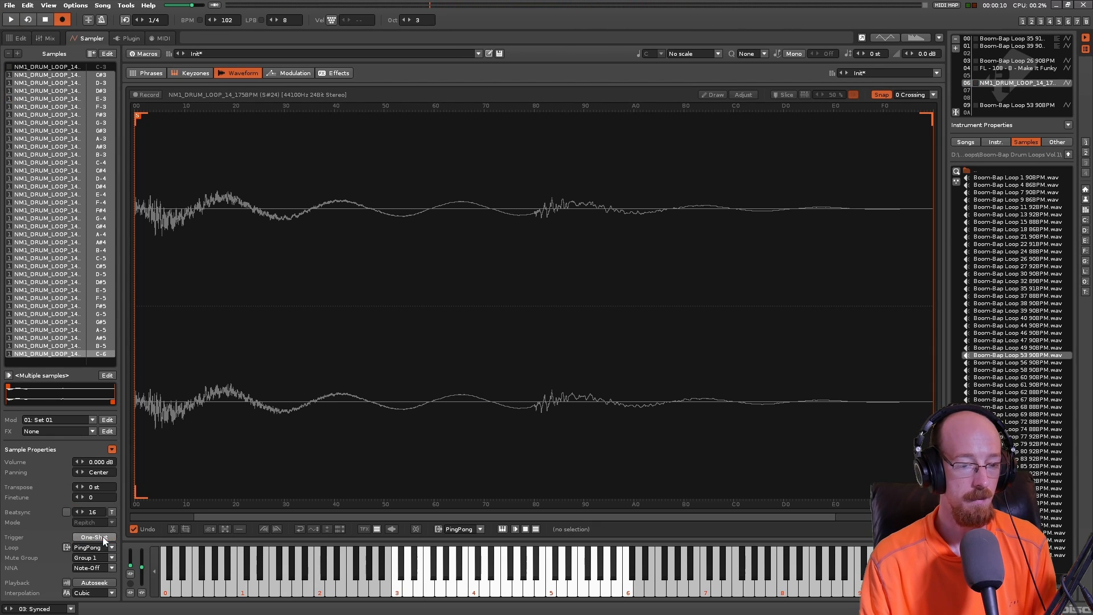
{"action": "key", "text": "space"}
{"action": "key", "text": "space"}
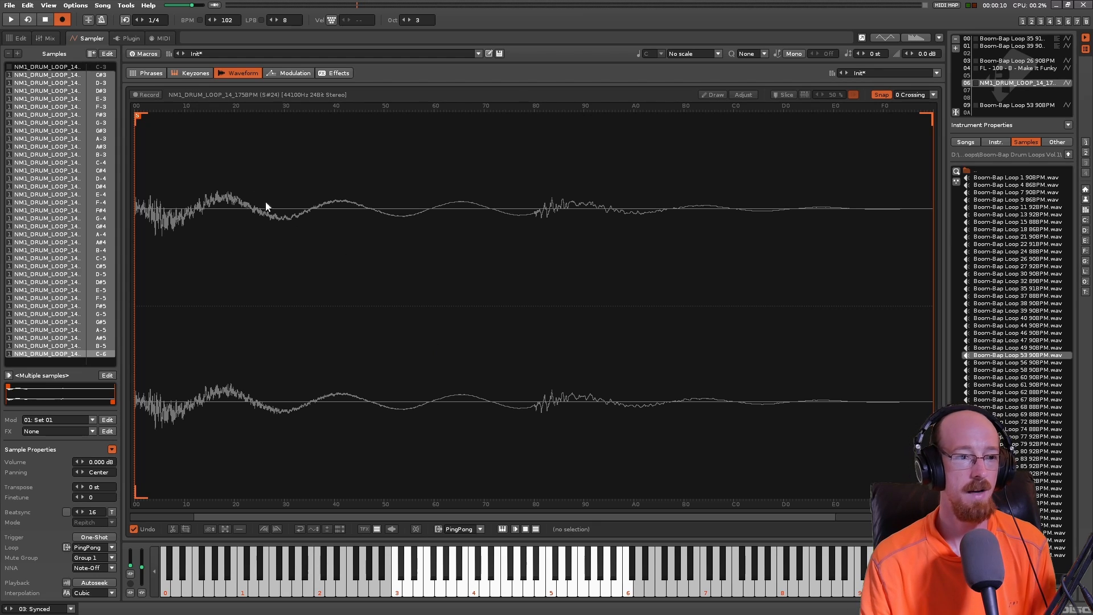
- Examine the effect commands on lines 08 to 10 of the Synced track, including D00, C00, B00 and U00
{"action": "left_click", "coordinate": [20, 39]}
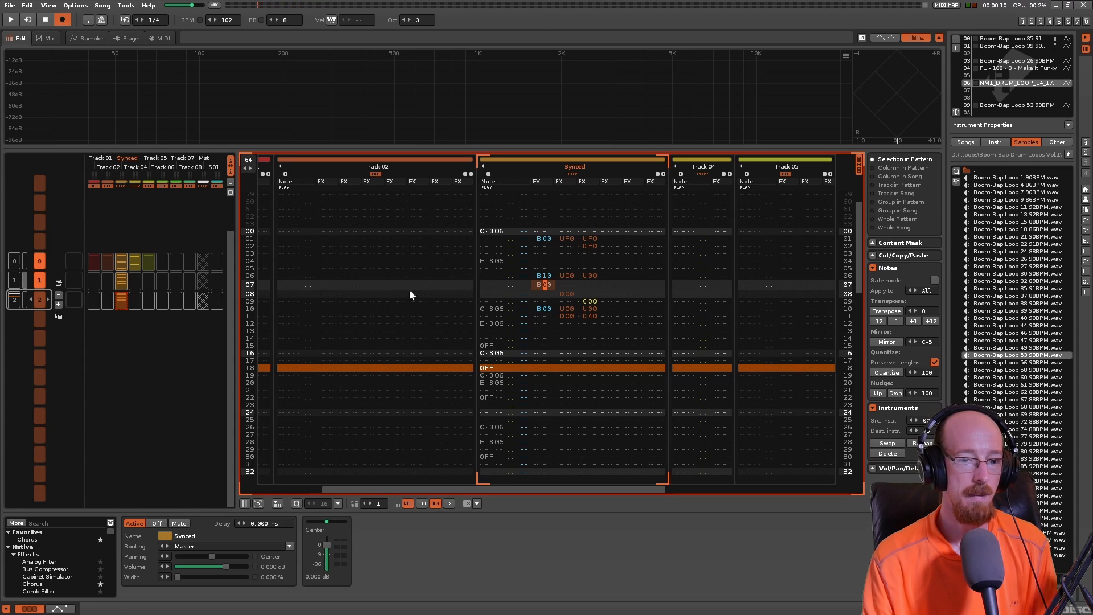
{"action": "left_click", "coordinate": [544, 293]}
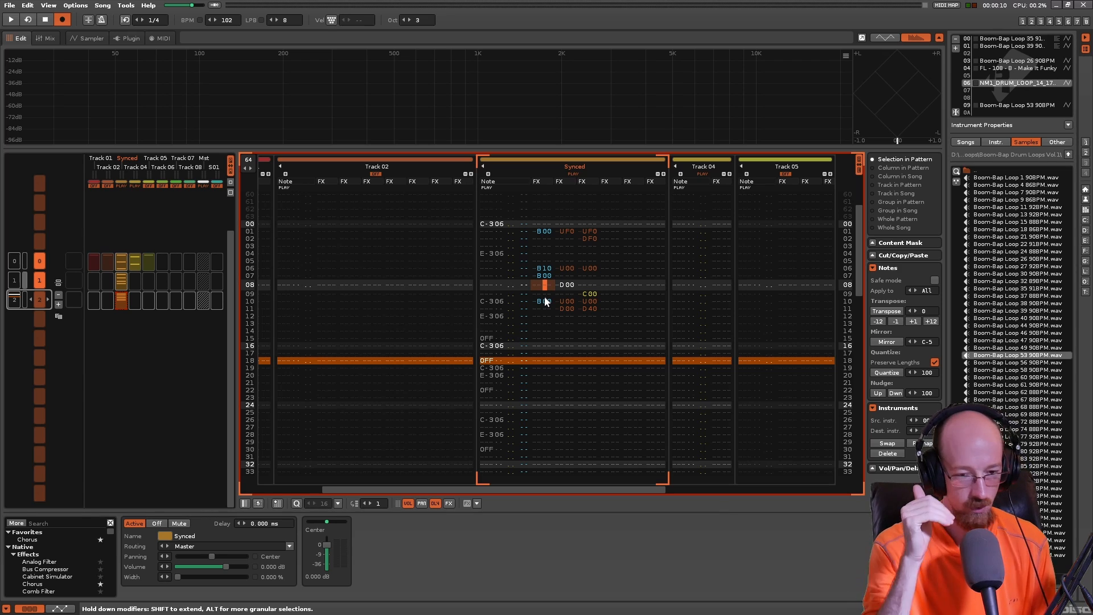
{"action": "key", "text": "Down"}
{"action": "key", "text": "Right"}
{"action": "key", "text": "Right"}
{"action": "key", "text": "Right"}
{"action": "key", "text": "Right"}
{"action": "key", "text": "Right"}
{"action": "key", "text": "Right"}
{"action": "key", "text": "Right"}
{"action": "key", "text": "Right"}
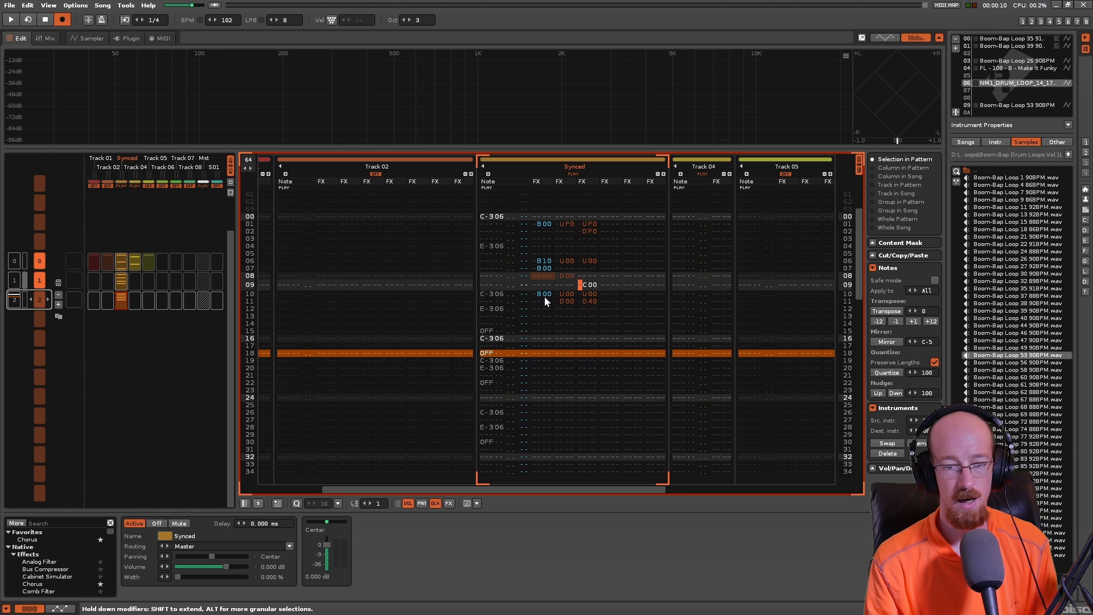
{"action": "key", "text": "Left"}
{"action": "key", "text": "Right"}
{"action": "key", "text": "Right"}
{"action": "key", "text": "Up"}
{"action": "key", "text": "Up"}
{"action": "key", "text": "Down"}
{"action": "key", "text": "Down"}
{"action": "key", "text": "Down"}
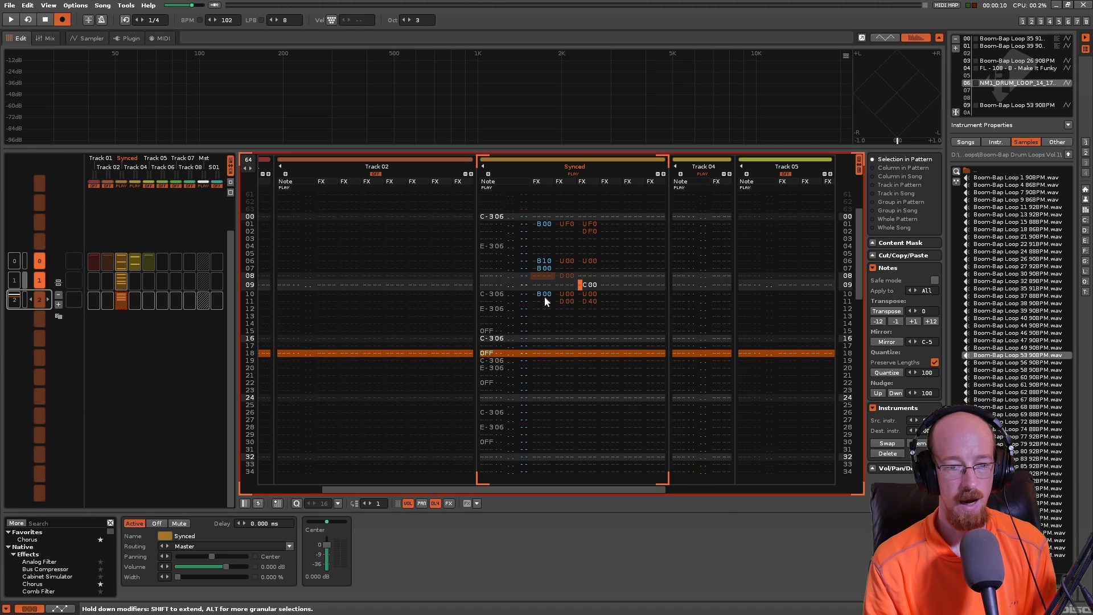
{"action": "key", "text": "Right"}
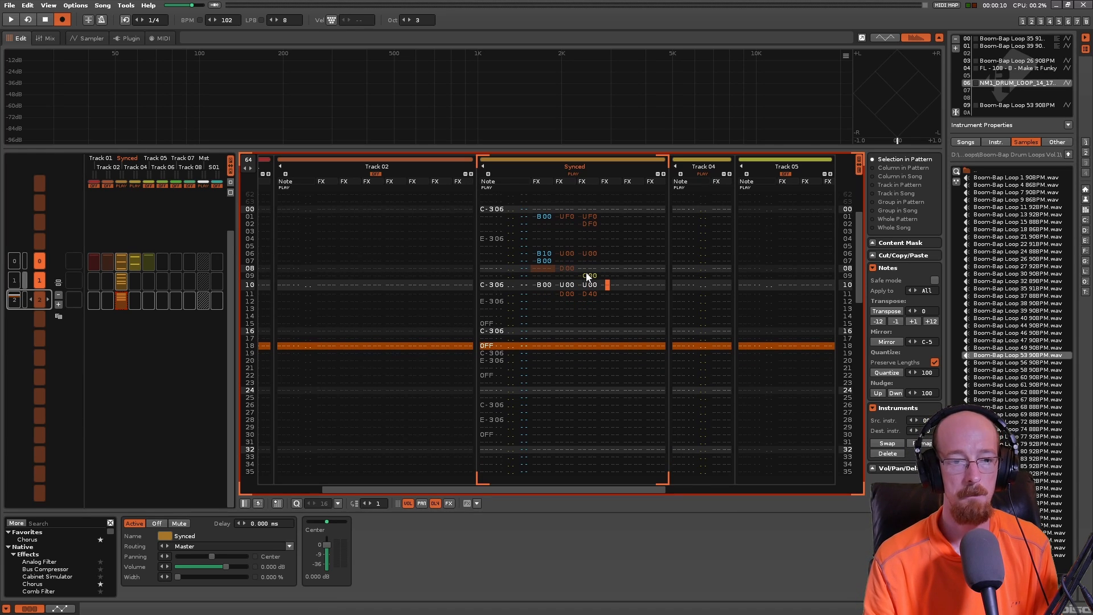
- Examine the notes and the B, U, D and C effect commands on lines 00 to 13 of the Synced track
{"action": "left_click", "coordinate": [488, 210]}
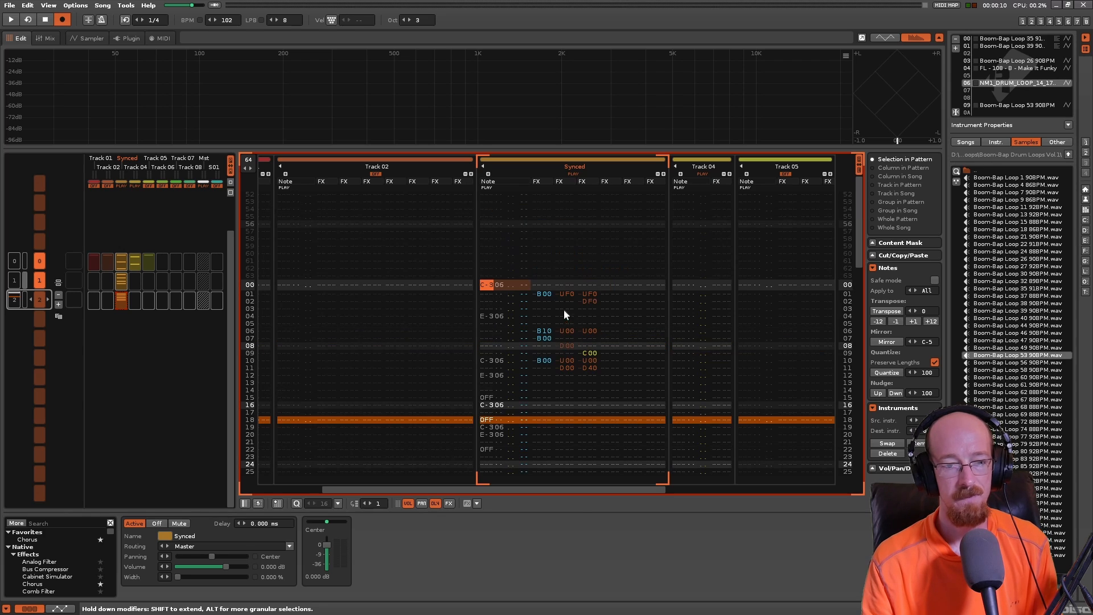
{"action": "left_click", "coordinate": [545, 293]}
{"action": "left_click", "coordinate": [590, 301]}
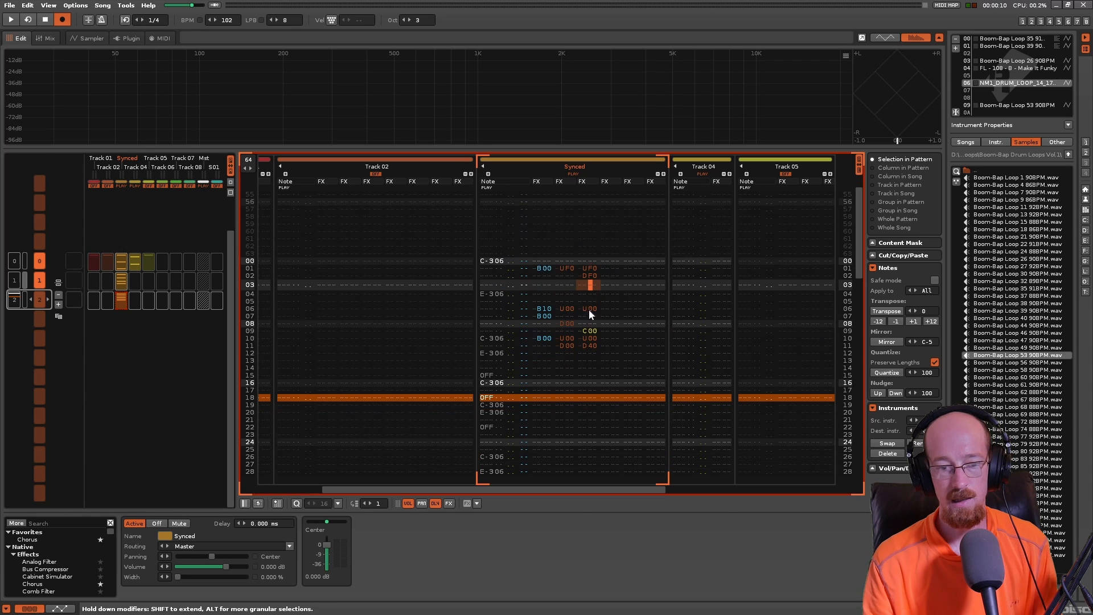
{"action": "left_click", "coordinate": [583, 357]}
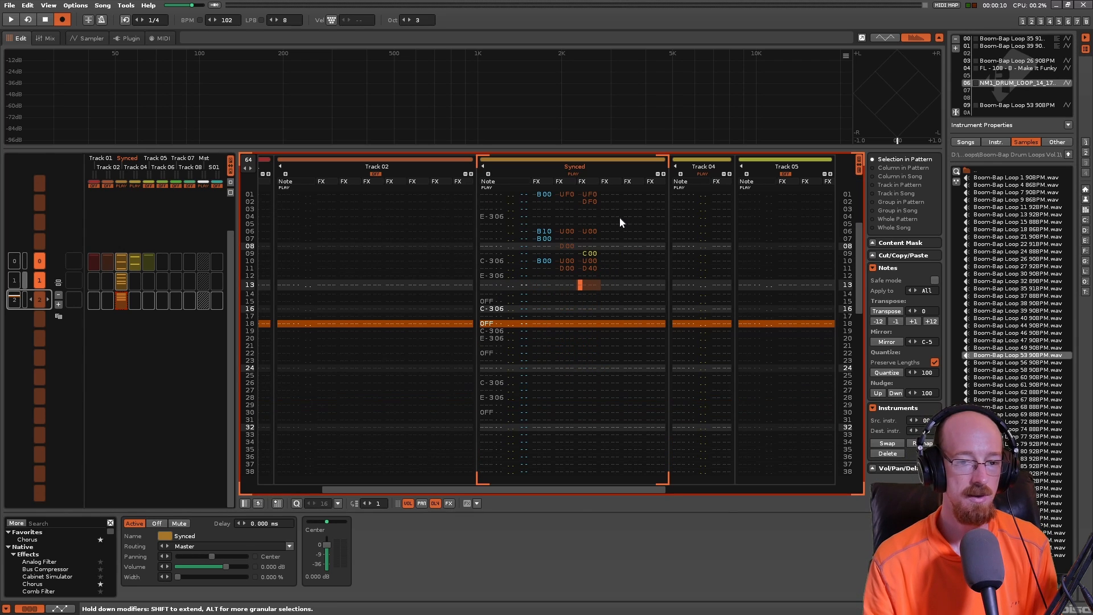
{"action": "scroll", "coordinate": [608, 306], "scroll_direction": "up", "scroll_amount": 3}
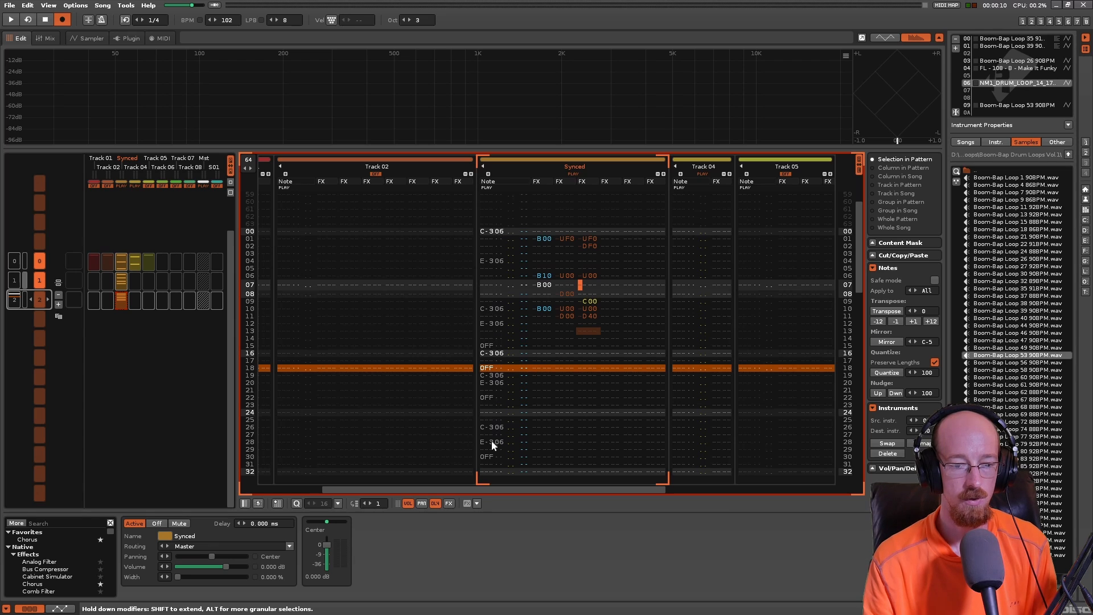
{"action": "scroll", "coordinate": [516, 296], "scroll_direction": "down", "scroll_amount": 2}
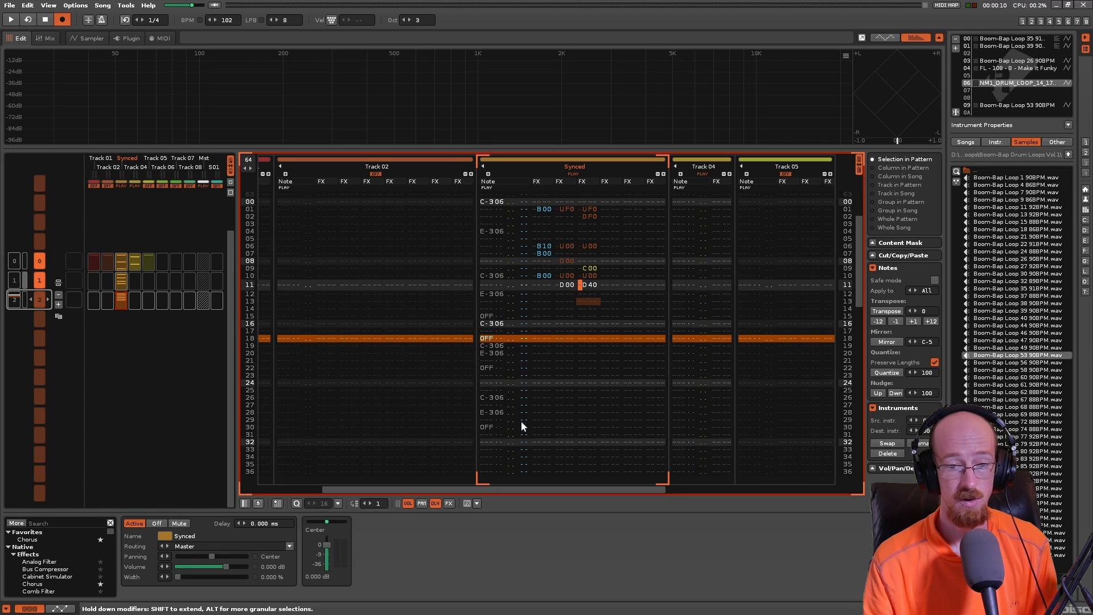
{"action": "scroll", "coordinate": [623, 371], "scroll_direction": "up", "scroll_amount": 3}
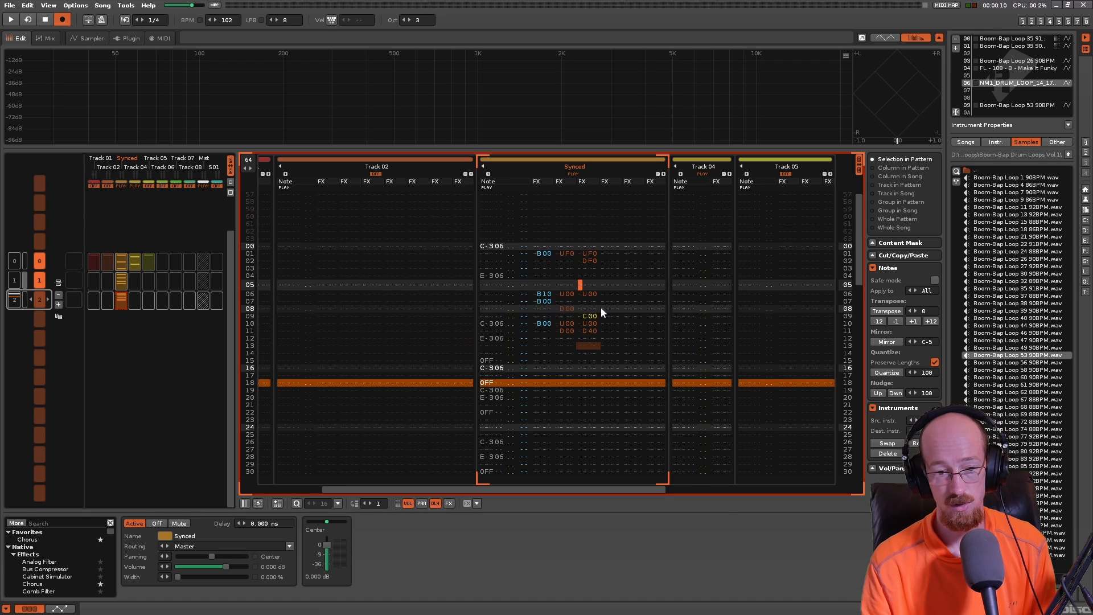
{"action": "scroll", "coordinate": [600, 308], "scroll_direction": "down", "scroll_amount": 1}
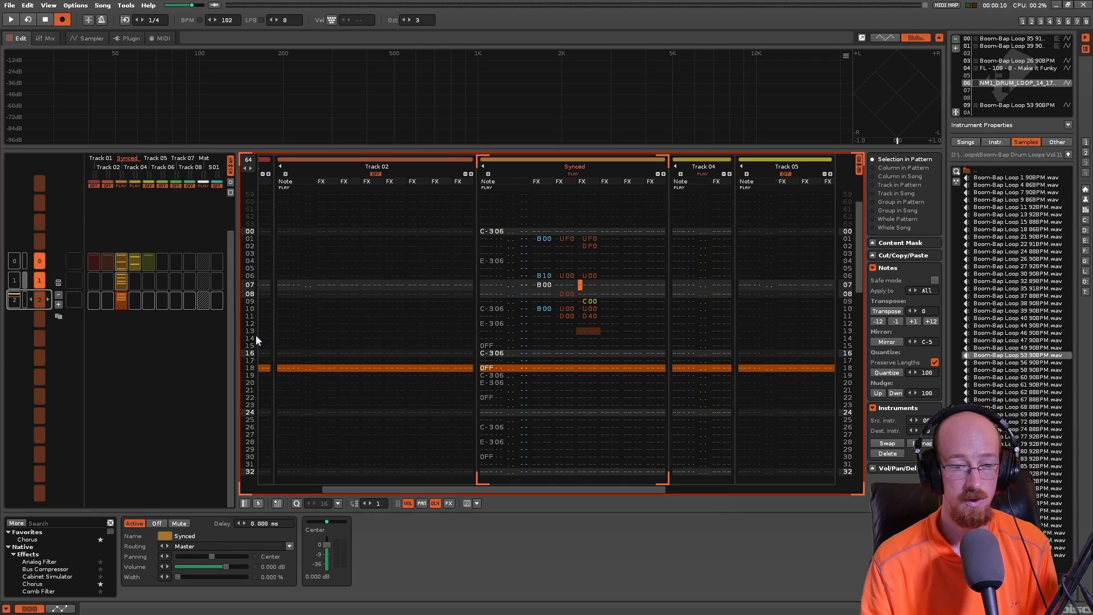
- Go back to pattern 0 and examine the notes and effect commands on lines 00 to 08 of the Synced track and Track 04
{"action": "left_click", "coordinate": [521, 315]}
{"action": "key", "text": "ctrl+Up"}
{"action": "key", "text": "ctrl+Up"}
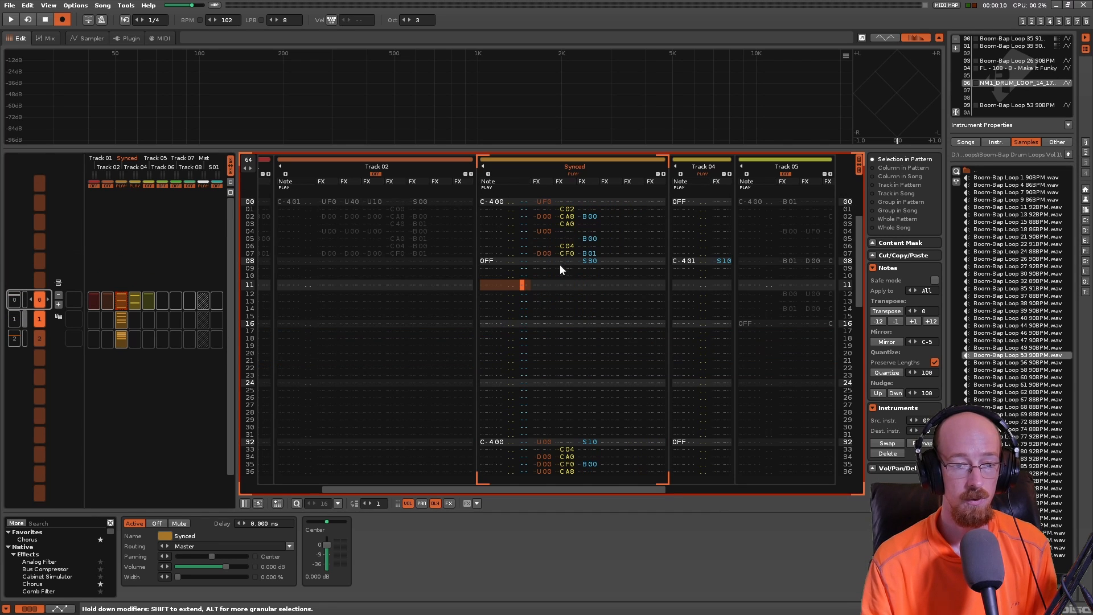
{"action": "scroll", "coordinate": [592, 284], "scroll_direction": "down", "scroll_amount": 15}
{"action": "scroll", "coordinate": [723, 244], "scroll_direction": "down", "scroll_amount": 1}
{"action": "left_click", "coordinate": [677, 259]}
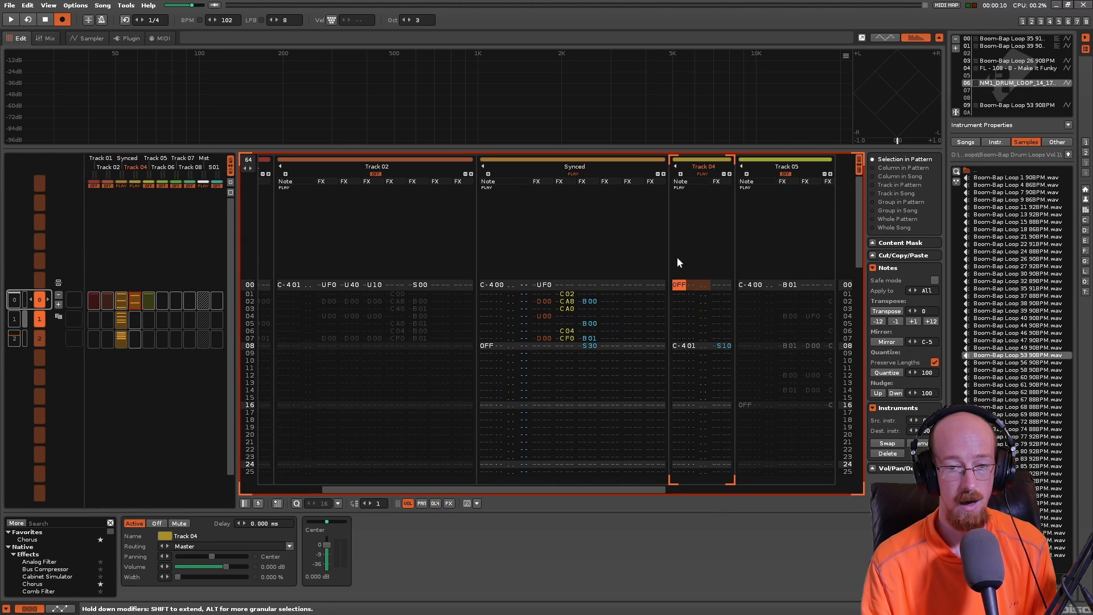
{"action": "left_click", "coordinate": [691, 347]}
{"action": "scroll", "coordinate": [686, 238], "scroll_direction": "up", "scroll_amount": 1}
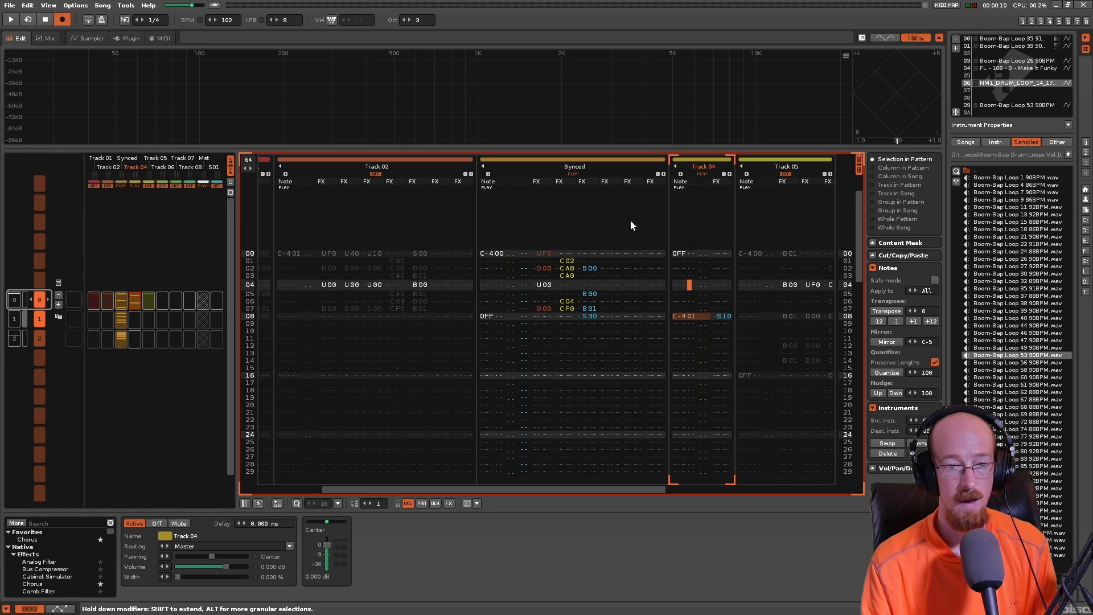
{"action": "left_click", "coordinate": [485, 254]}
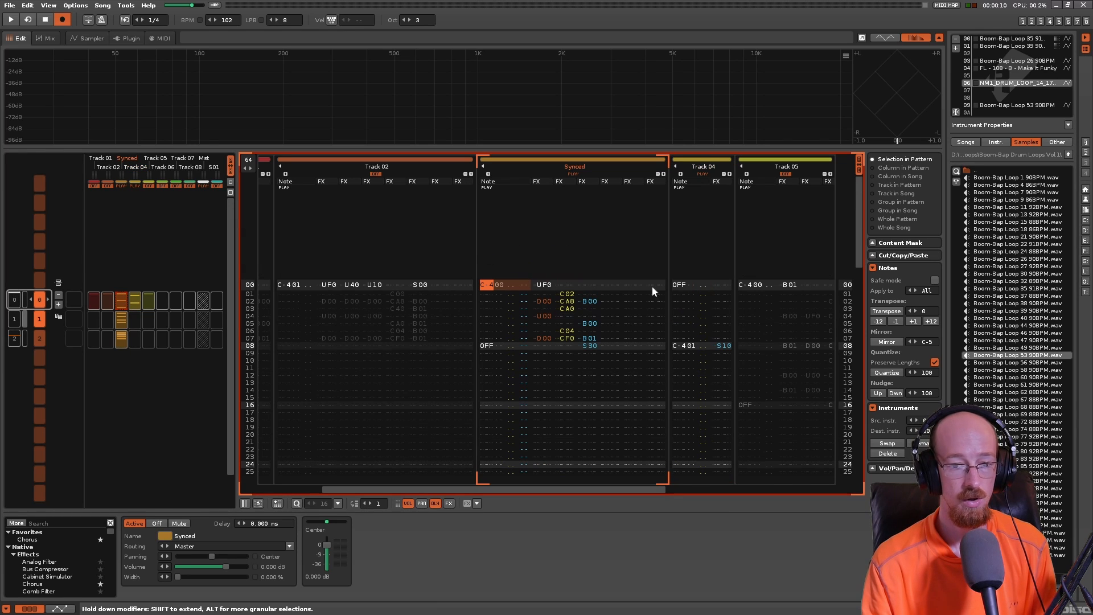
{"action": "left_click", "coordinate": [690, 244]}
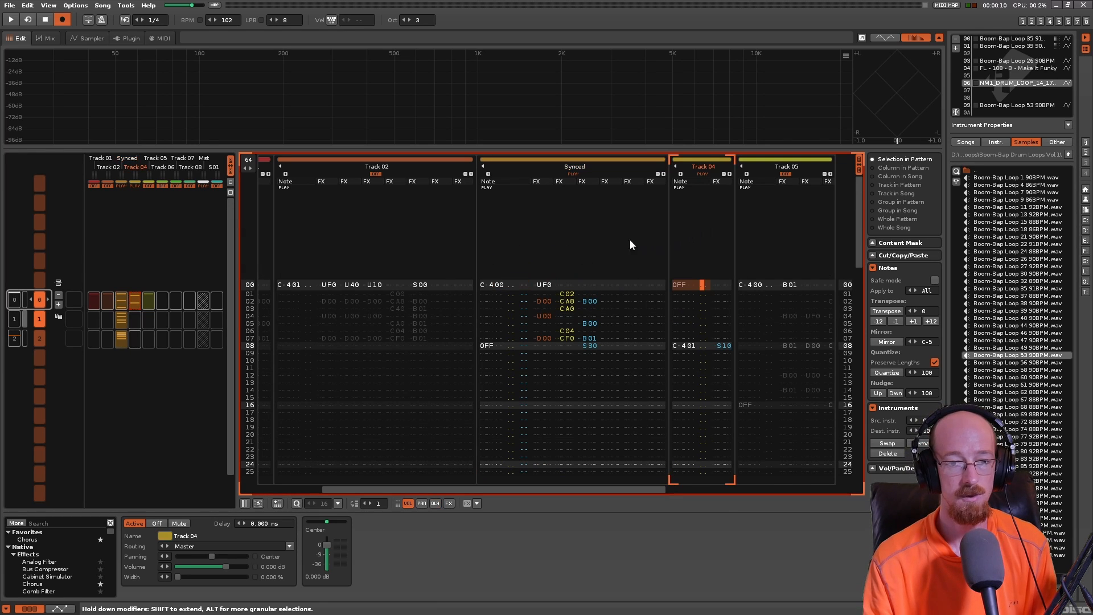
{"action": "left_click", "coordinate": [567, 228]}
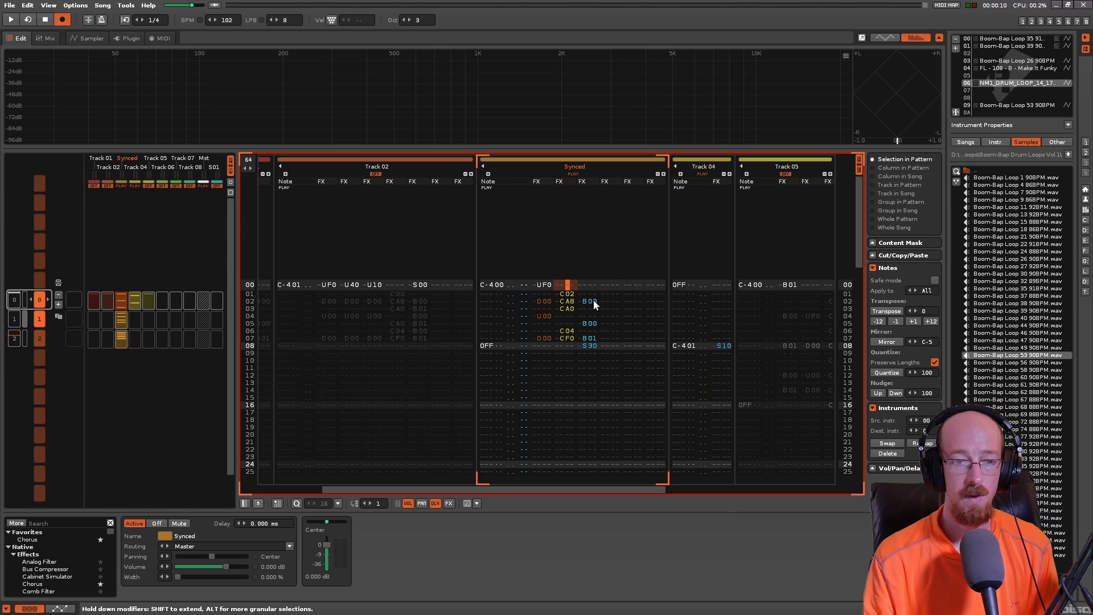